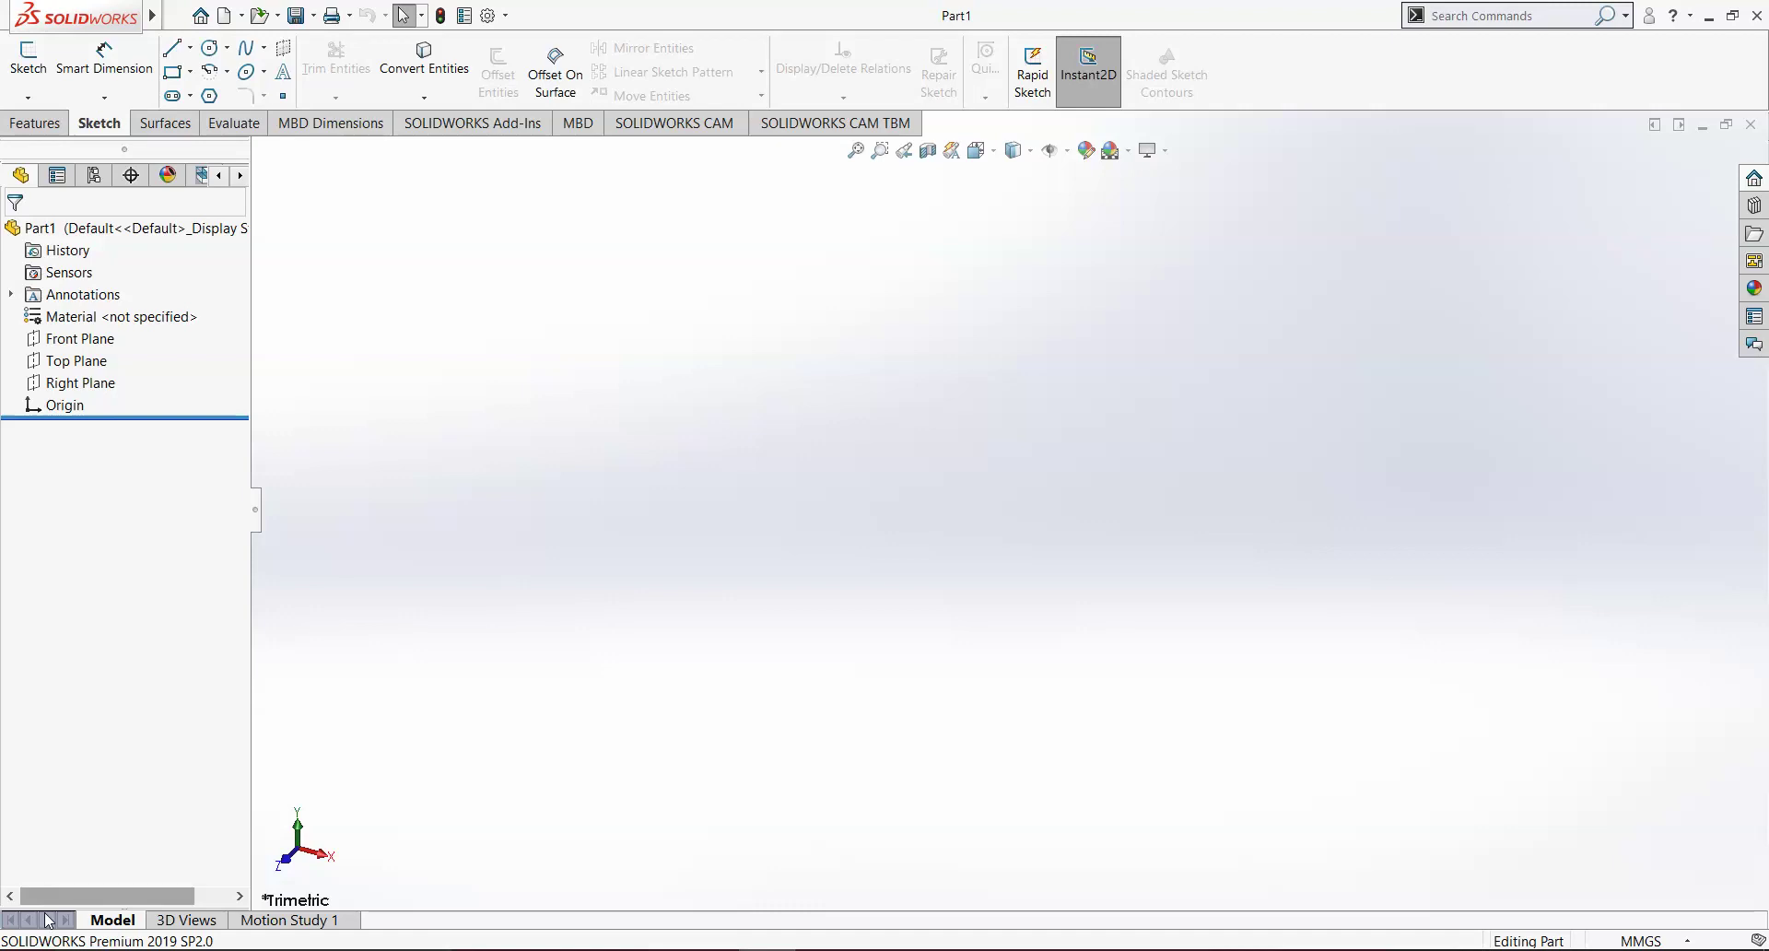
# Check the Ahmed.gif reference drawing and set the document units to MMGS (millimeter, gram, second).
pyautogui.hotkey('alt', 'Tab')
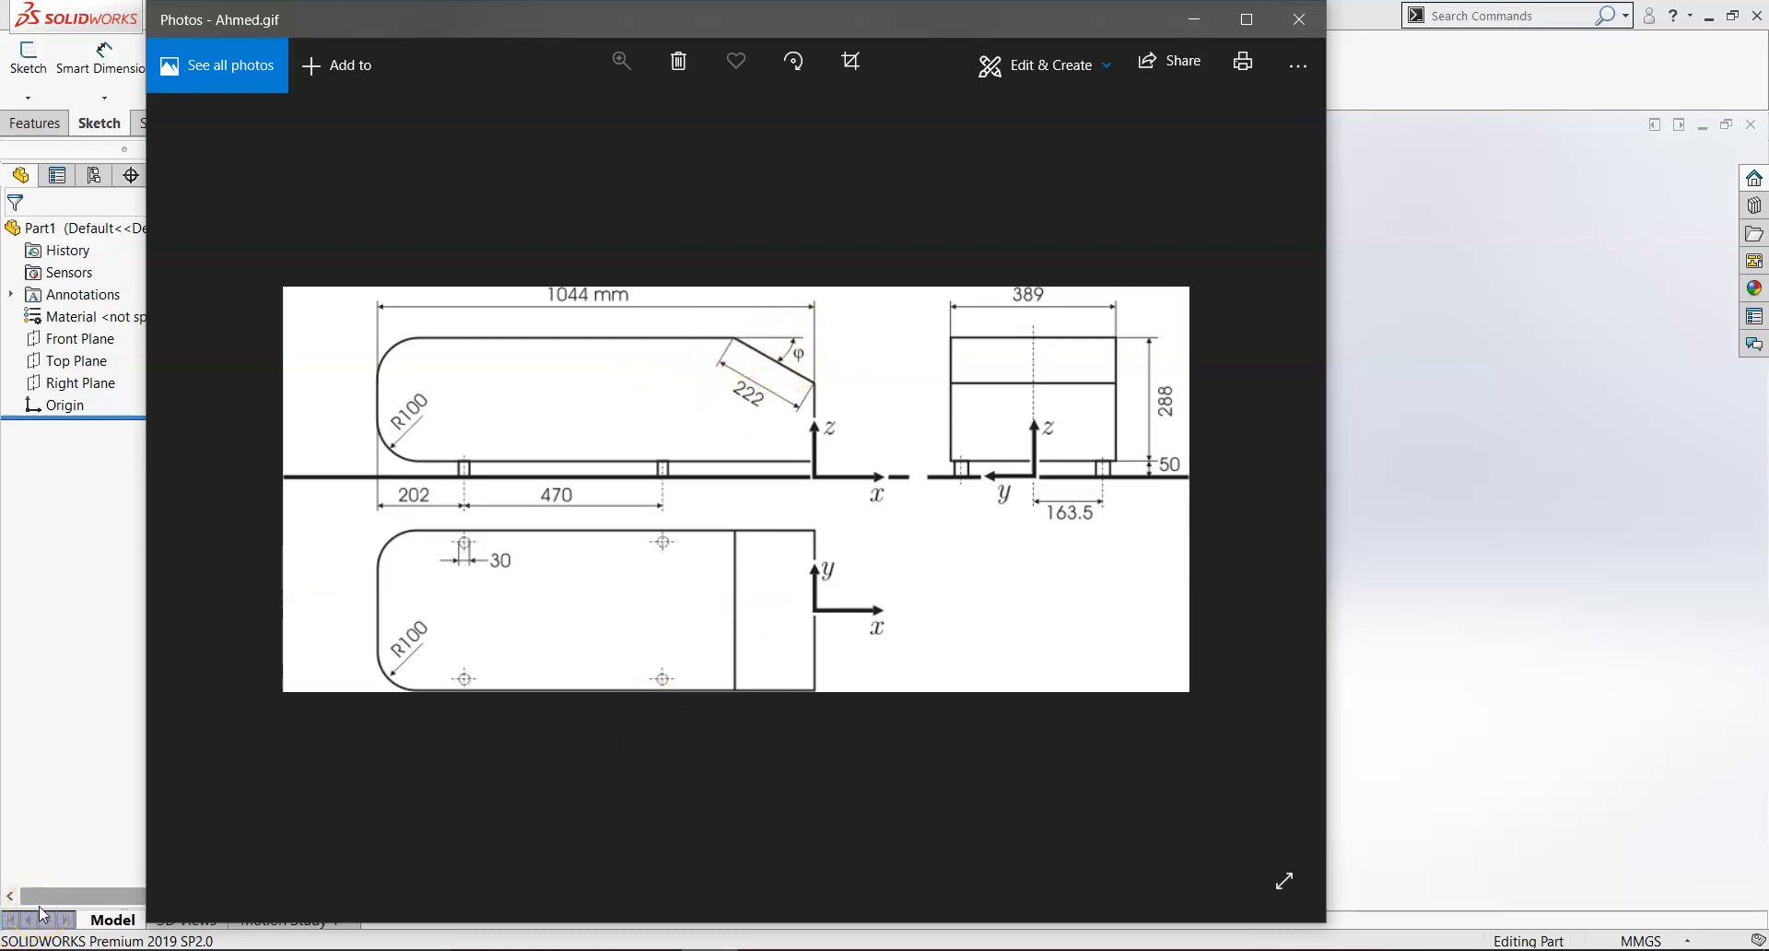
pyautogui.click(783, 356)
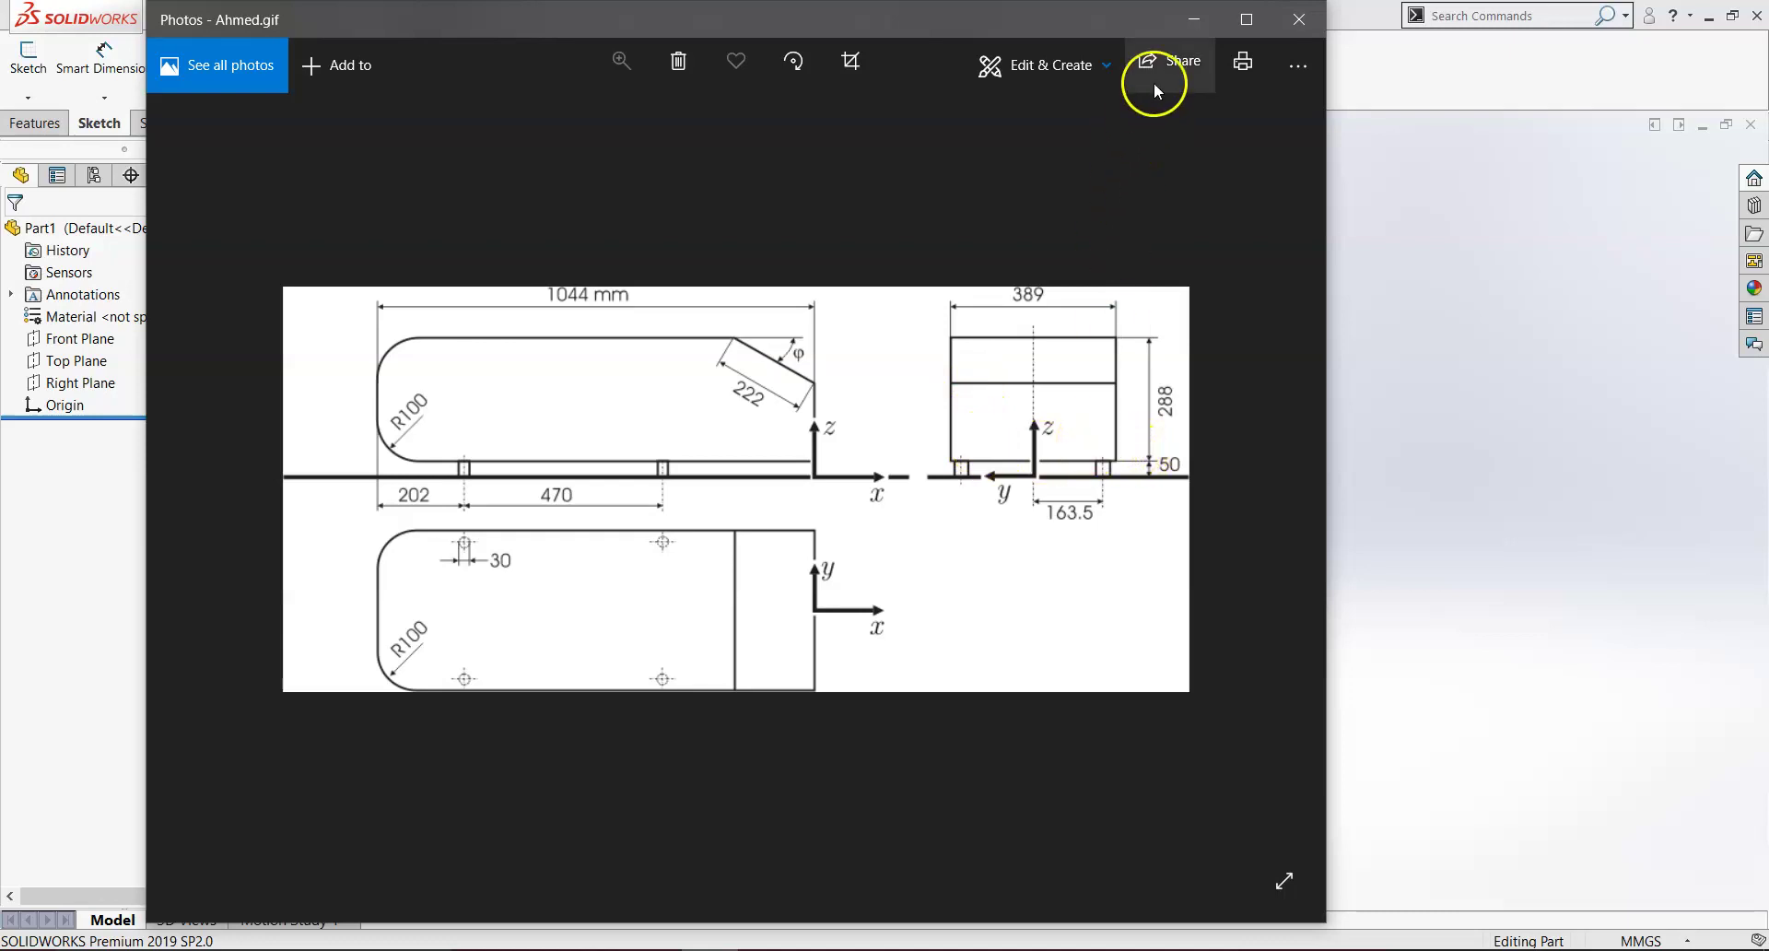
pyautogui.click(1188, 30)
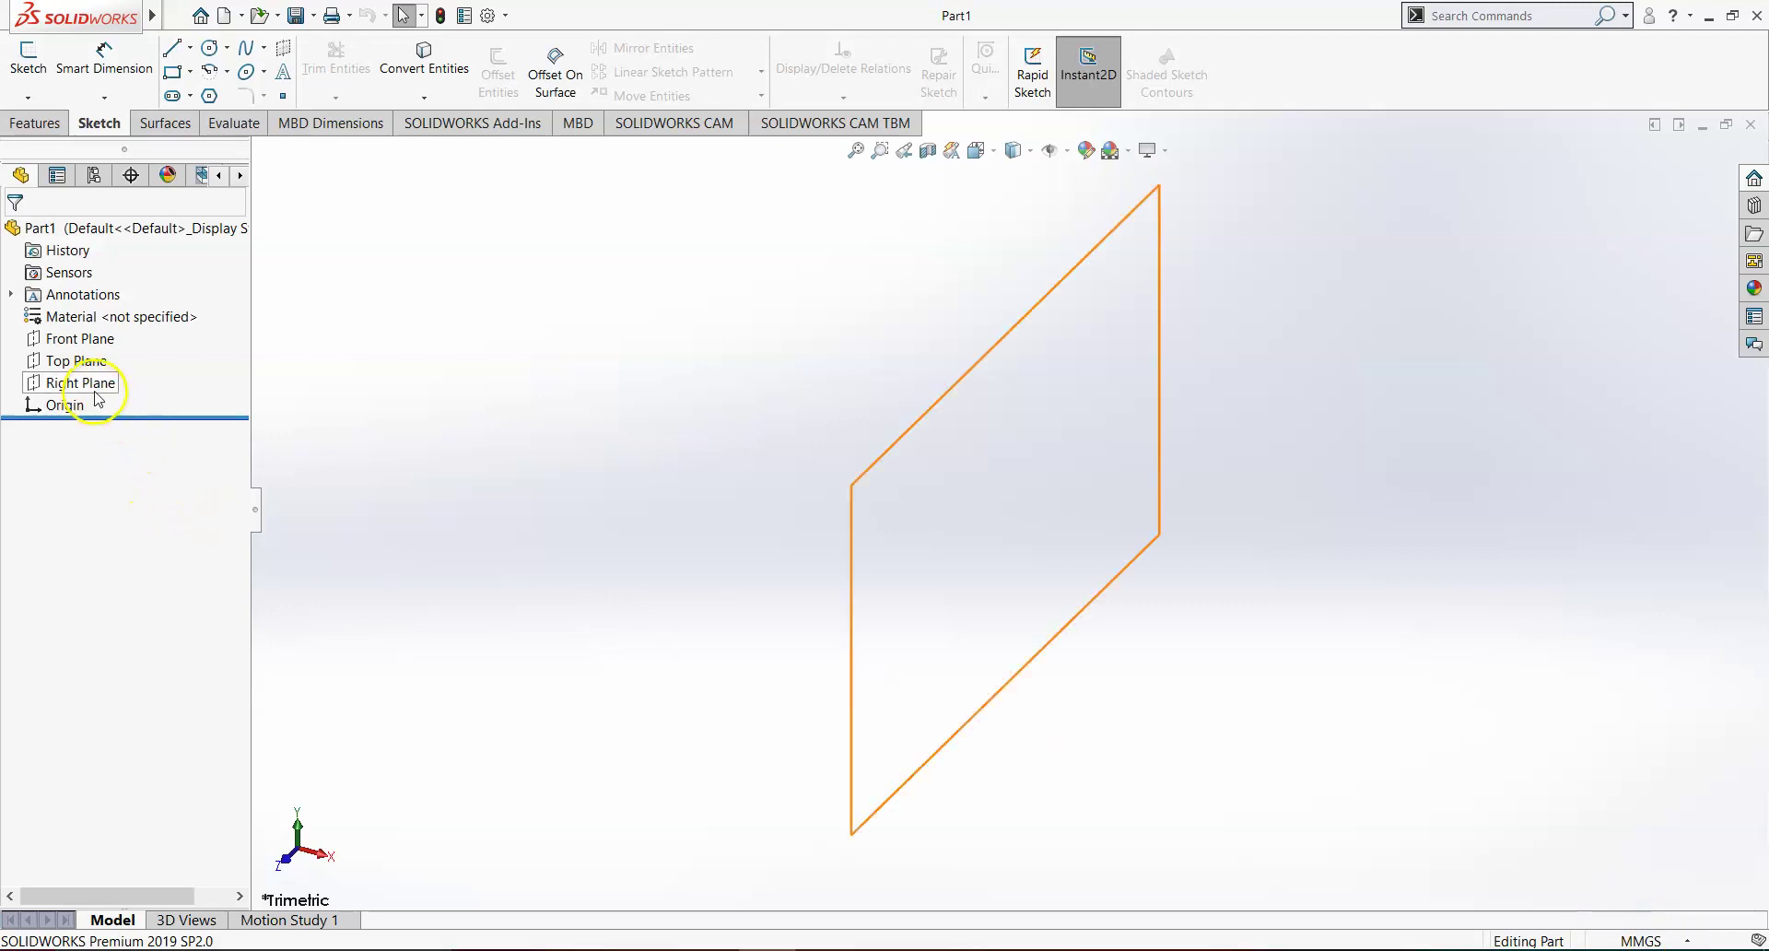
pyautogui.click(1651, 940)
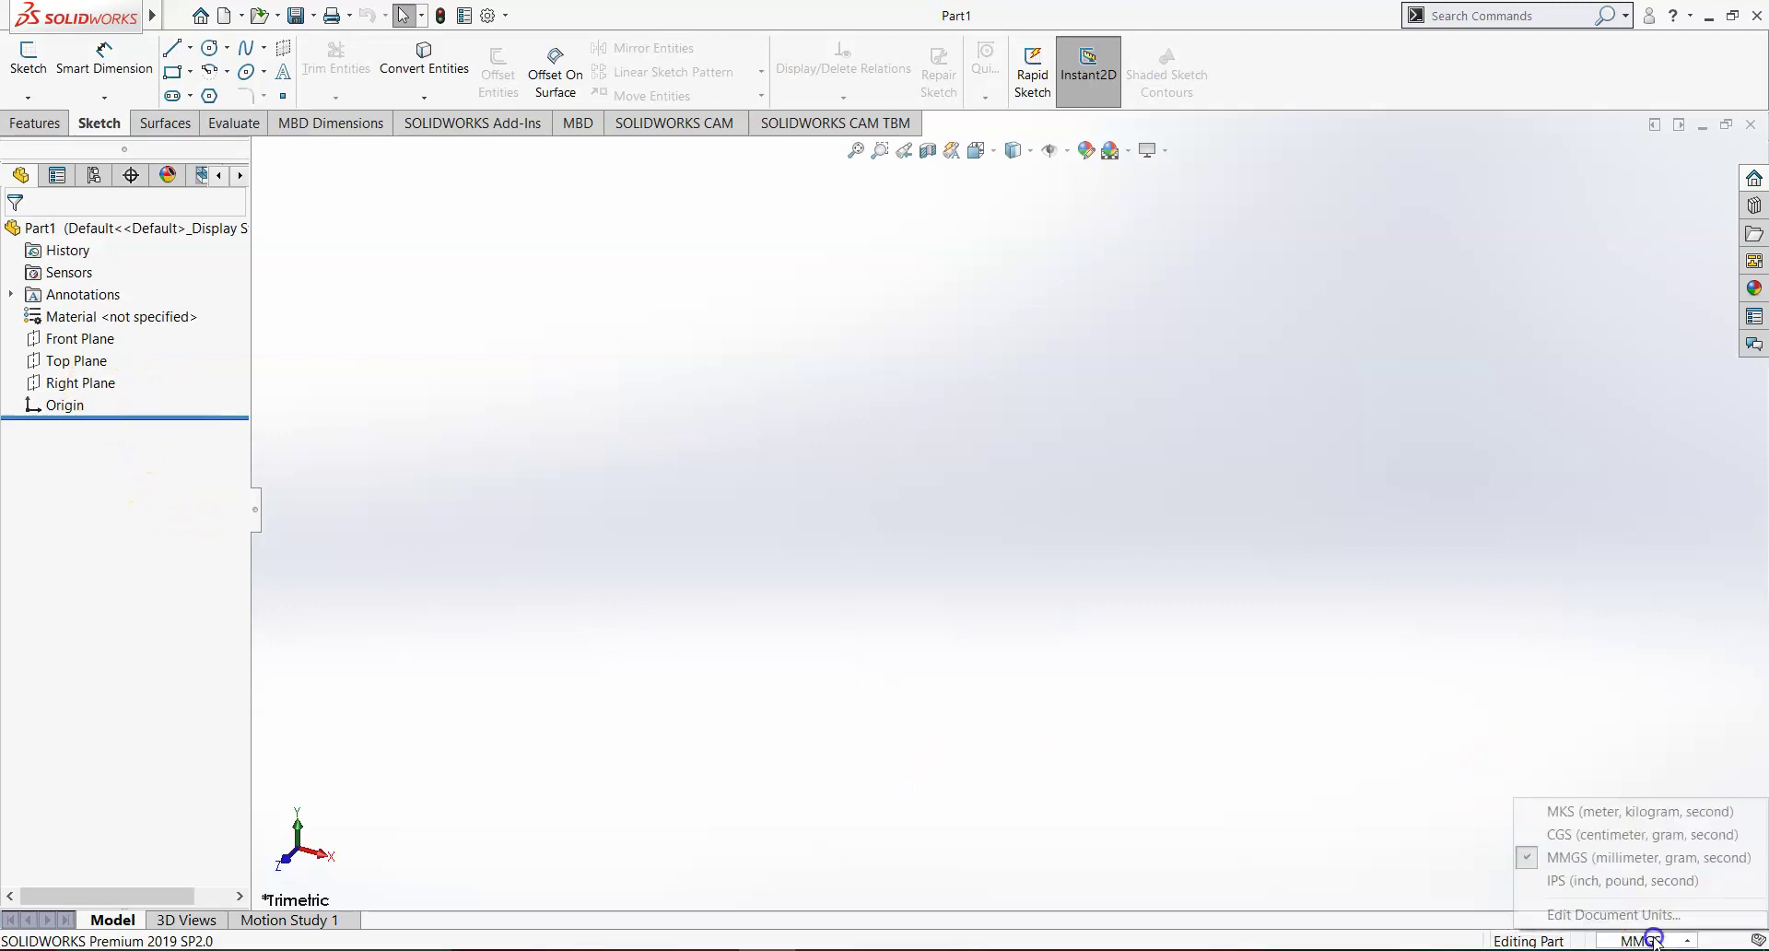
pyautogui.click(1628, 857)
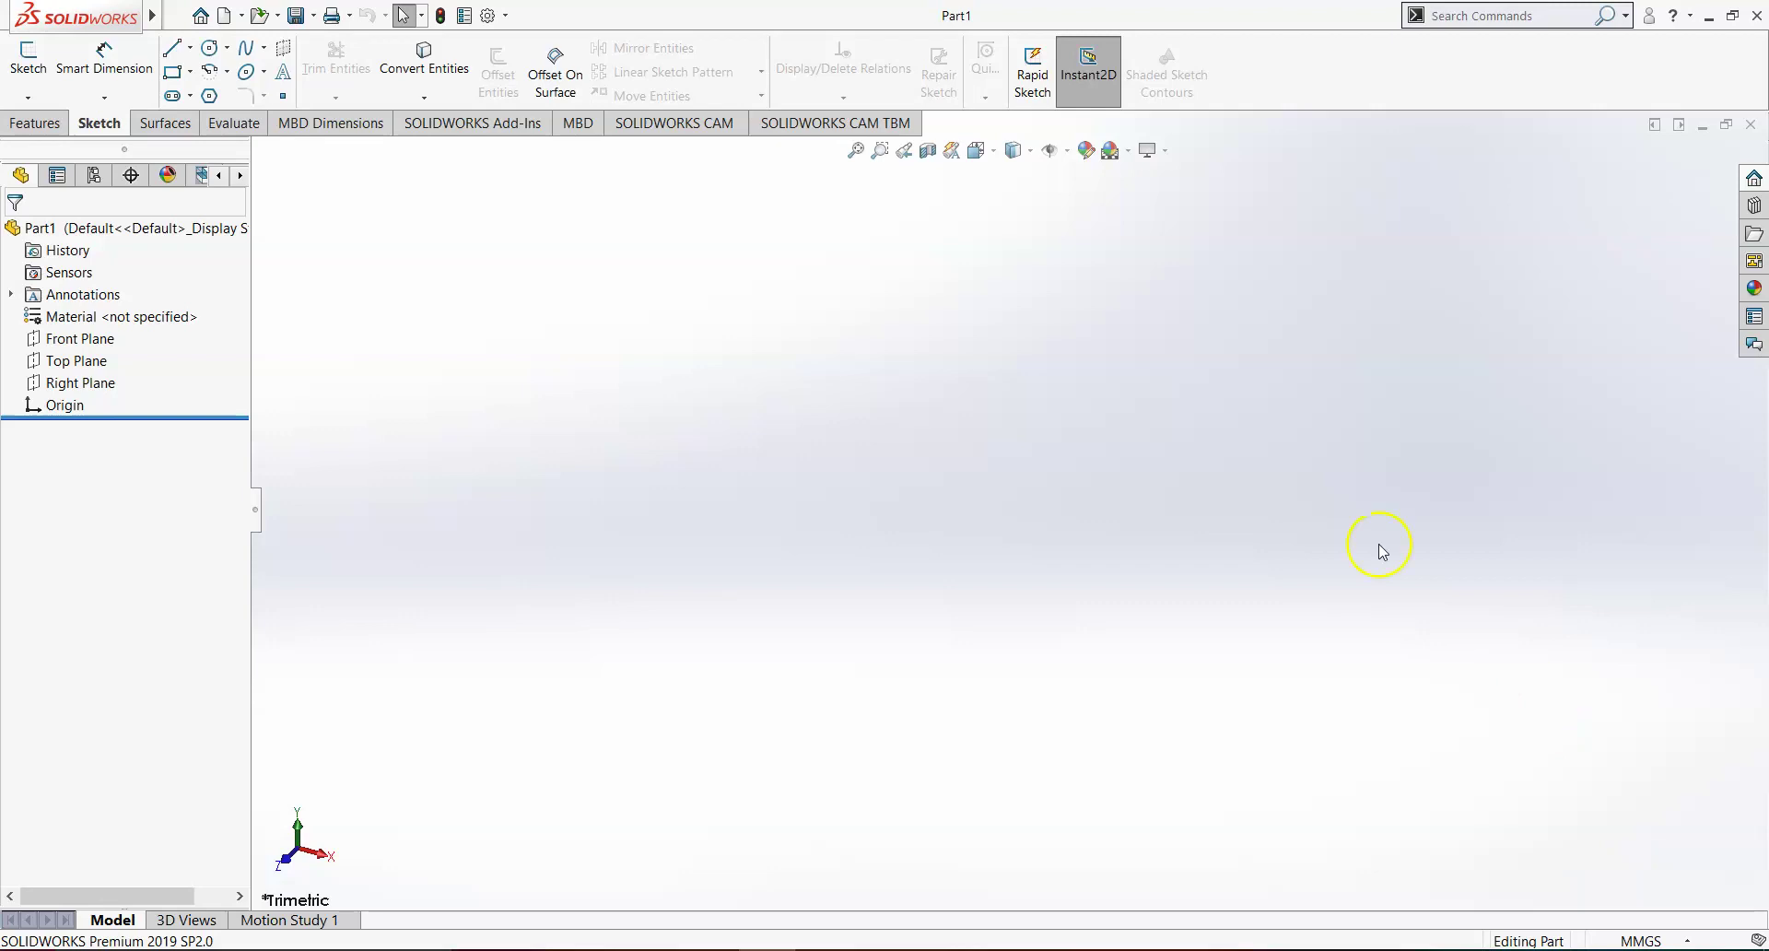
# Start a sketch on the Right Plane and draw a corner rectangle about 113 by 59 mm just above the origin.
pyautogui.click(74, 383)
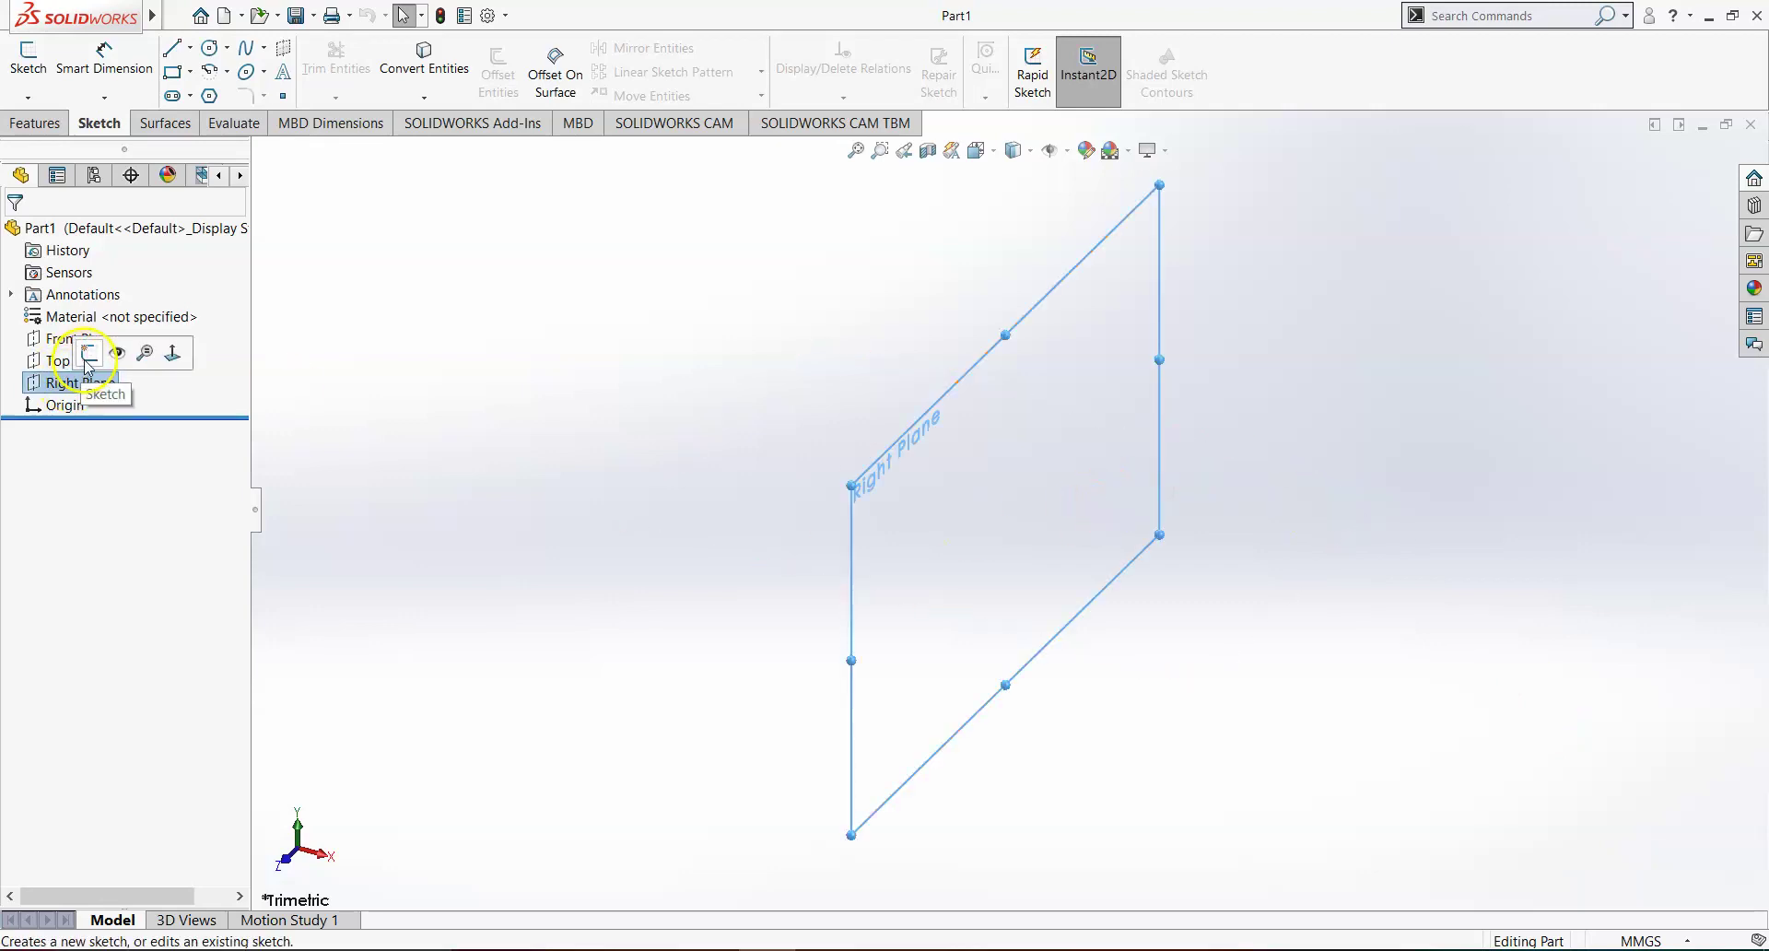
pyautogui.click(89, 355)
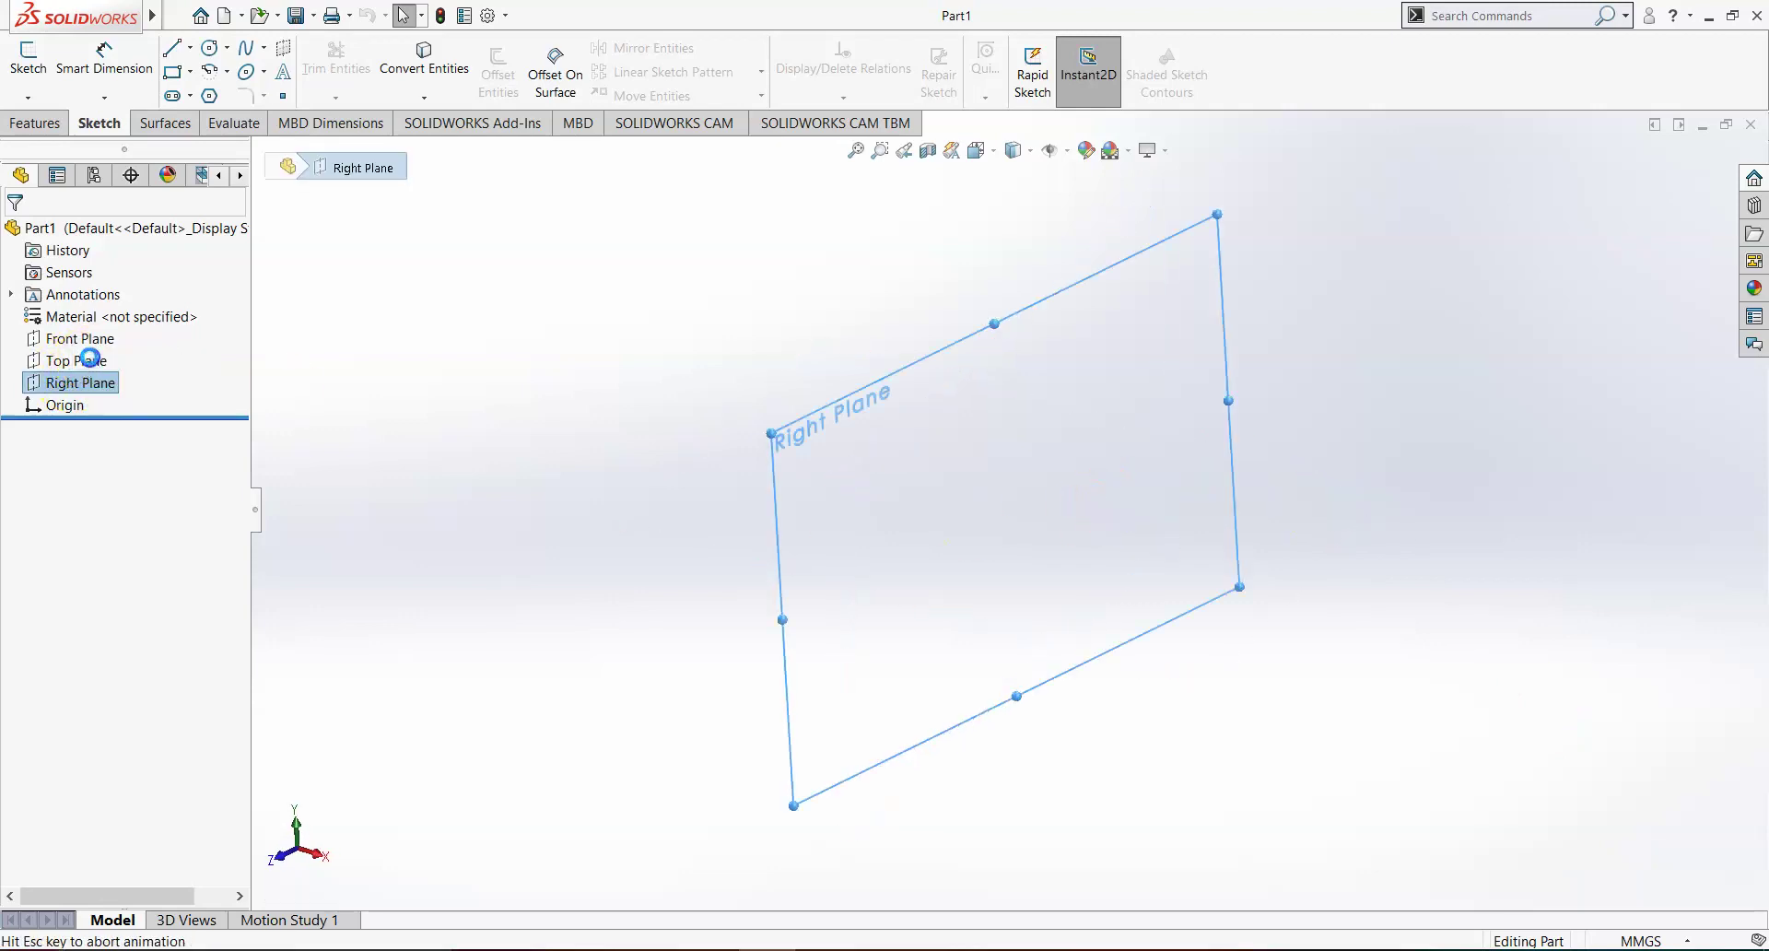
pyautogui.moveTo(1235, 323)
pyautogui.keyDown('ctrl'); pyautogui.mouseDown(button='middle')
pyautogui.moveTo(1149, 533)
pyautogui.moveTo(1196, 429)
pyautogui.mouseUp(button='middle'); pyautogui.keyUp('ctrl')
pyautogui.click(173, 71)
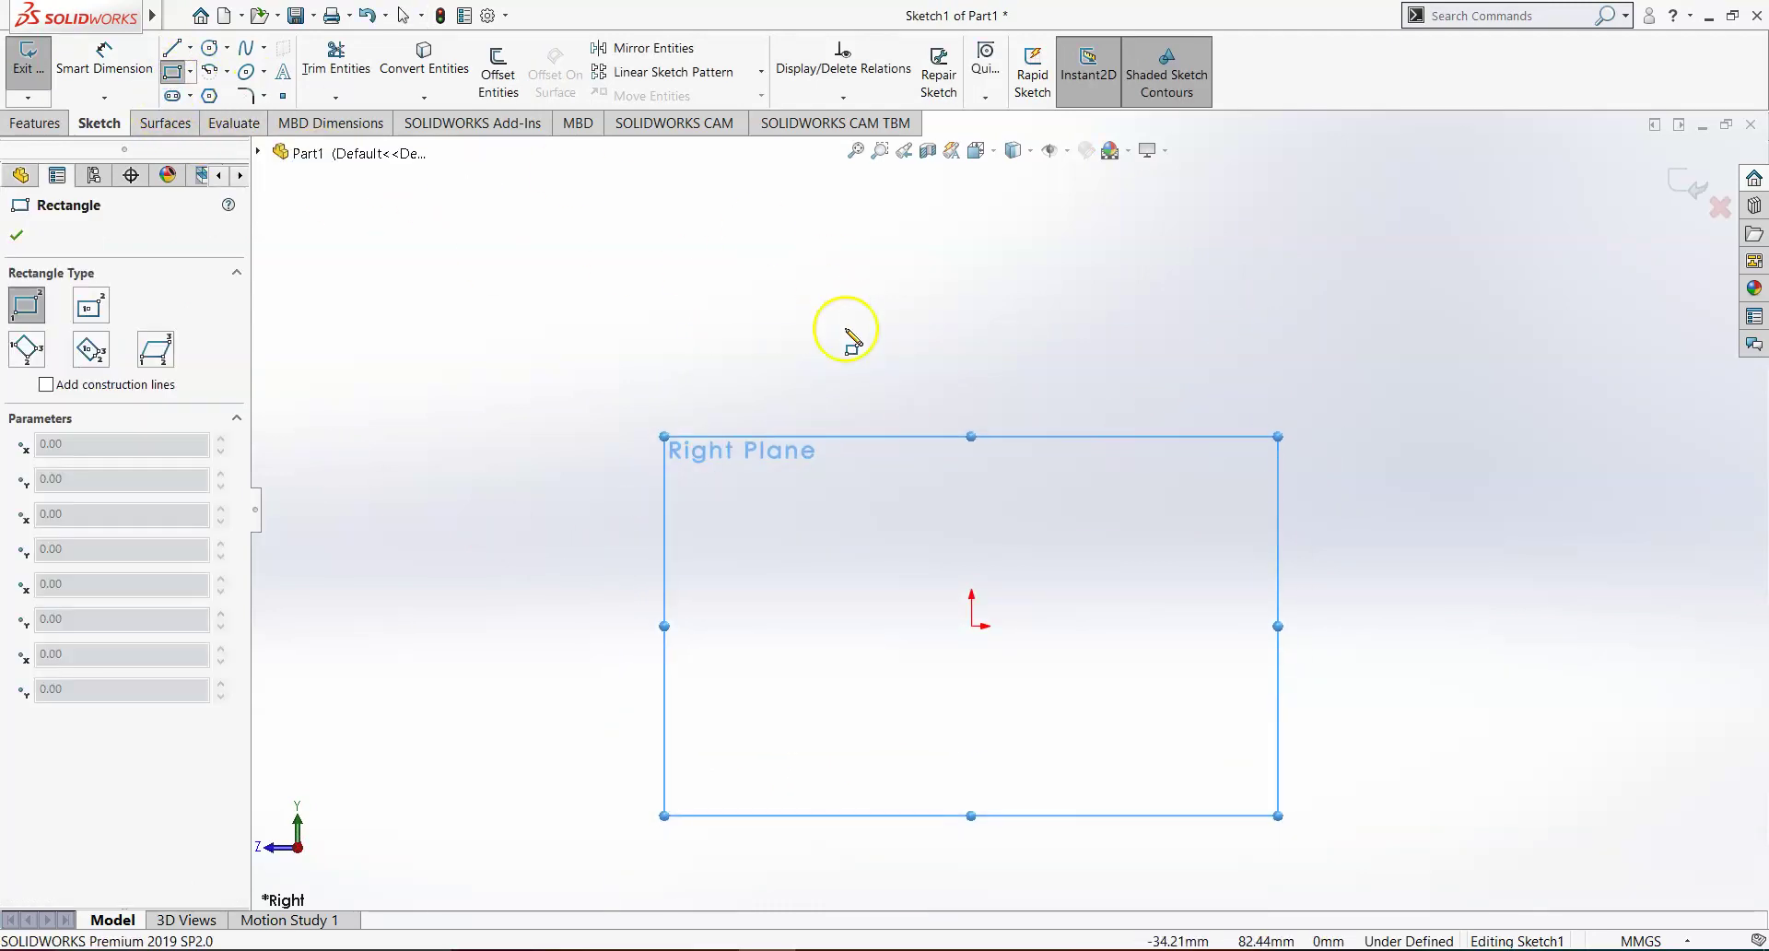
pyautogui.click(782, 377)
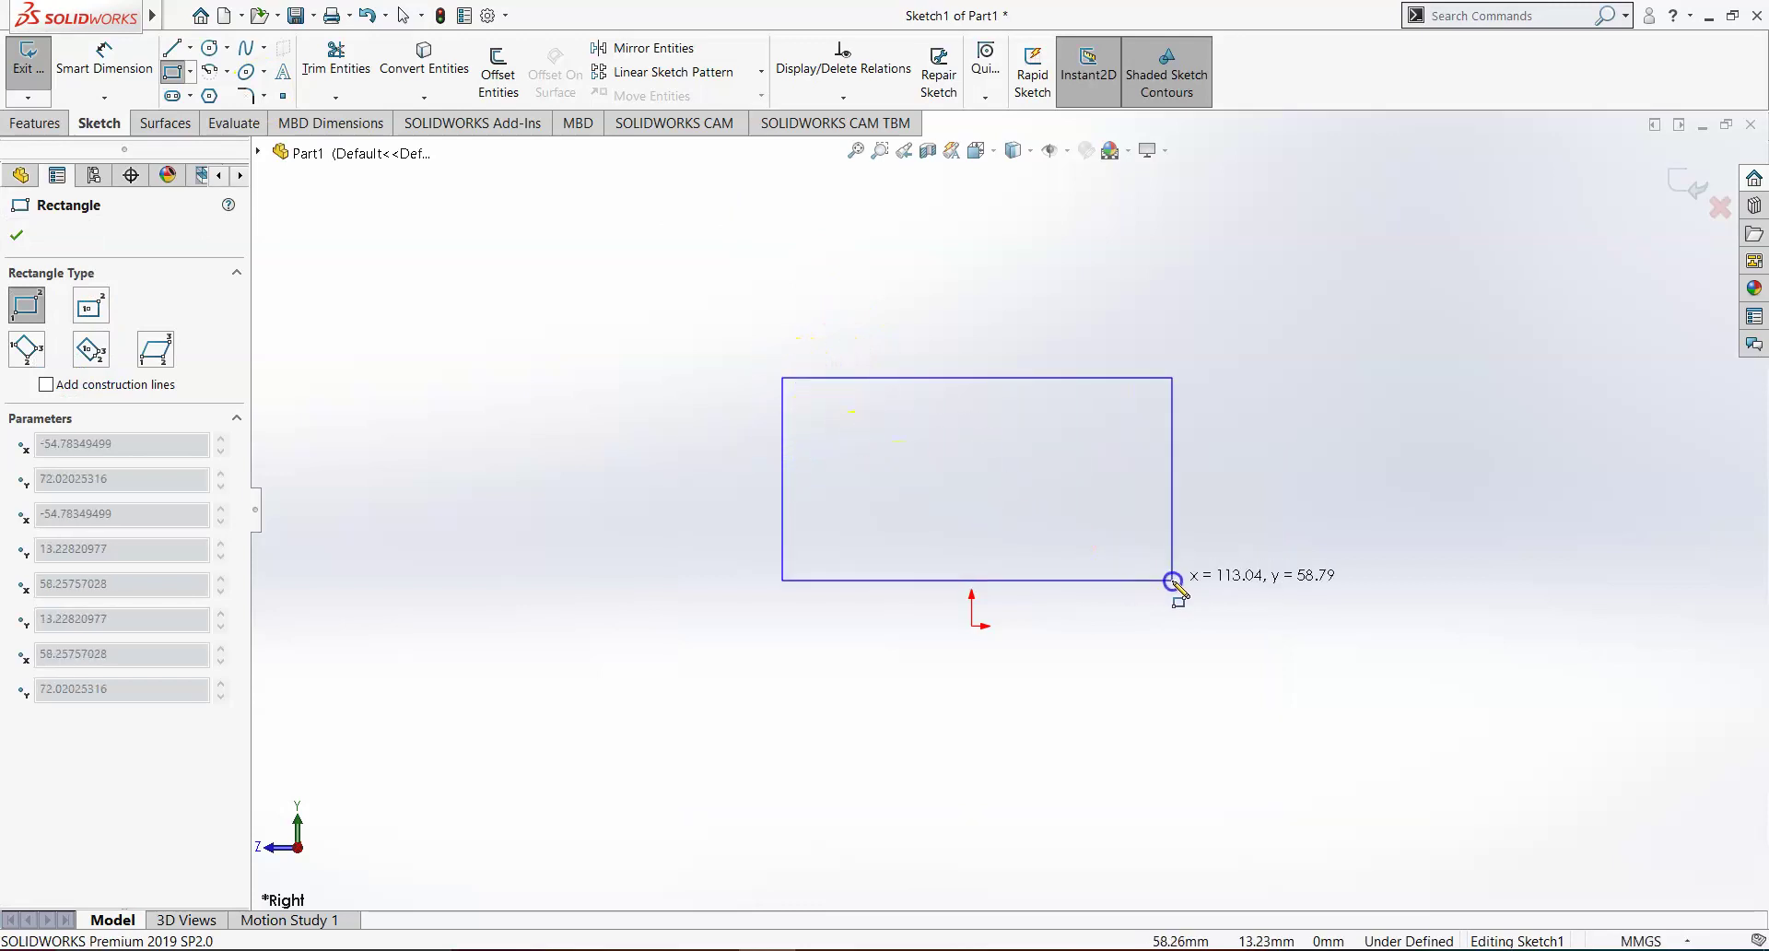
pyautogui.click(1173, 580)
# Check the body width in the reference drawing and dimension the rectangle's top edge to 389 mm.
pyautogui.click(557, 940)
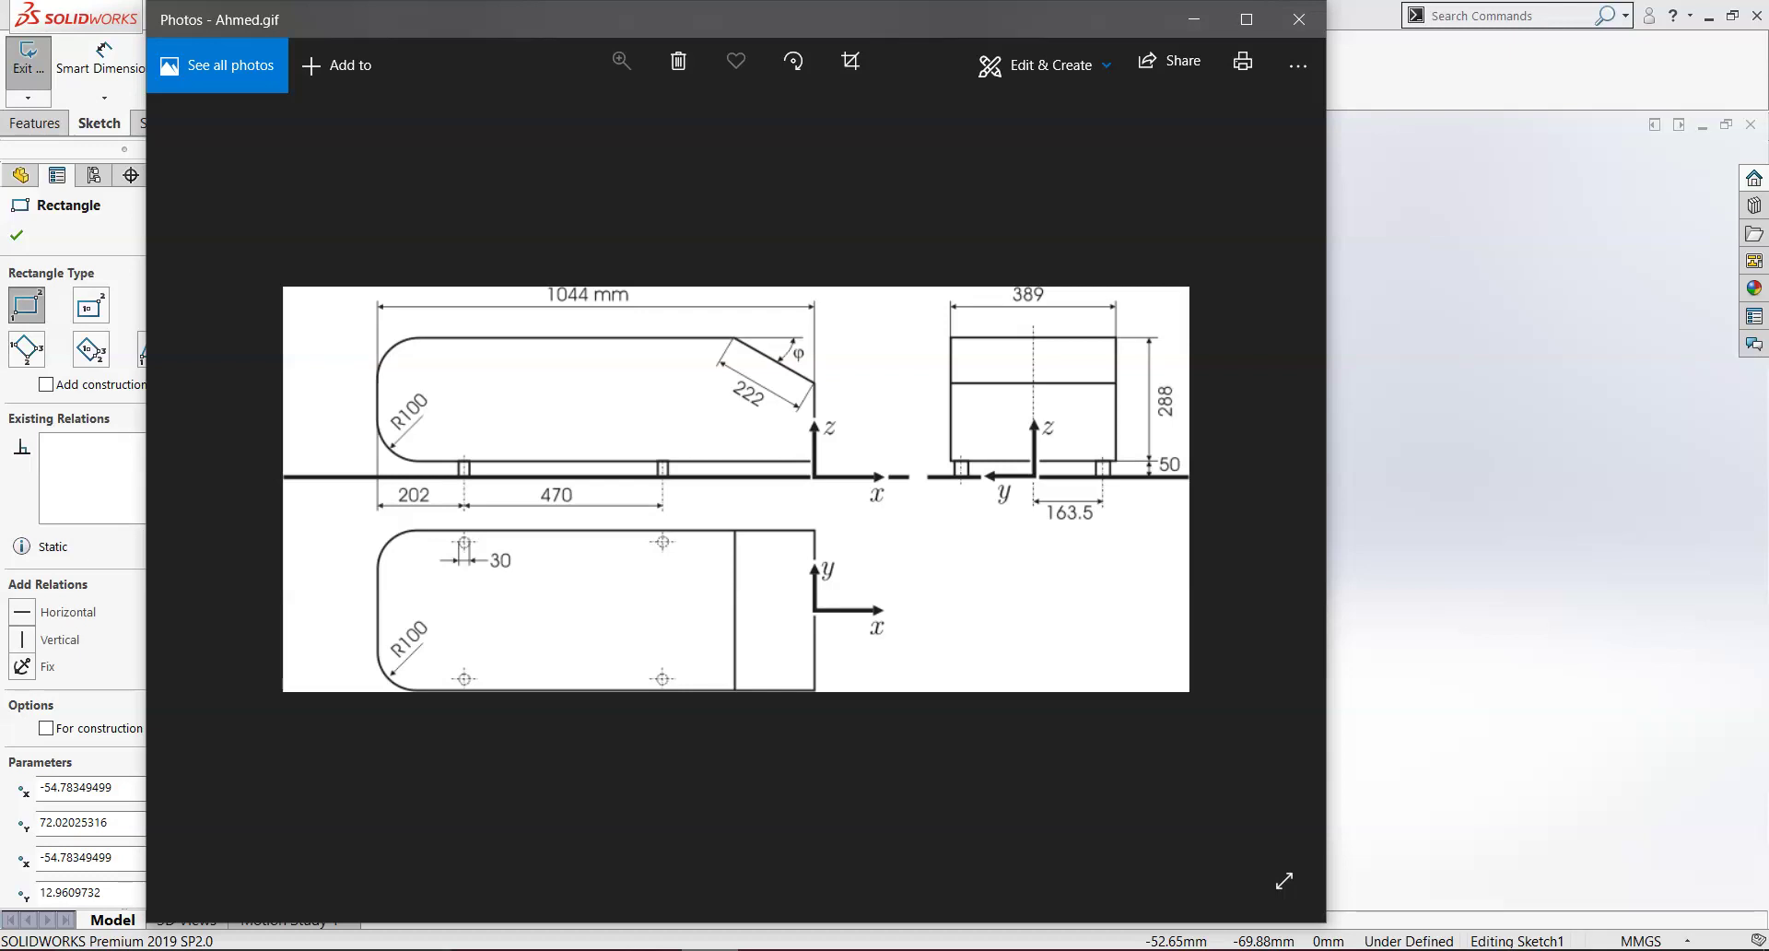
pyautogui.click(99, 123)
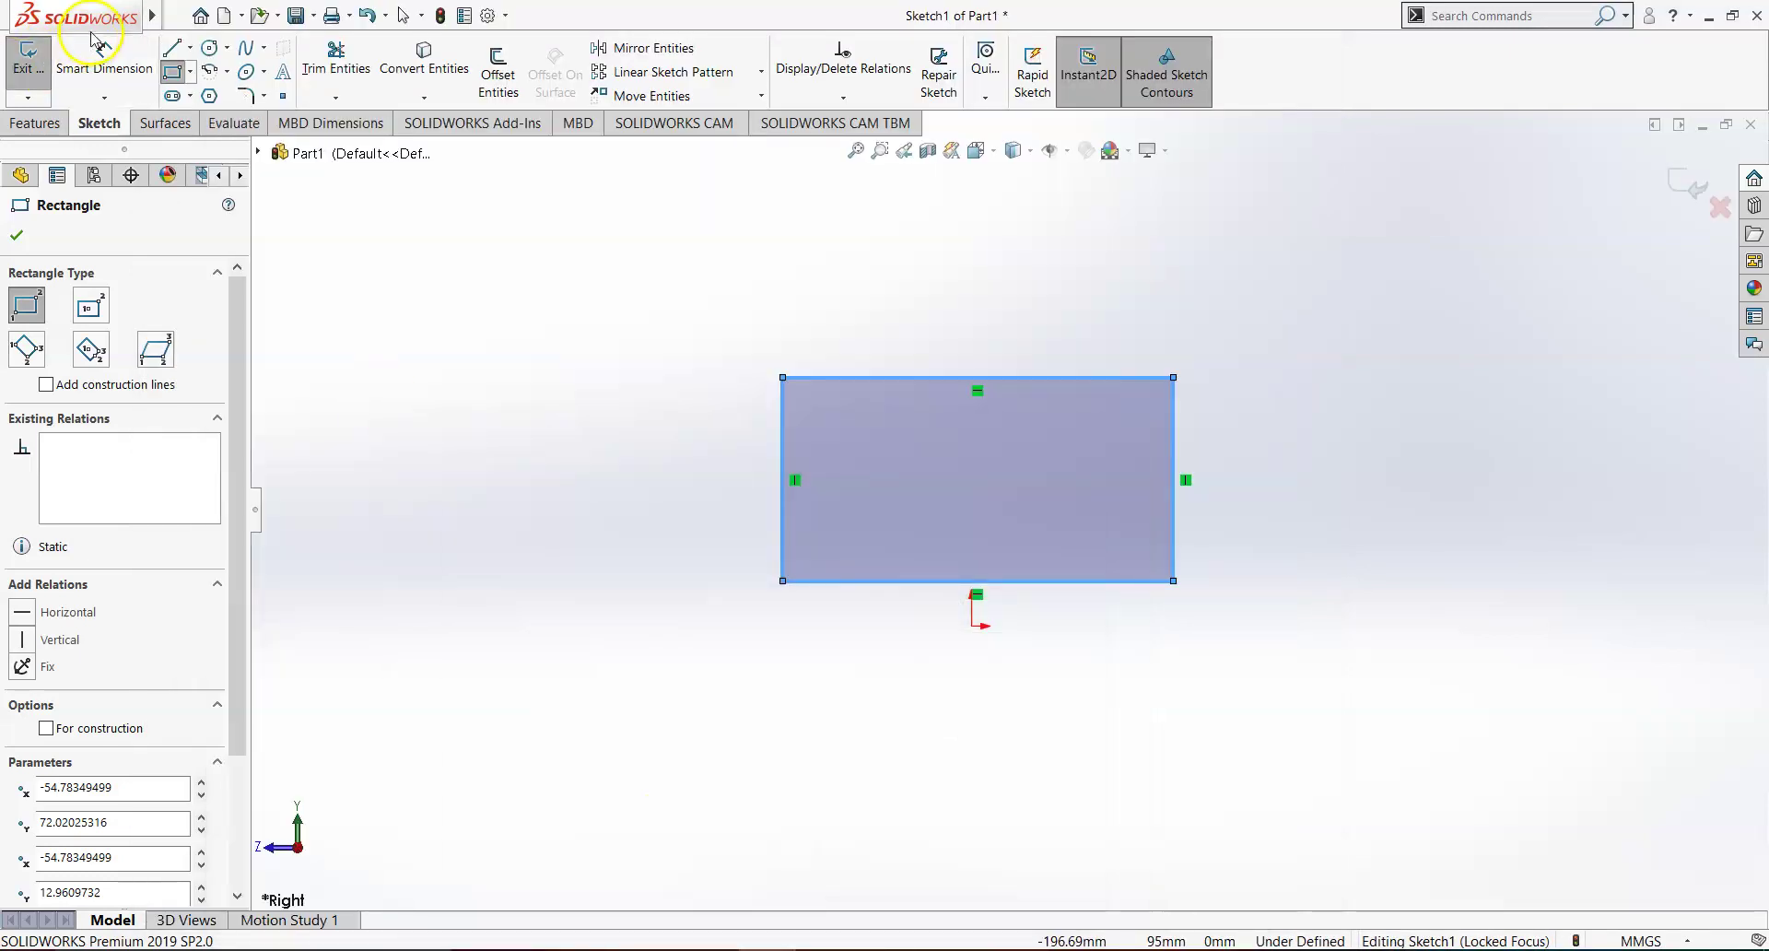
pyautogui.click(103, 60)
pyautogui.click(1023, 378)
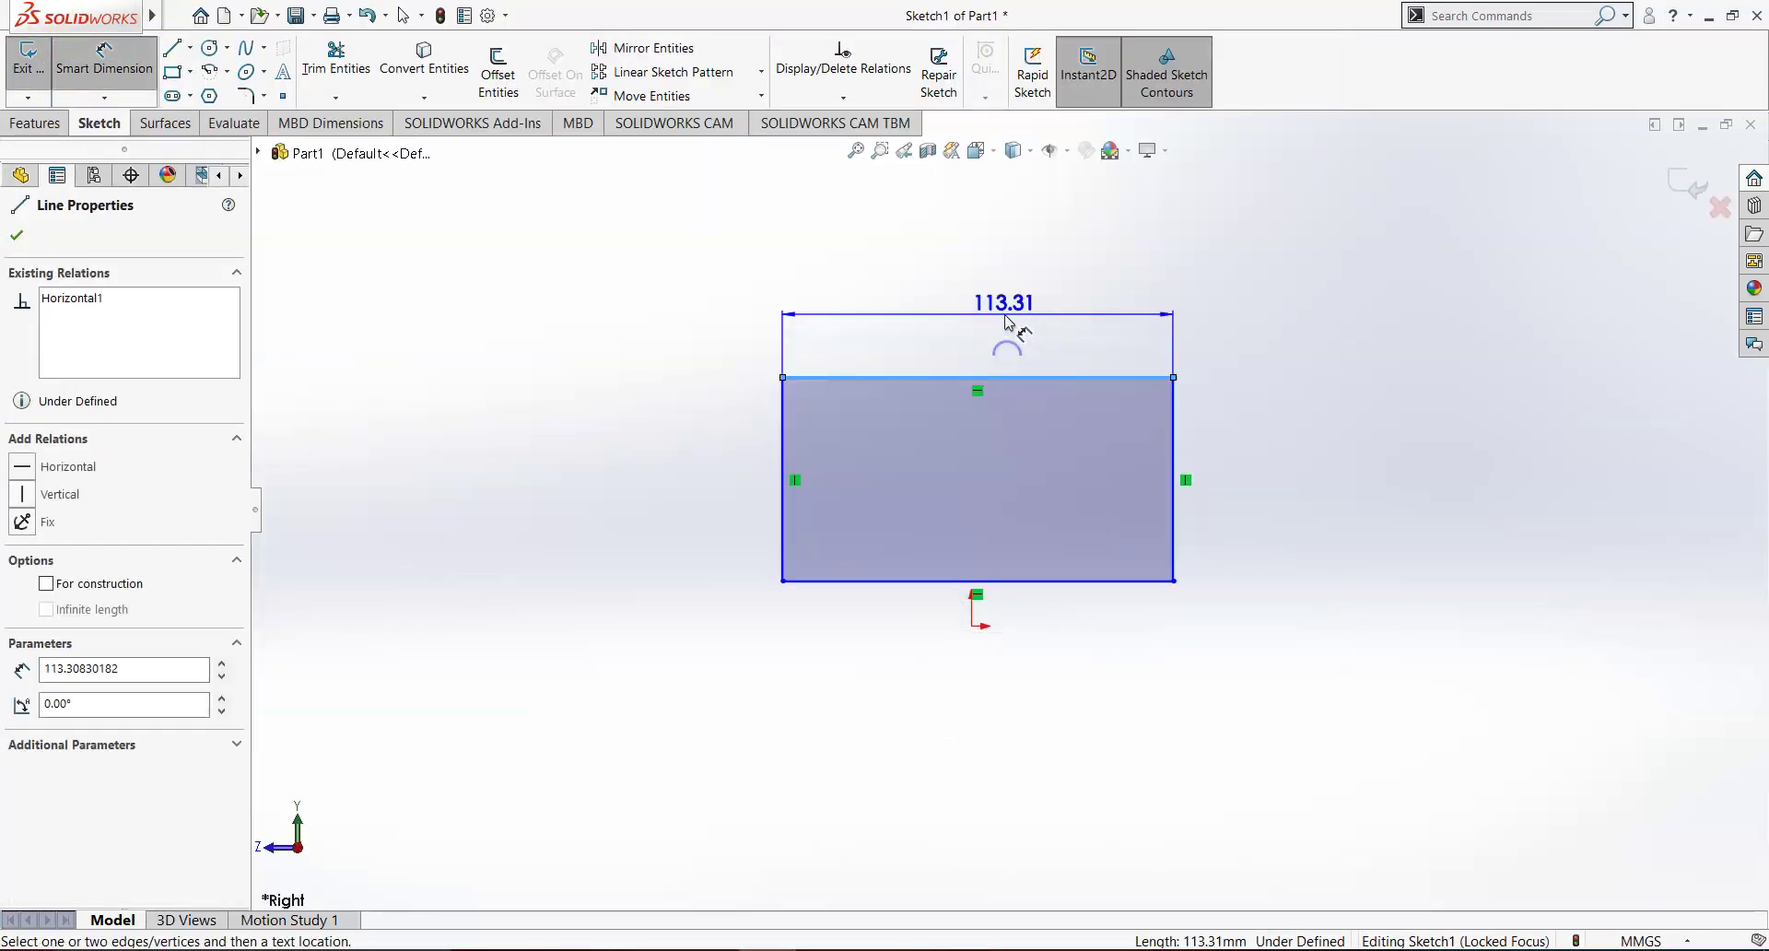
pyautogui.click(1004, 339)
pyautogui.write('389')
pyautogui.press('Return')
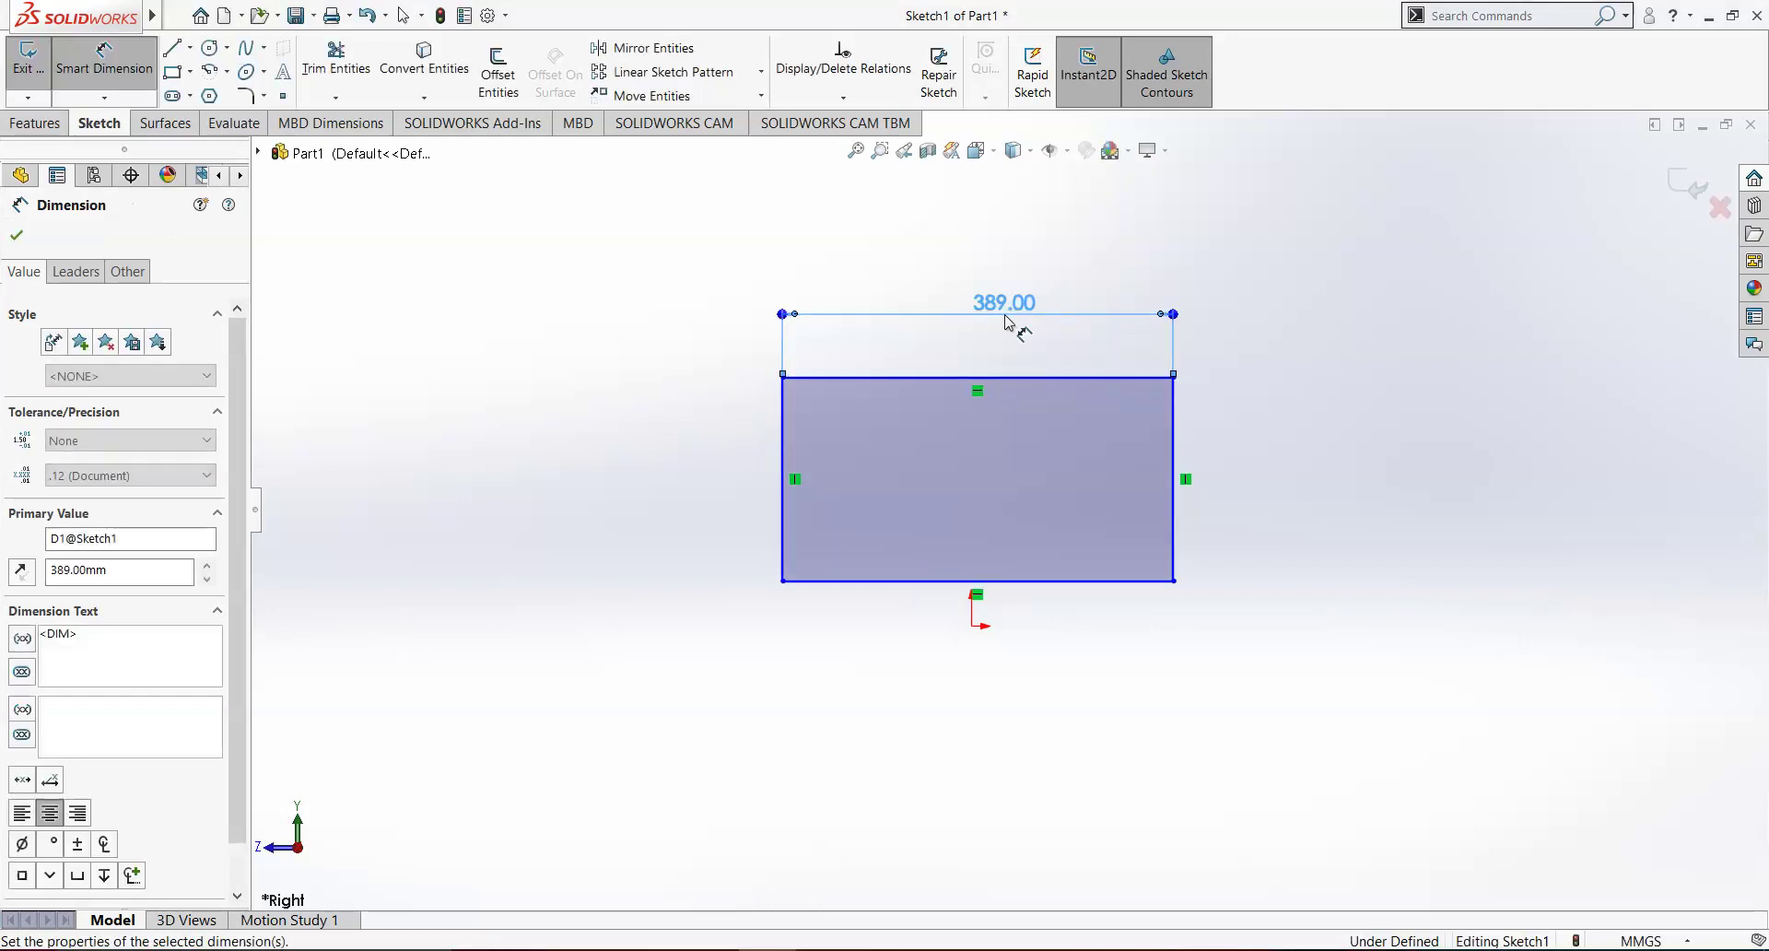
# Dimension the rectangle's right vertical edge to 288 mm and end dimensioning.
pyautogui.click(1175, 446)
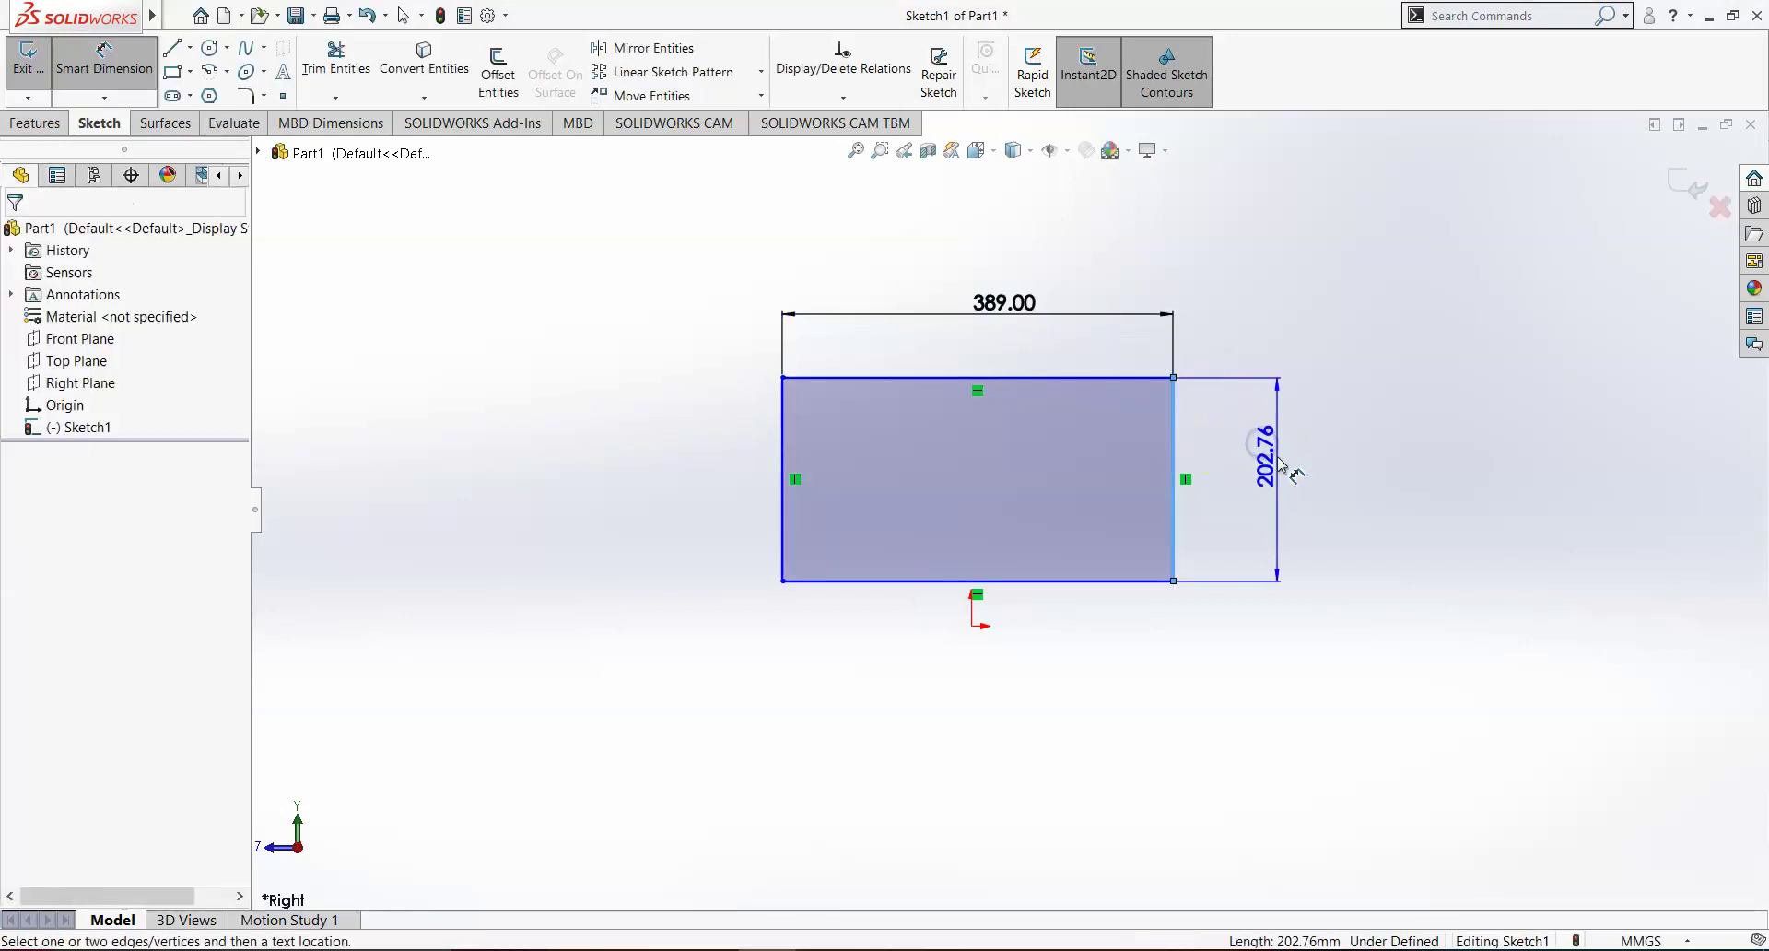
pyautogui.click(1282, 465)
pyautogui.write('288')
pyautogui.press('Return')
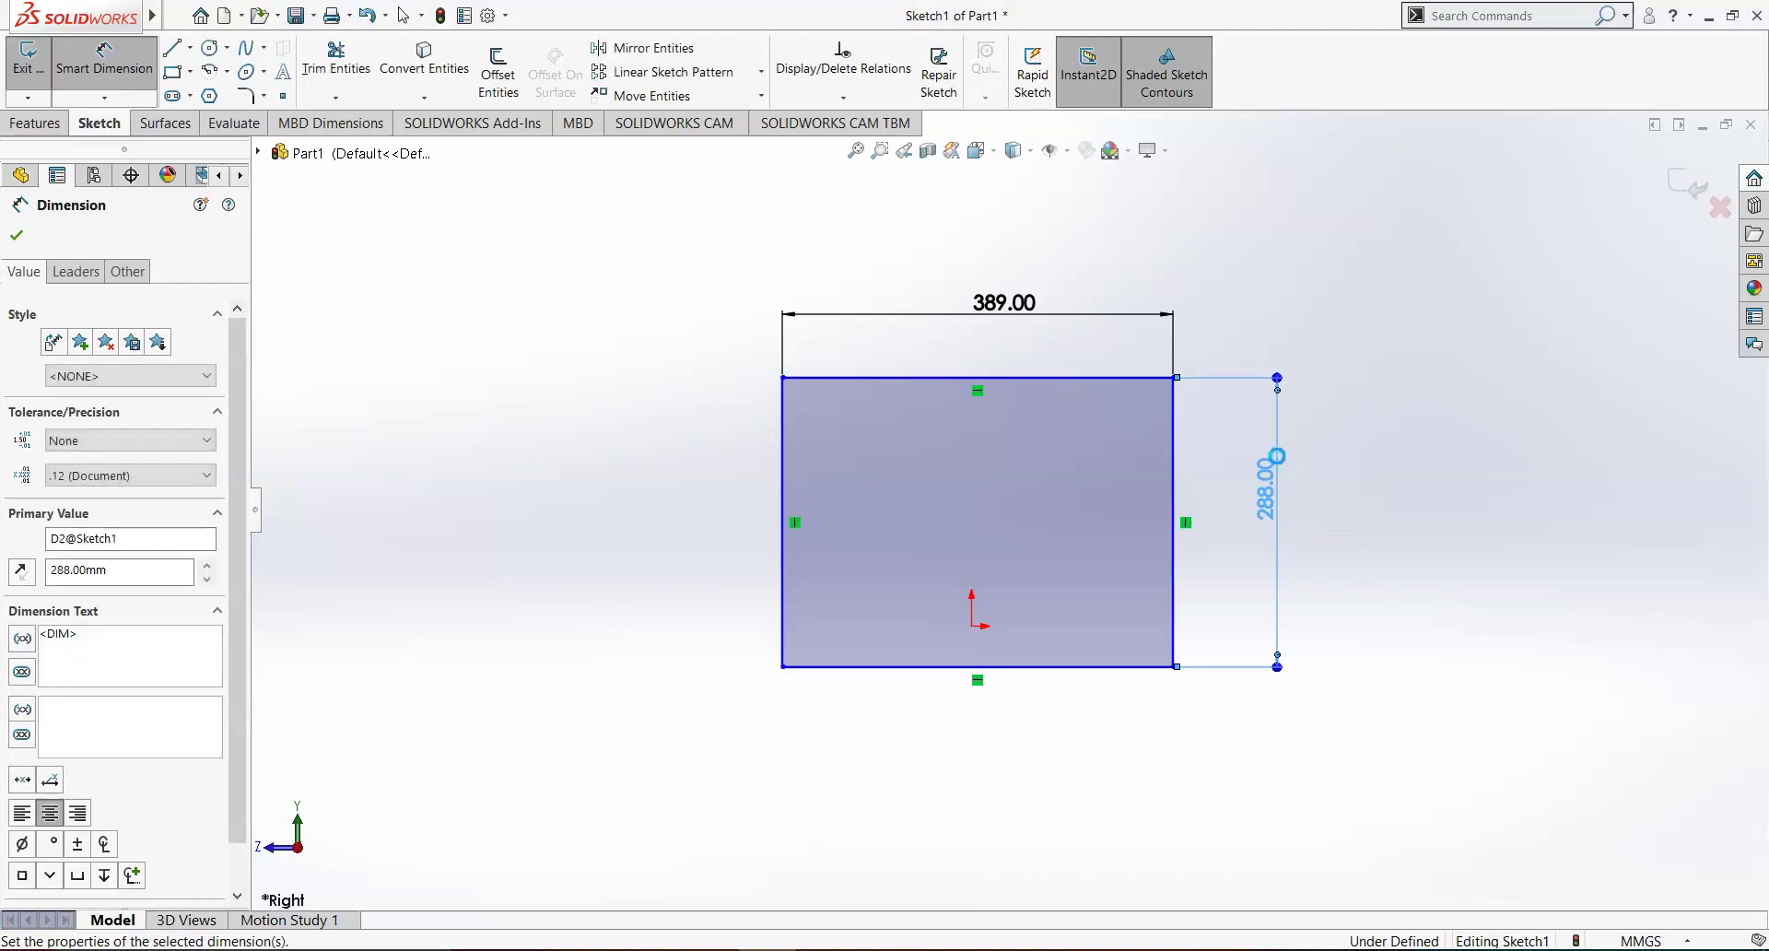
pyautogui.click(1059, 667)
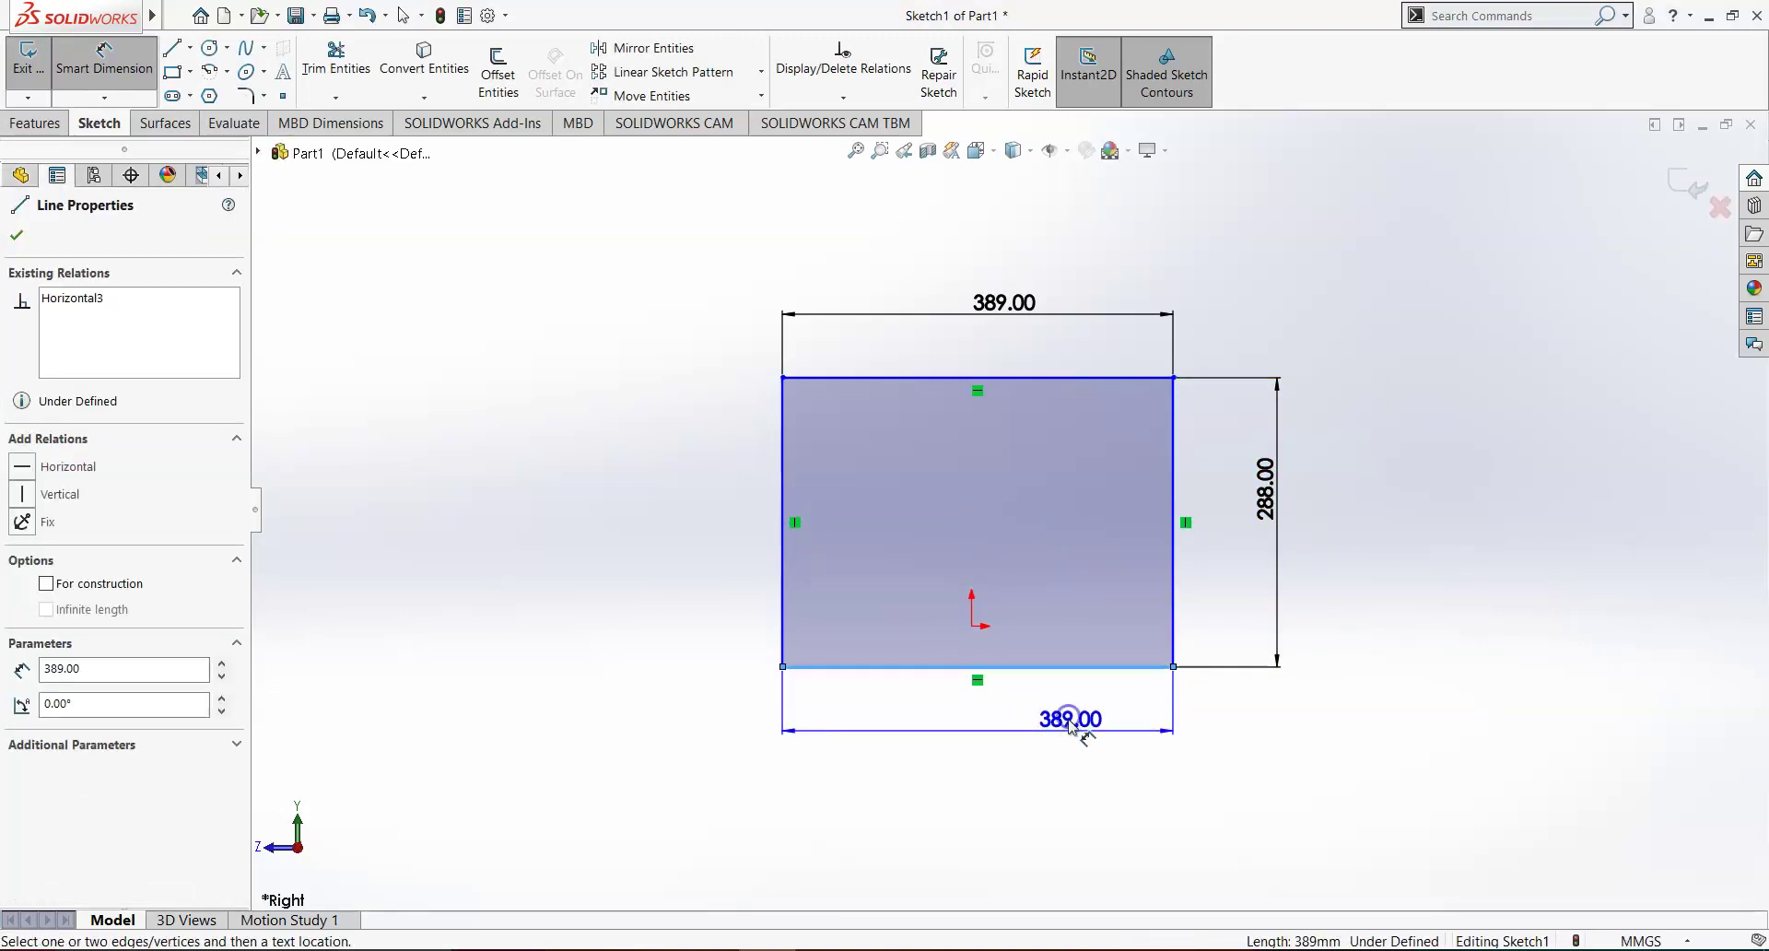
pyautogui.press('Escape')
pyautogui.press('Escape')
# Move the rectangle upward so that its bottom edge lies above the origin.
pyautogui.moveTo(917, 673); pyautogui.dragTo(916, 521)
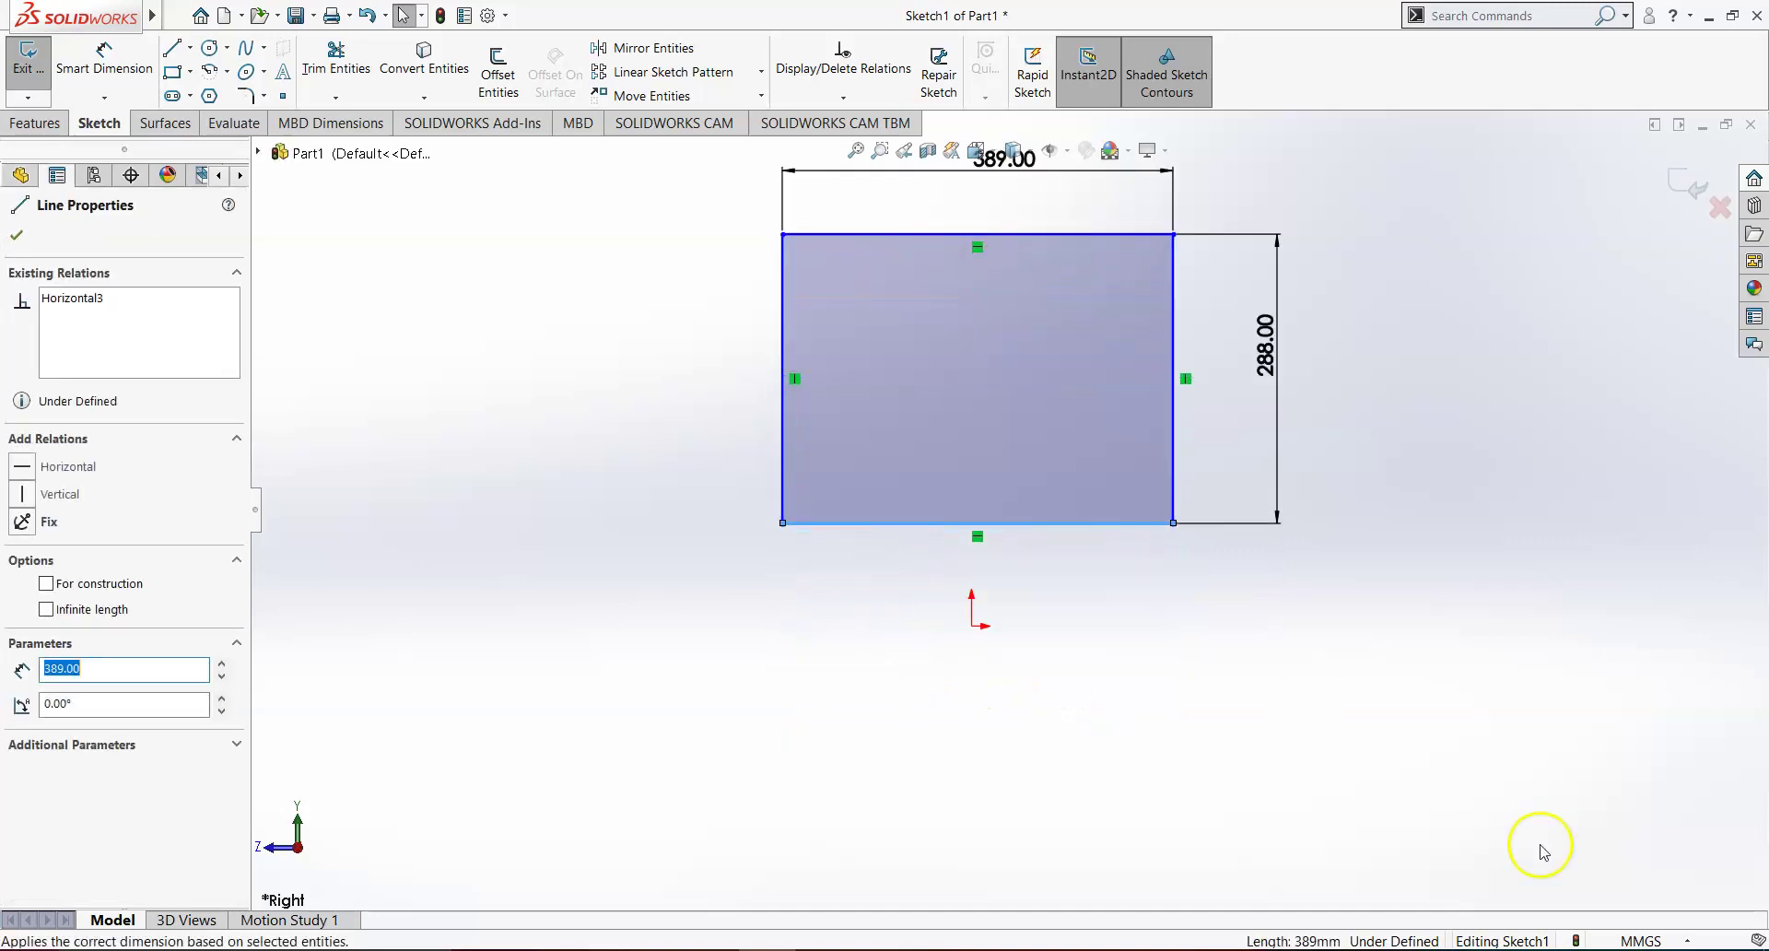
pyautogui.click(1343, 763)
pyautogui.keyDown('ctrl'); pyautogui.moveTo(1357, 679); pyautogui.dragTo(1350, 749, button='middle'); pyautogui.keyUp('ctrl')
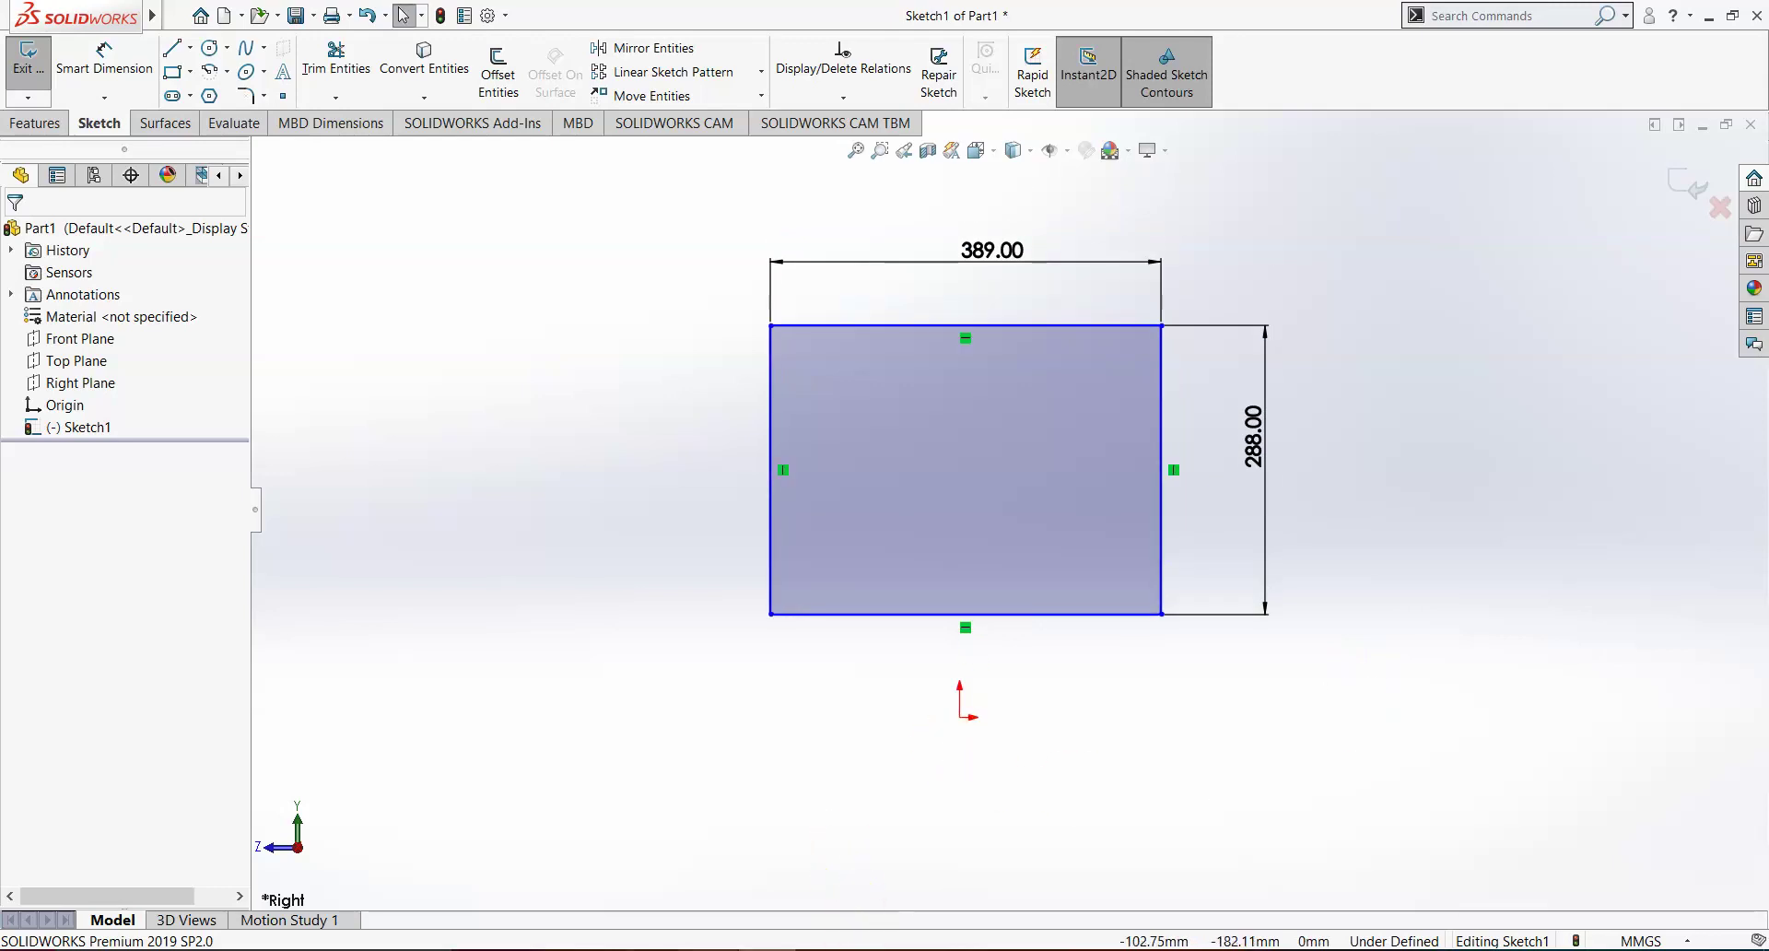
# Check the ground clearance in the reference drawing and dimension the rectangle's bottom edge 50 mm above the origin.
pyautogui.hotkey('alt', 'Tab')
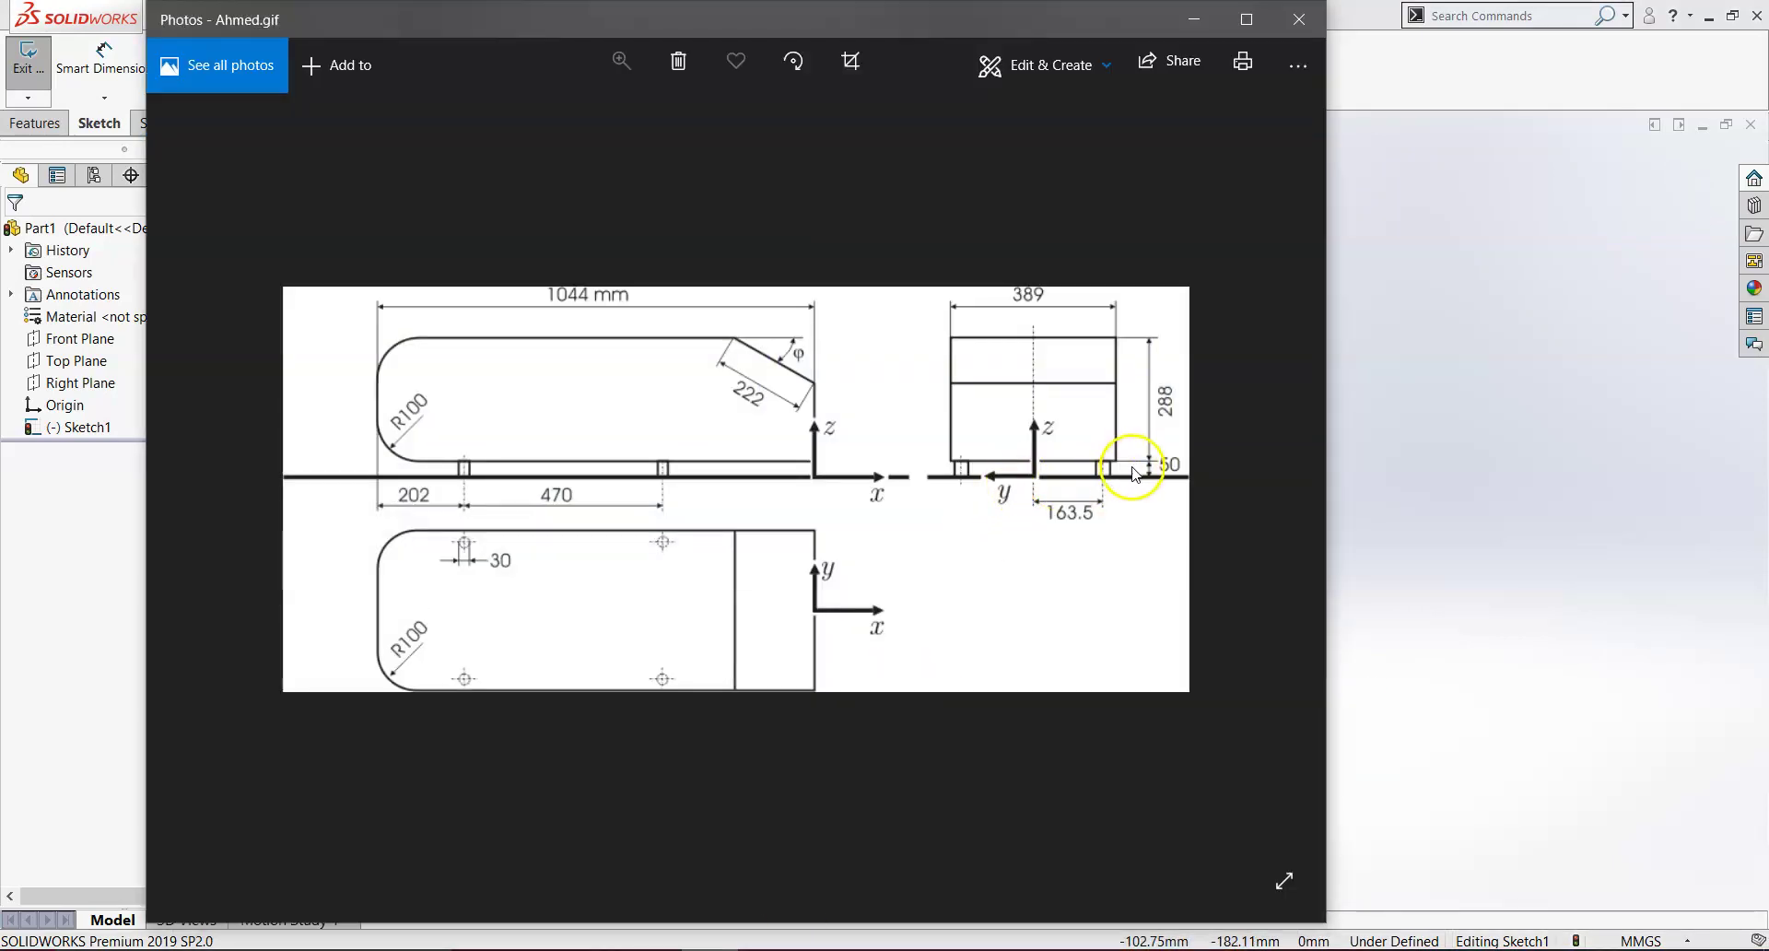
pyautogui.click(767, 949)
pyautogui.click(111, 70)
pyautogui.click(1038, 614)
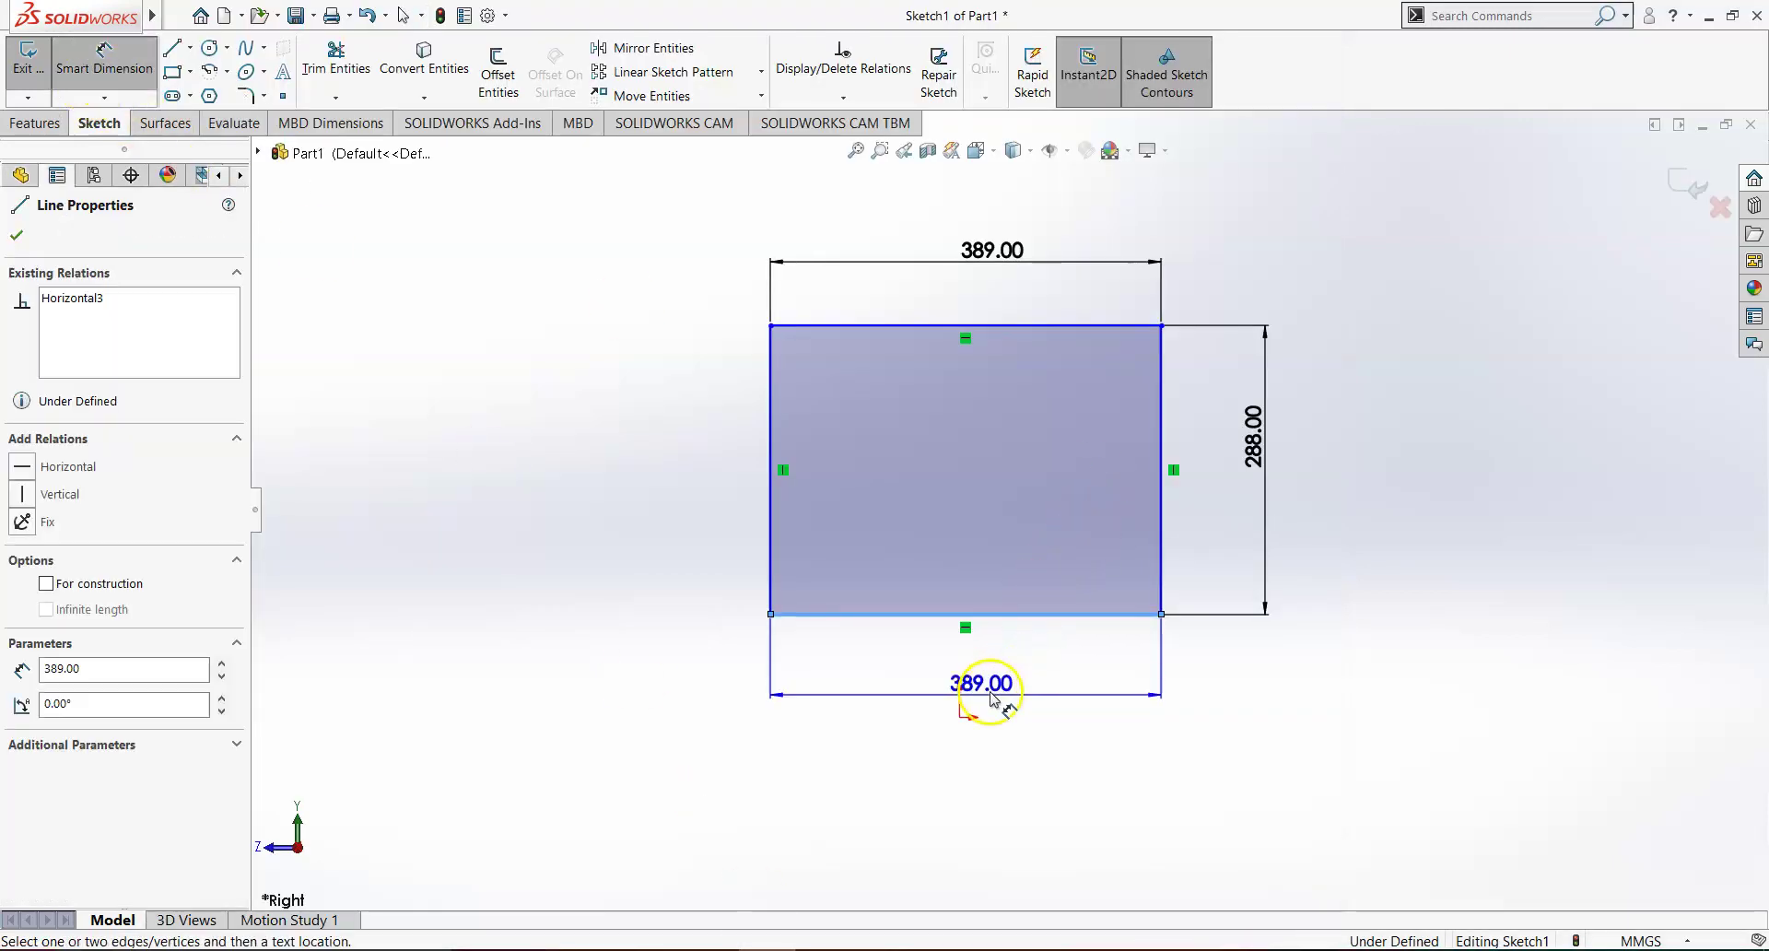
pyautogui.click(959, 717)
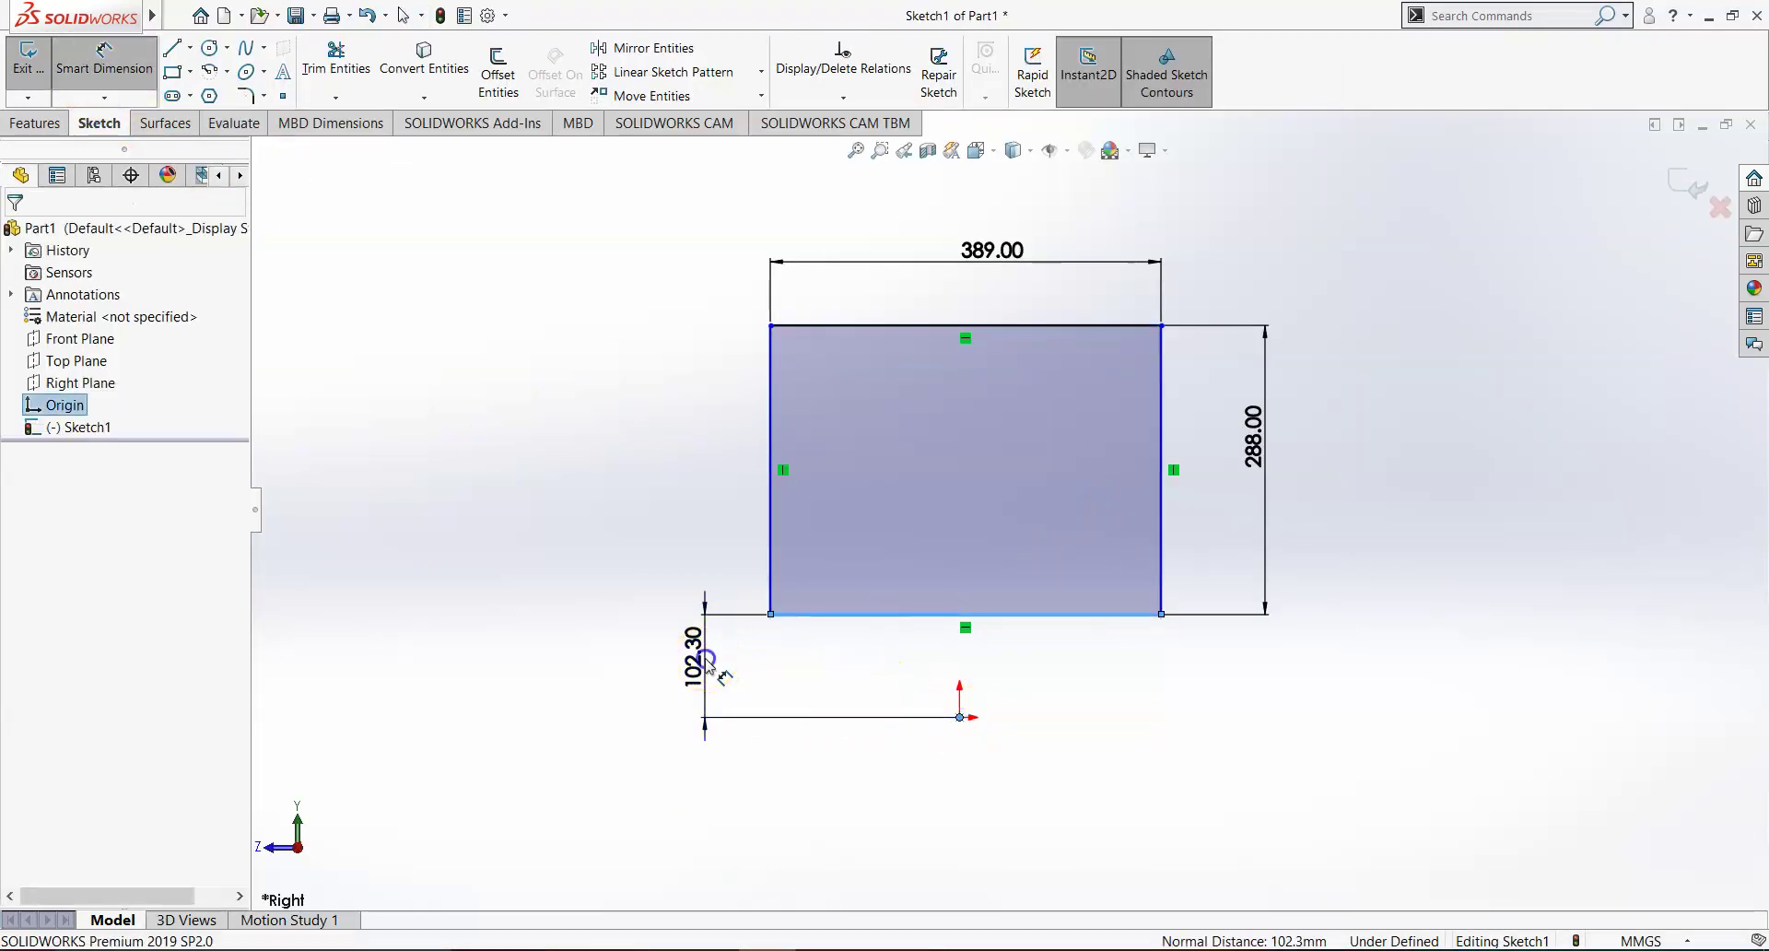
pyautogui.click(705, 659)
pyautogui.write('50')
pyautogui.press('Return')
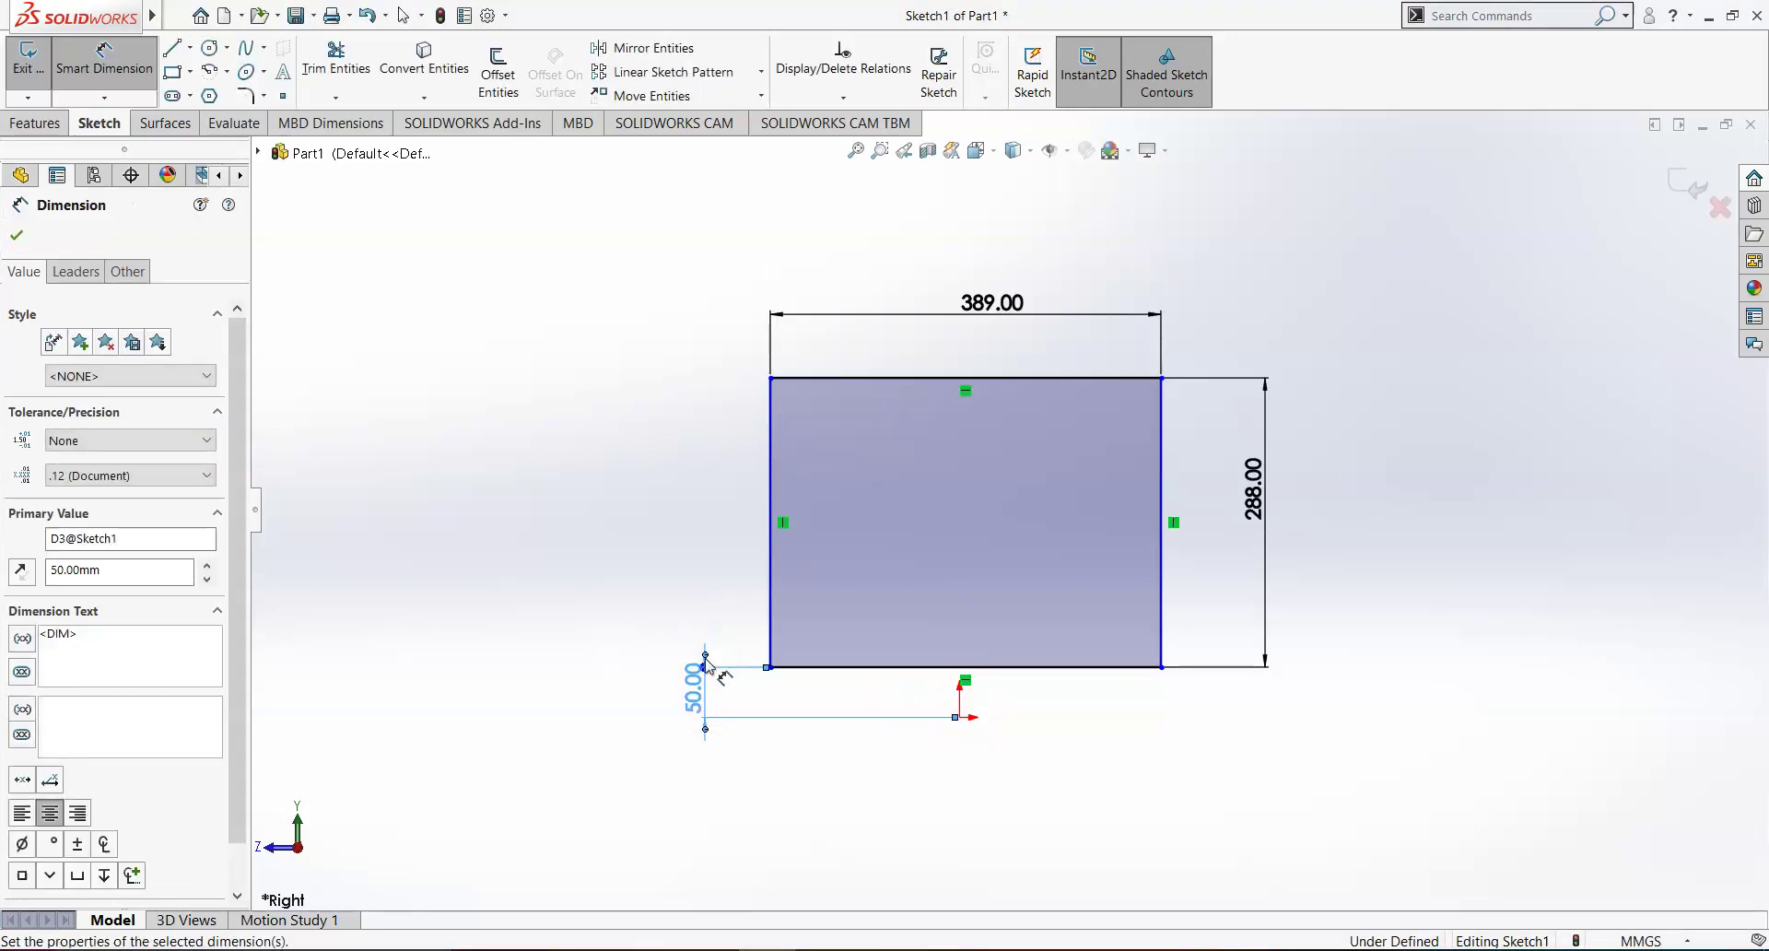
# Dimension the horizontal distance from the rectangle's lower-left corner to the origin as 389/2 mm.
pyautogui.click(770, 667)
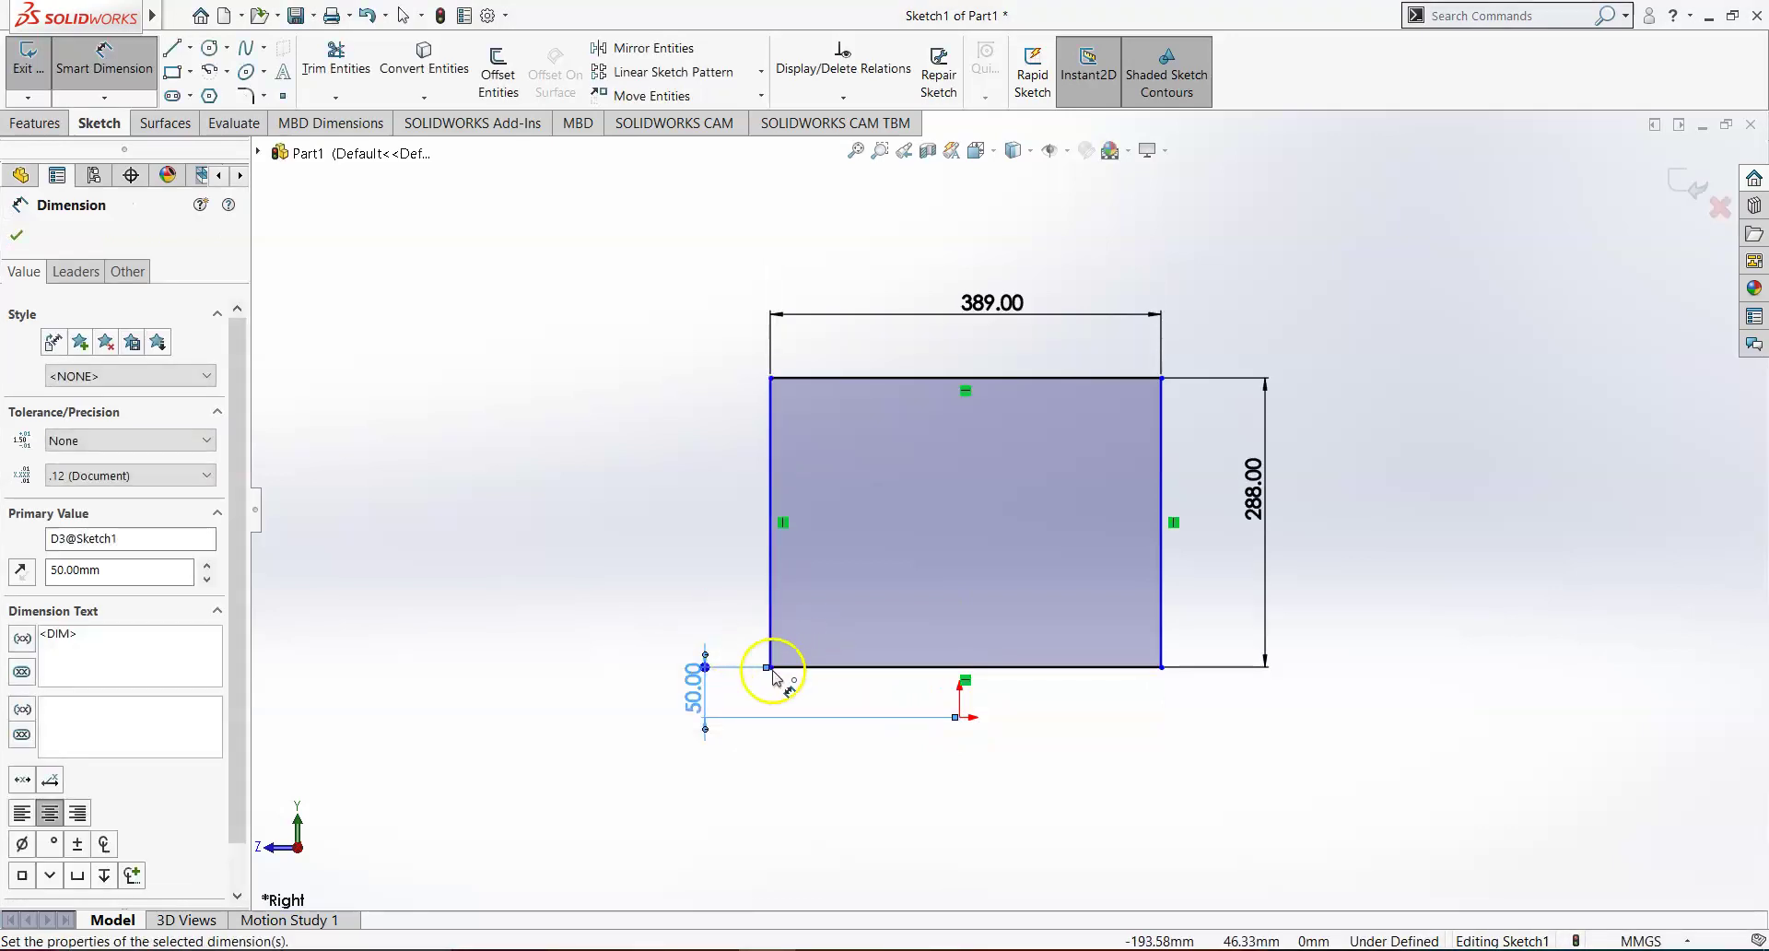
pyautogui.click(959, 717)
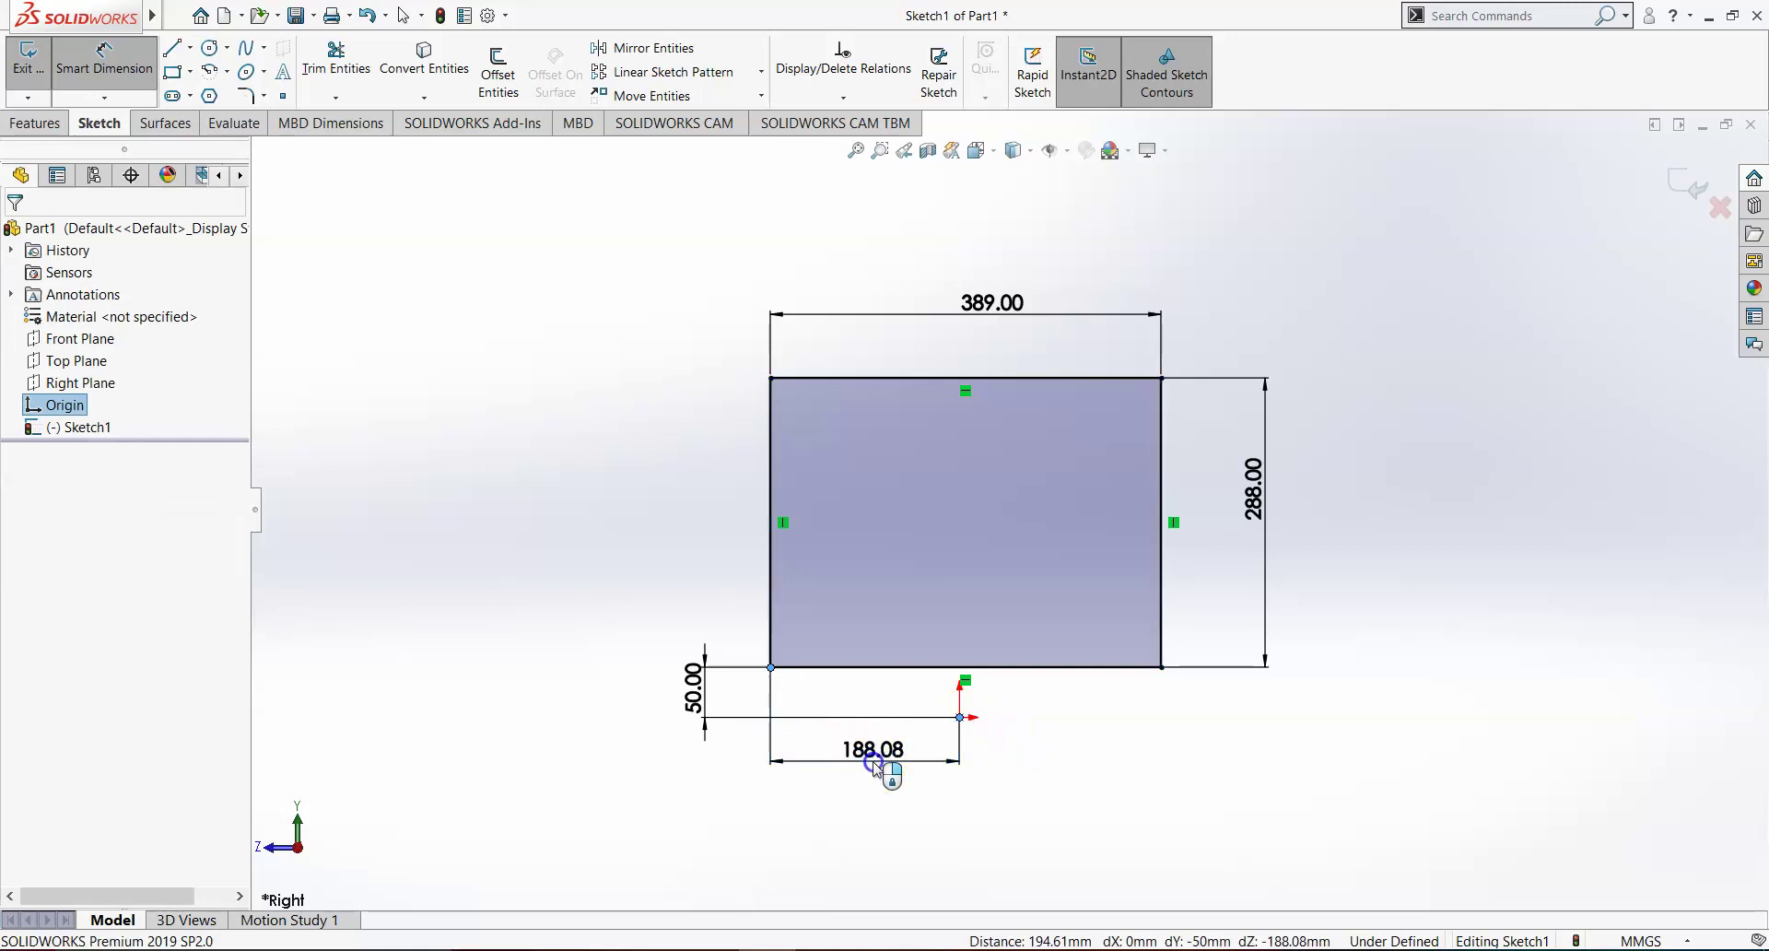
pyautogui.click(873, 765)
pyautogui.write('389/')
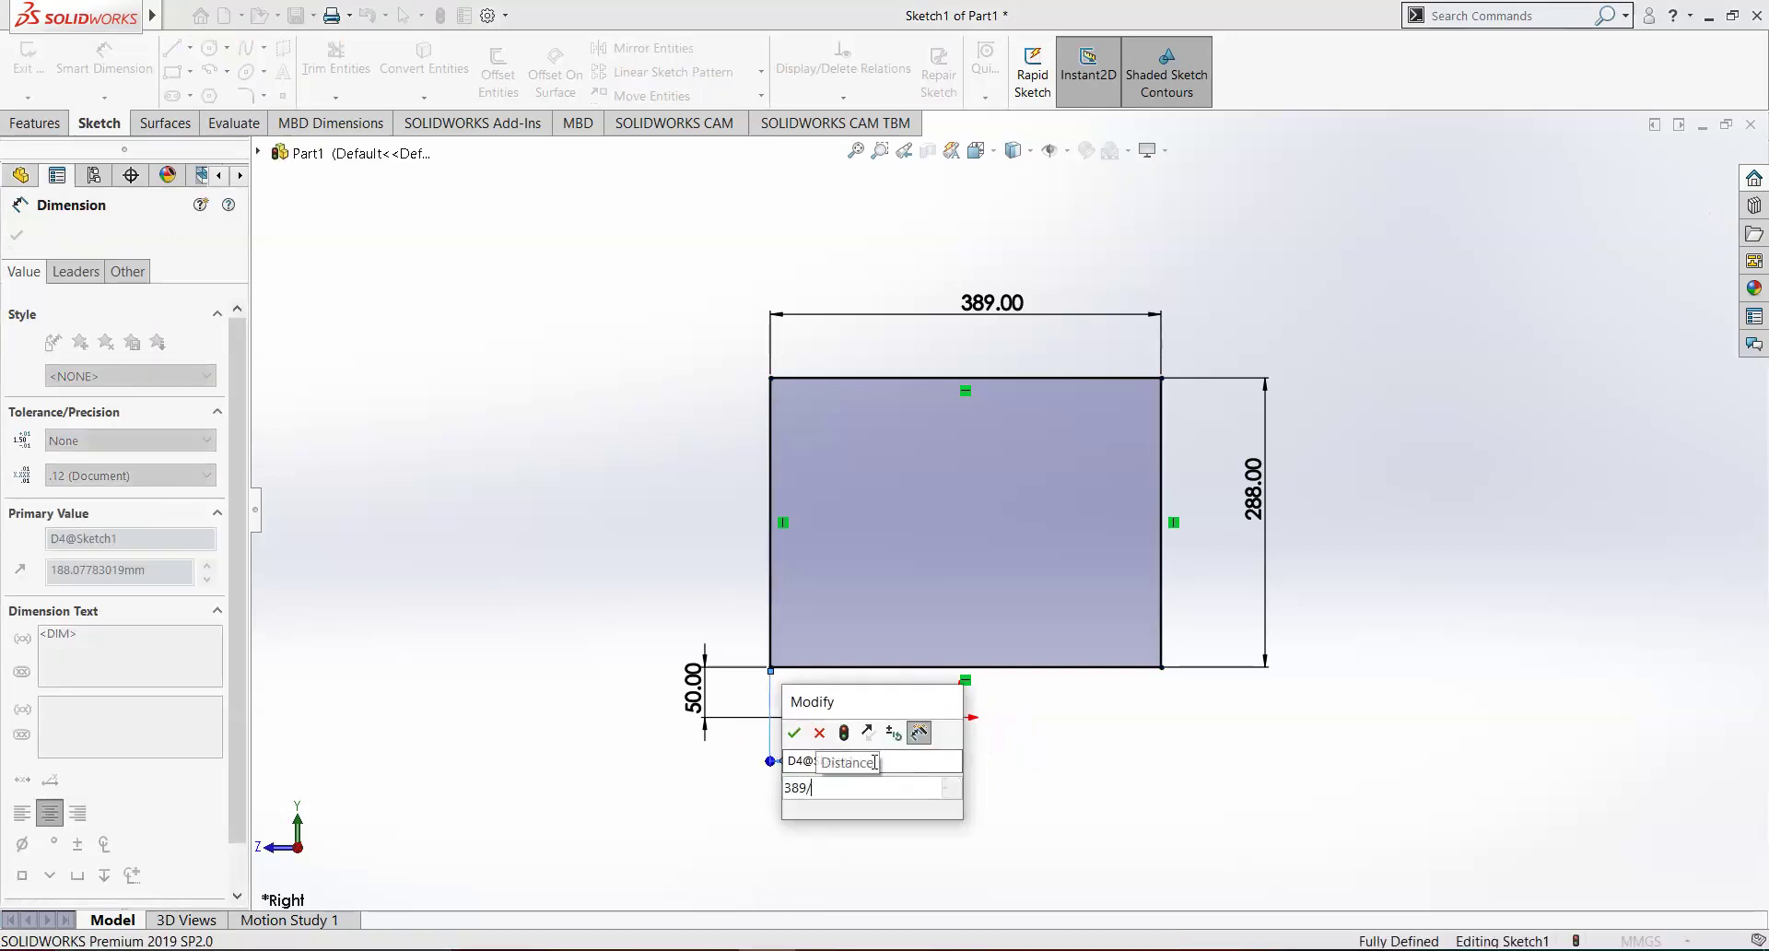
pyautogui.write('2')
pyautogui.press('Return')
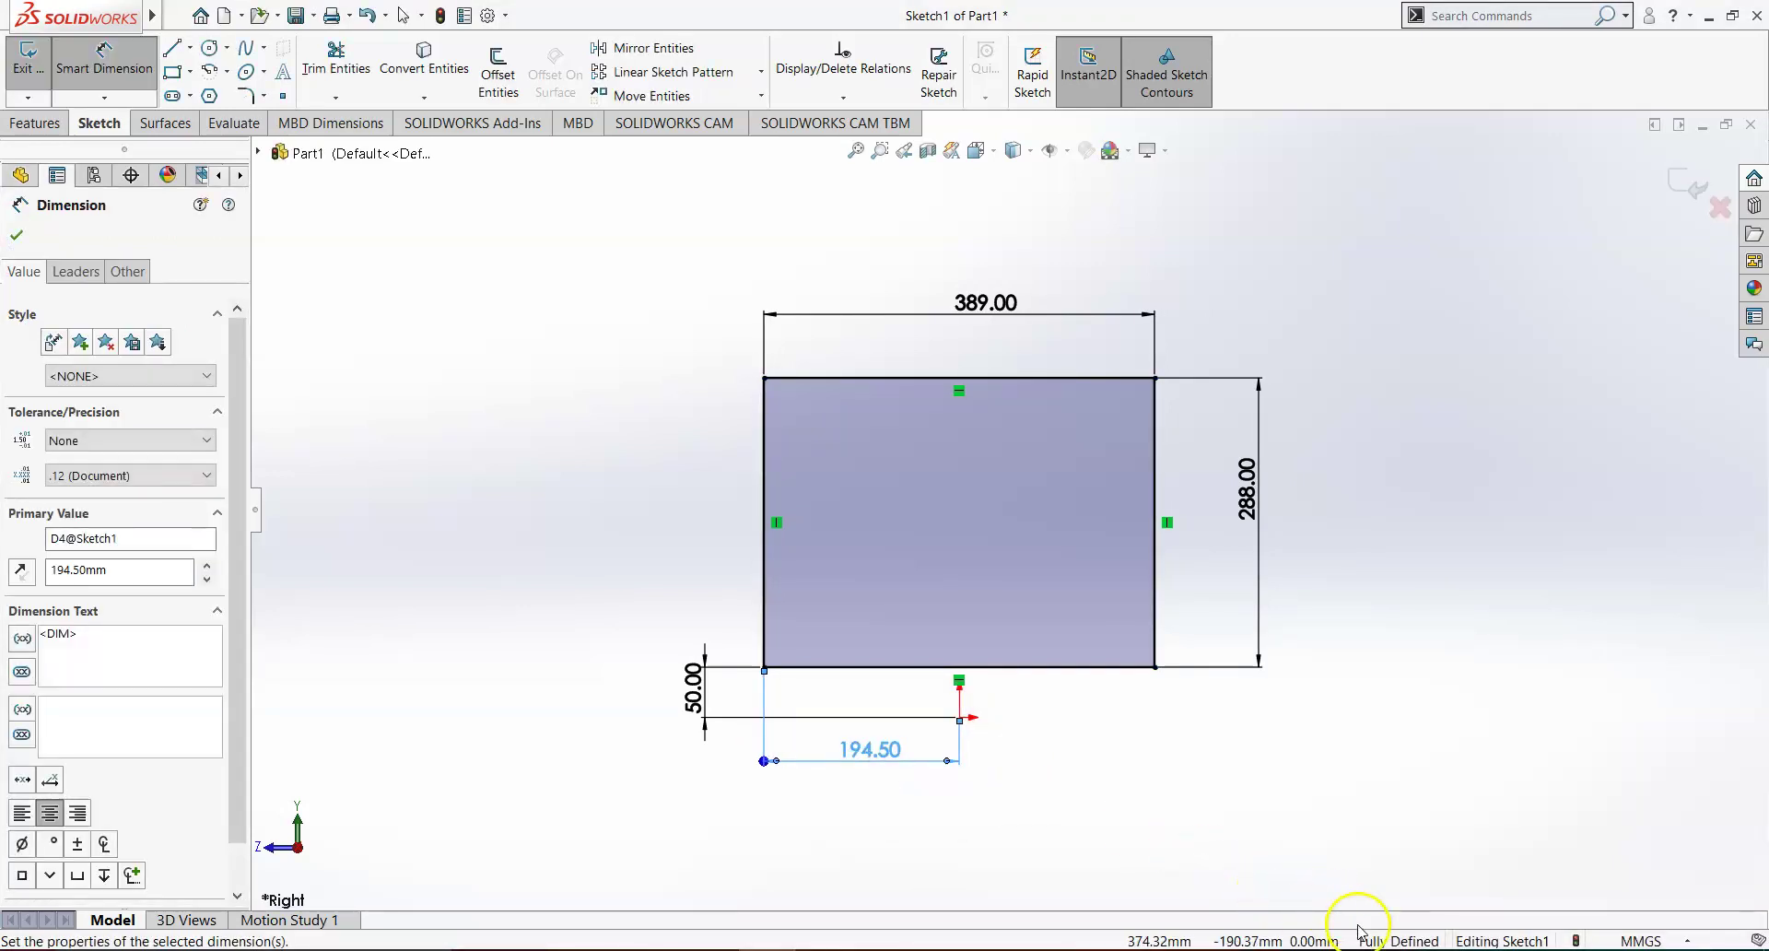
pyautogui.click(1491, 785)
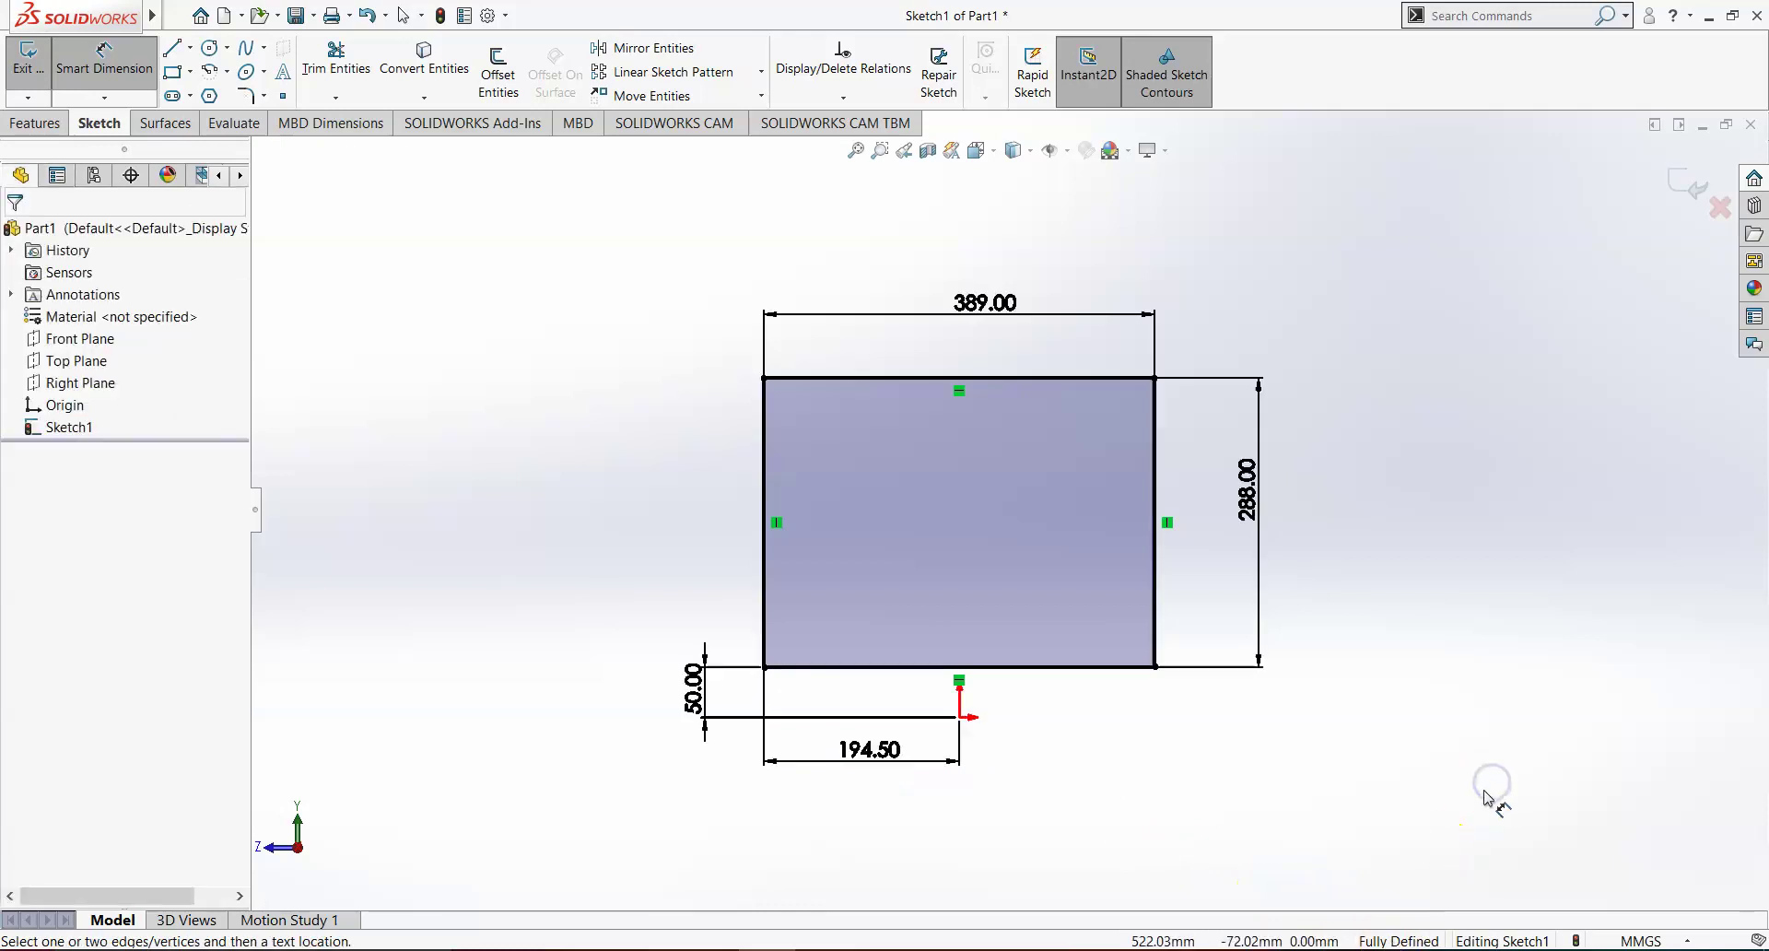
# Extrude the rectangle as a blind boss 1044 mm deep in the reversed direction, using the body length from the reference drawing.
pyautogui.hotkey('ctrl', '7')
pyautogui.click(35, 124)
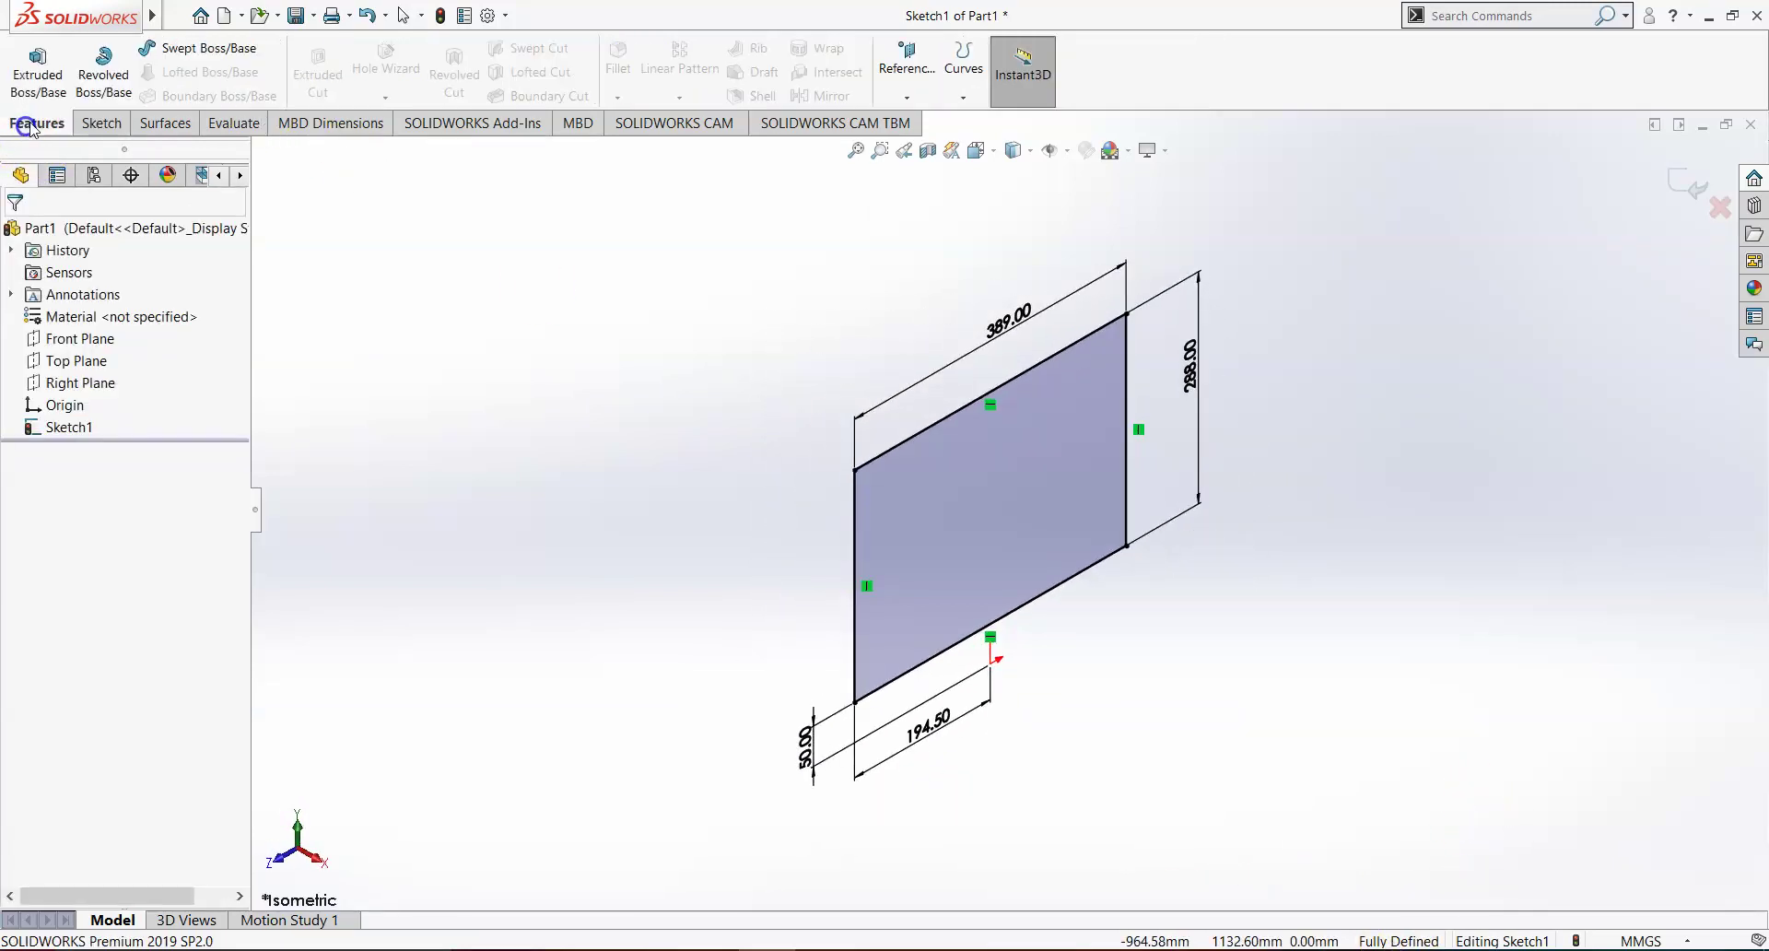
pyautogui.click(37, 71)
pyautogui.click(29, 368)
pyautogui.click(805, 947)
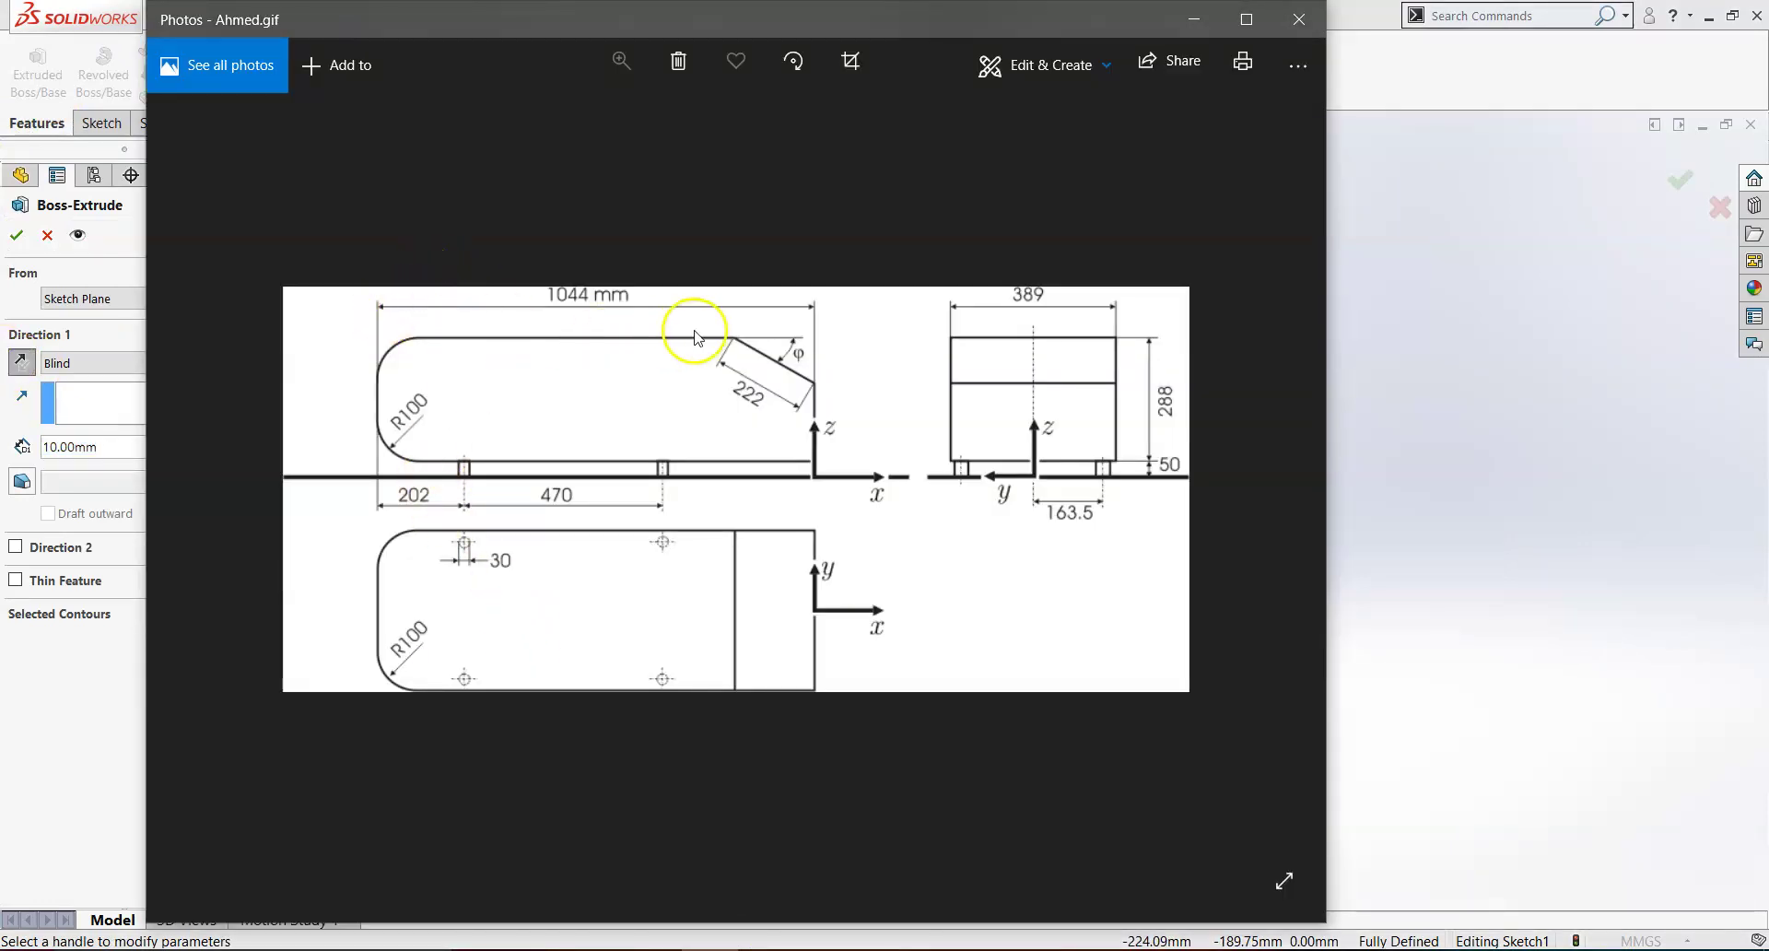
pyautogui.click(1191, 23)
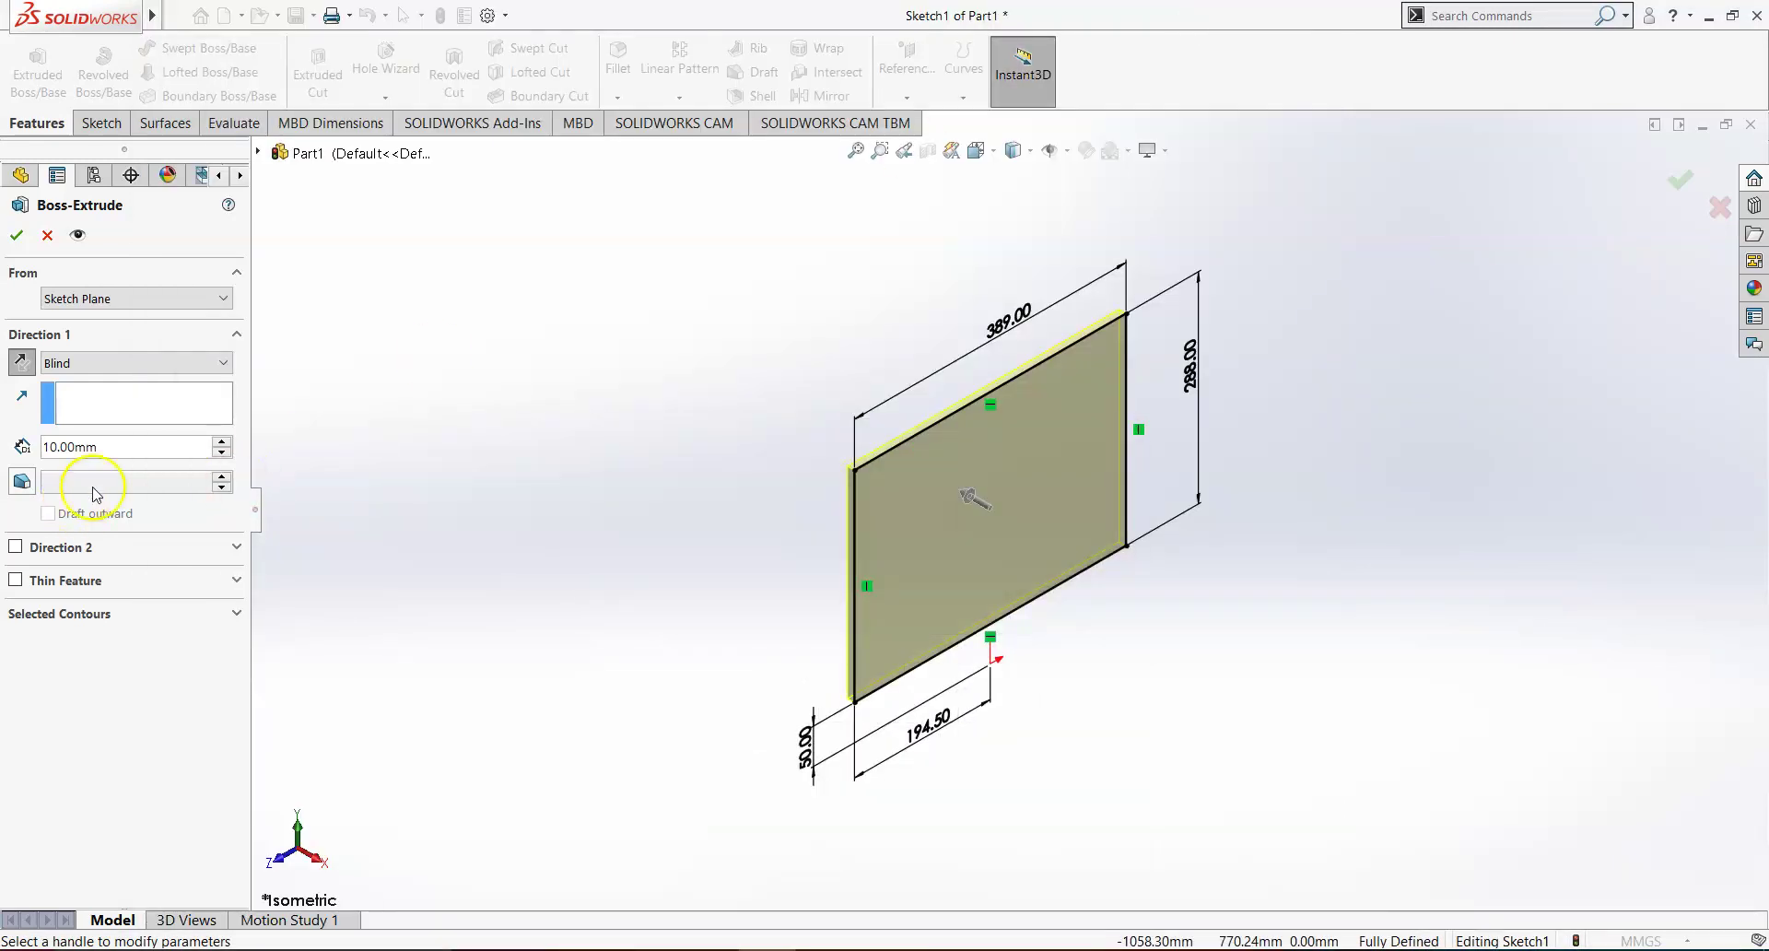
pyautogui.write('1044')
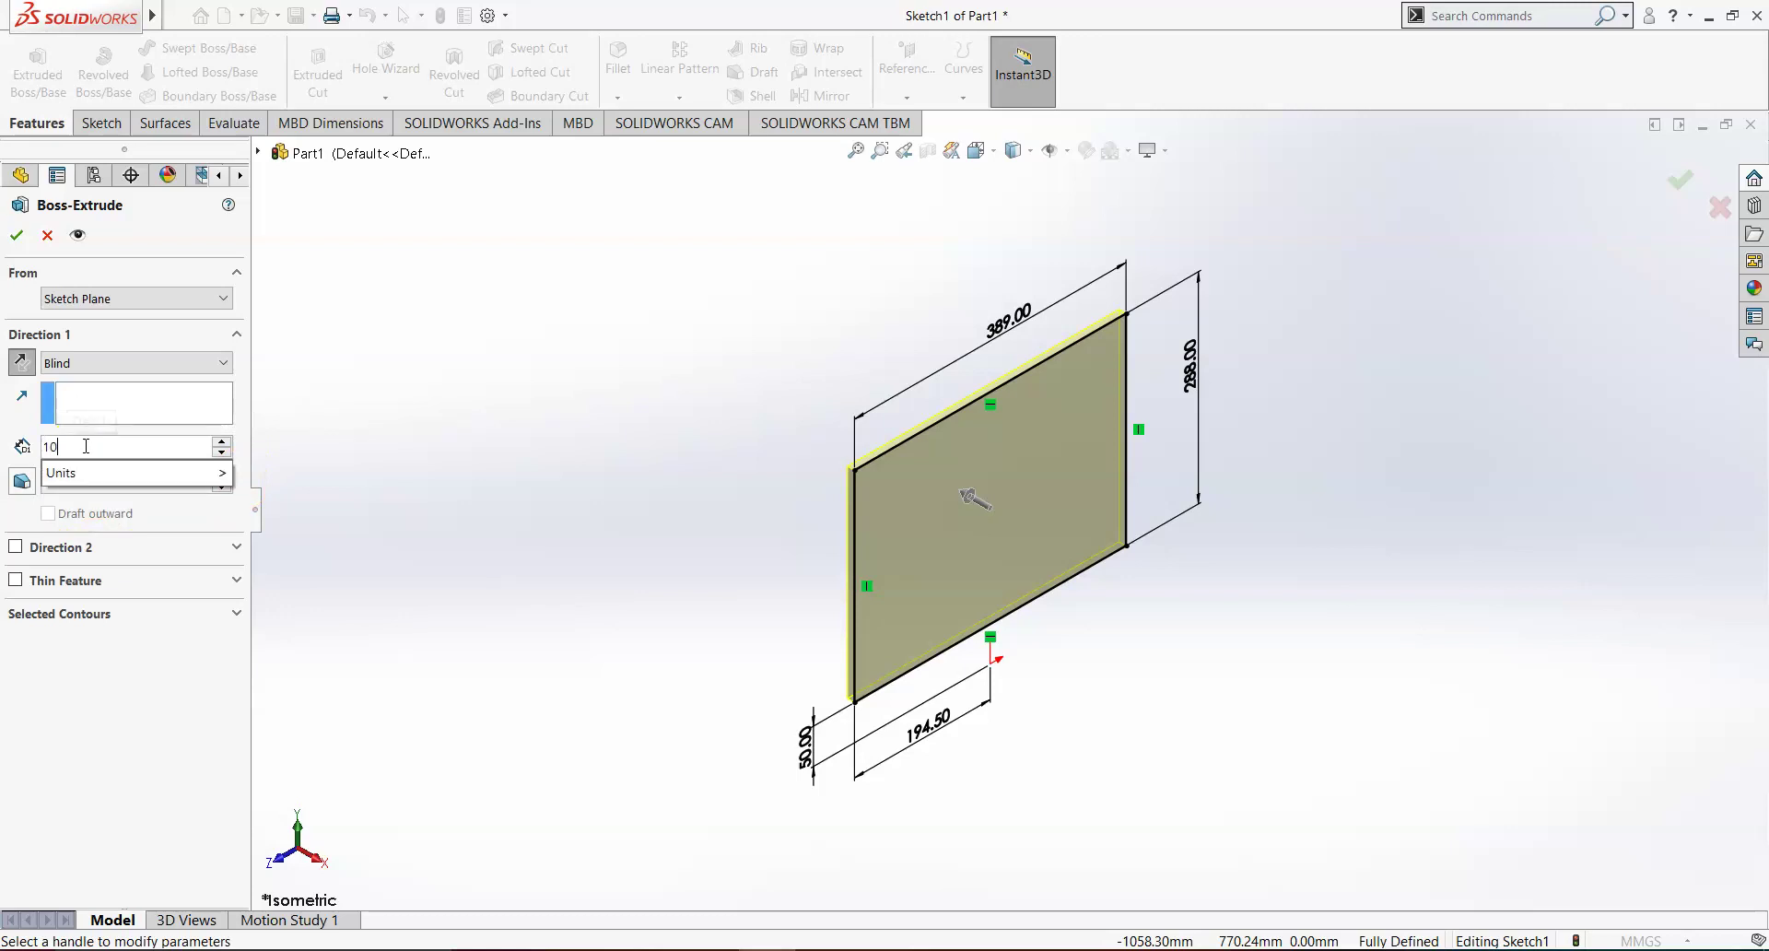
pyautogui.press('Return')
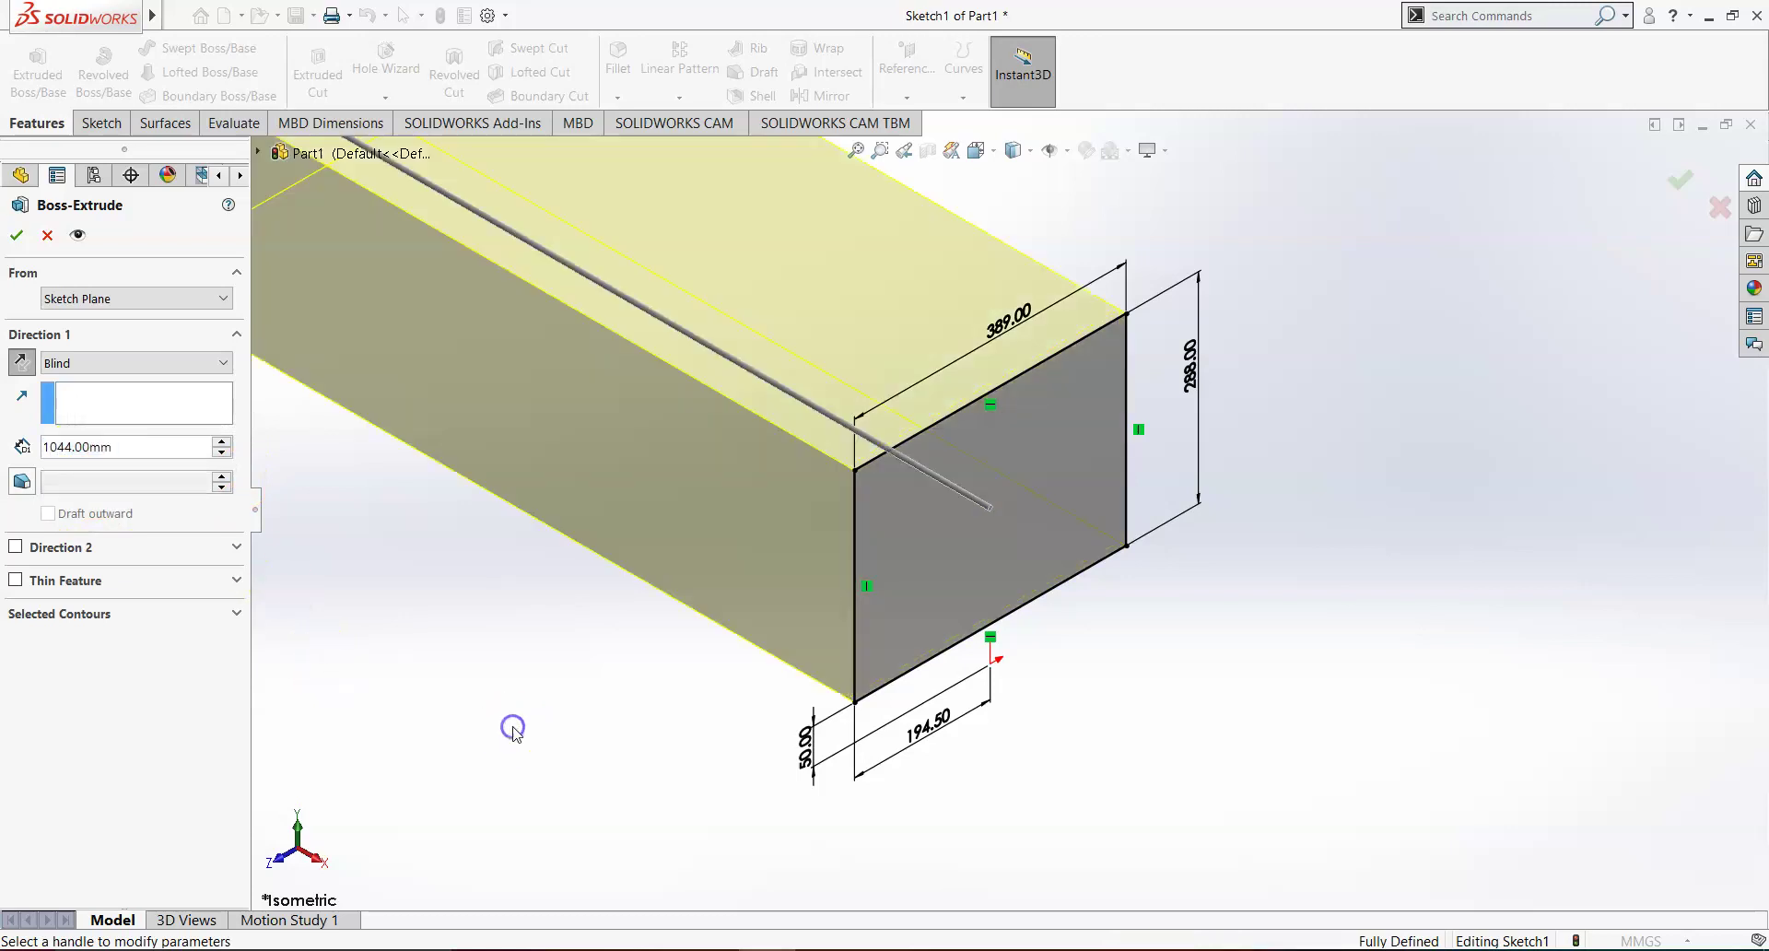
pyautogui.press('f')
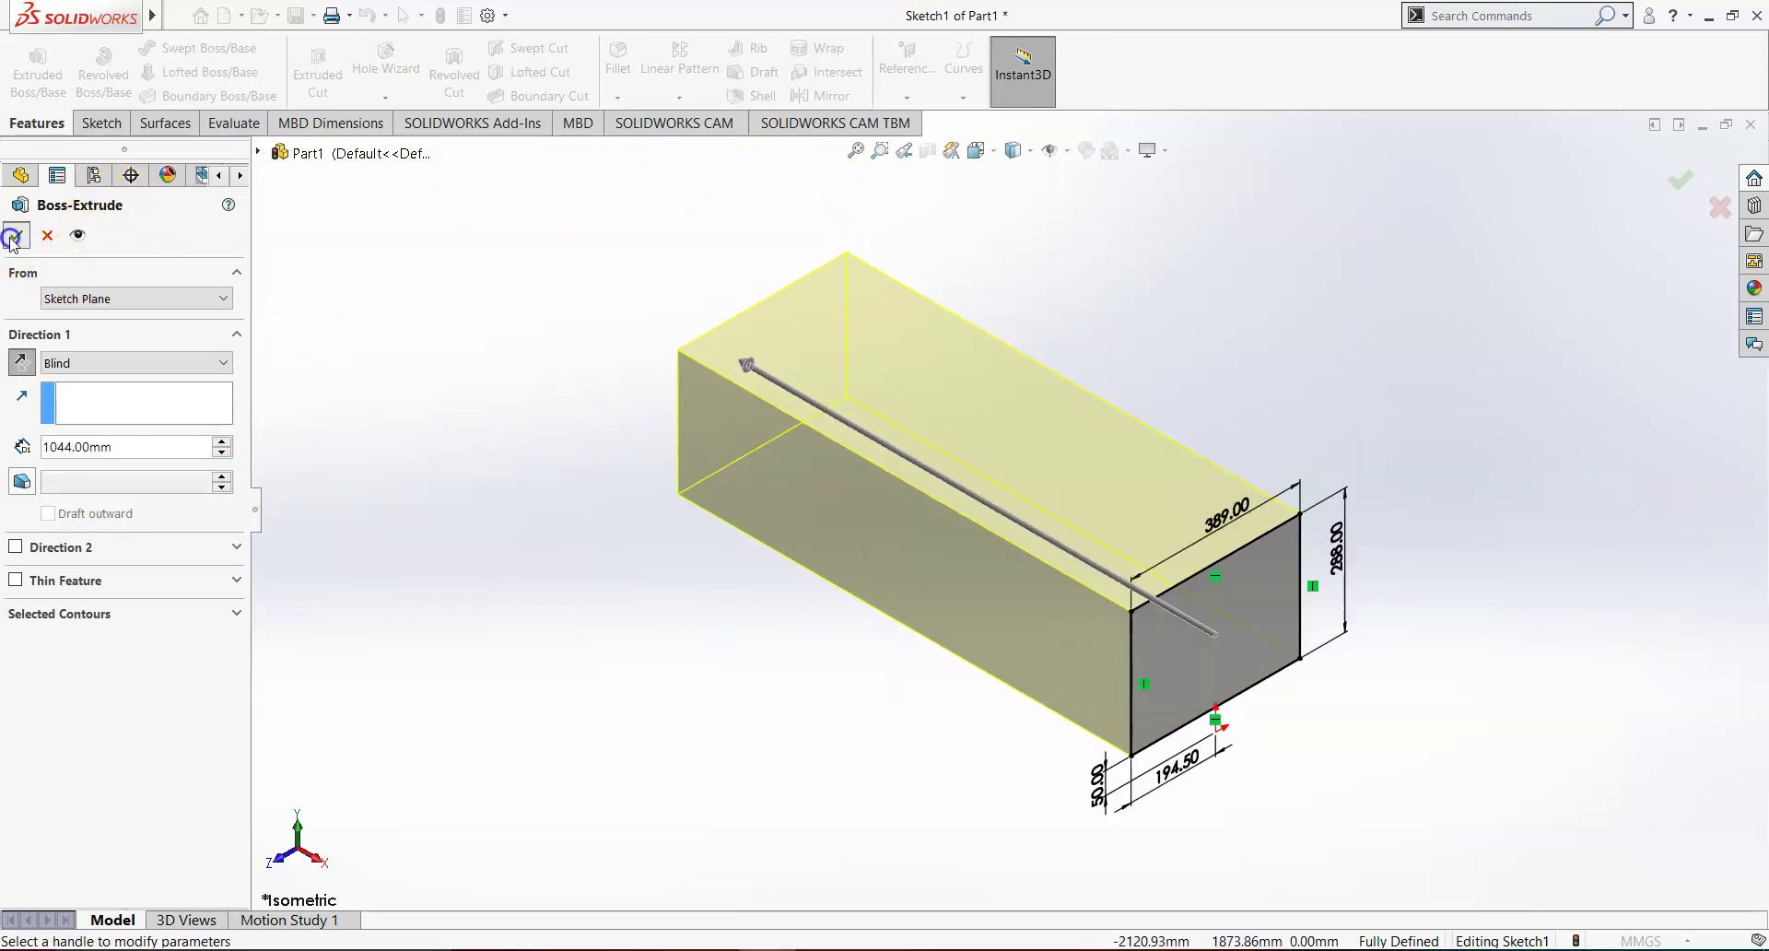
pyautogui.click(13, 236)
pyautogui.click(580, 579)
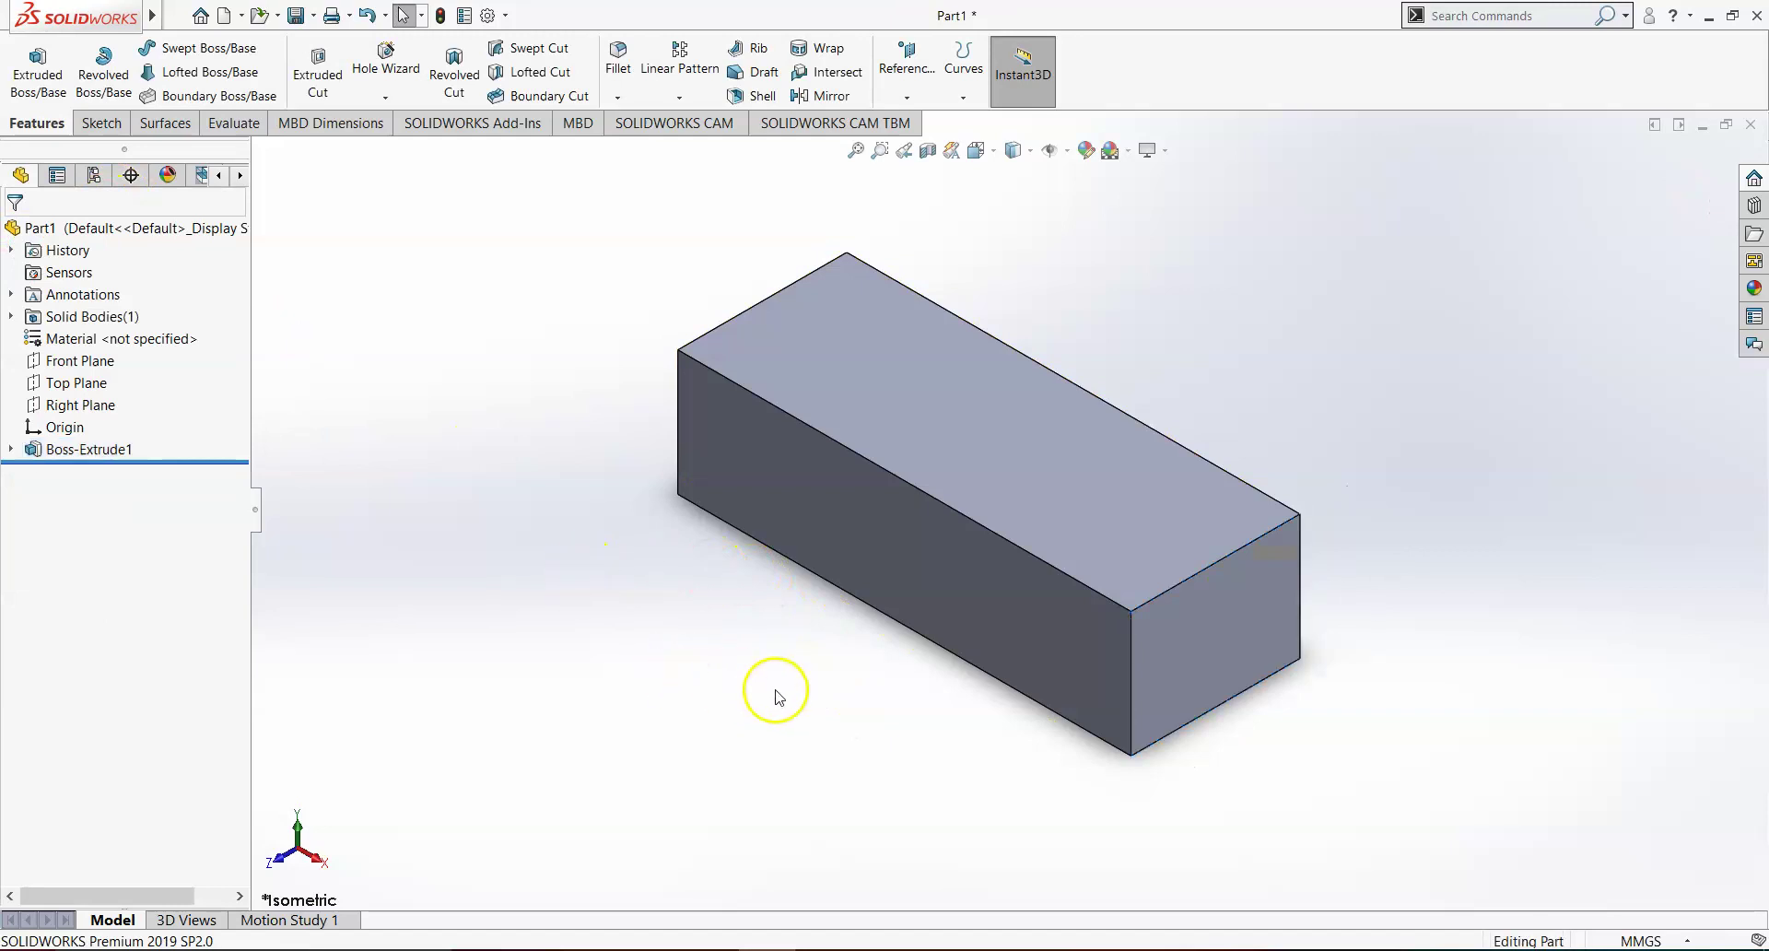
# Check the nose radius in the reference drawing and start a fillet with a symmetric radius of 100 mm.
pyautogui.click(737, 950)
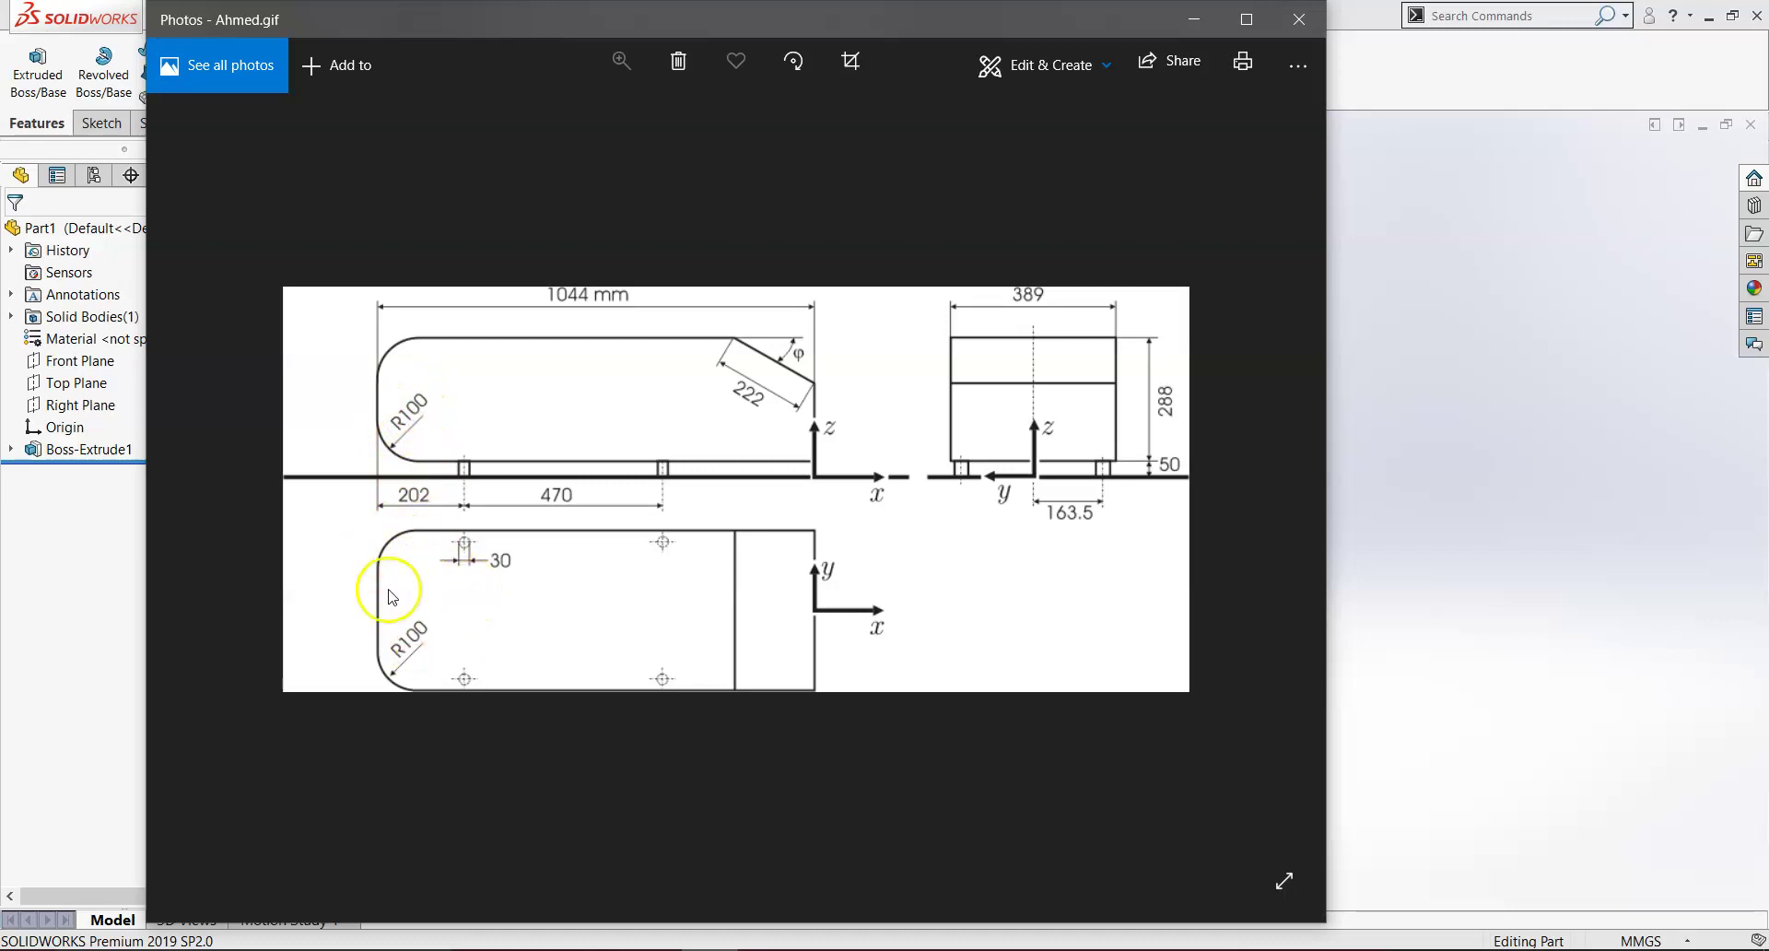
pyautogui.click(1186, 19)
pyautogui.moveTo(1007, 185); pyautogui.dragTo(904, 513, button='middle')
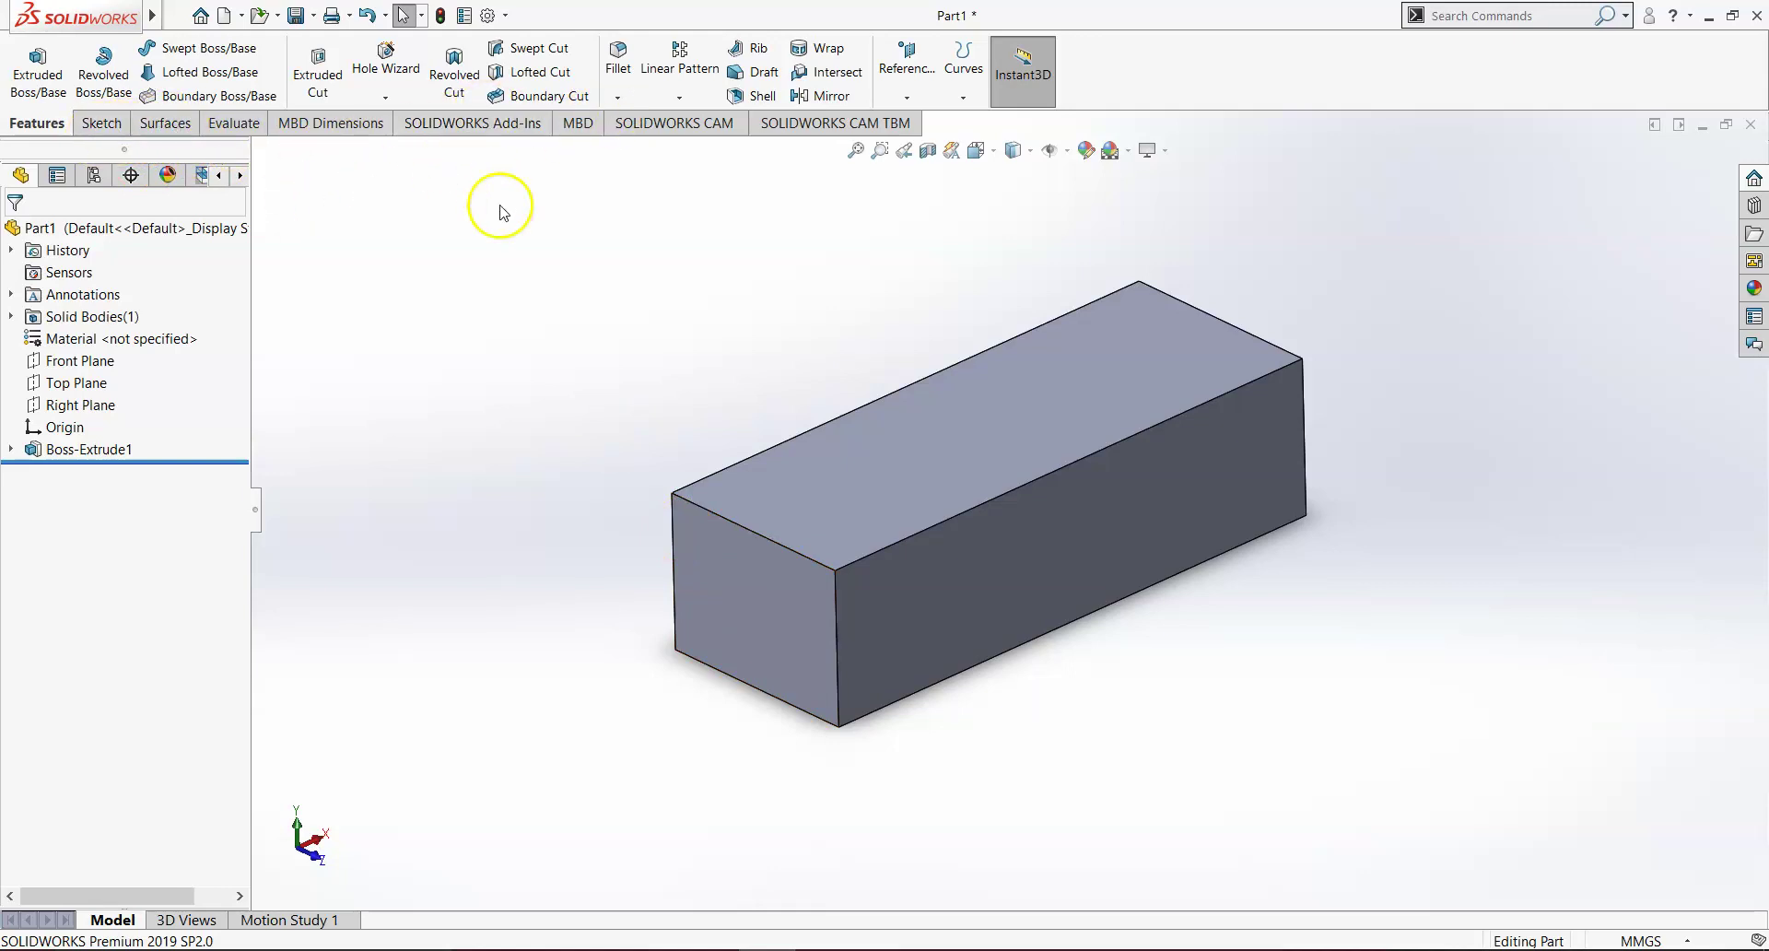
pyautogui.click(617, 79)
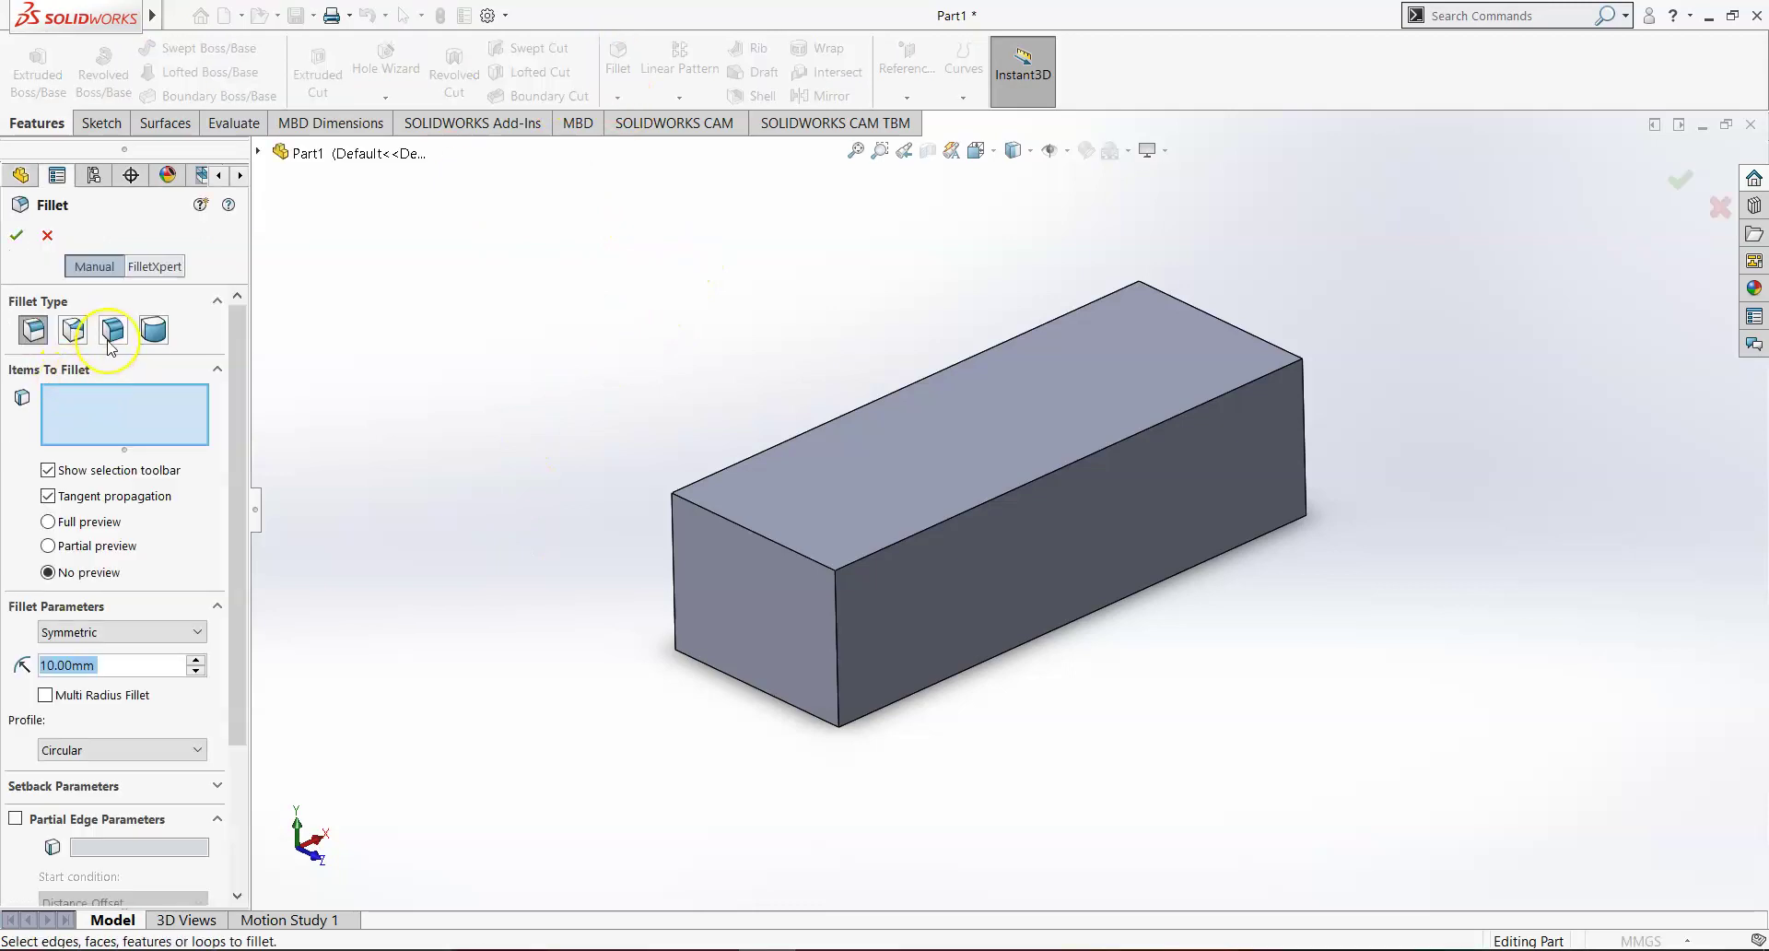
pyautogui.click(109, 339)
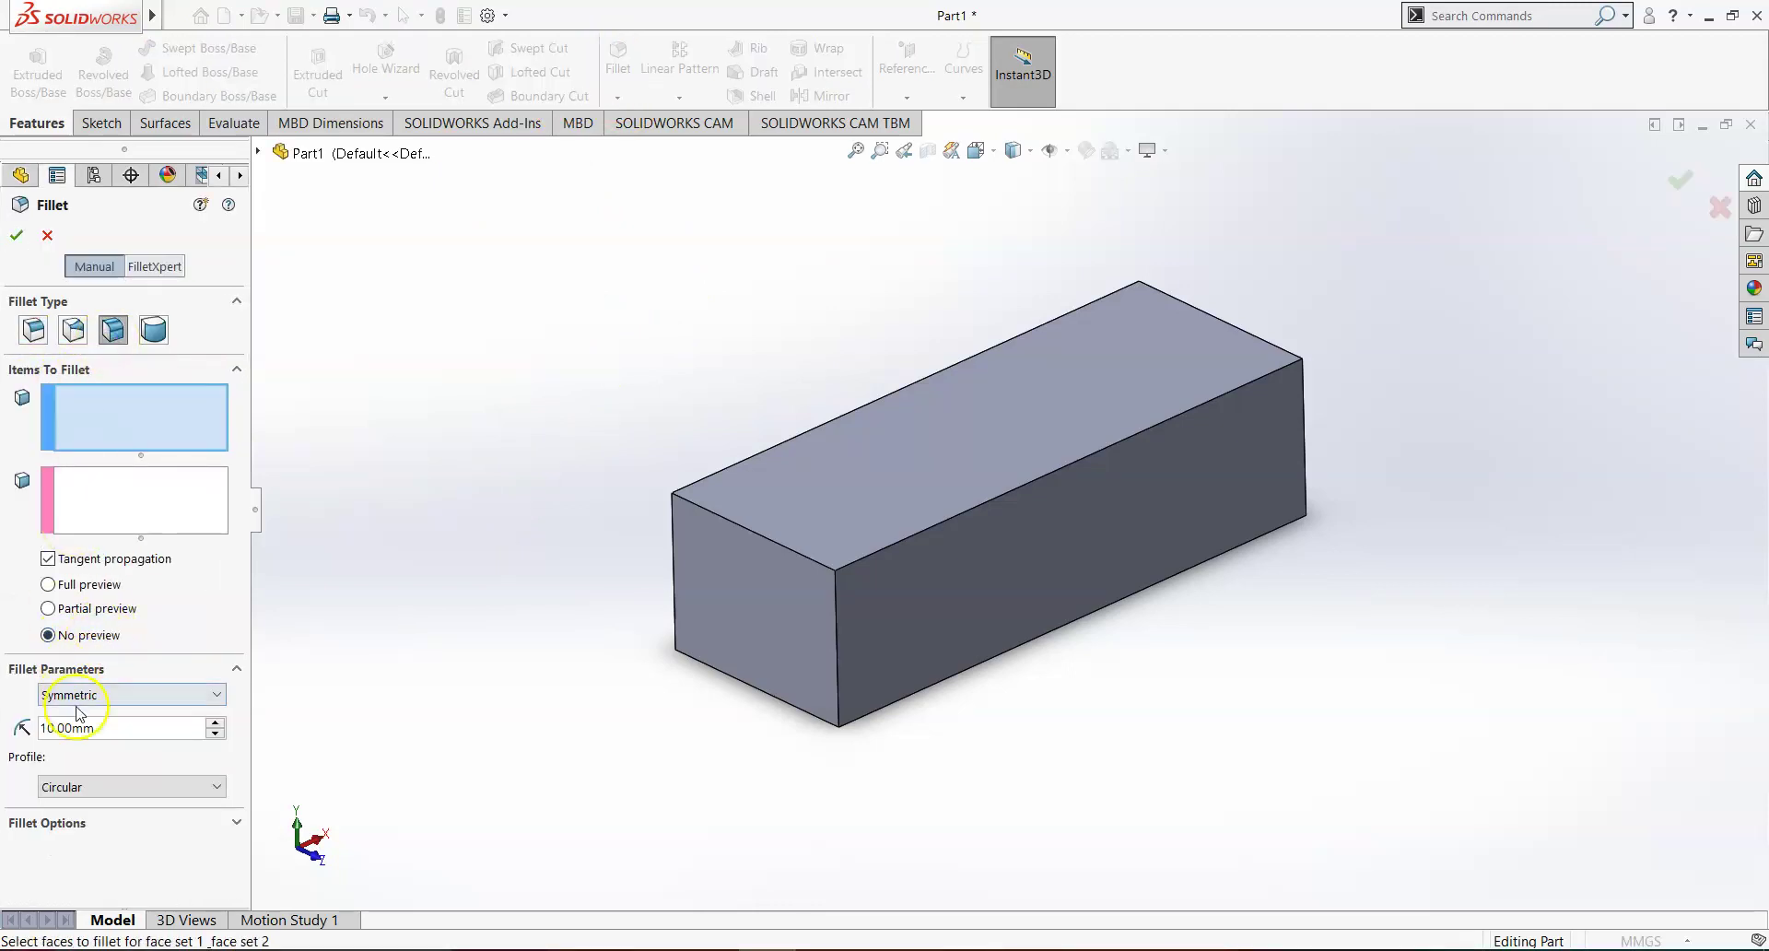
pyautogui.write('100')
pyautogui.press('Return')
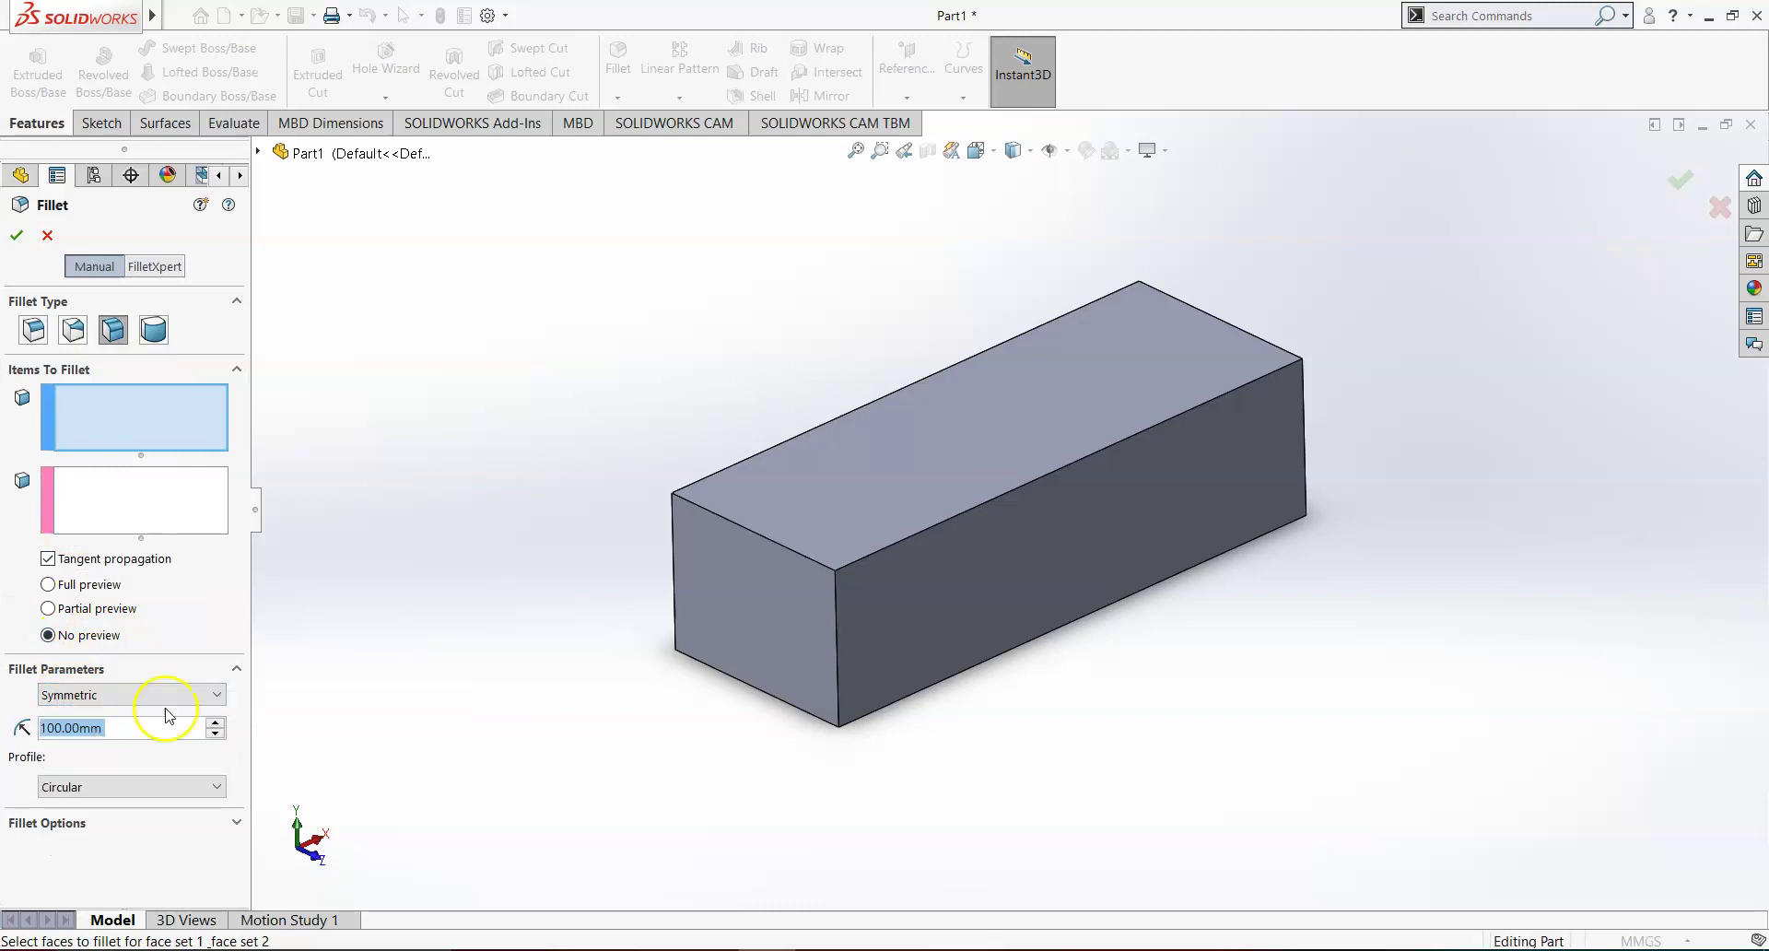
pyautogui.click(737, 594)
pyautogui.rightClick(109, 420)
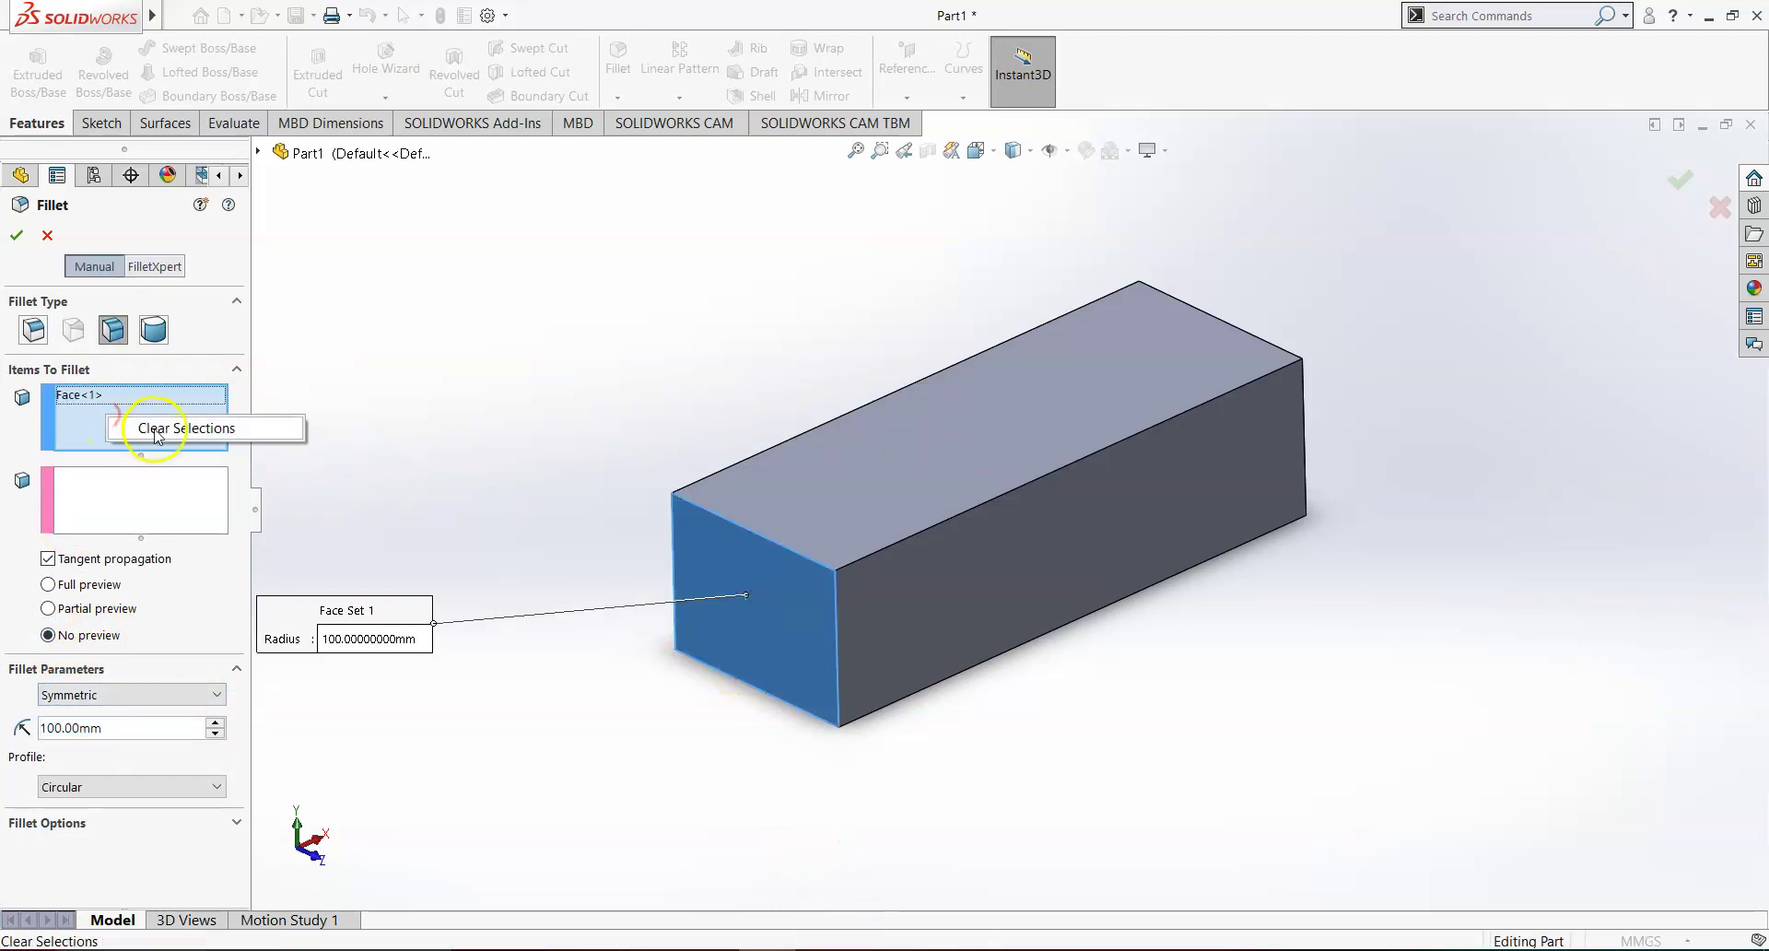
pyautogui.click(175, 427)
pyautogui.click(34, 329)
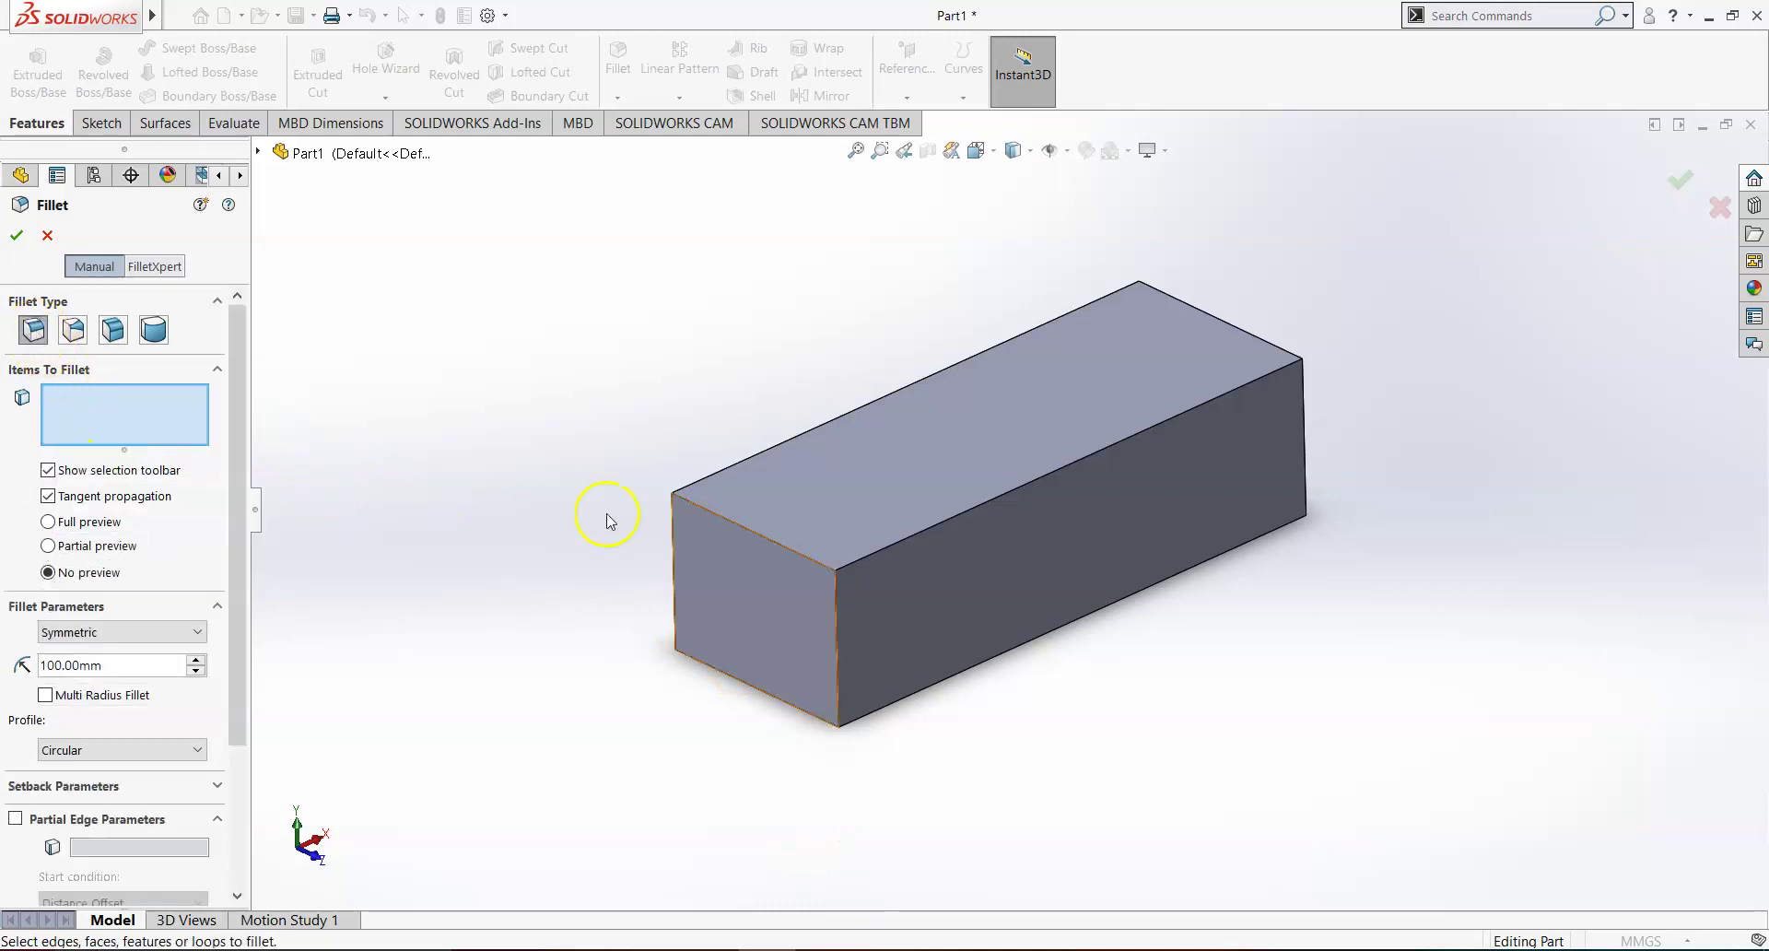
# Turn on the full preview of the constant-size fillet using the upper edge of the block's front end face.
pyautogui.click(779, 567)
pyautogui.click(779, 553)
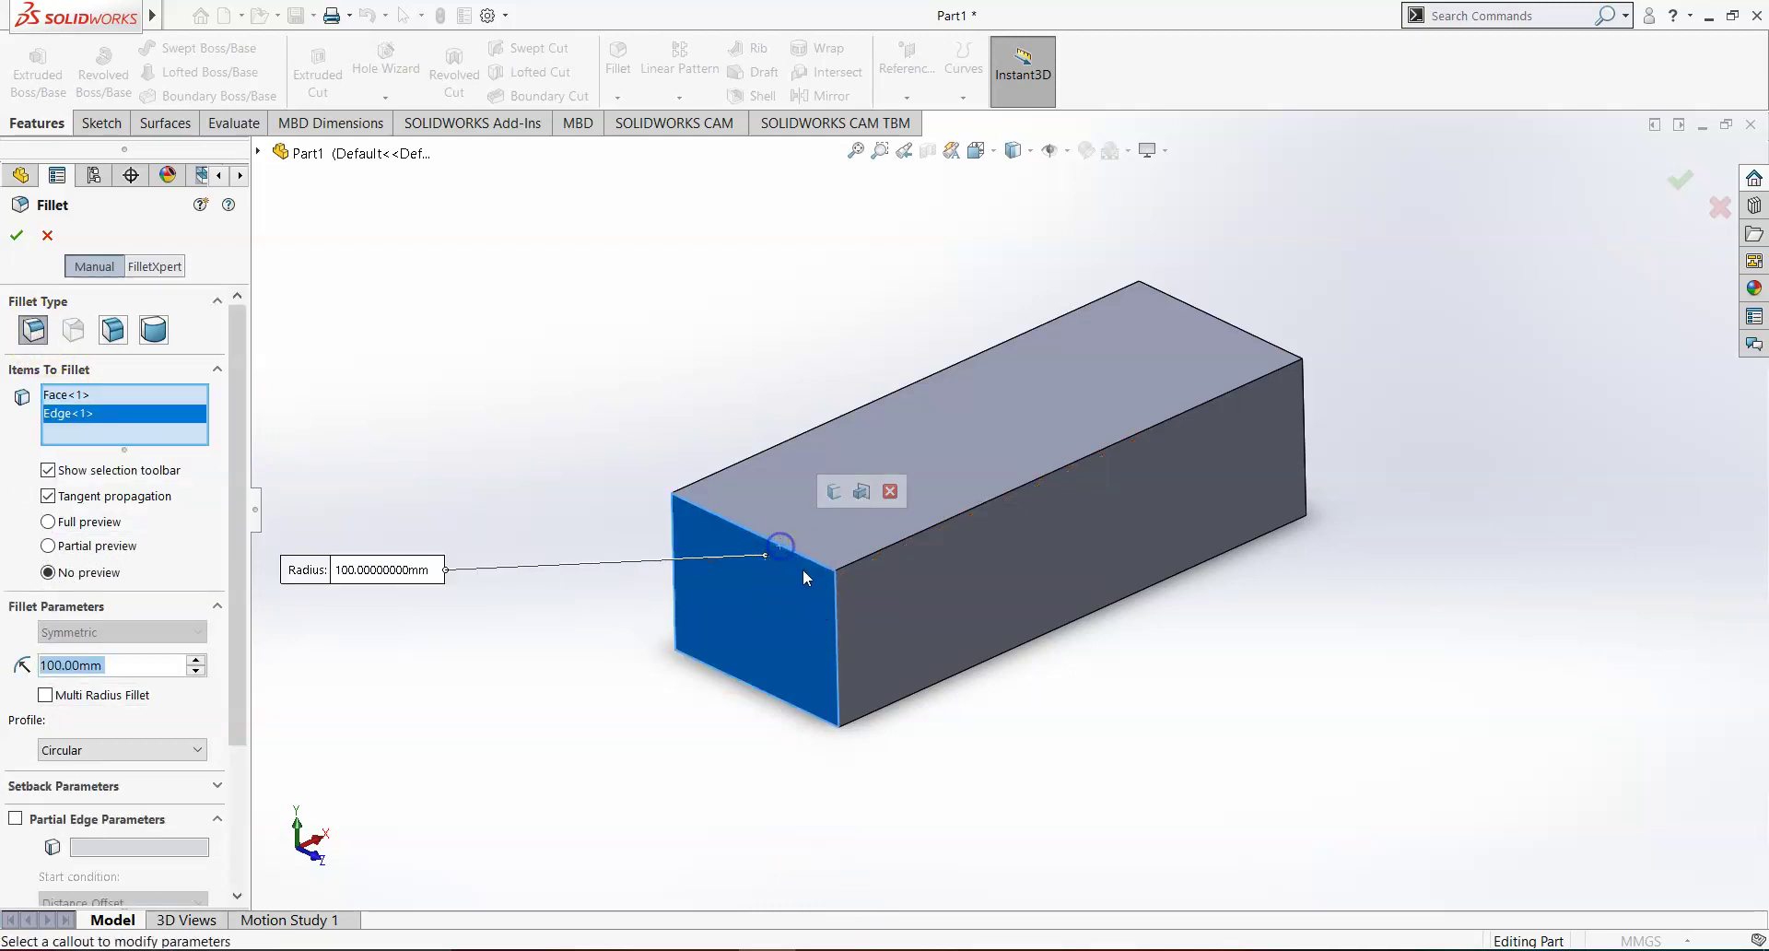
pyautogui.click(690, 610)
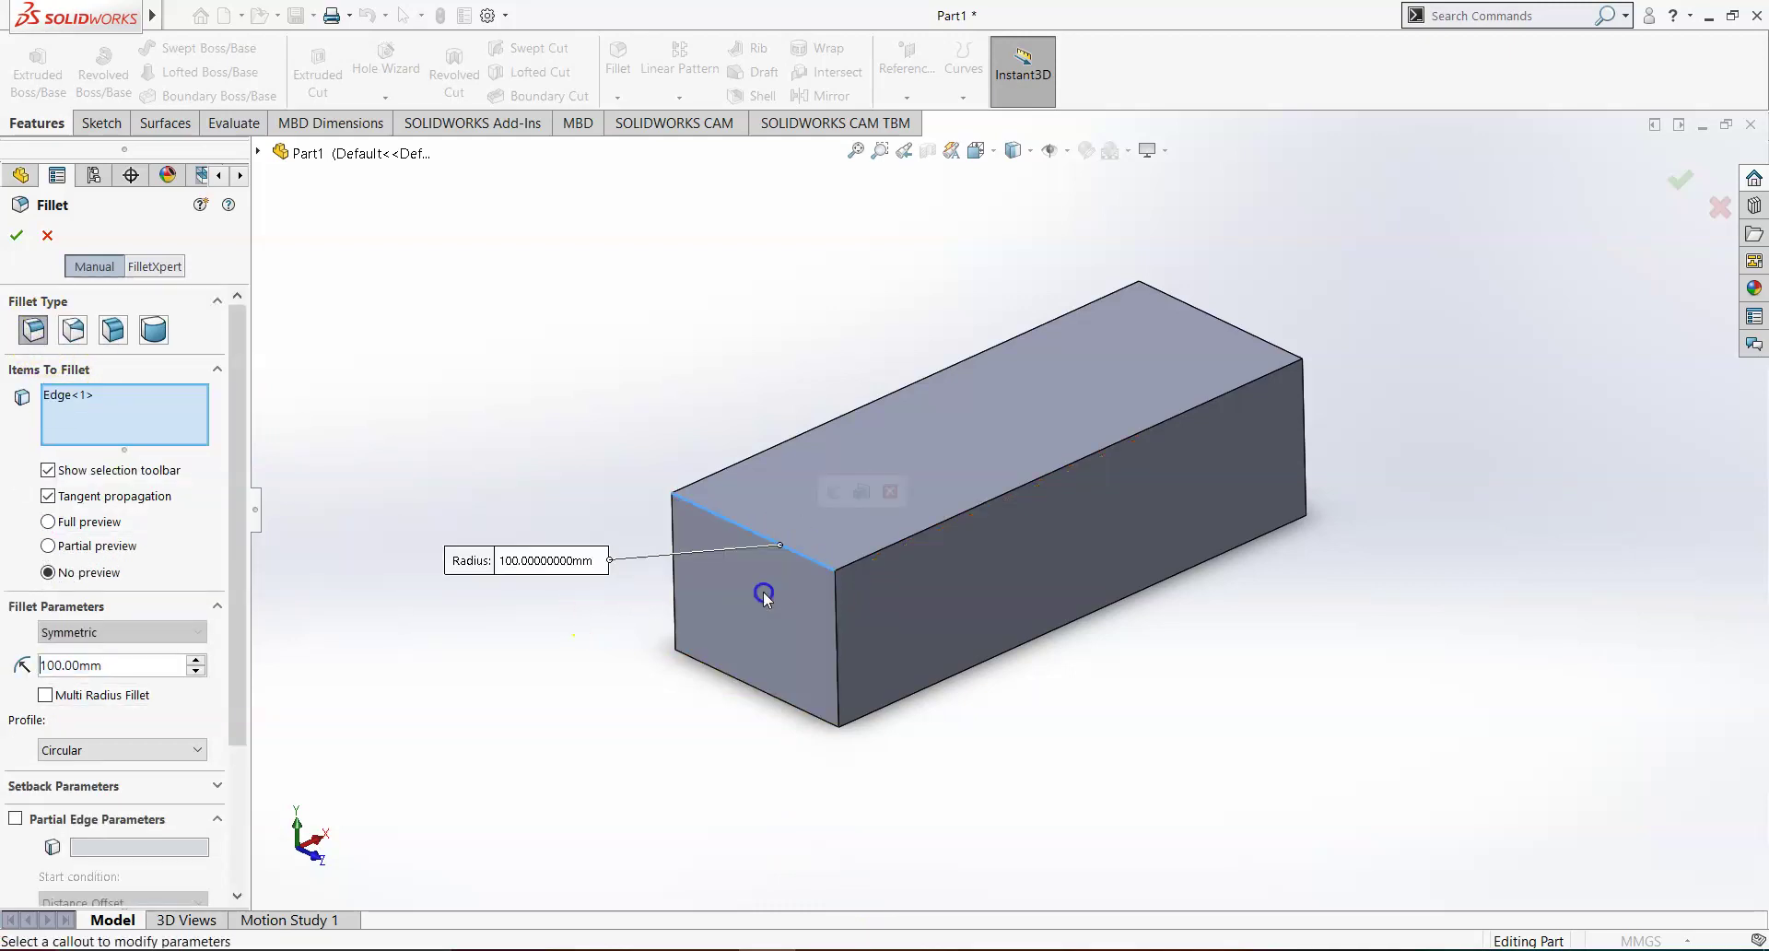
pyautogui.click(87, 522)
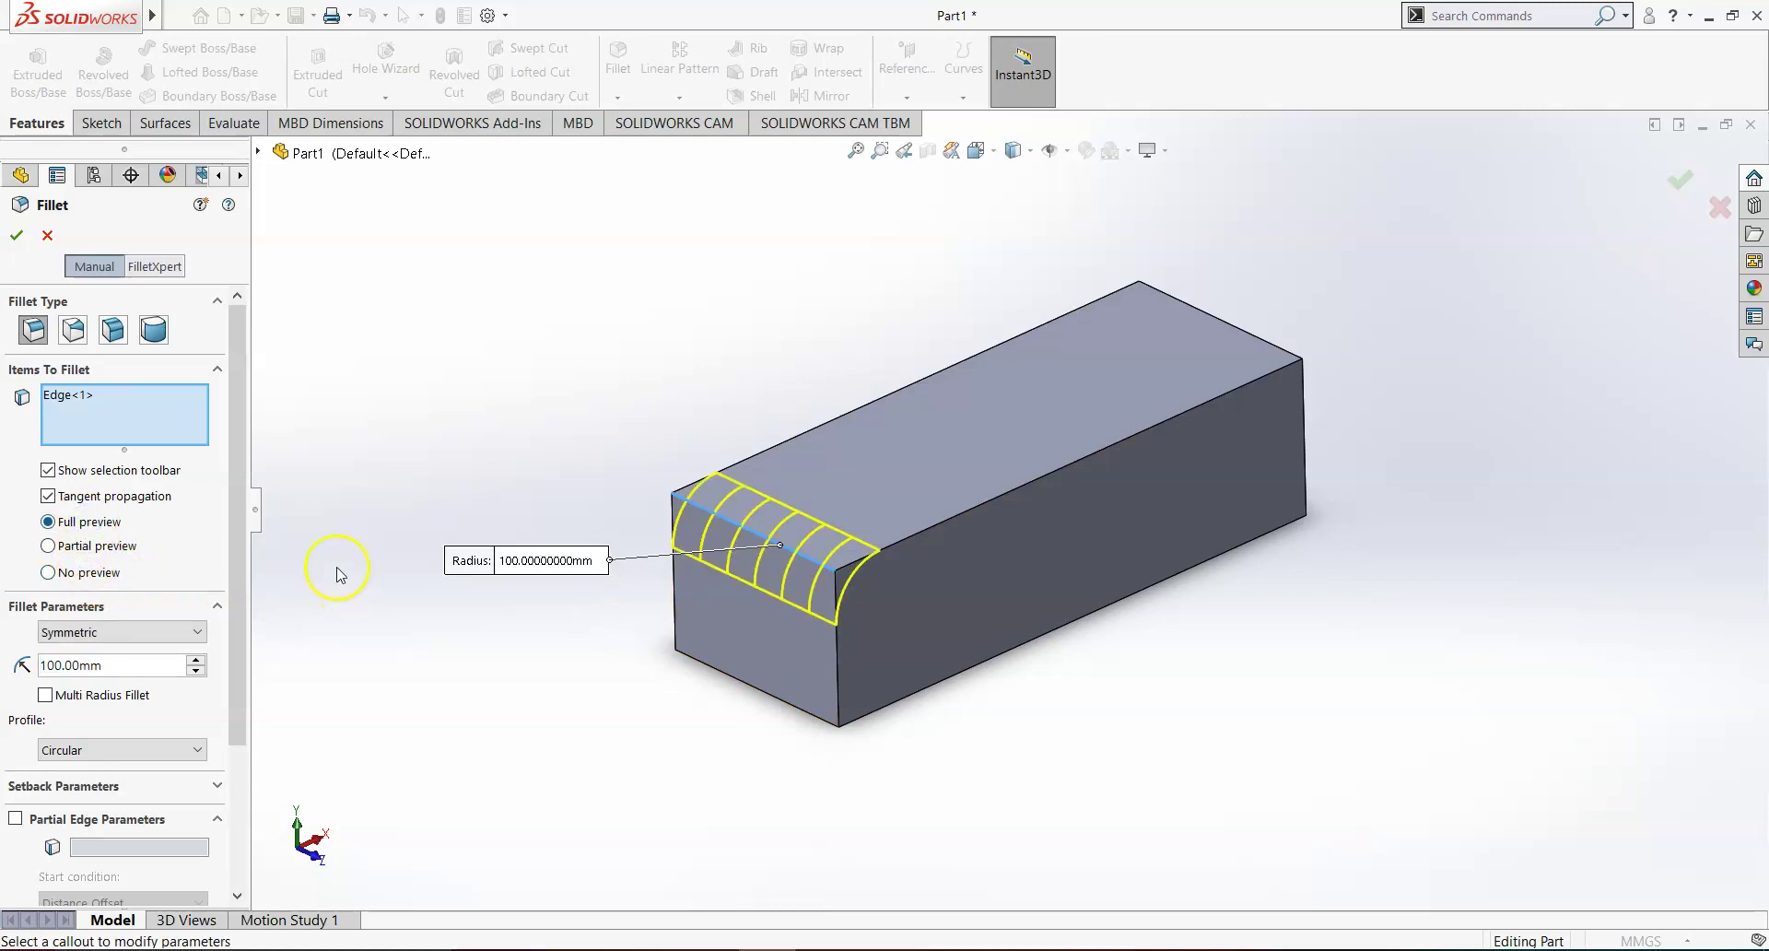
pyautogui.rightClick(84, 415)
pyautogui.click(140, 402)
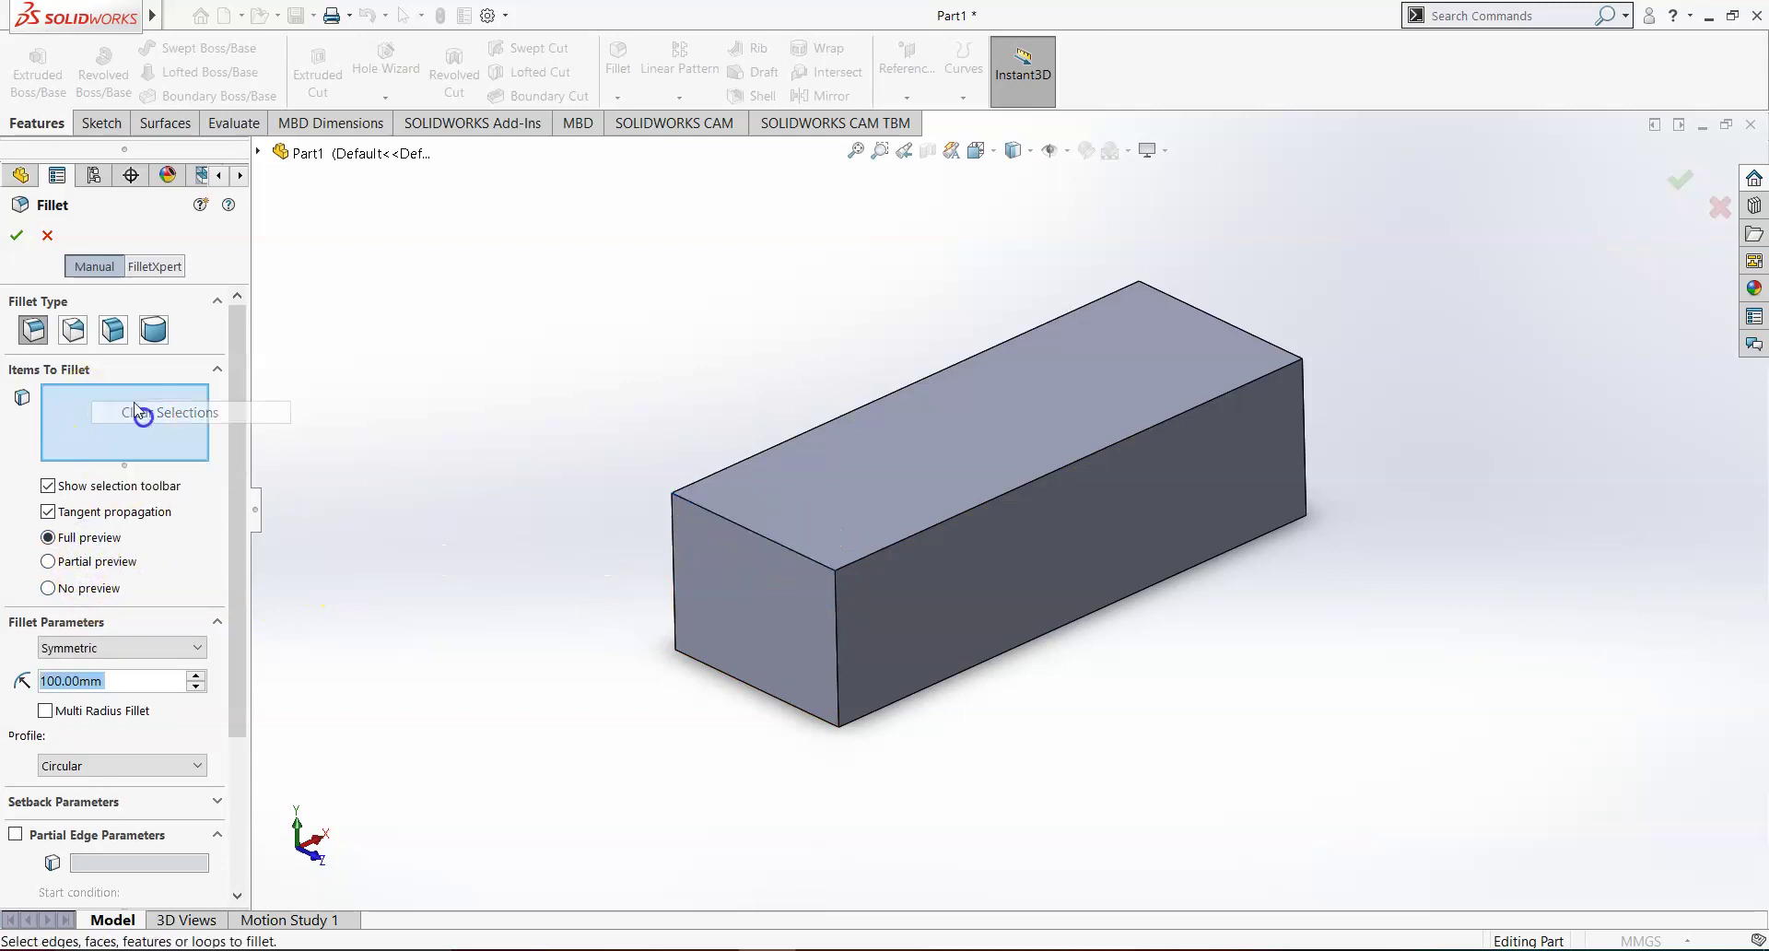
pyautogui.click(112, 329)
pyautogui.click(746, 601)
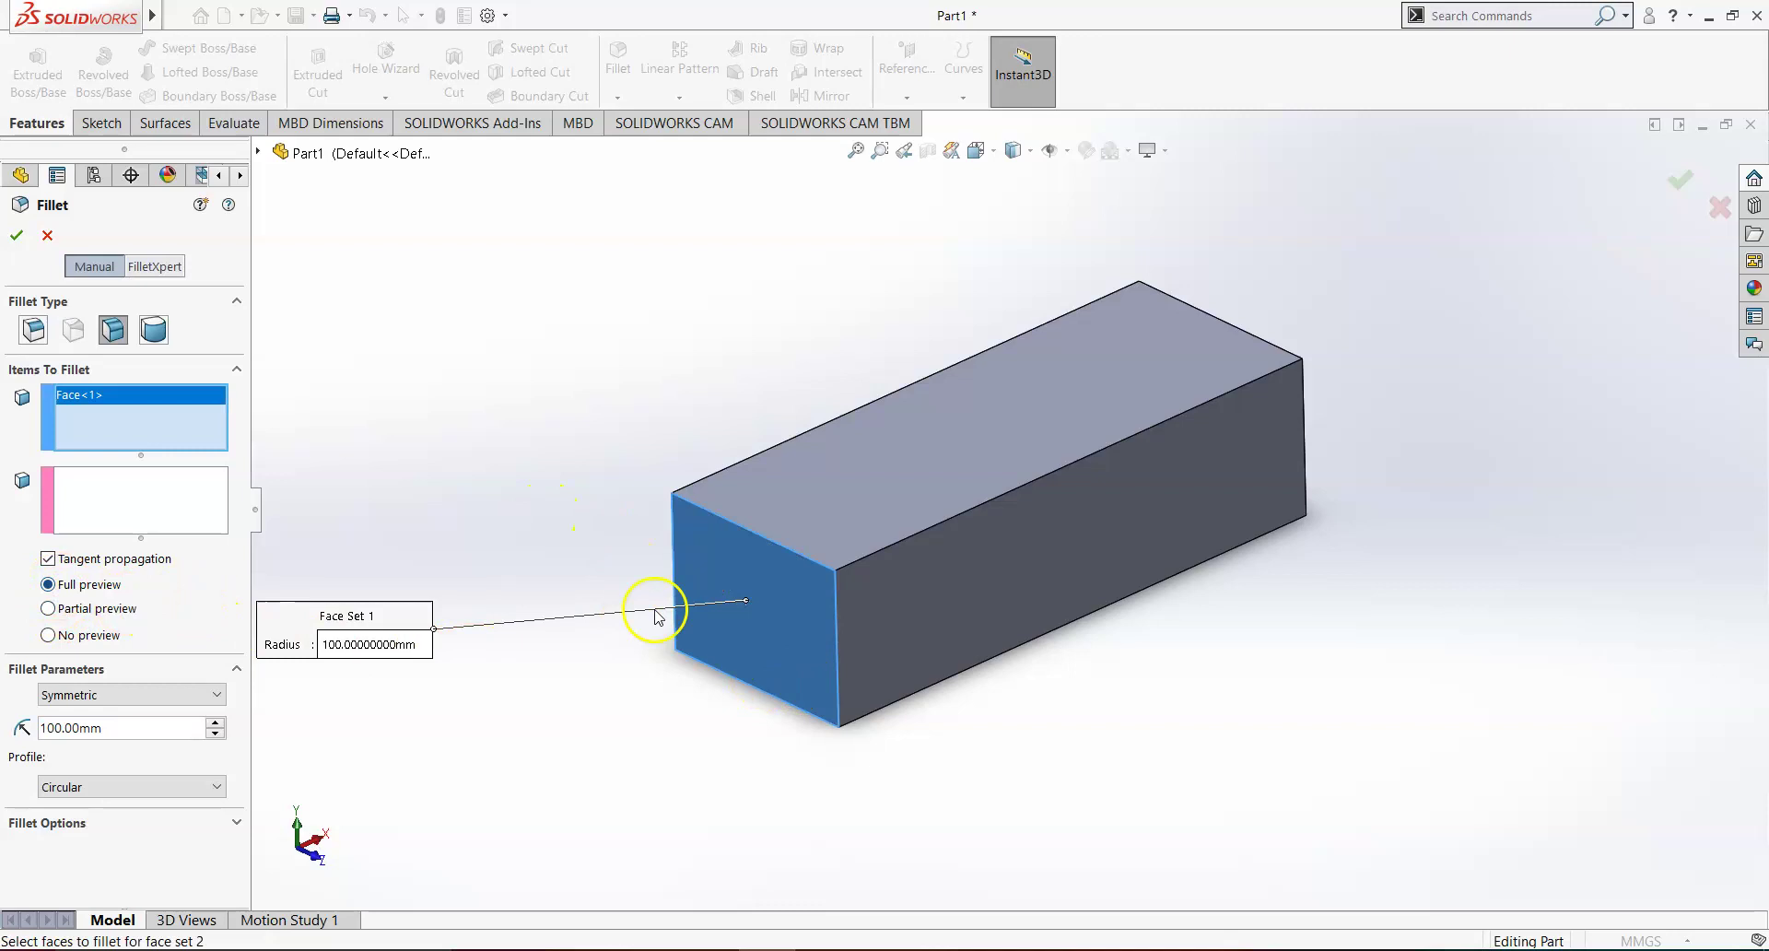
pyautogui.rightClick(108, 408)
pyautogui.click(152, 416)
pyautogui.click(34, 330)
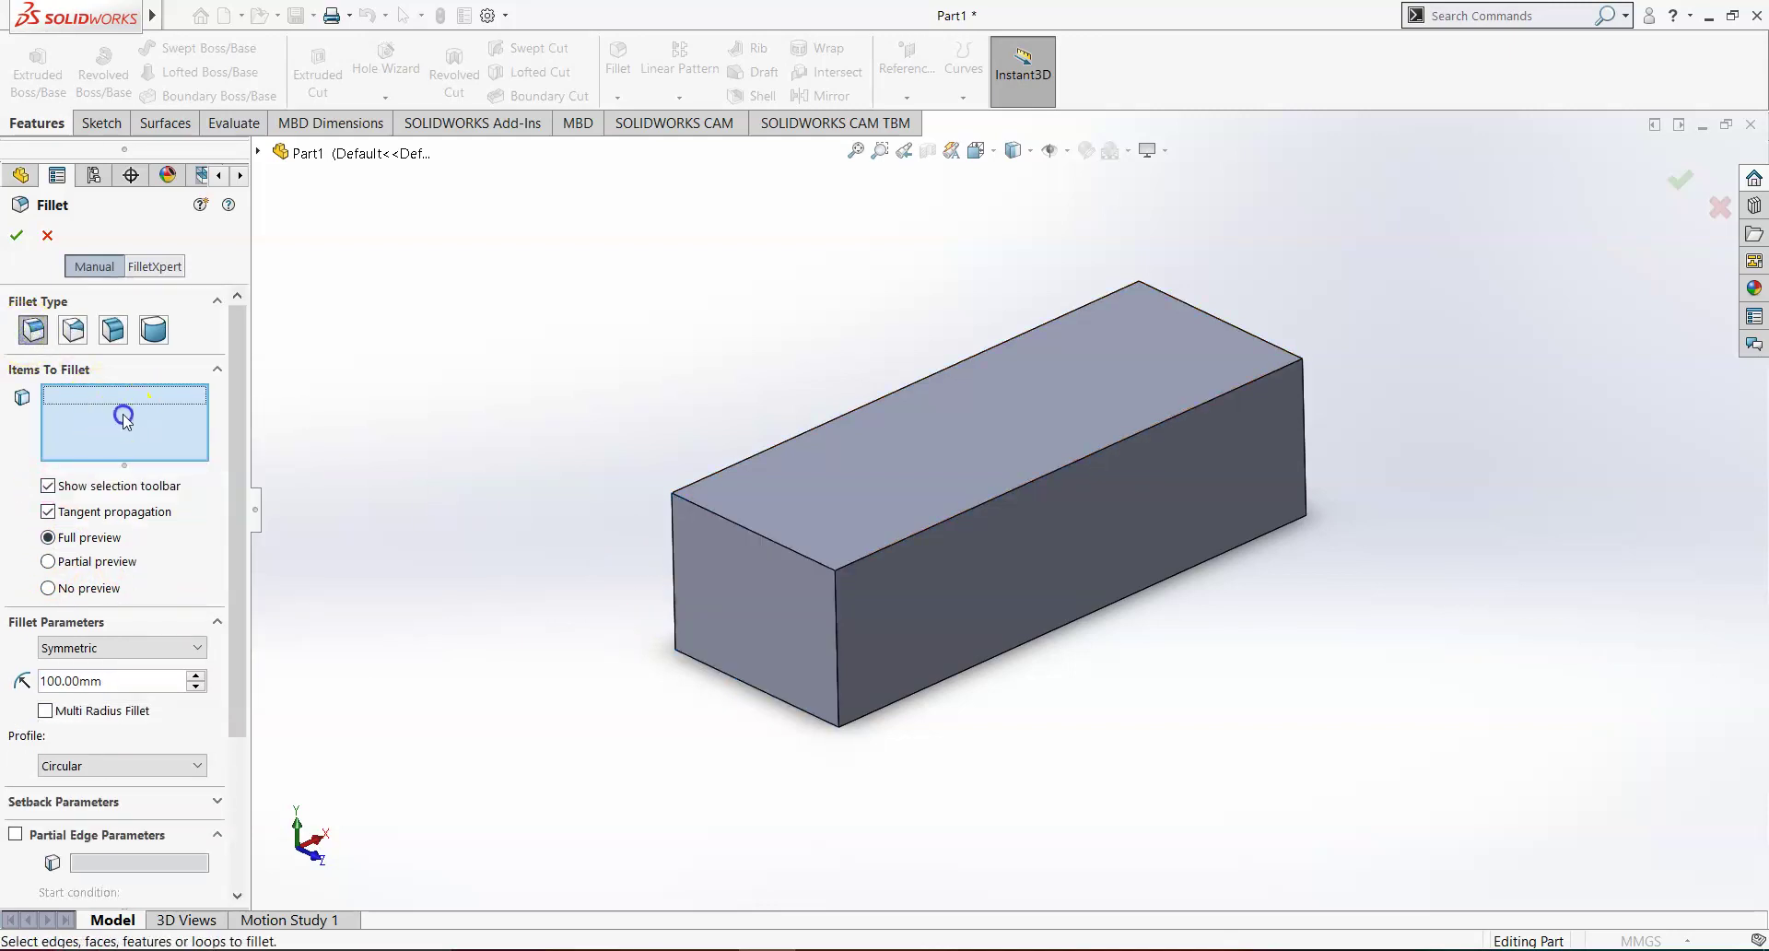
# Fillet all four edges of the block's front end face with a constant 100 mm radius.
pyautogui.click(709, 510)
pyautogui.click(837, 649)
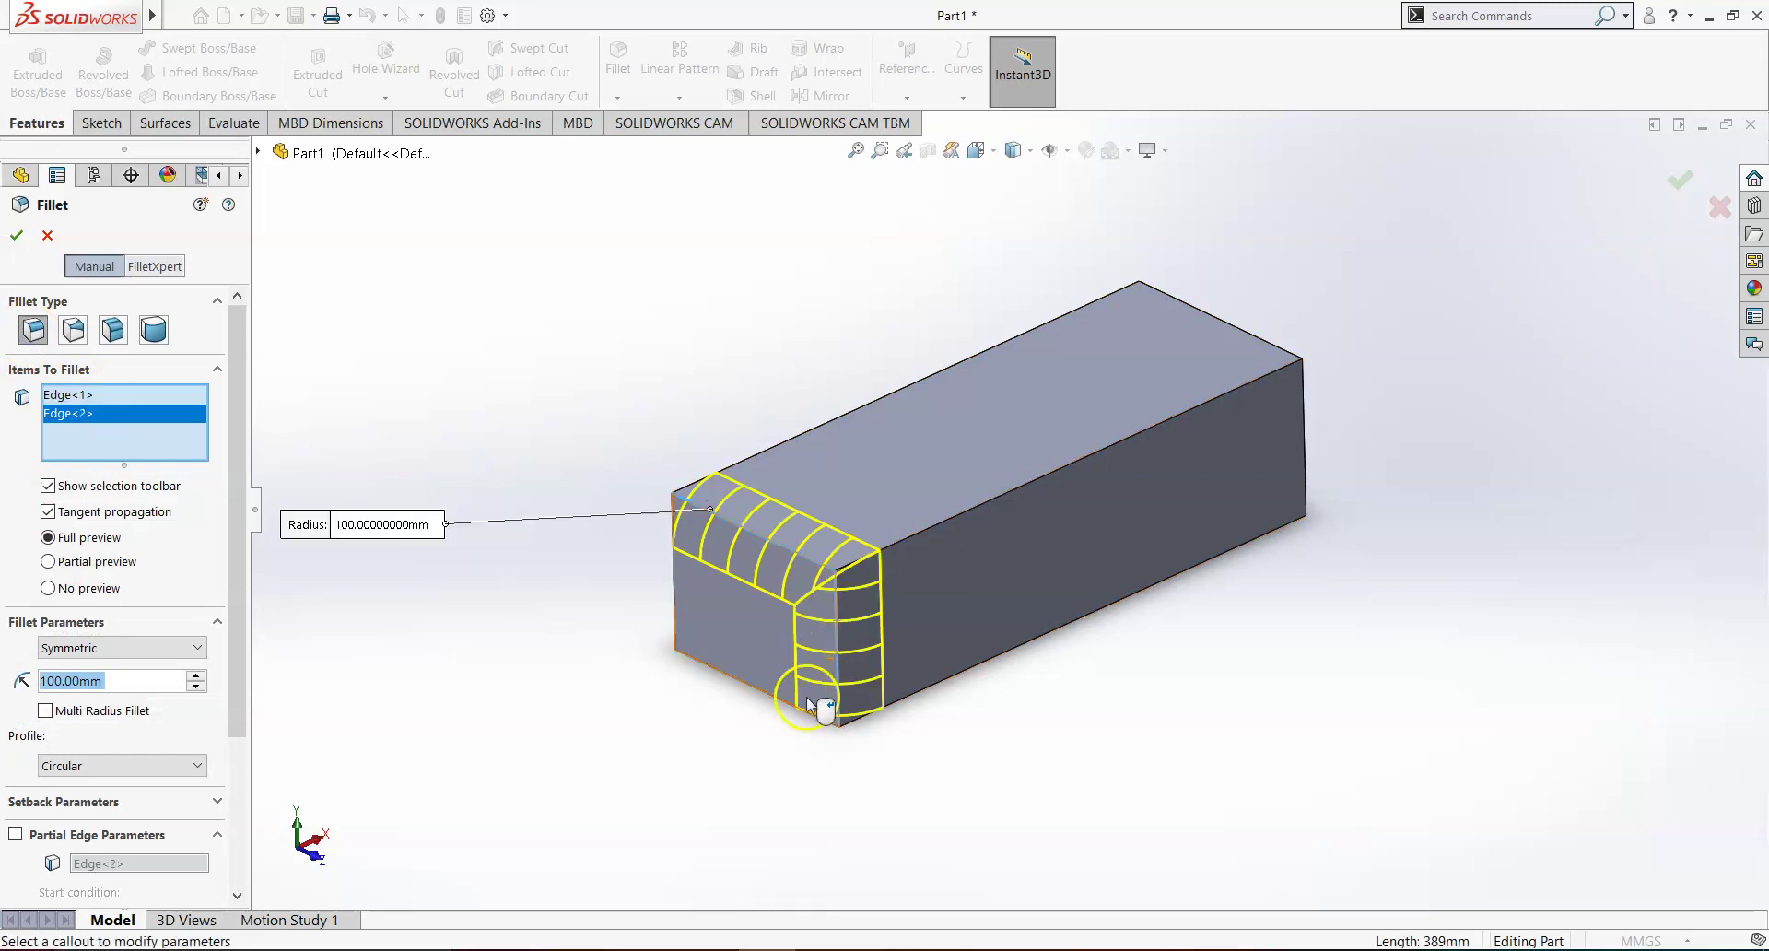
pyautogui.click(737, 680)
pyautogui.moveTo(632, 691); pyautogui.dragTo(793, 667, button='middle')
pyautogui.click(1013, 608)
pyautogui.moveTo(1041, 638); pyautogui.dragTo(899, 743, button='middle')
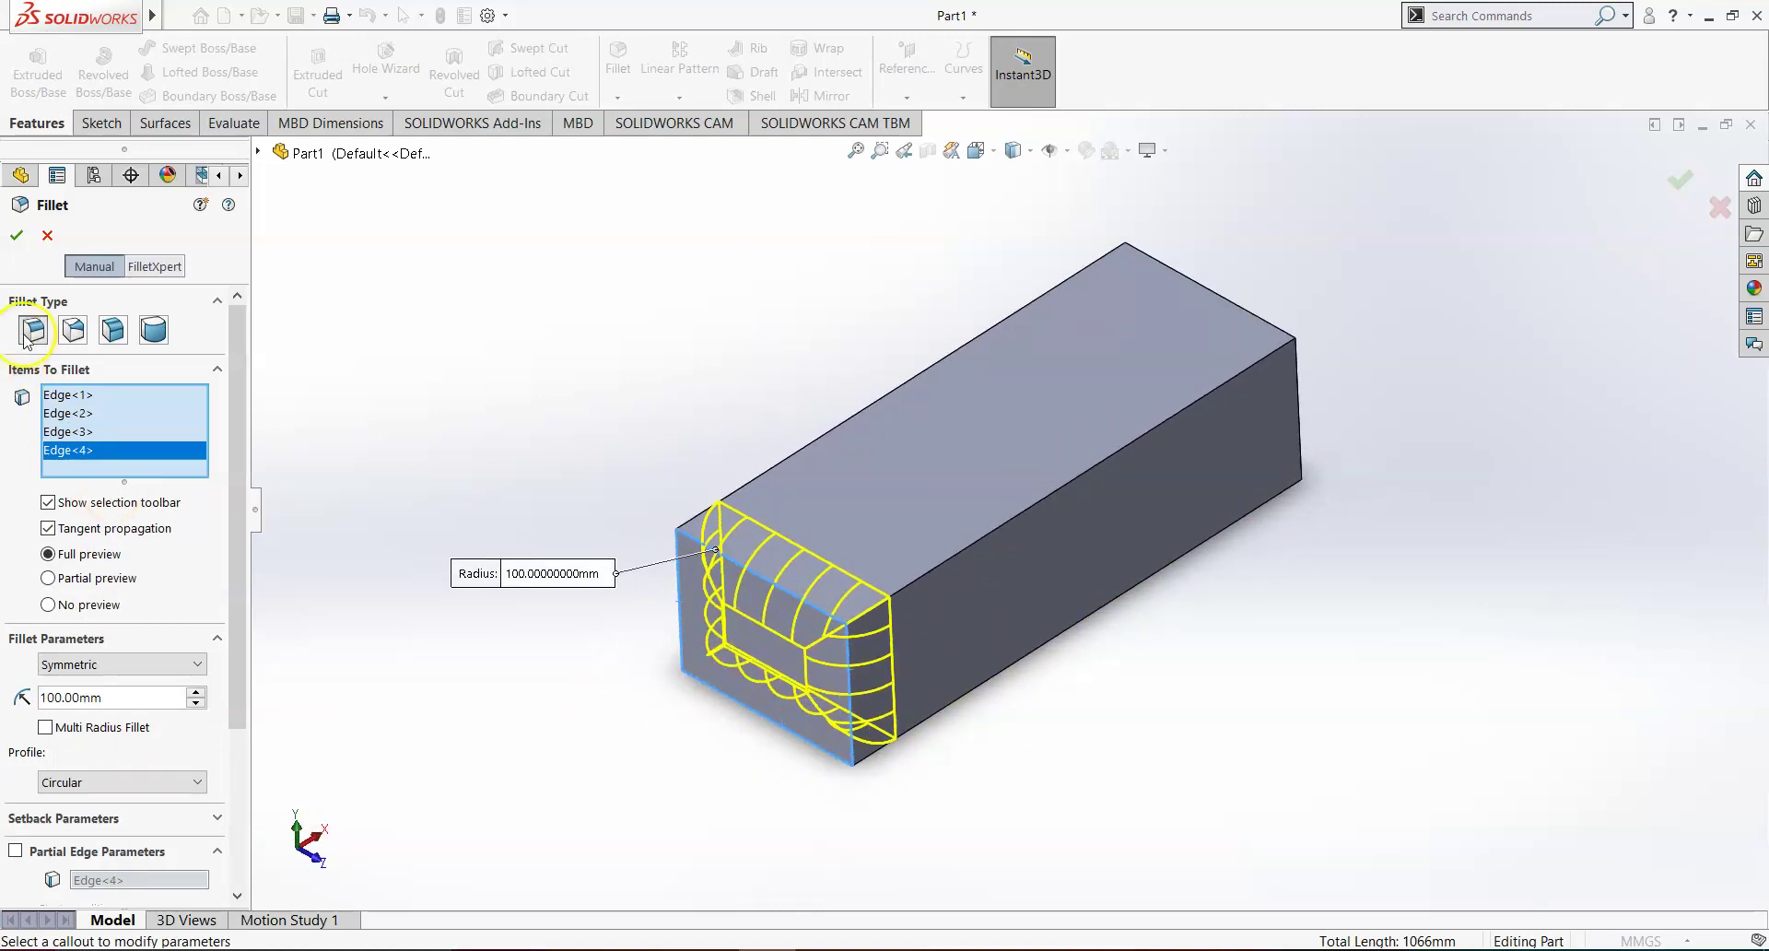
pyautogui.click(17, 235)
pyautogui.keyDown('shift'); pyautogui.moveTo(983, 746); pyautogui.dragTo(967, 770, button='middle'); pyautogui.keyUp('shift')
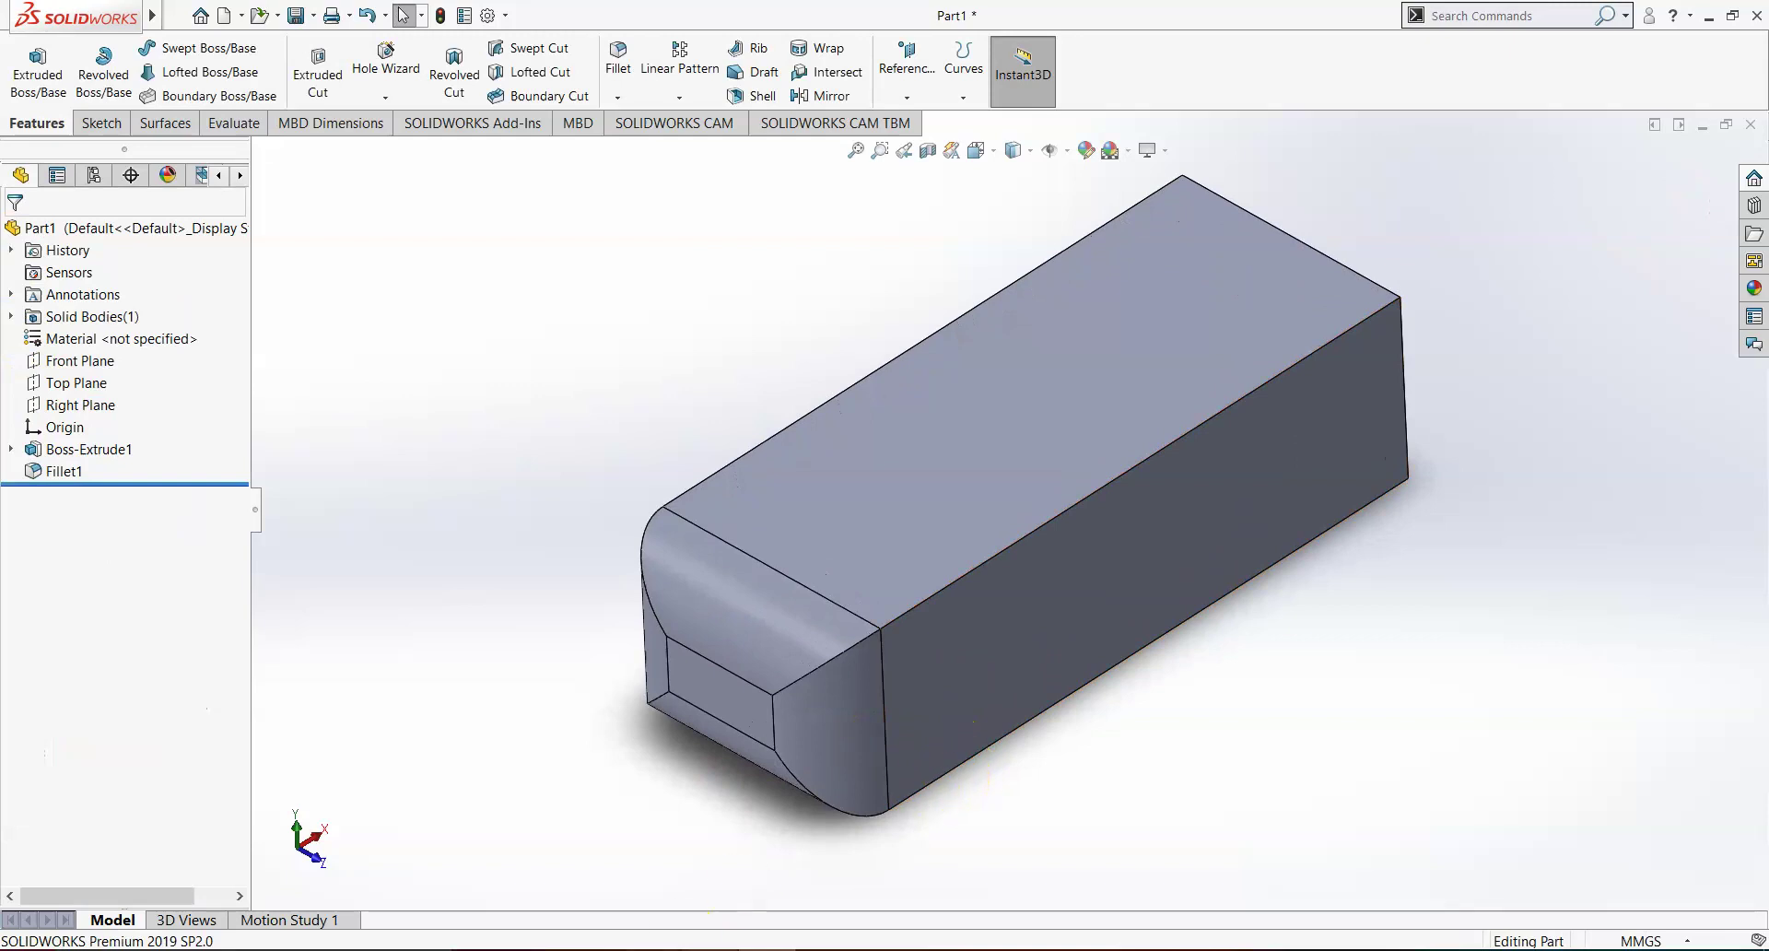
# Compare the filleted body's top and front views with the reference drawing and examine the rear slant dimensions.
pyautogui.click(296, 825)
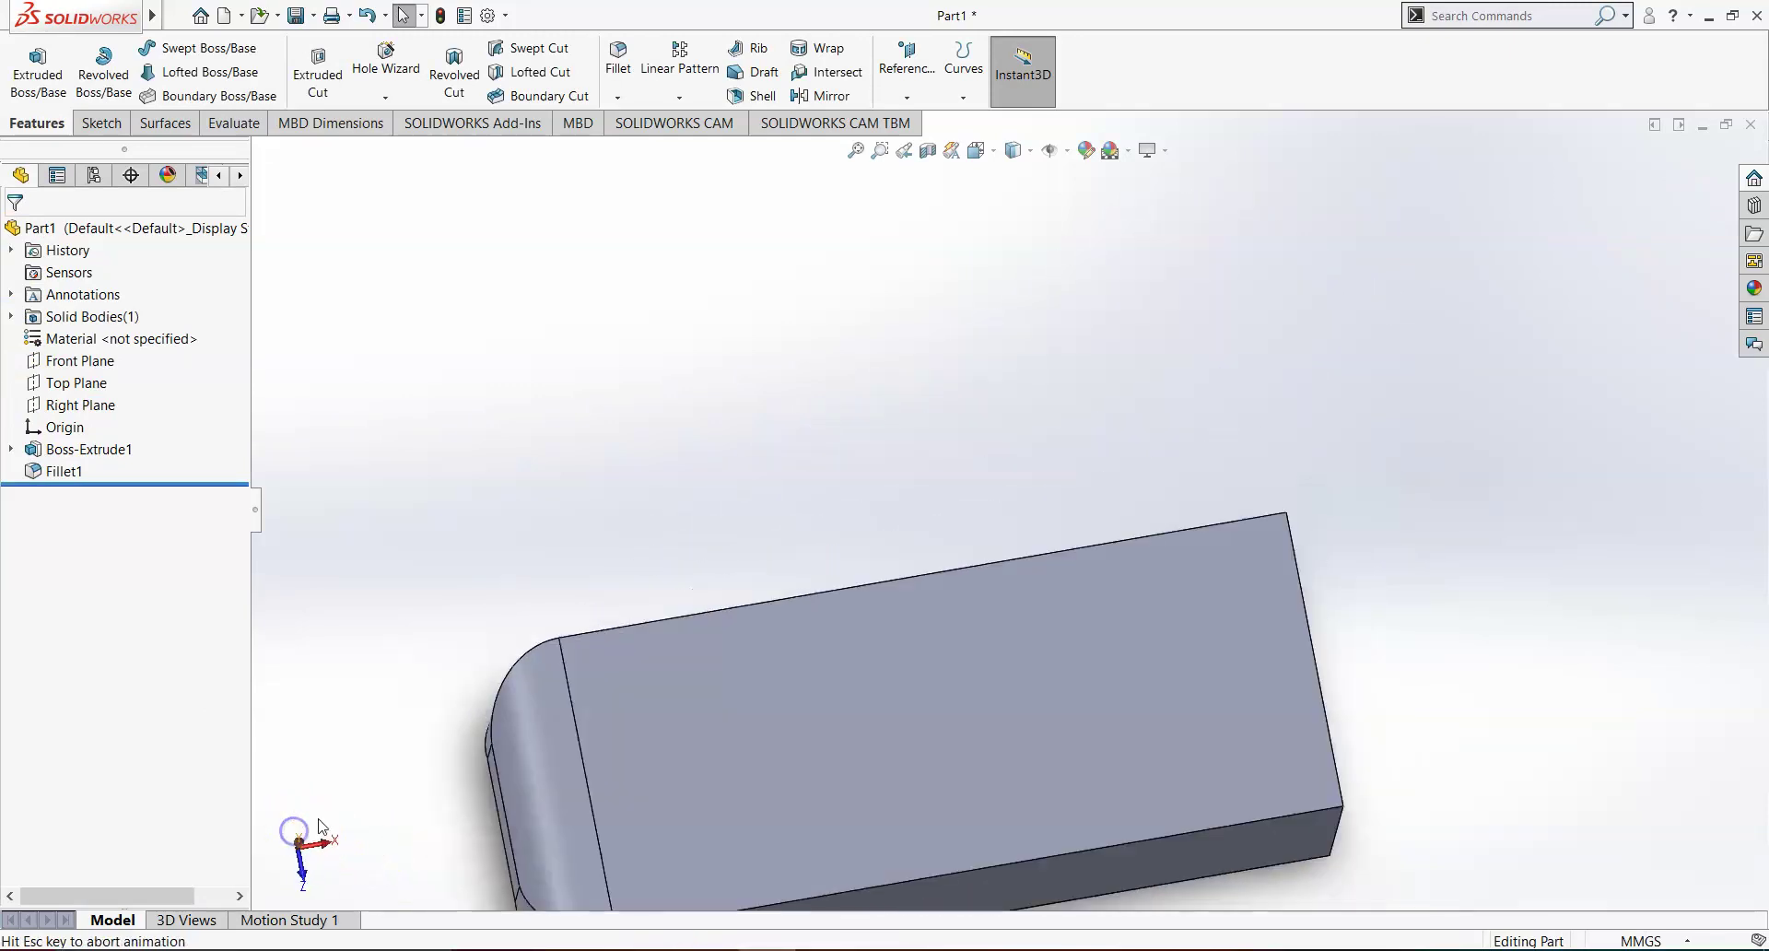
pyautogui.hotkey('alt', 'Tab')
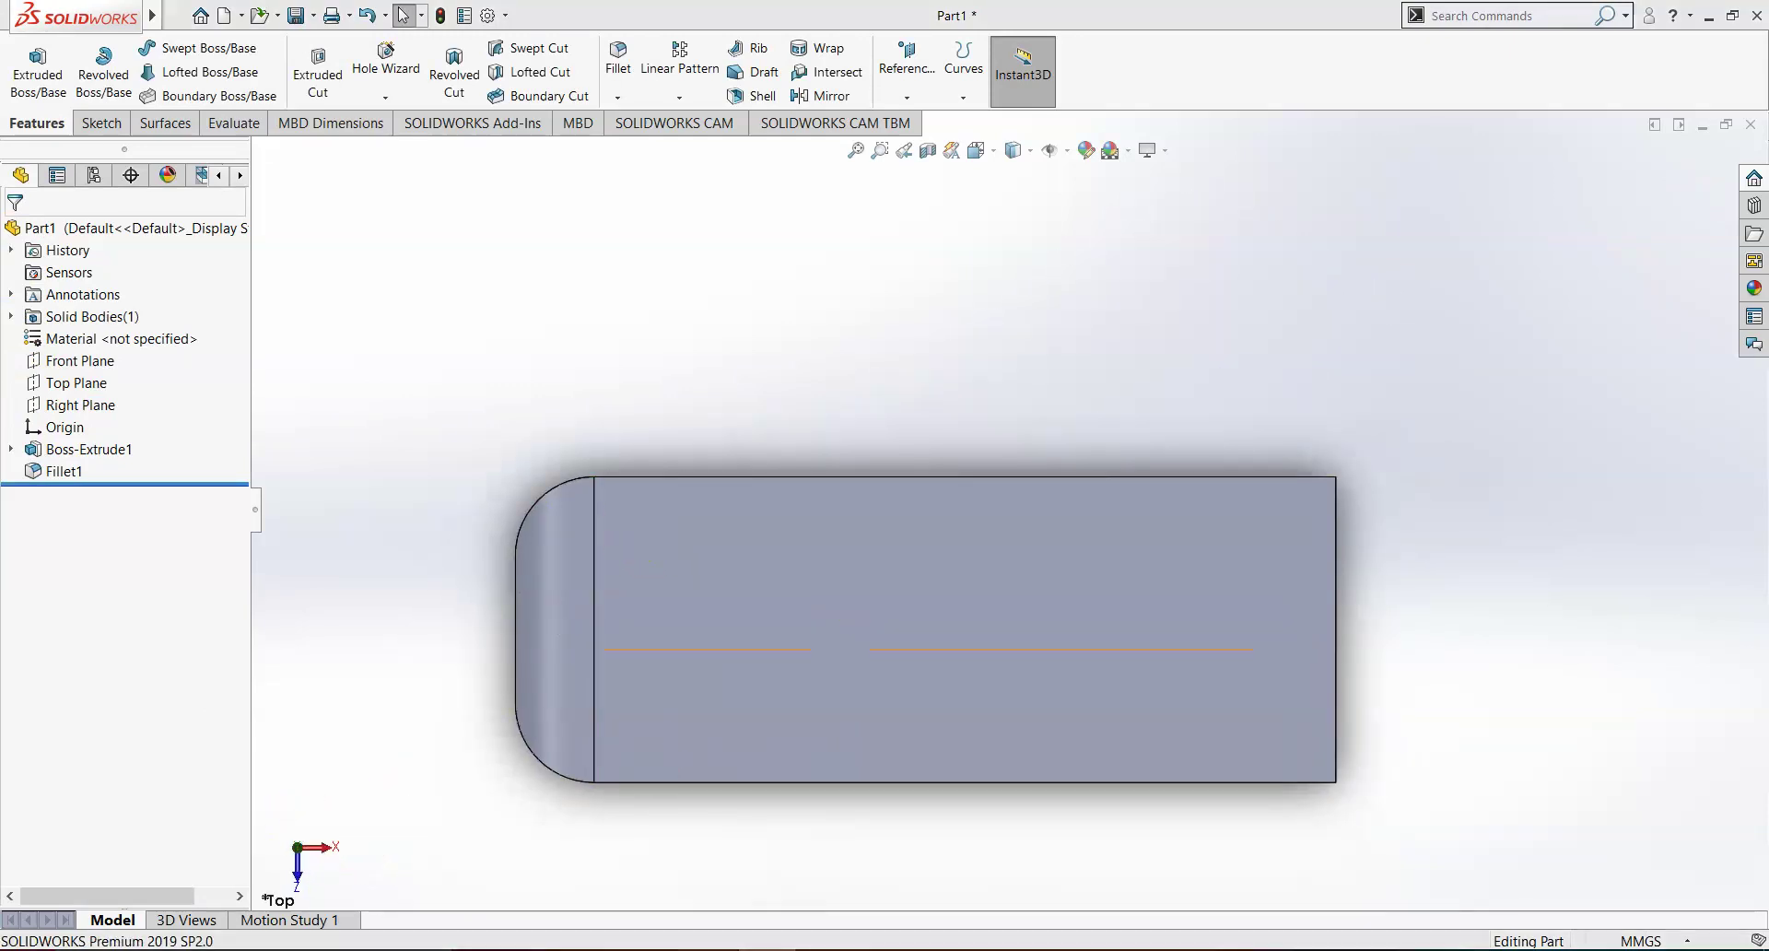
pyautogui.click(1193, 19)
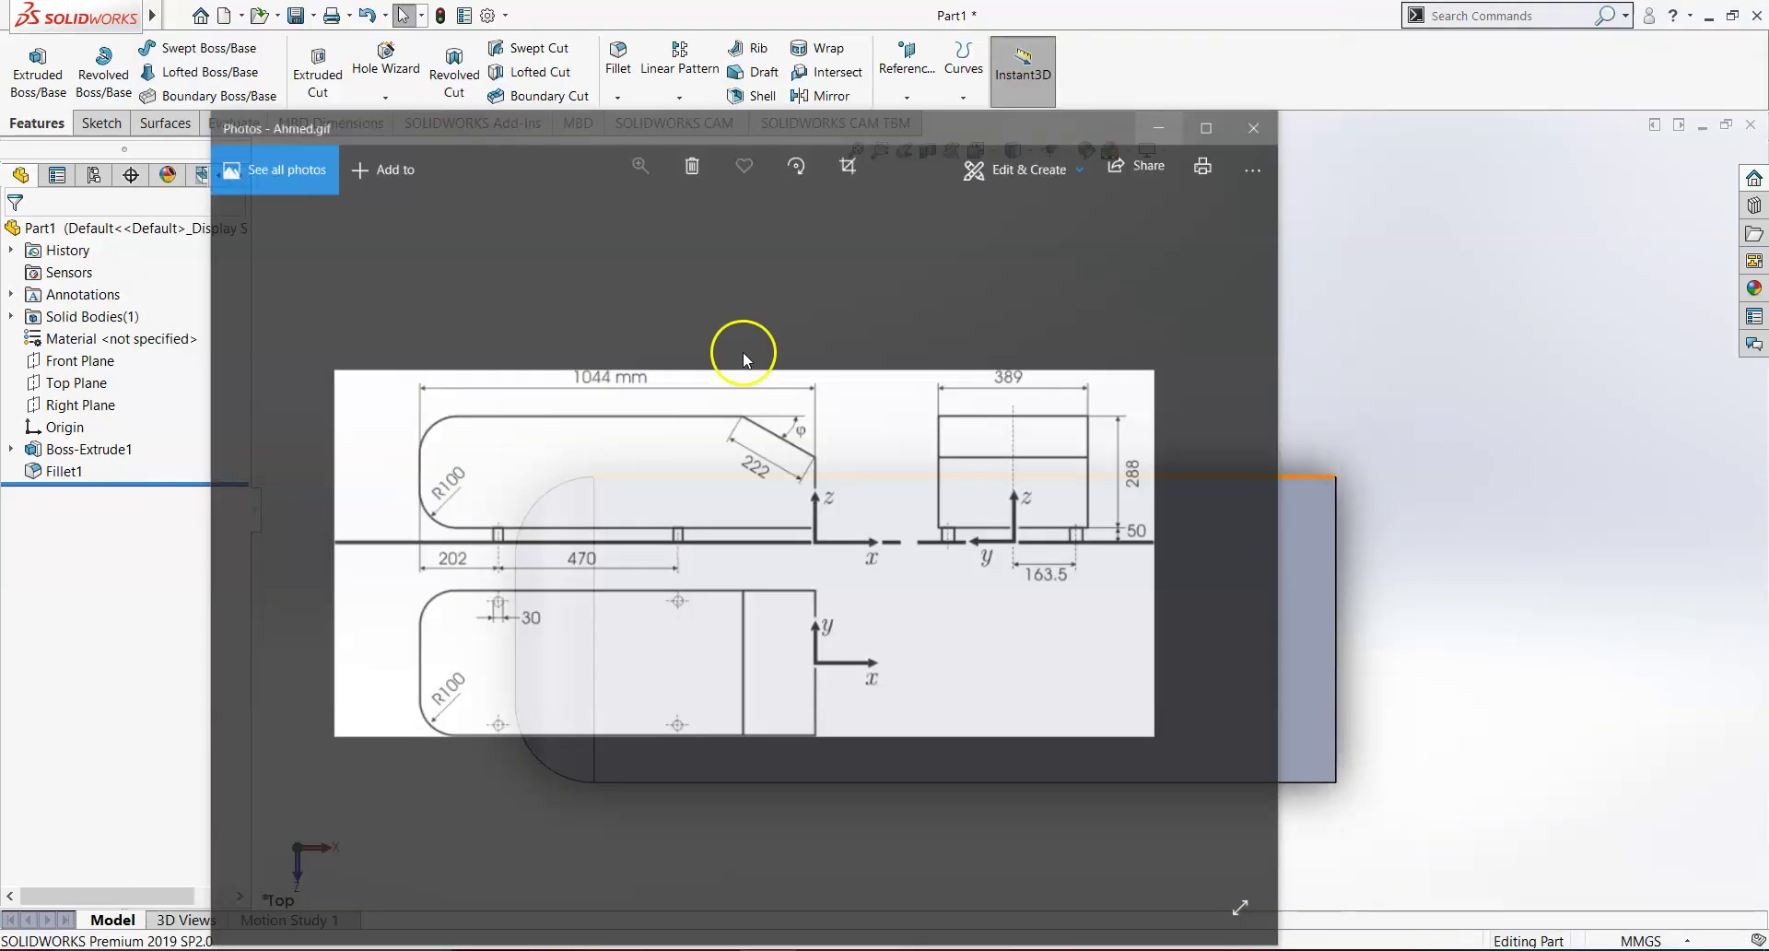
pyautogui.click(297, 870)
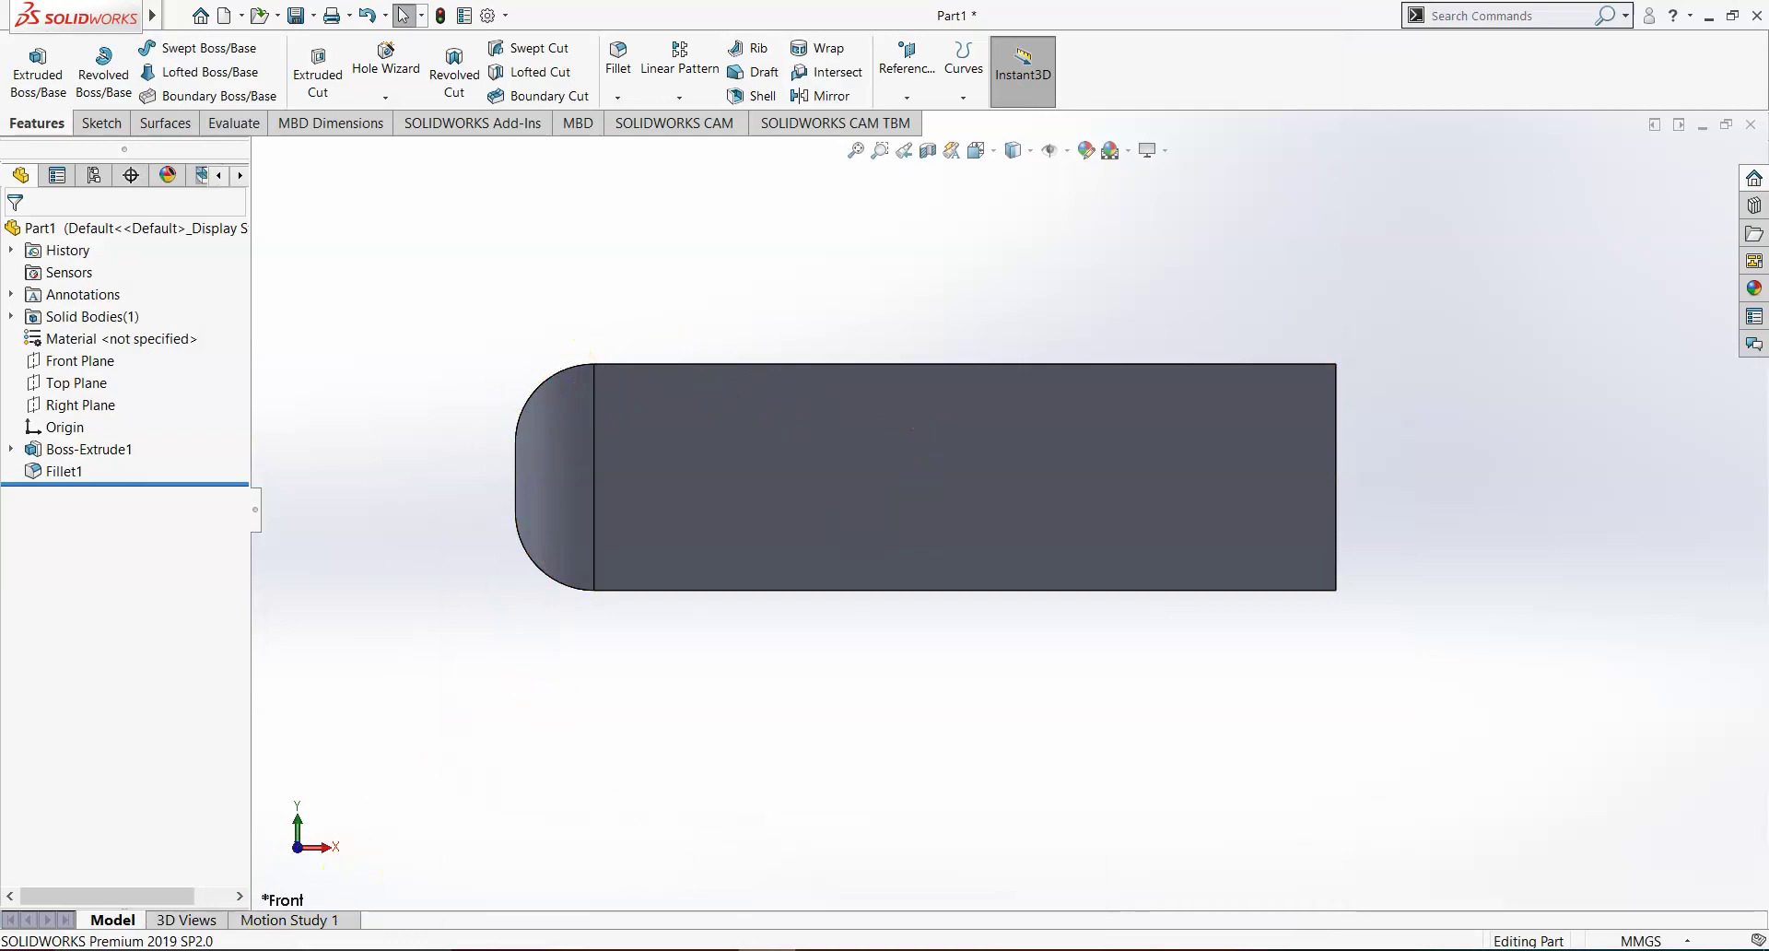
pyautogui.hotkey('alt', 'Tab')
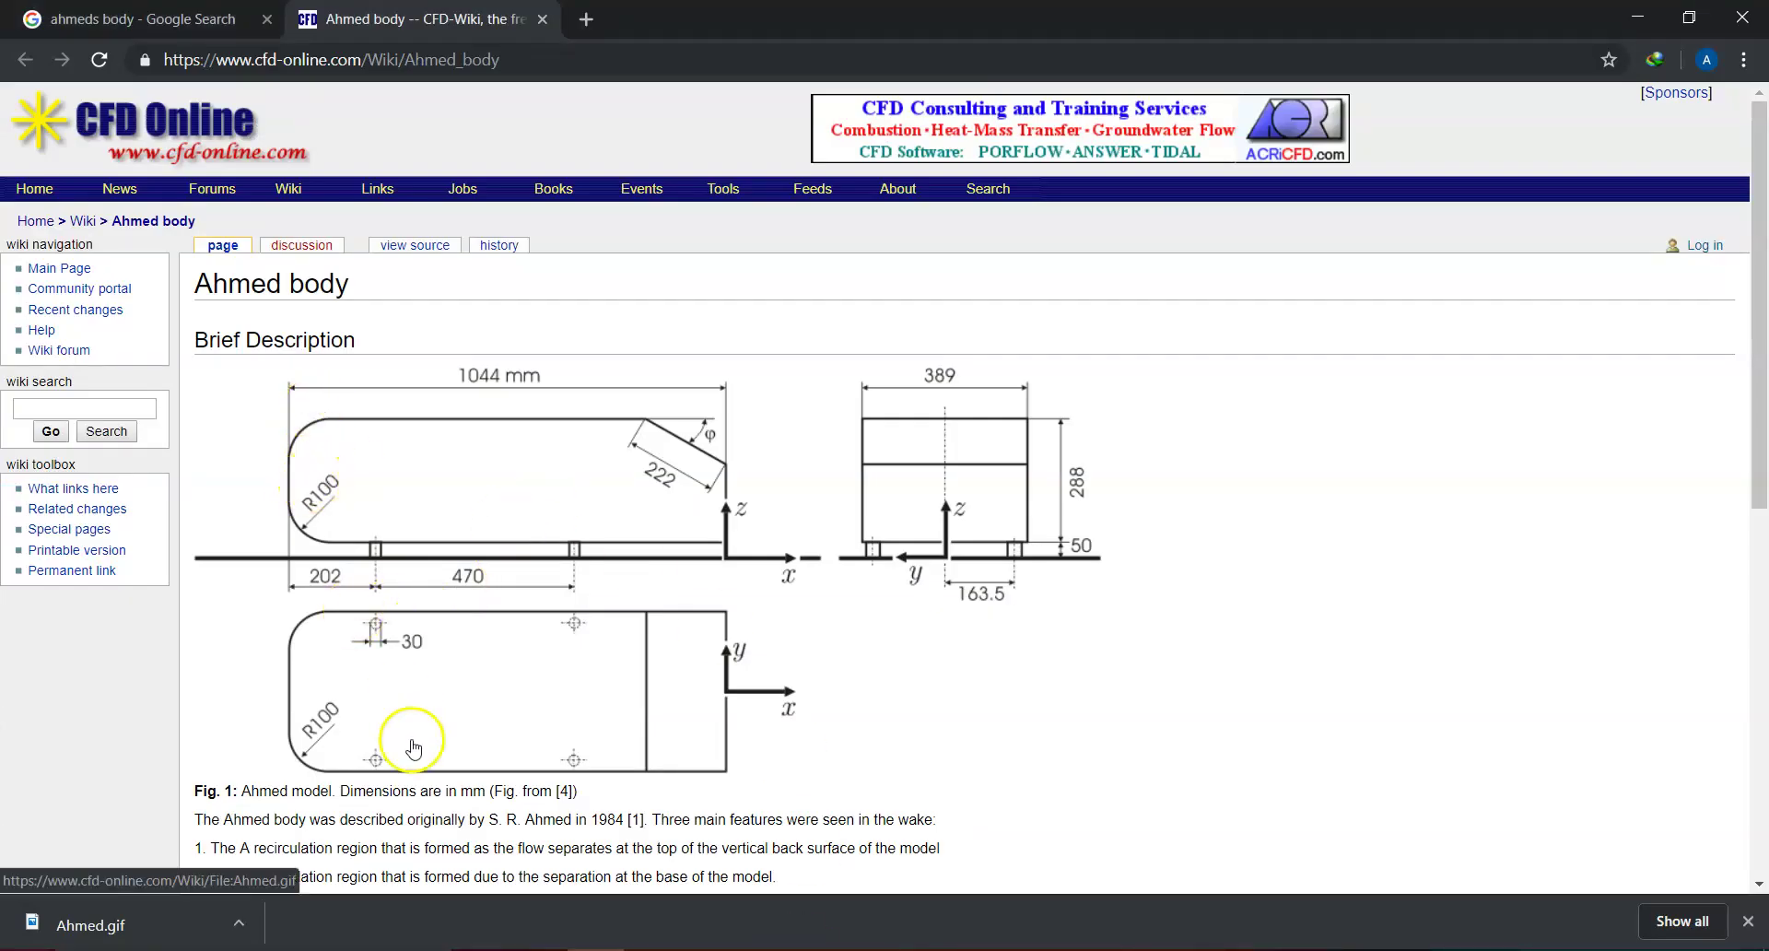
pyautogui.click(1655, 19)
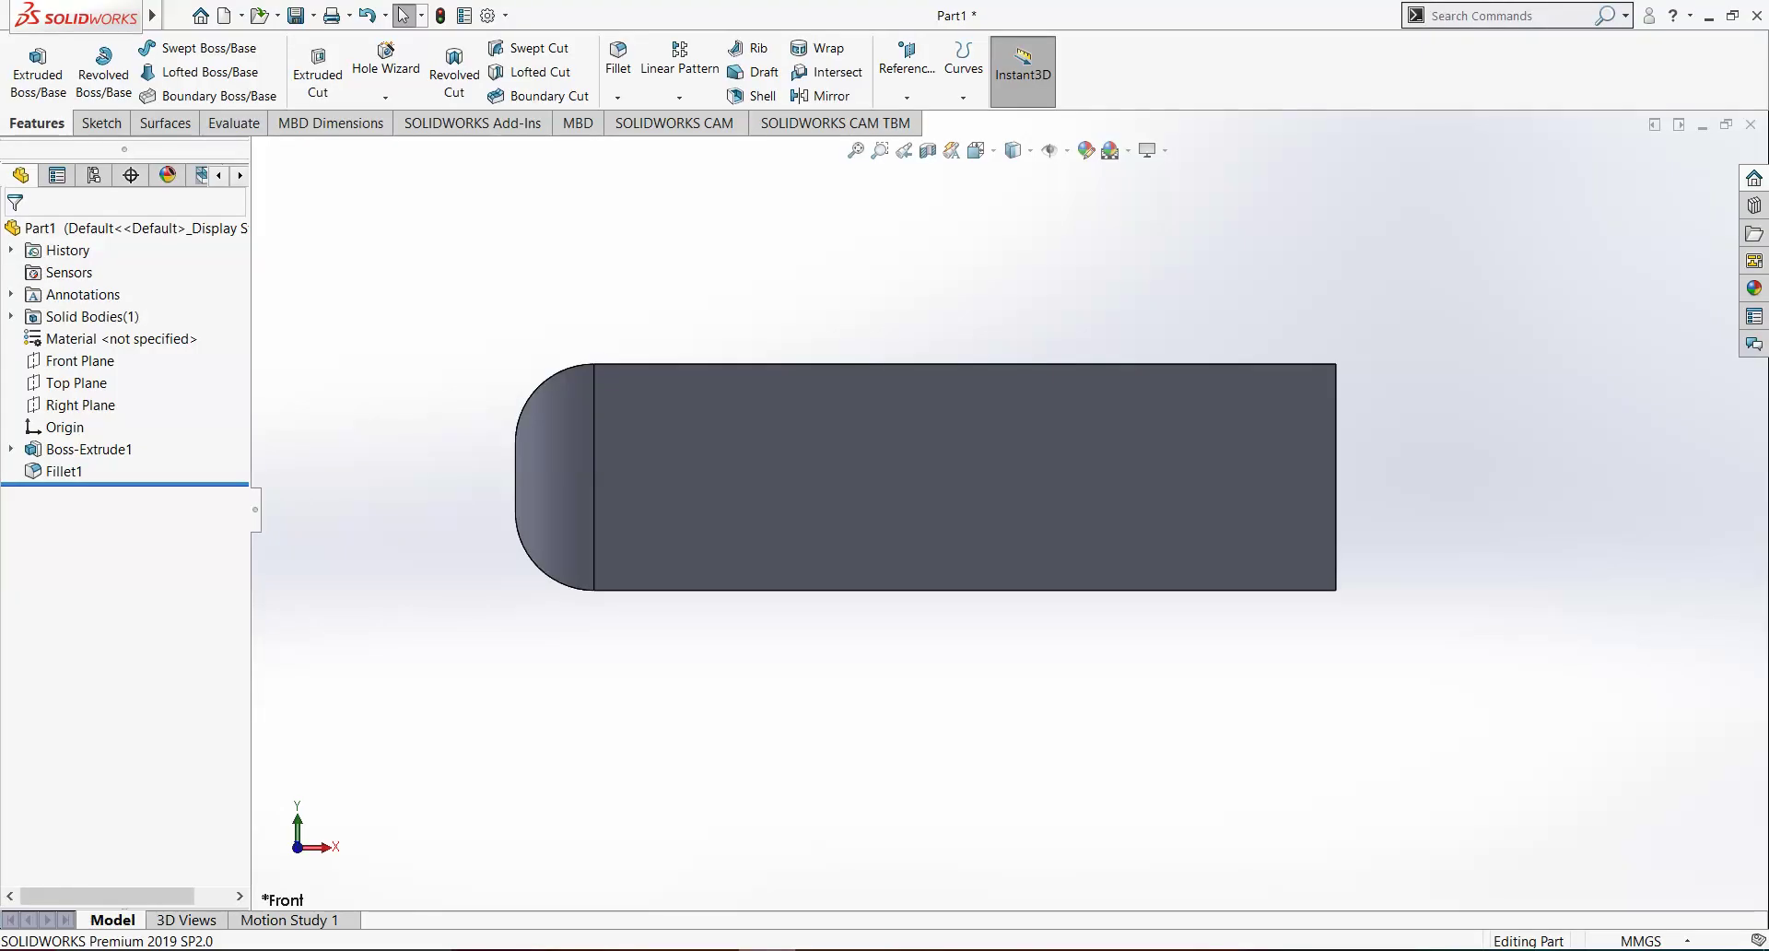
pyautogui.hotkey('alt', 'Tab')
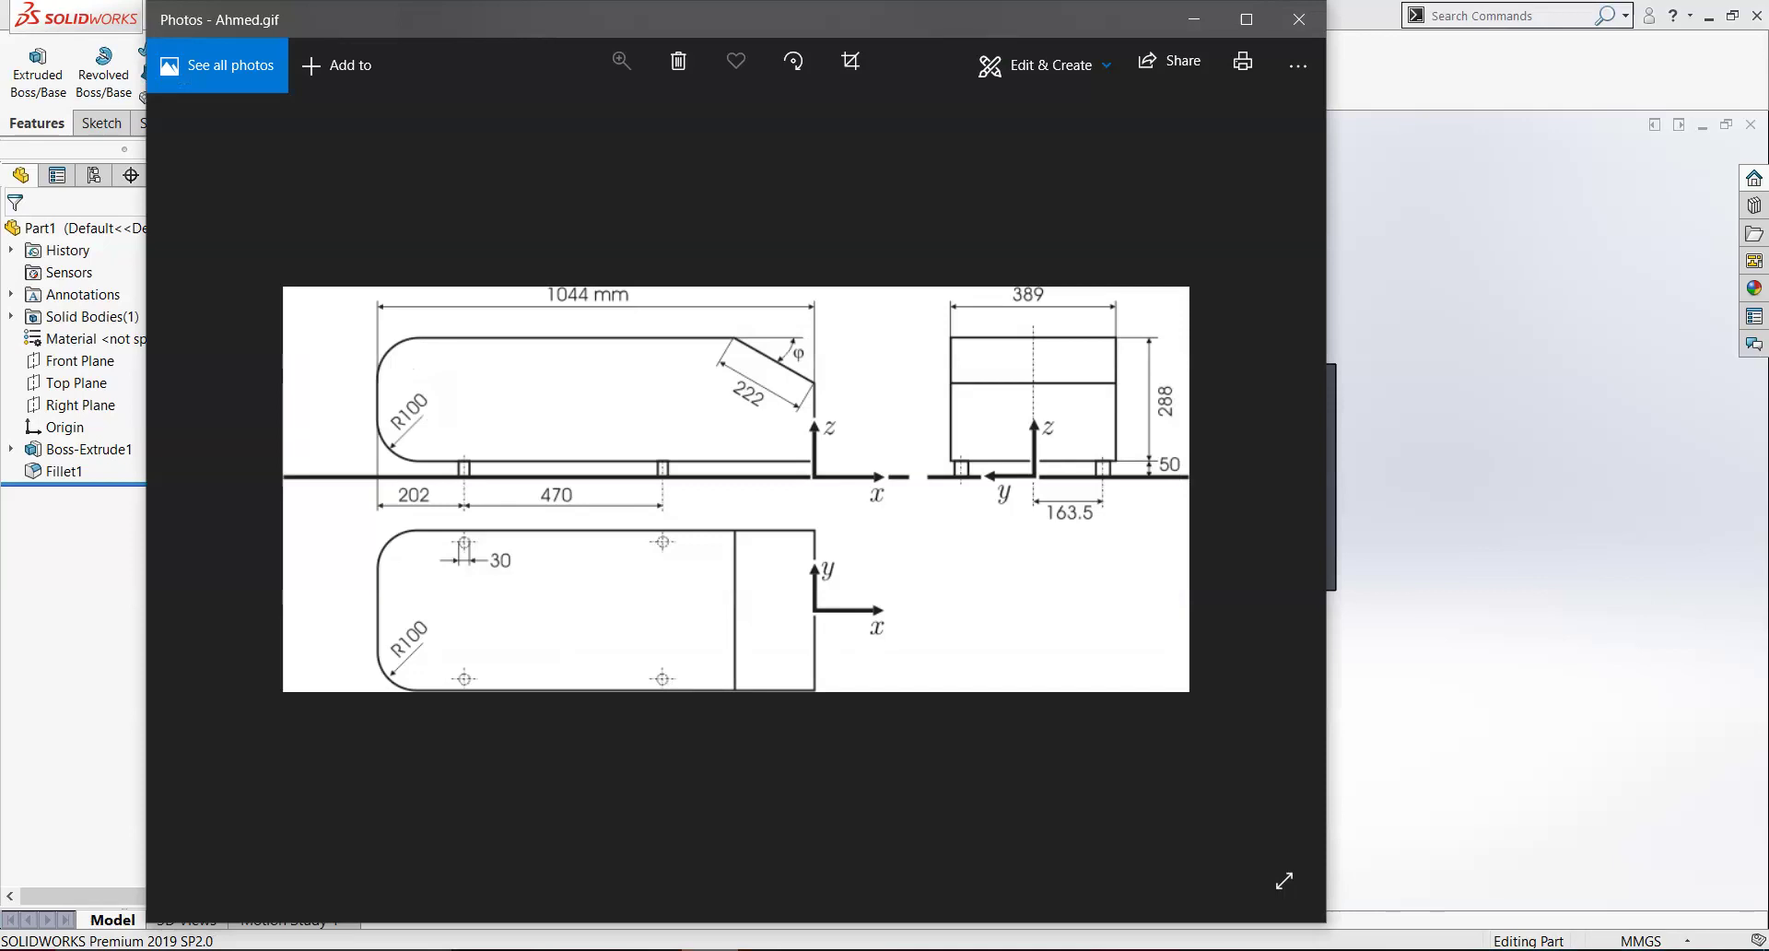
pyautogui.hotkey('alt', 'Tab')
pyautogui.hotkey('alt', 'Tab')
pyautogui.click(1193, 20)
pyautogui.moveTo(1046, 418); pyautogui.dragTo(1080, 463, button='middle')
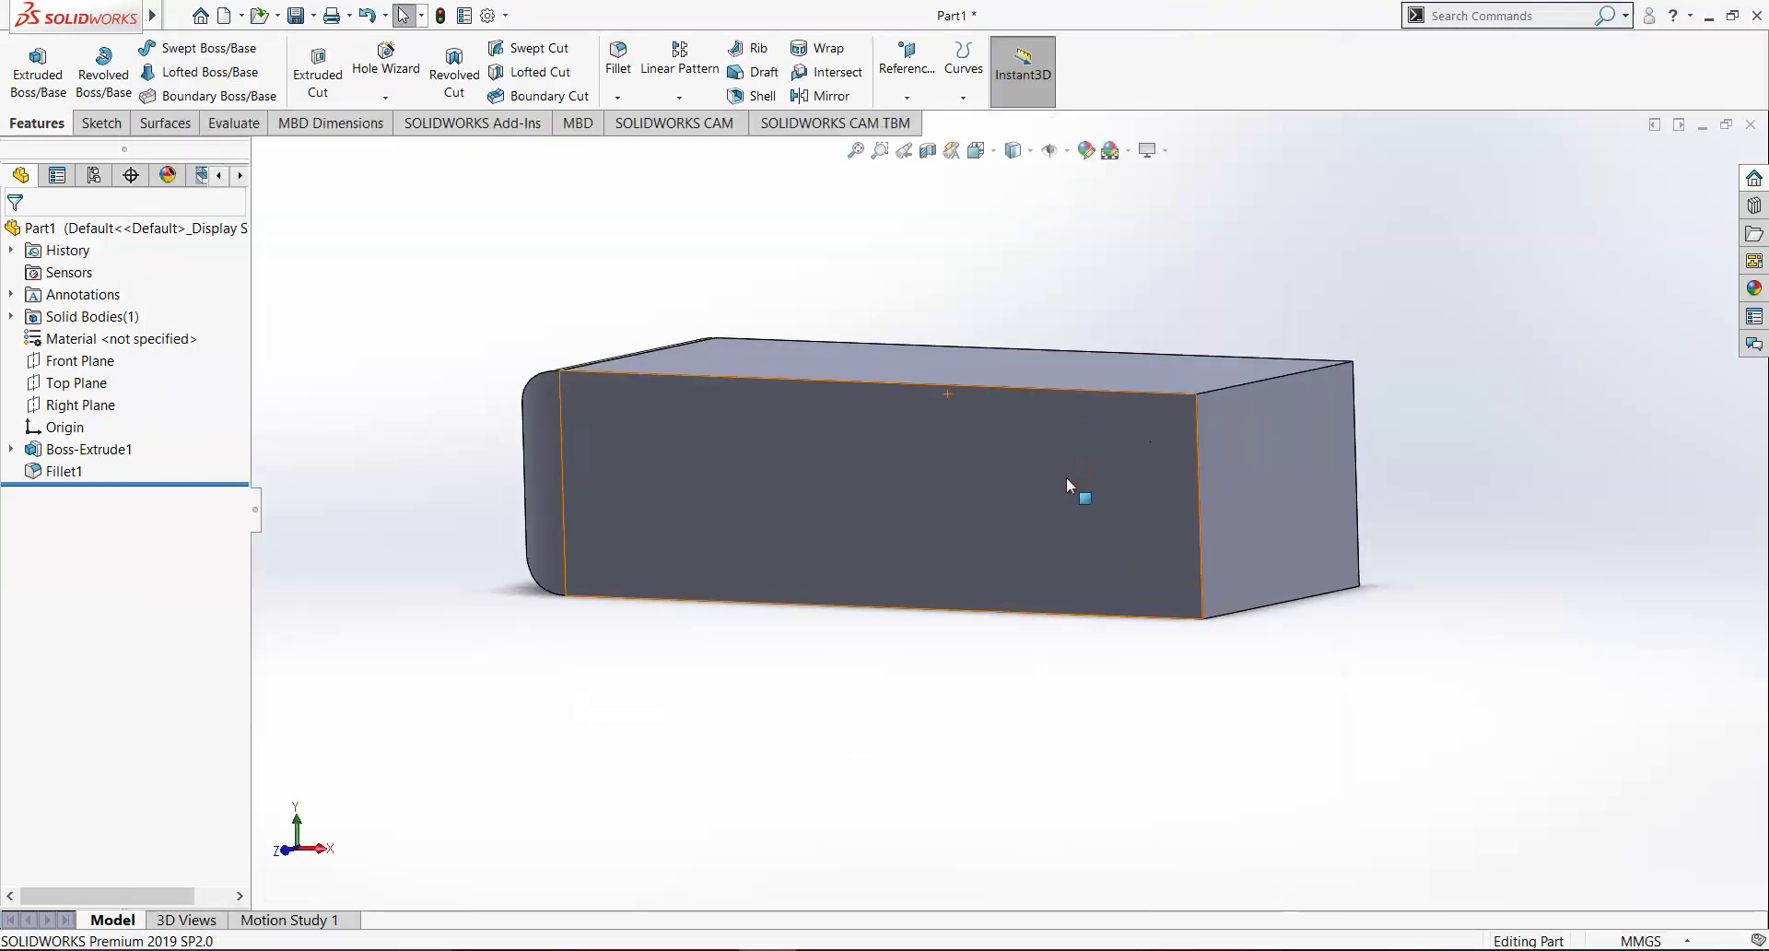
pyautogui.hotkey('ctrl', '7')
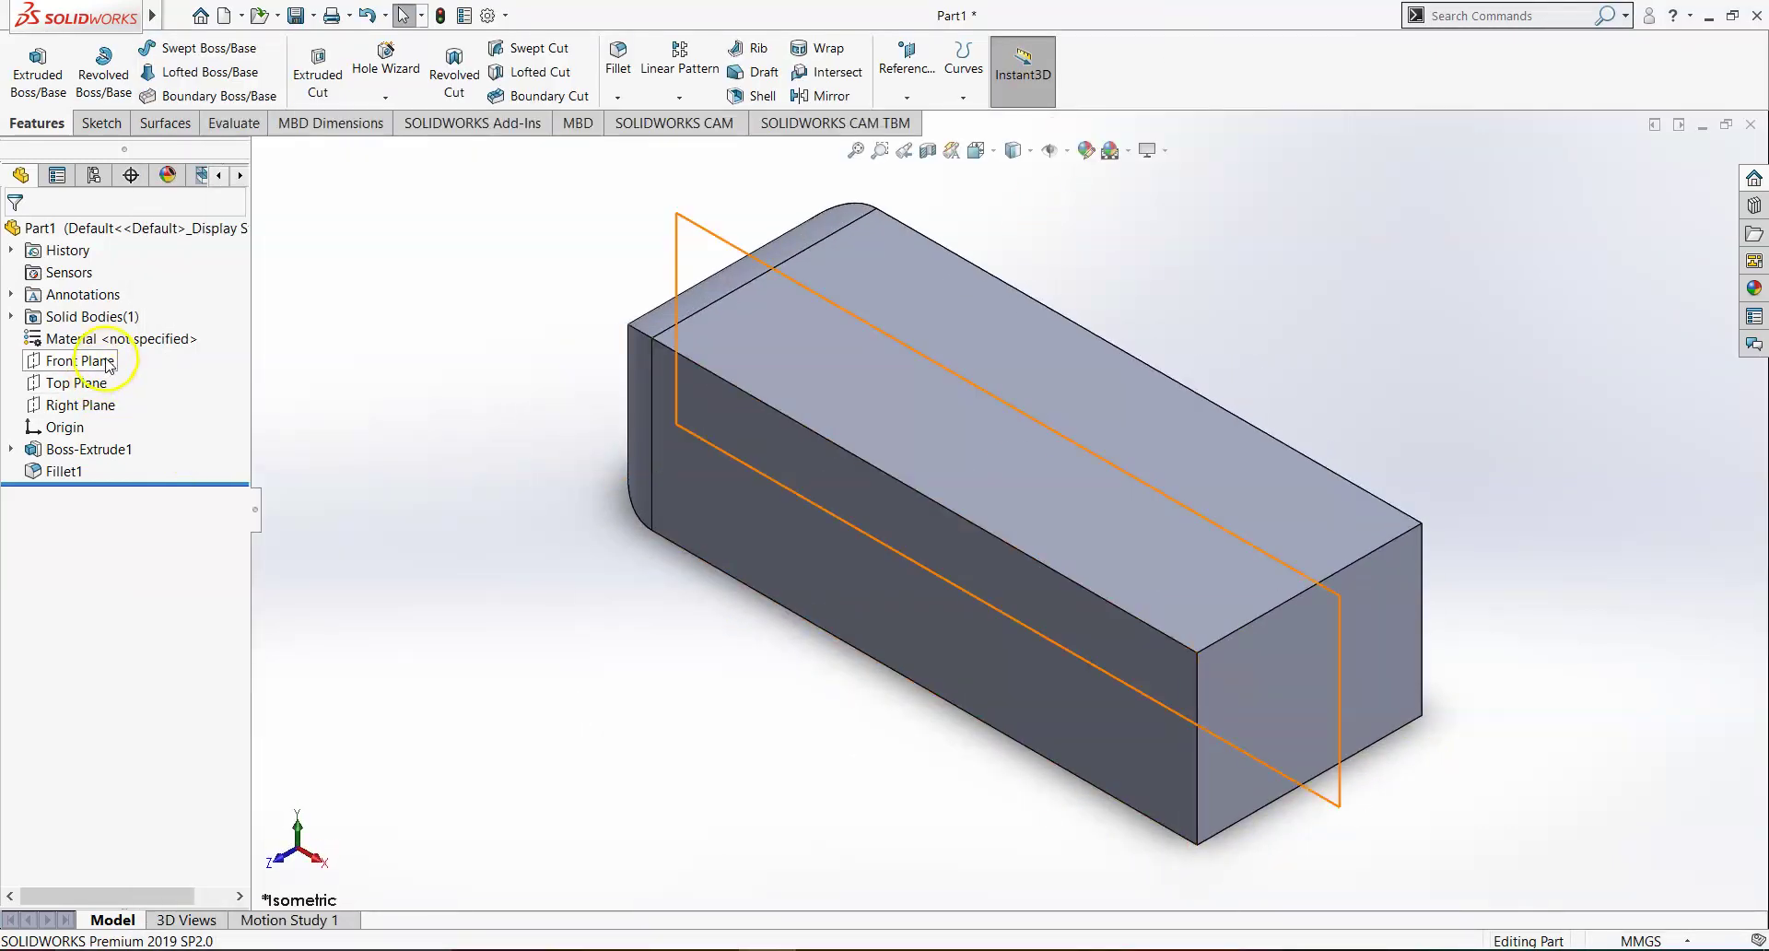
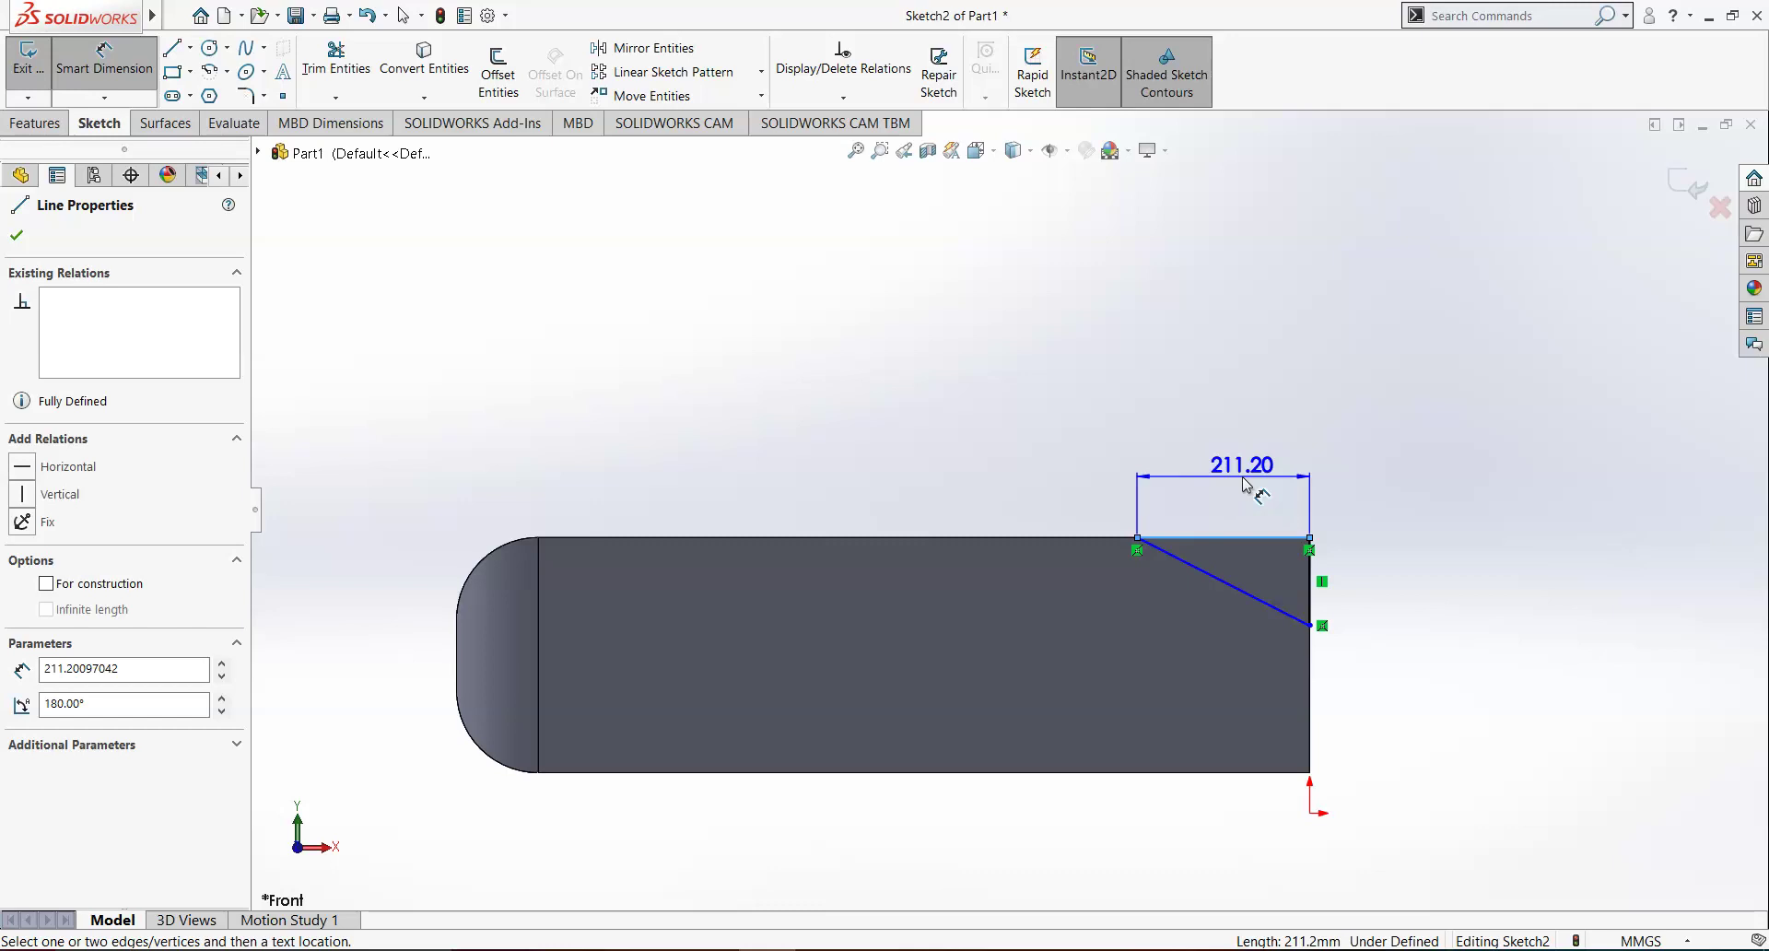
pyautogui.click(1212, 540)
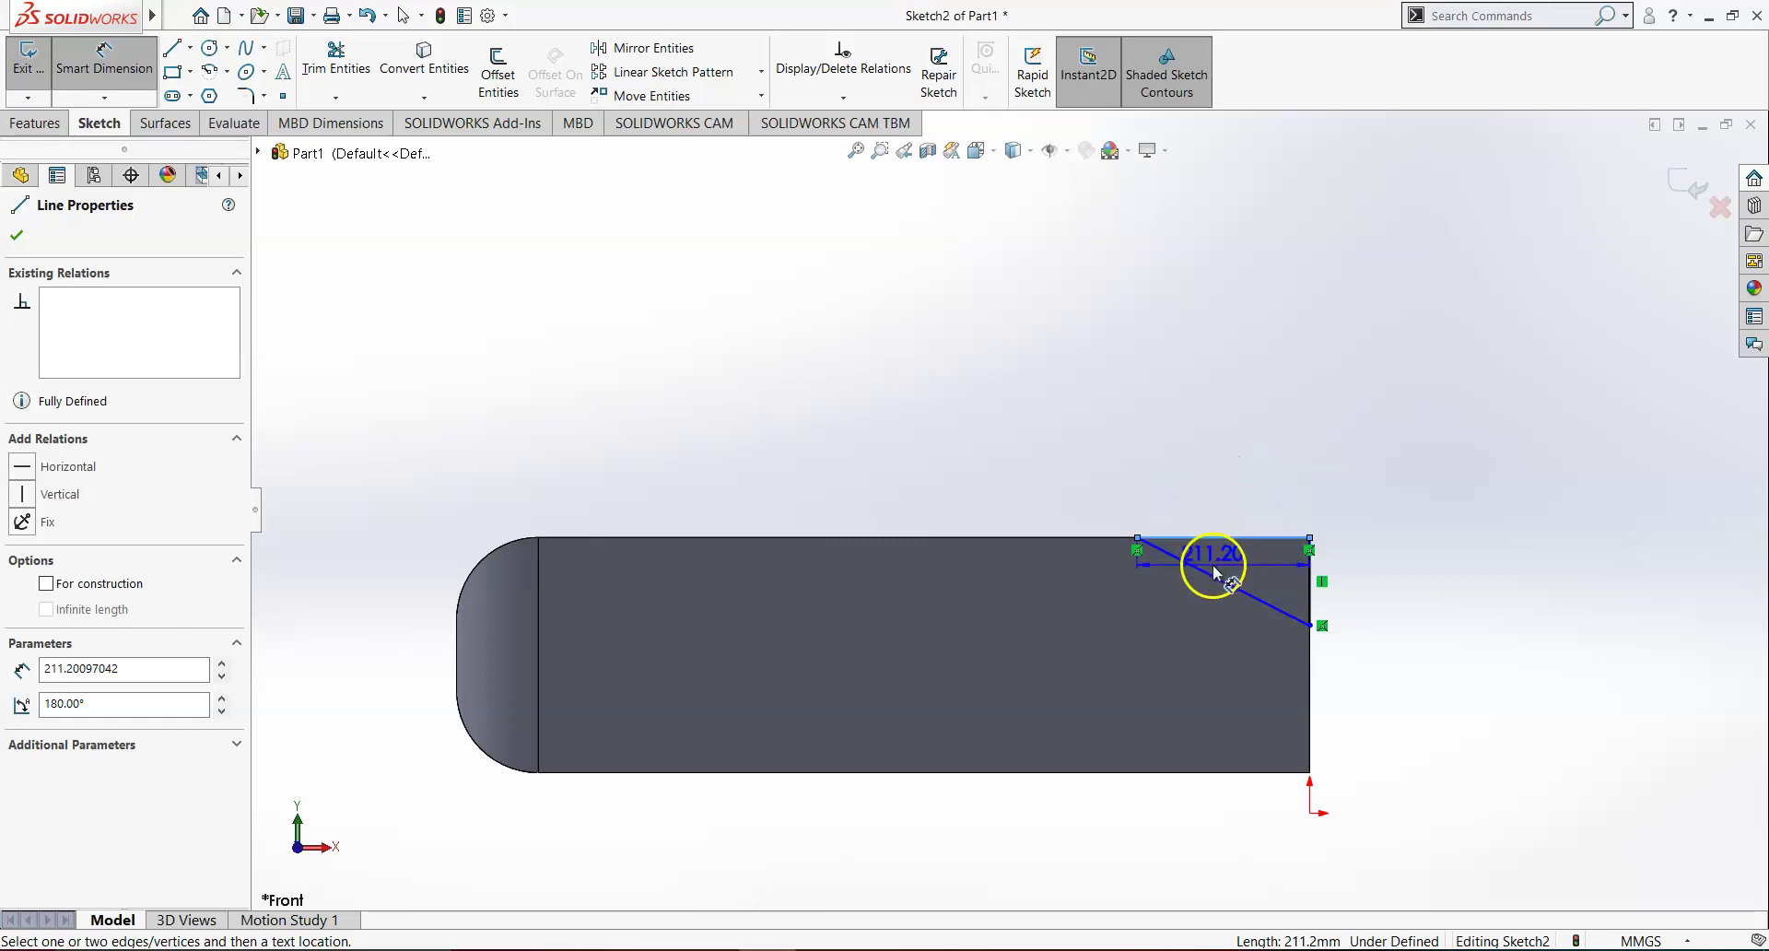
pyautogui.moveTo(1212, 565); pyautogui.dragTo(1225, 485)
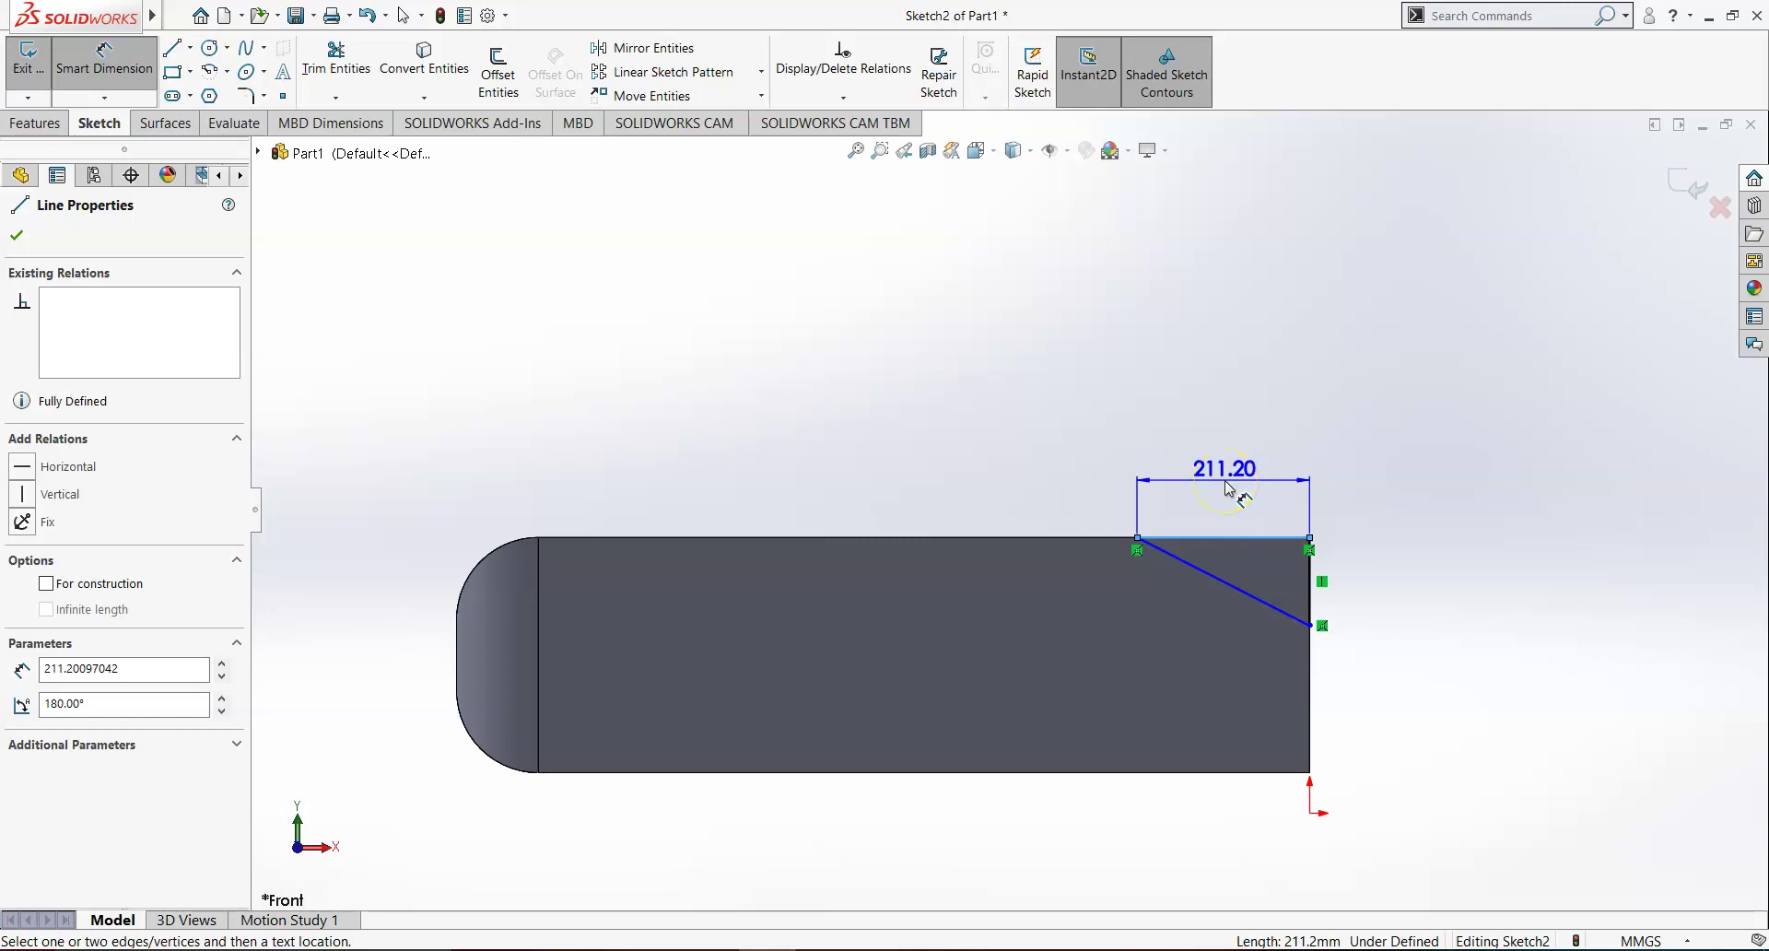
pyautogui.press('Escape')
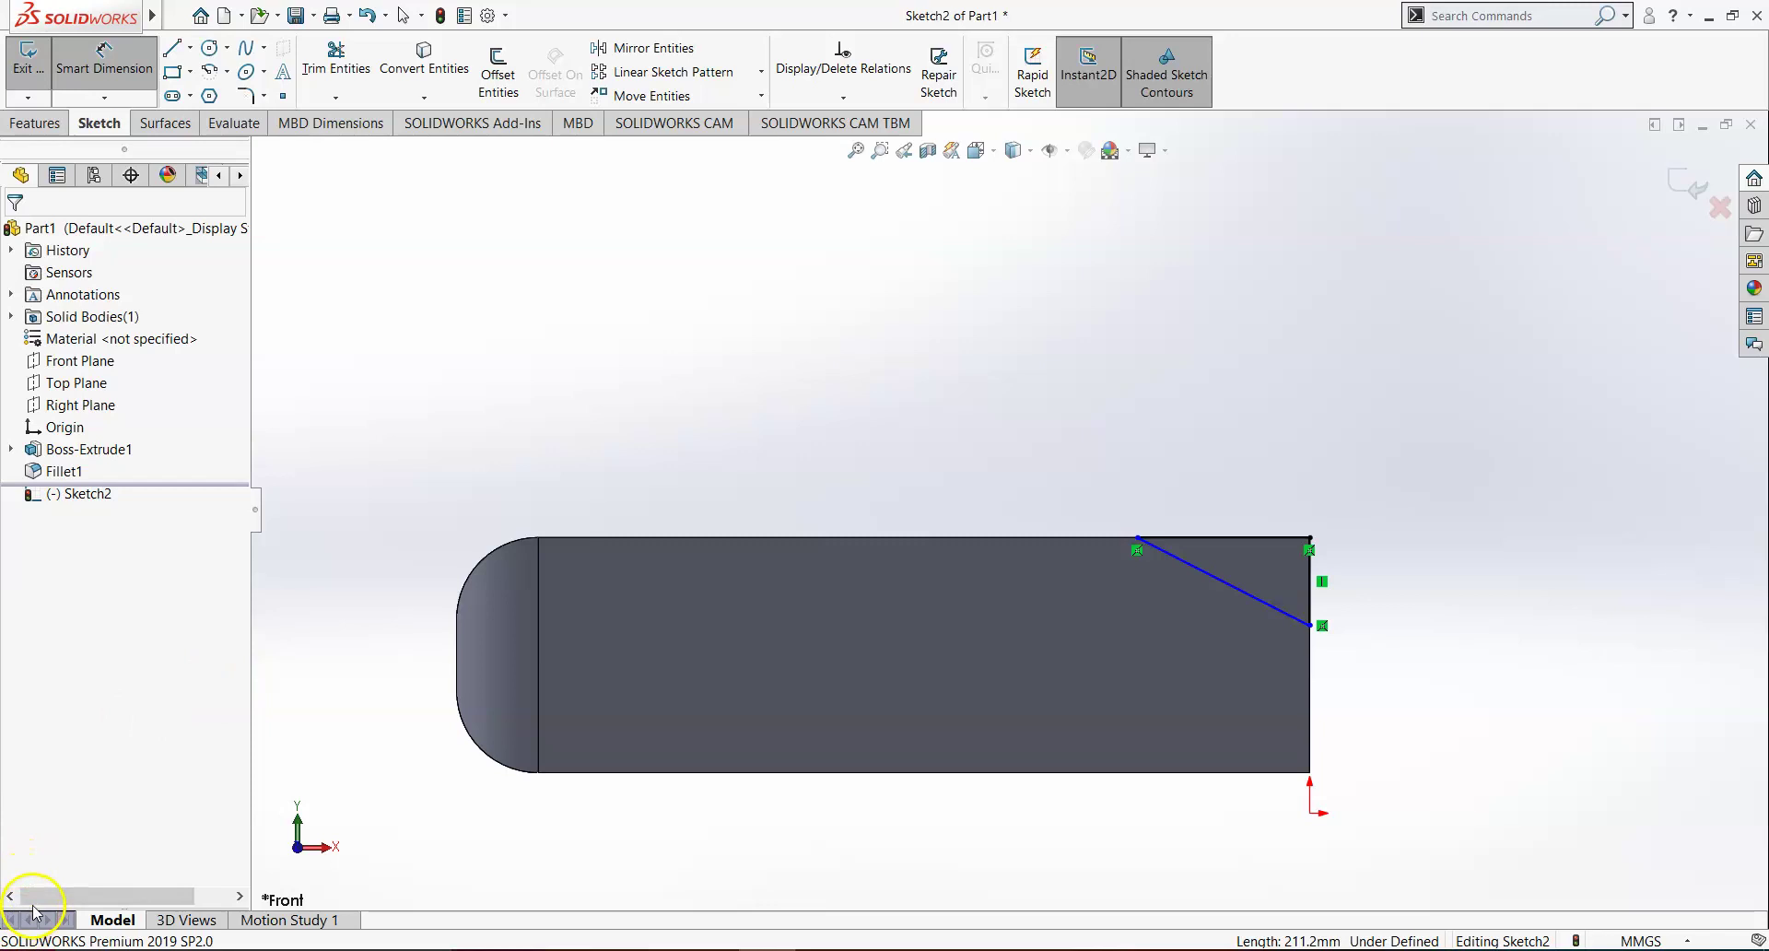
# Dimension the horizontal upper line of the rear slant triangle as 201.2 mm.
pyautogui.click(1240, 546)
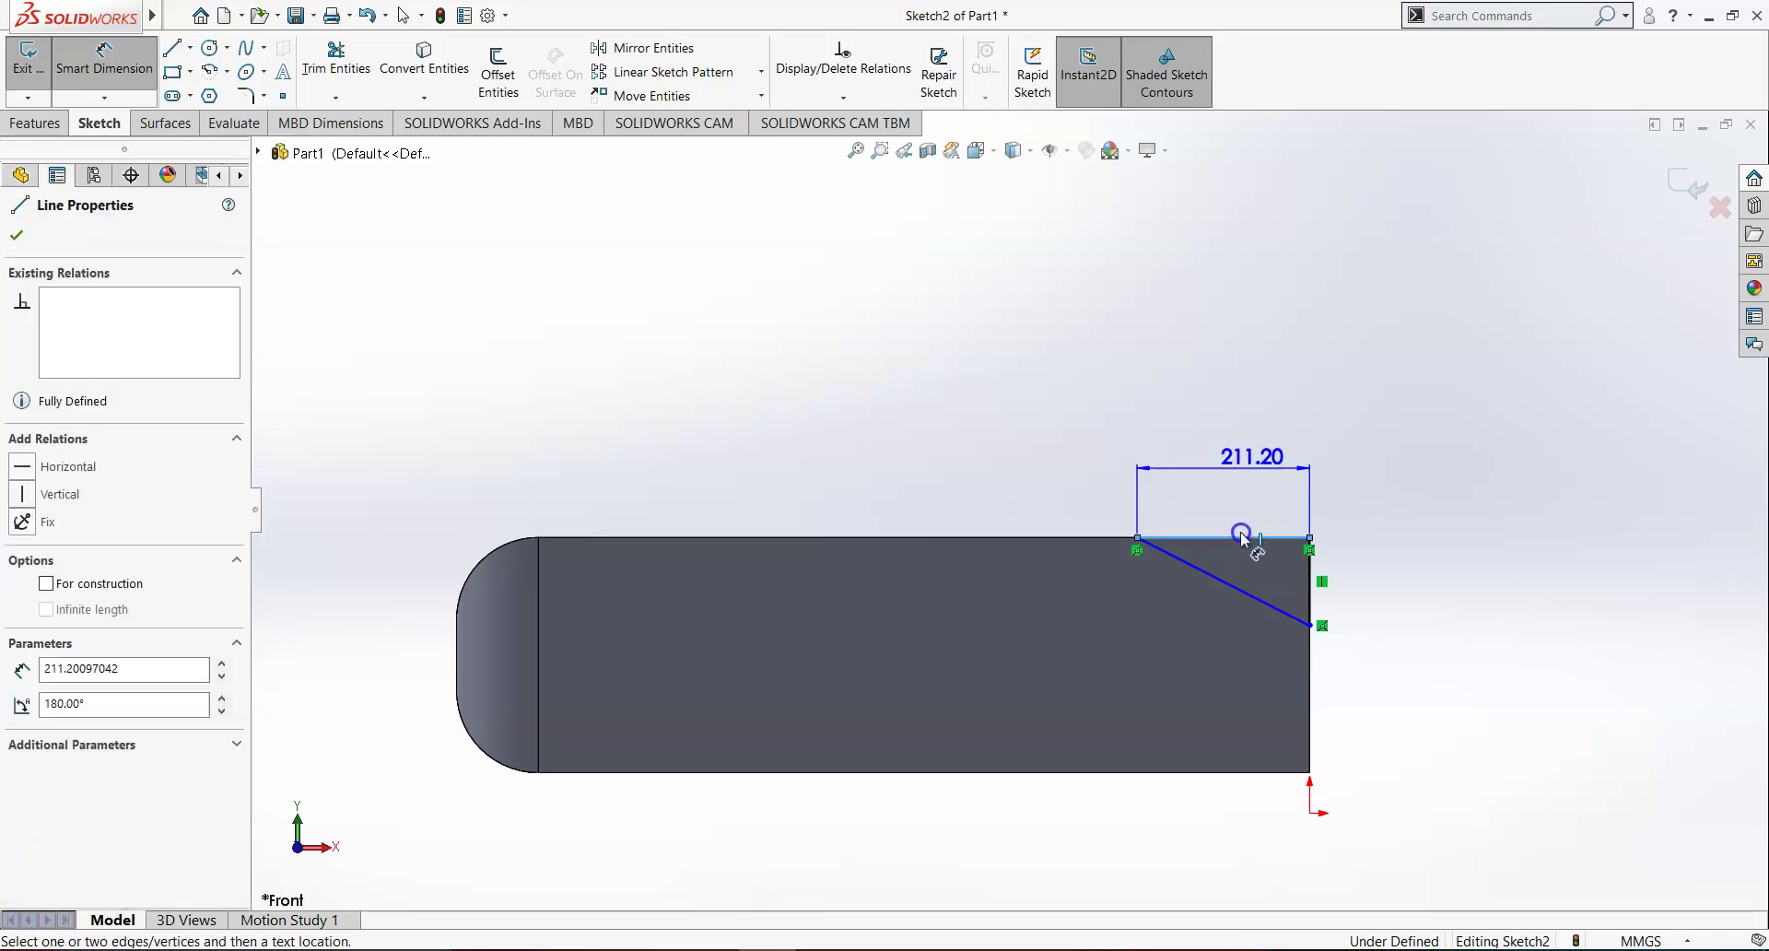
pyautogui.click(1210, 445)
pyautogui.write('201.2')
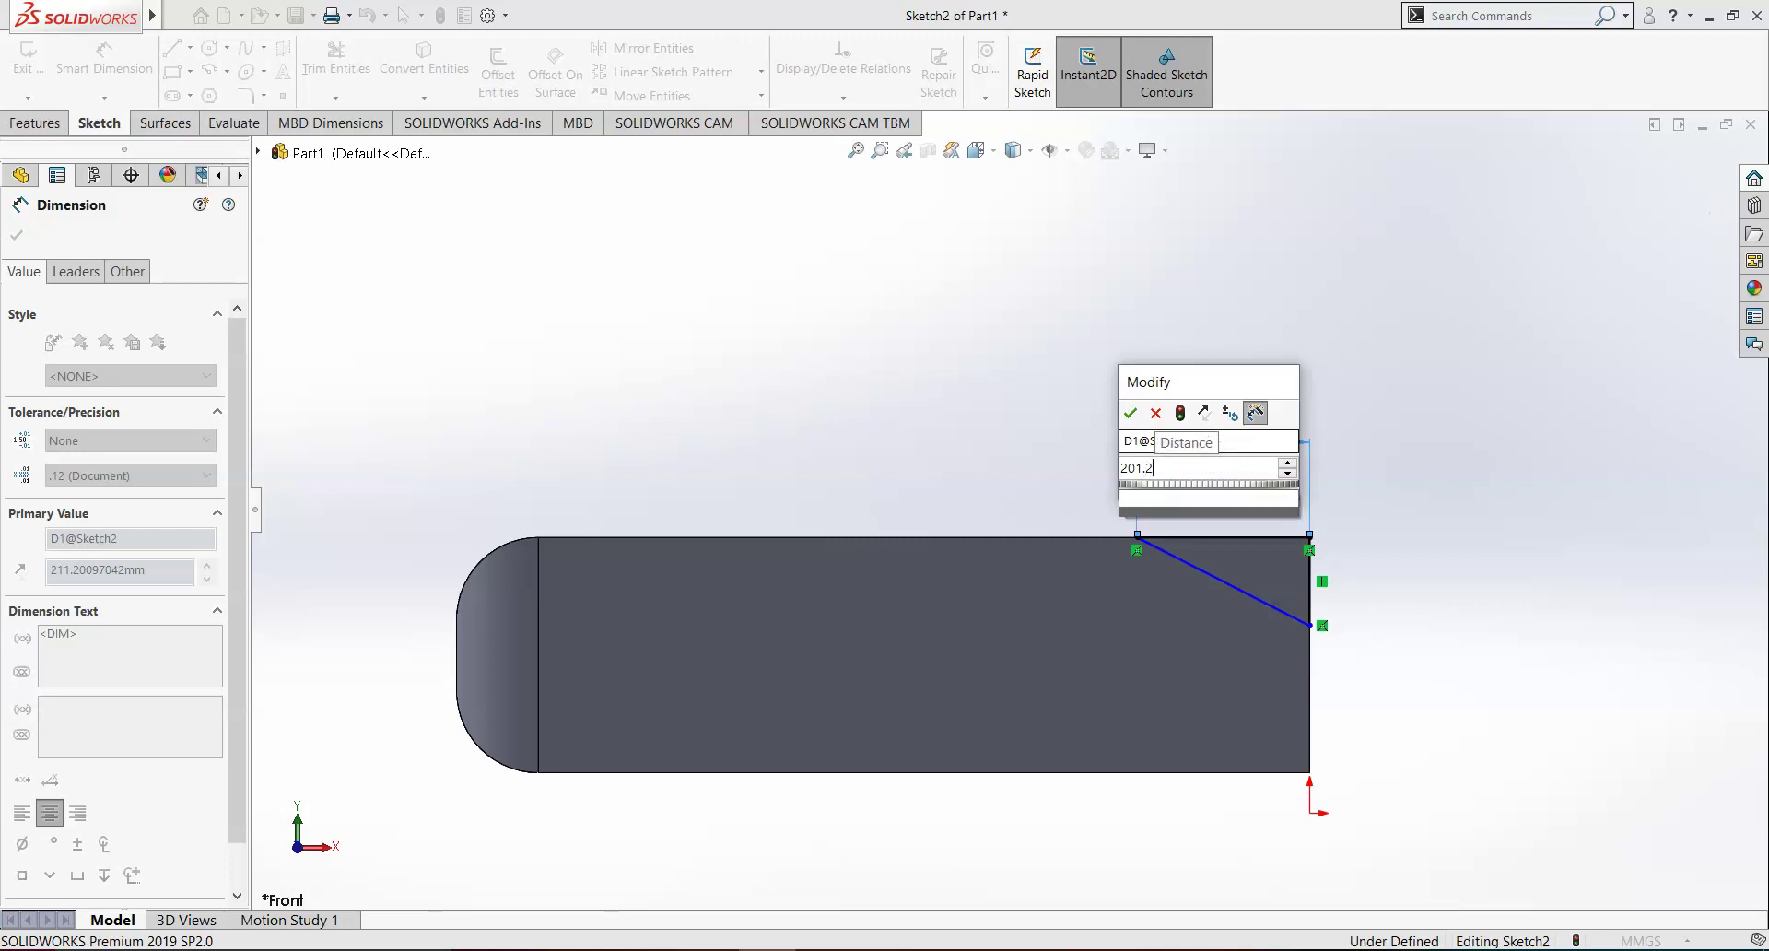
pyautogui.press('Return')
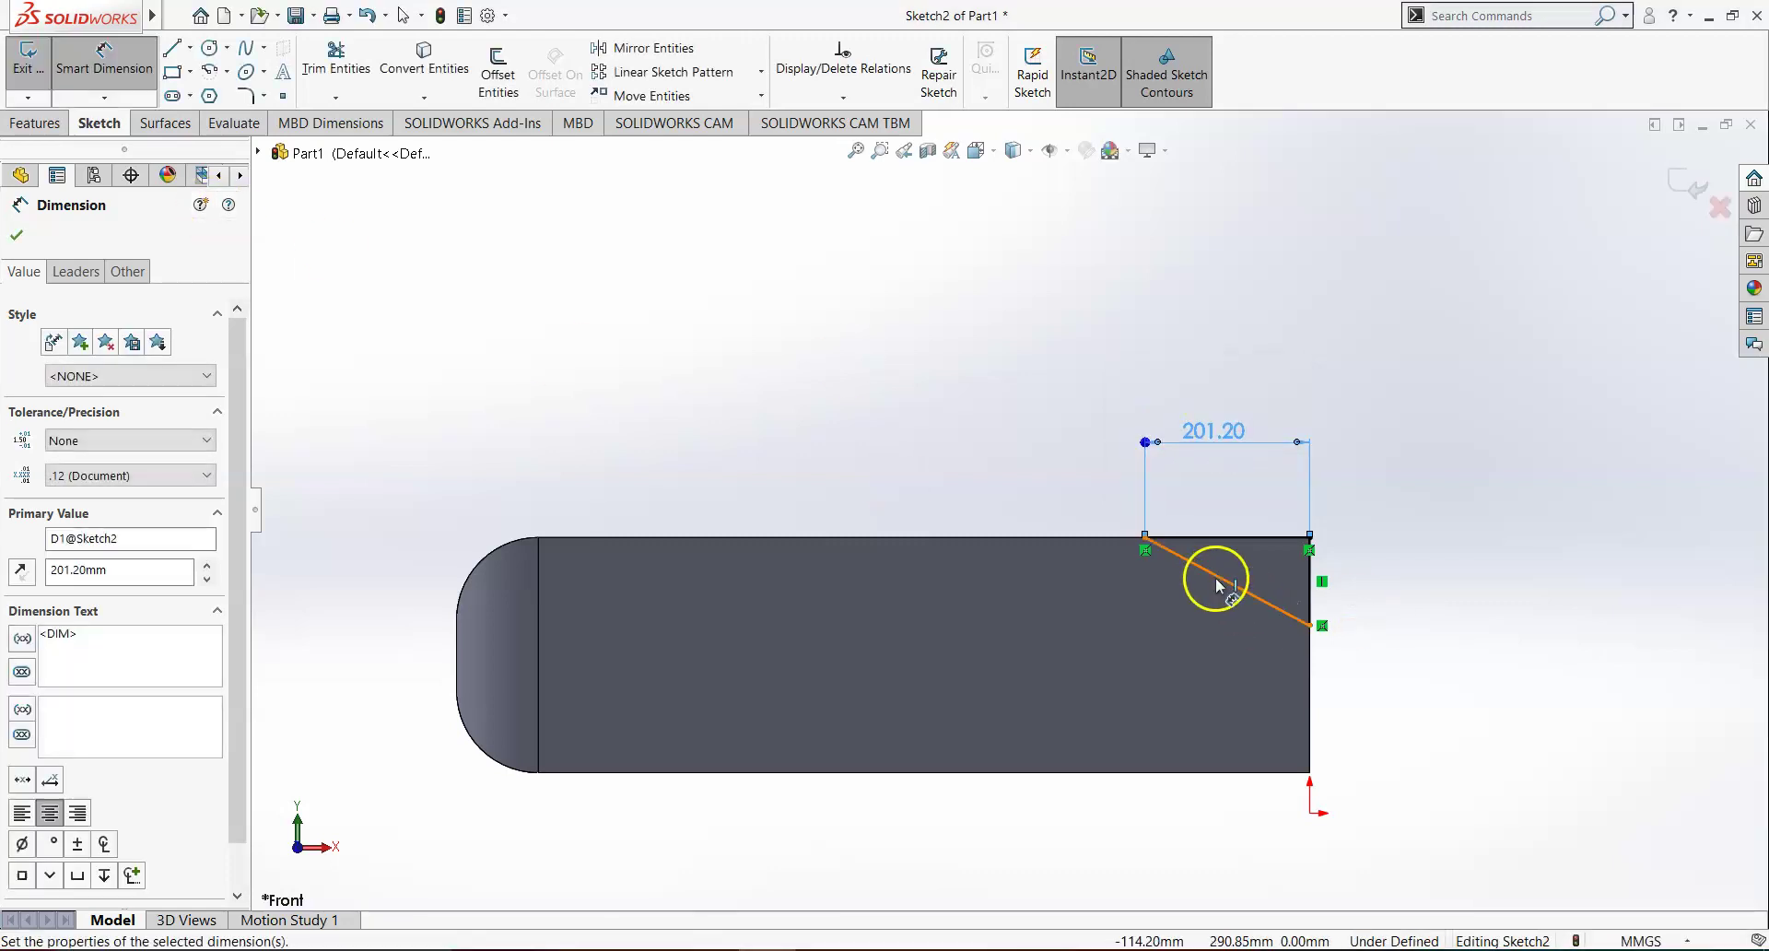
# Dimension the angle between the rear slant triangle's upper line and its slanted line as 25°.
pyautogui.click(1242, 537)
pyautogui.click(1234, 579)
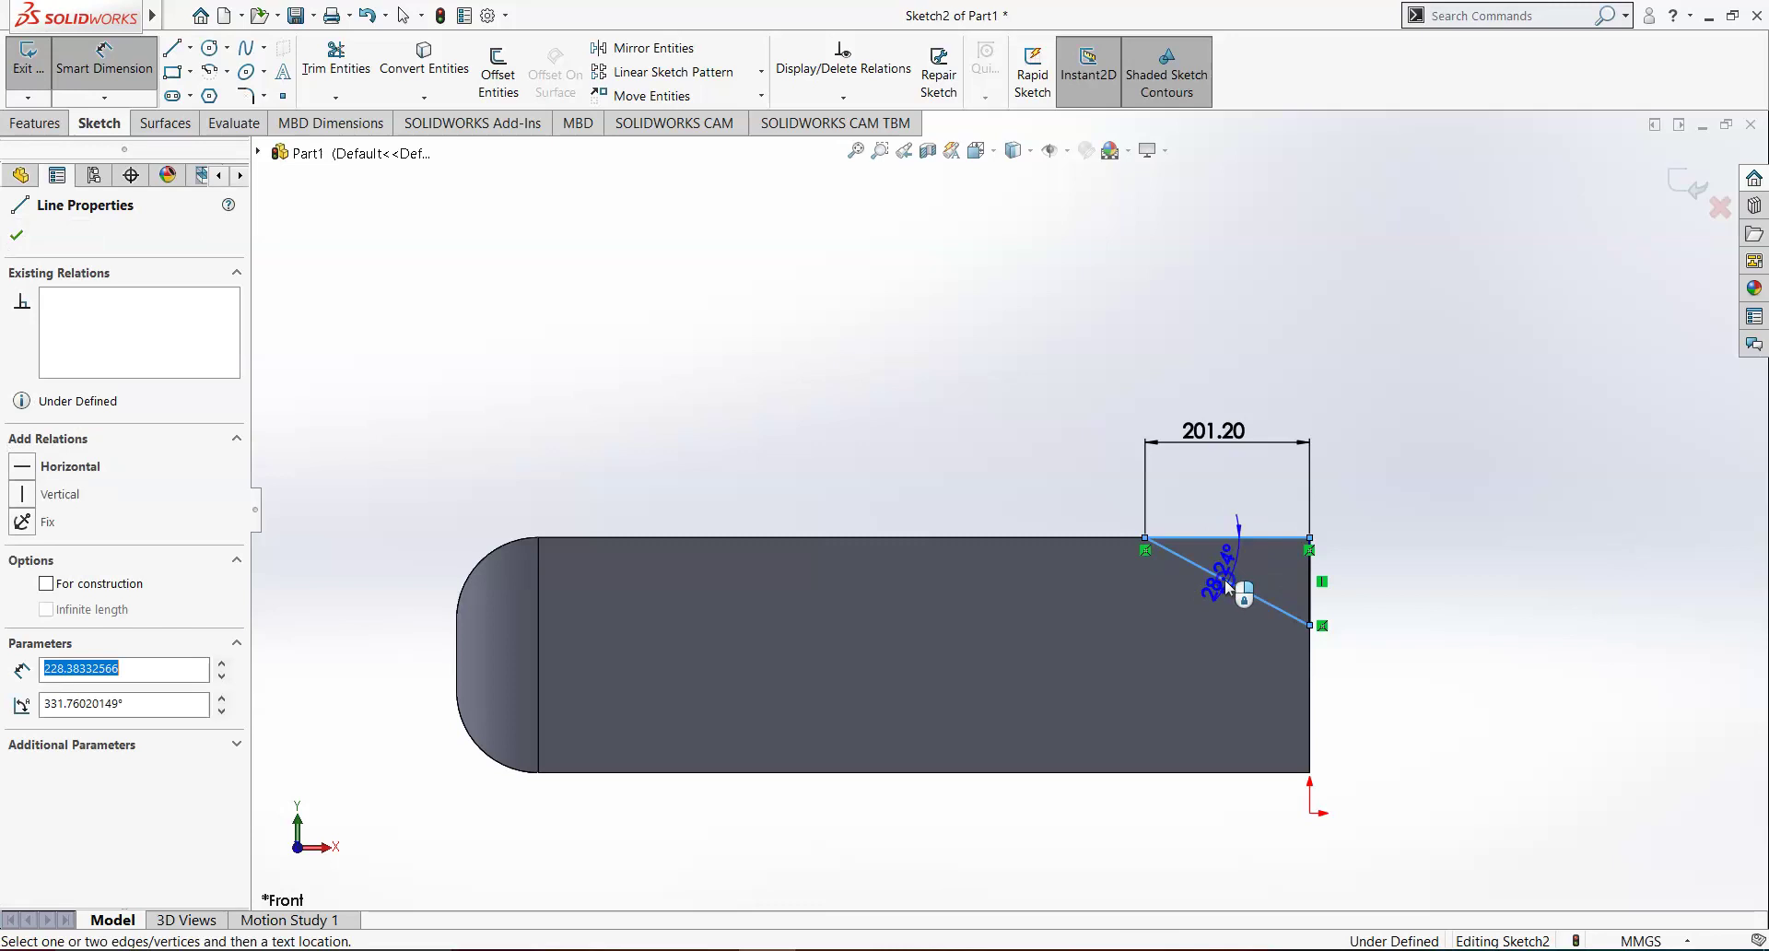
pyautogui.click(1239, 585)
pyautogui.write('25')
pyautogui.press('Return')
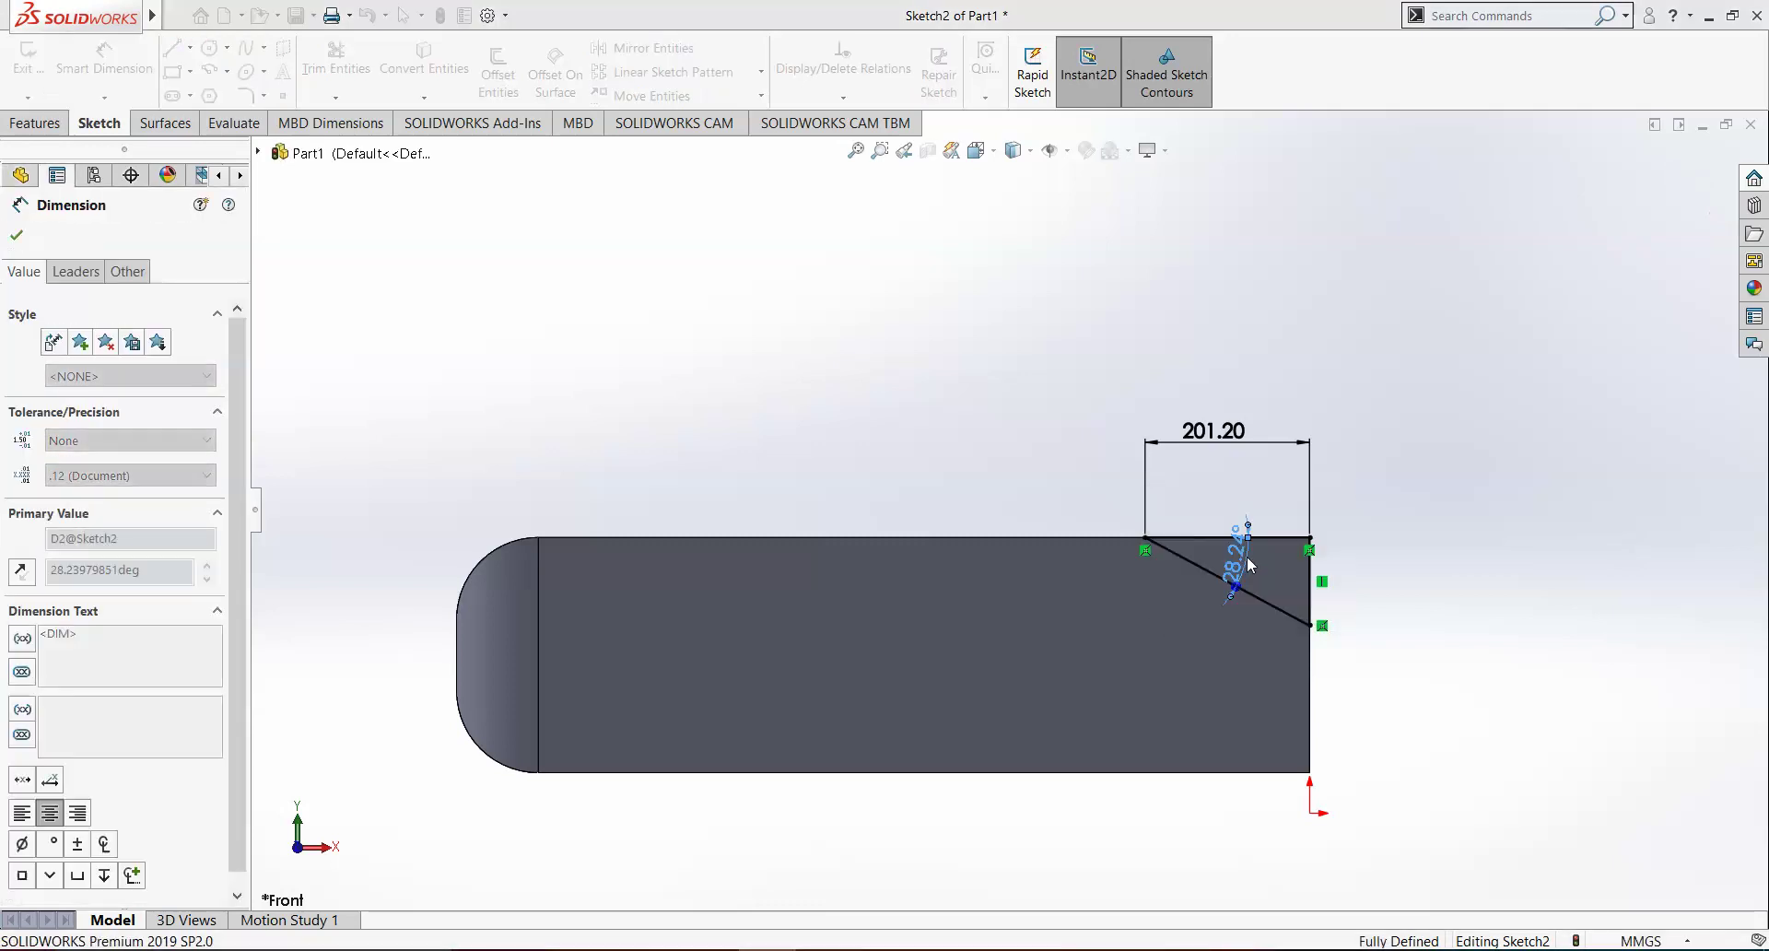
# Check the length of the triangle's slanted line with a trial dimension and discard it.
pyautogui.click(1277, 603)
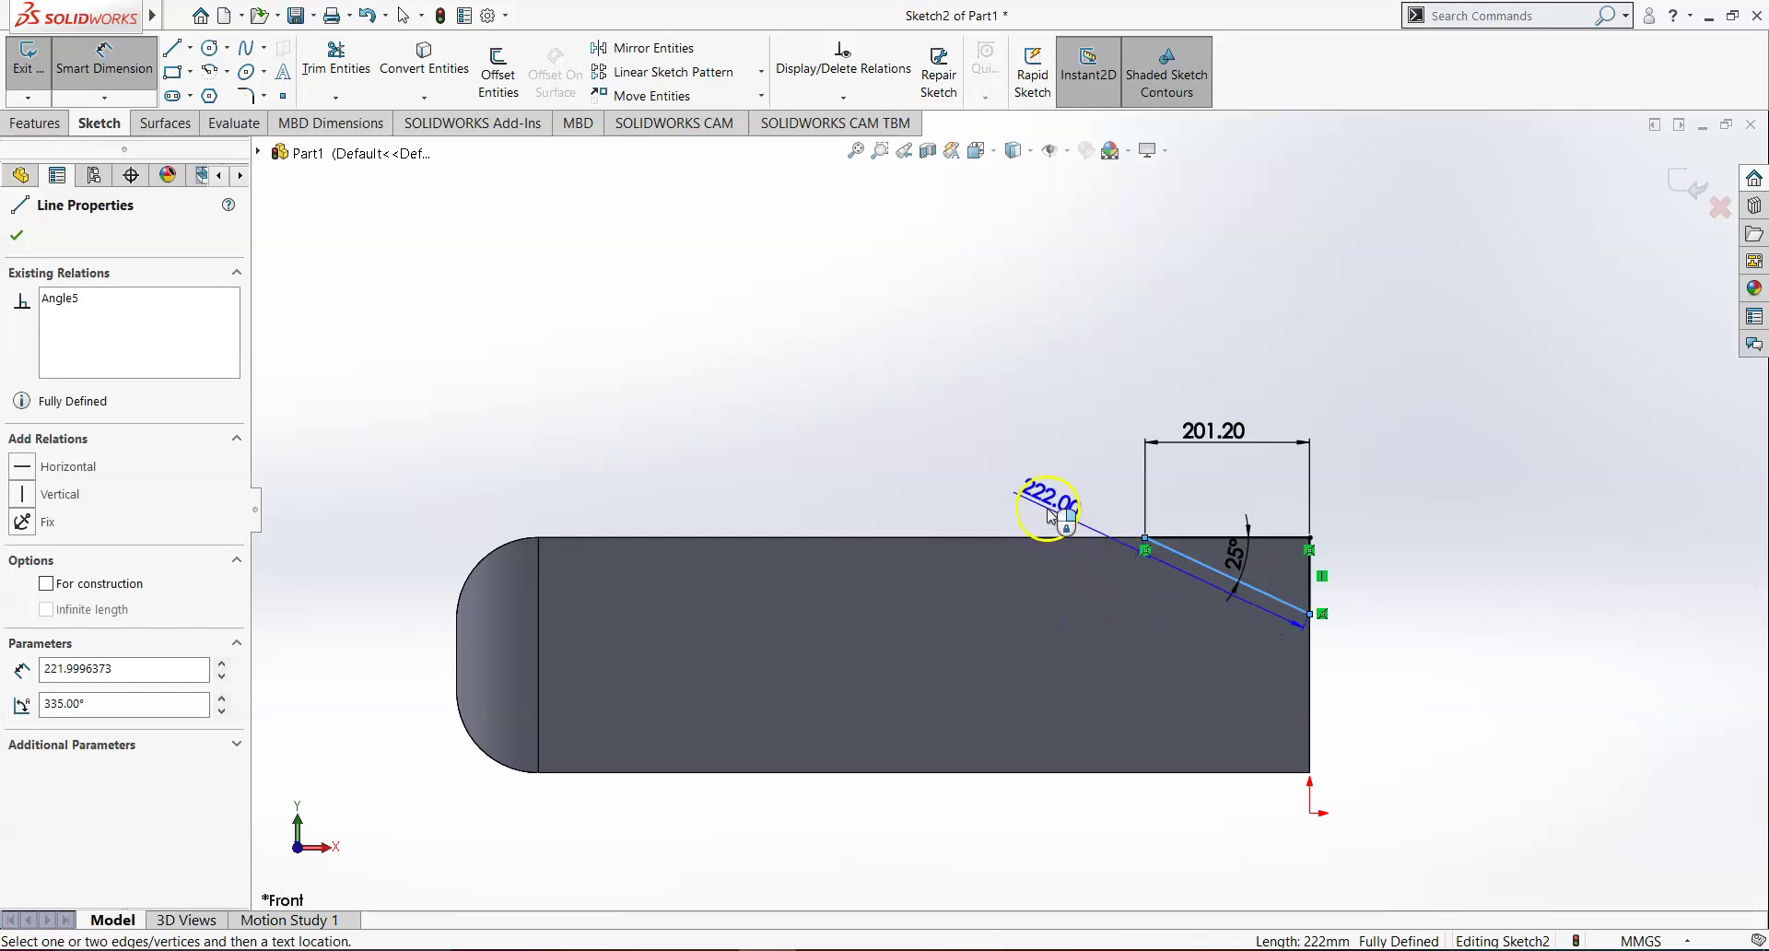
pyautogui.click(919, 494)
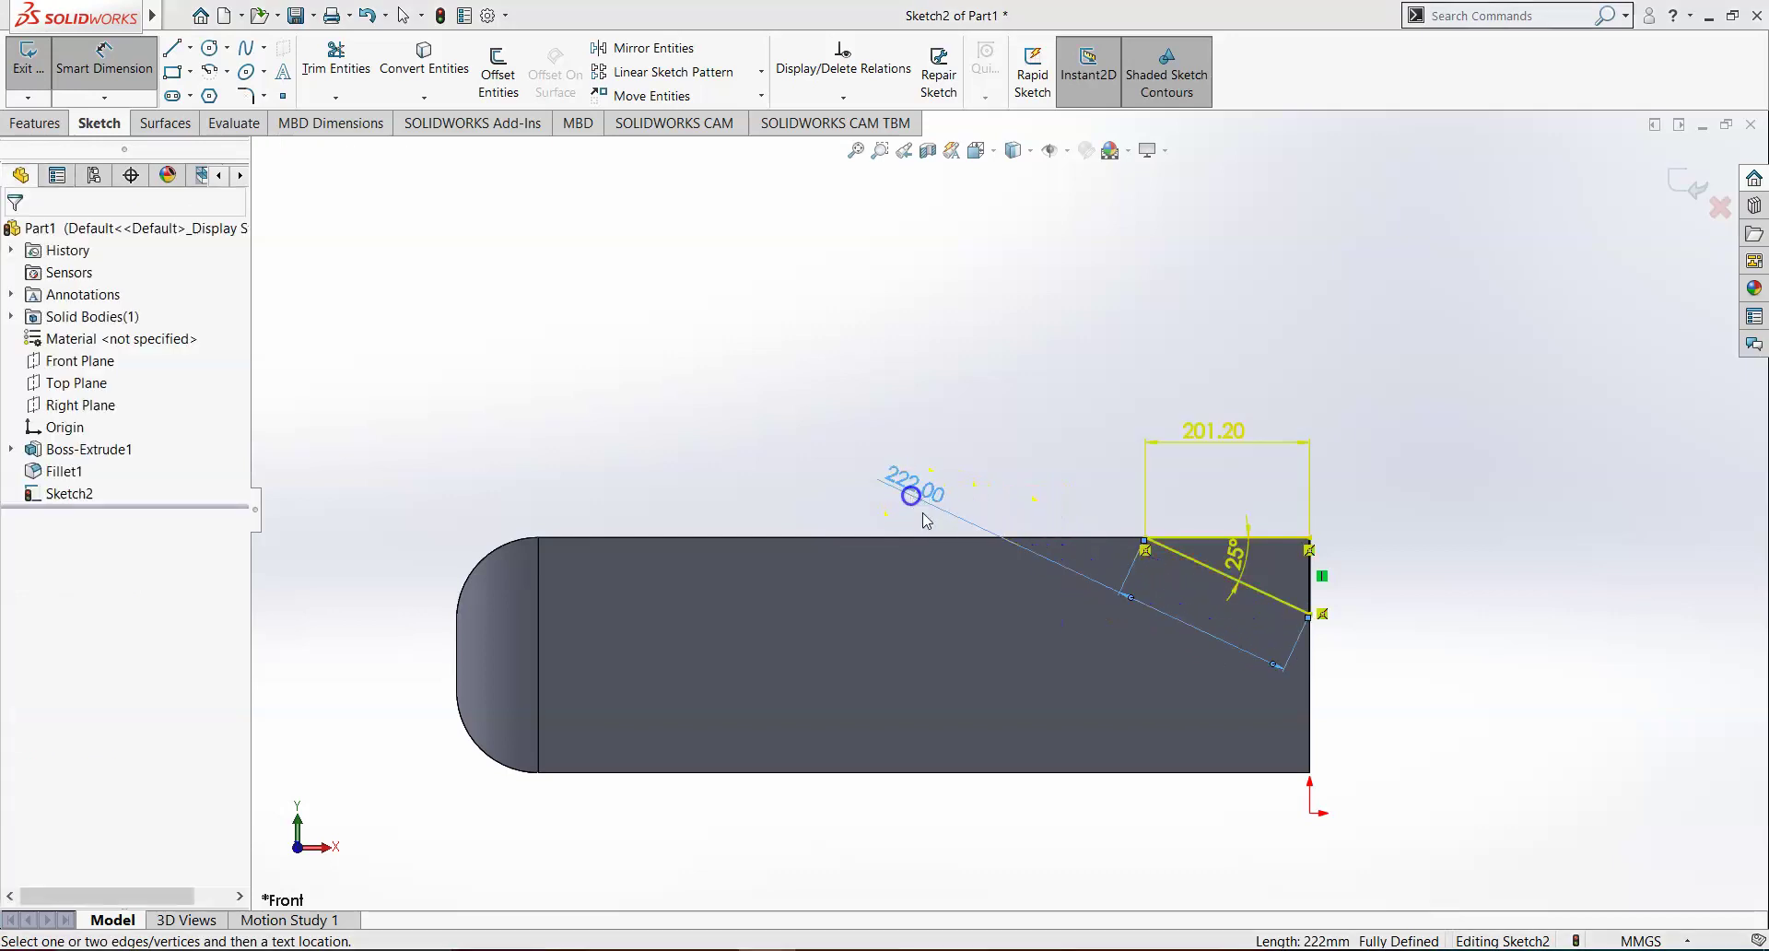
pyautogui.click(1043, 383)
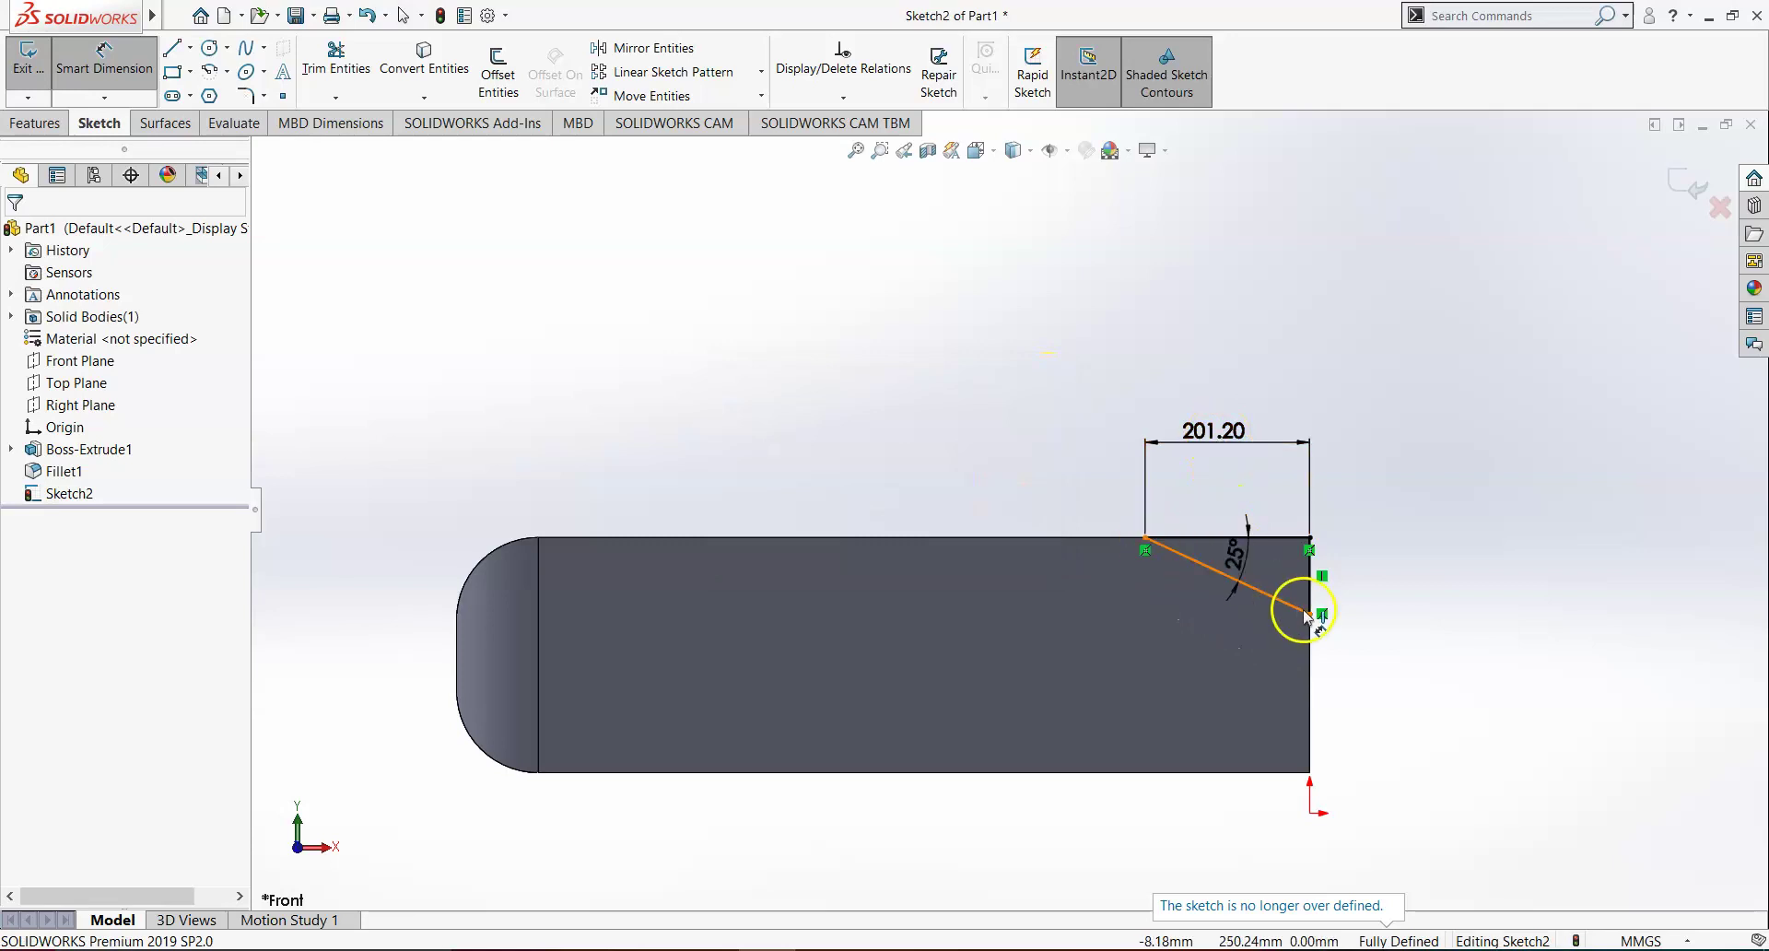
# Cut the rear slant triangle out of the block in both directions with an Extruded Cut set to Through All - Both.
pyautogui.moveTo(1492, 596)
pyautogui.mouseDown(button='middle')
pyautogui.moveTo(1363, 620)
pyautogui.moveTo(1369, 636)
pyautogui.mouseUp(button='middle')
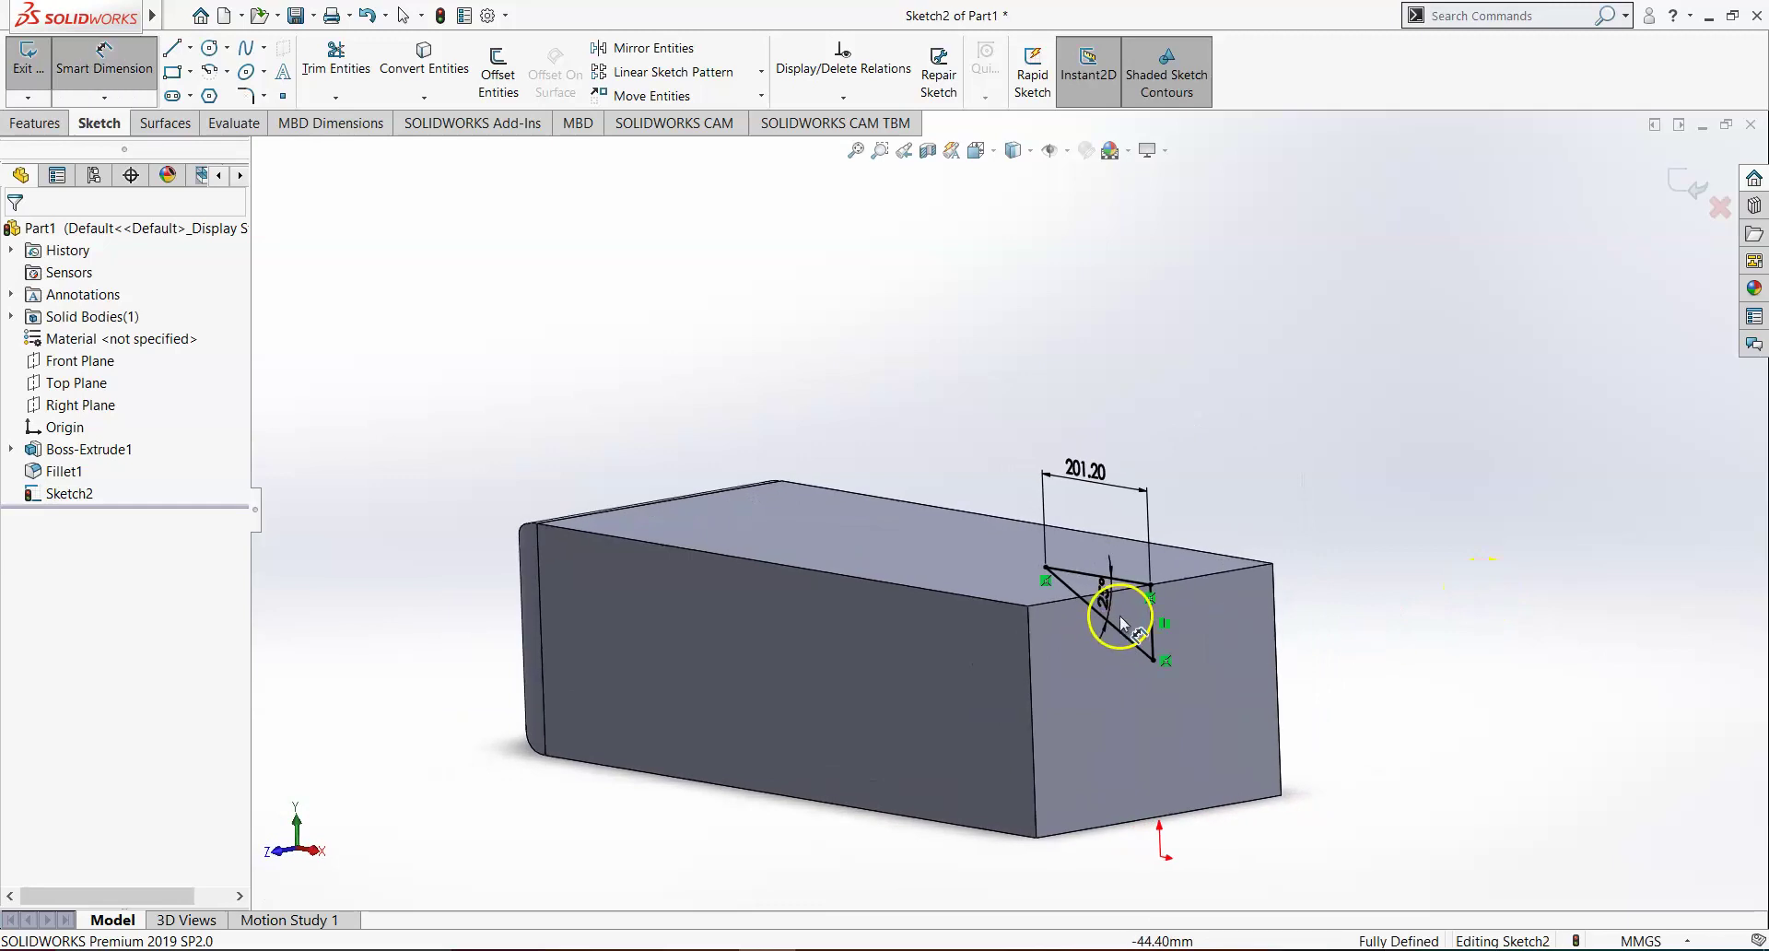
pyautogui.moveTo(1111, 646); pyautogui.dragTo(1142, 663, button='middle')
pyautogui.moveTo(1225, 691); pyautogui.dragTo(1225, 677, button='right')
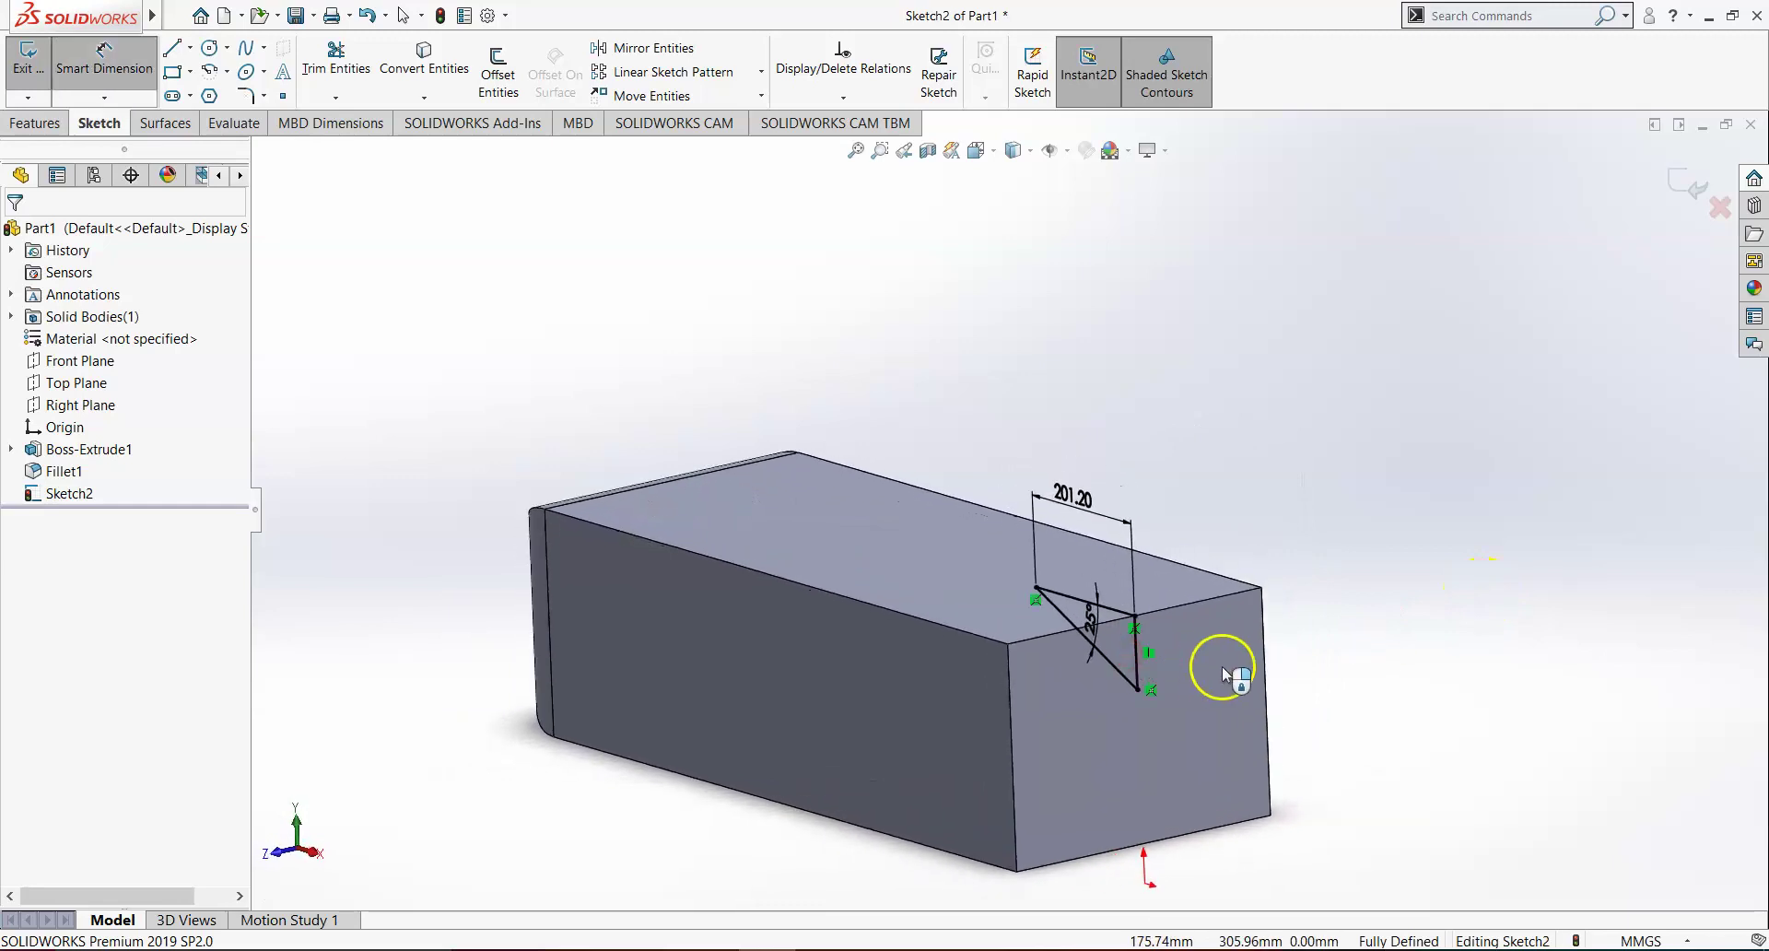
pyautogui.hotkey('ctrl', '7')
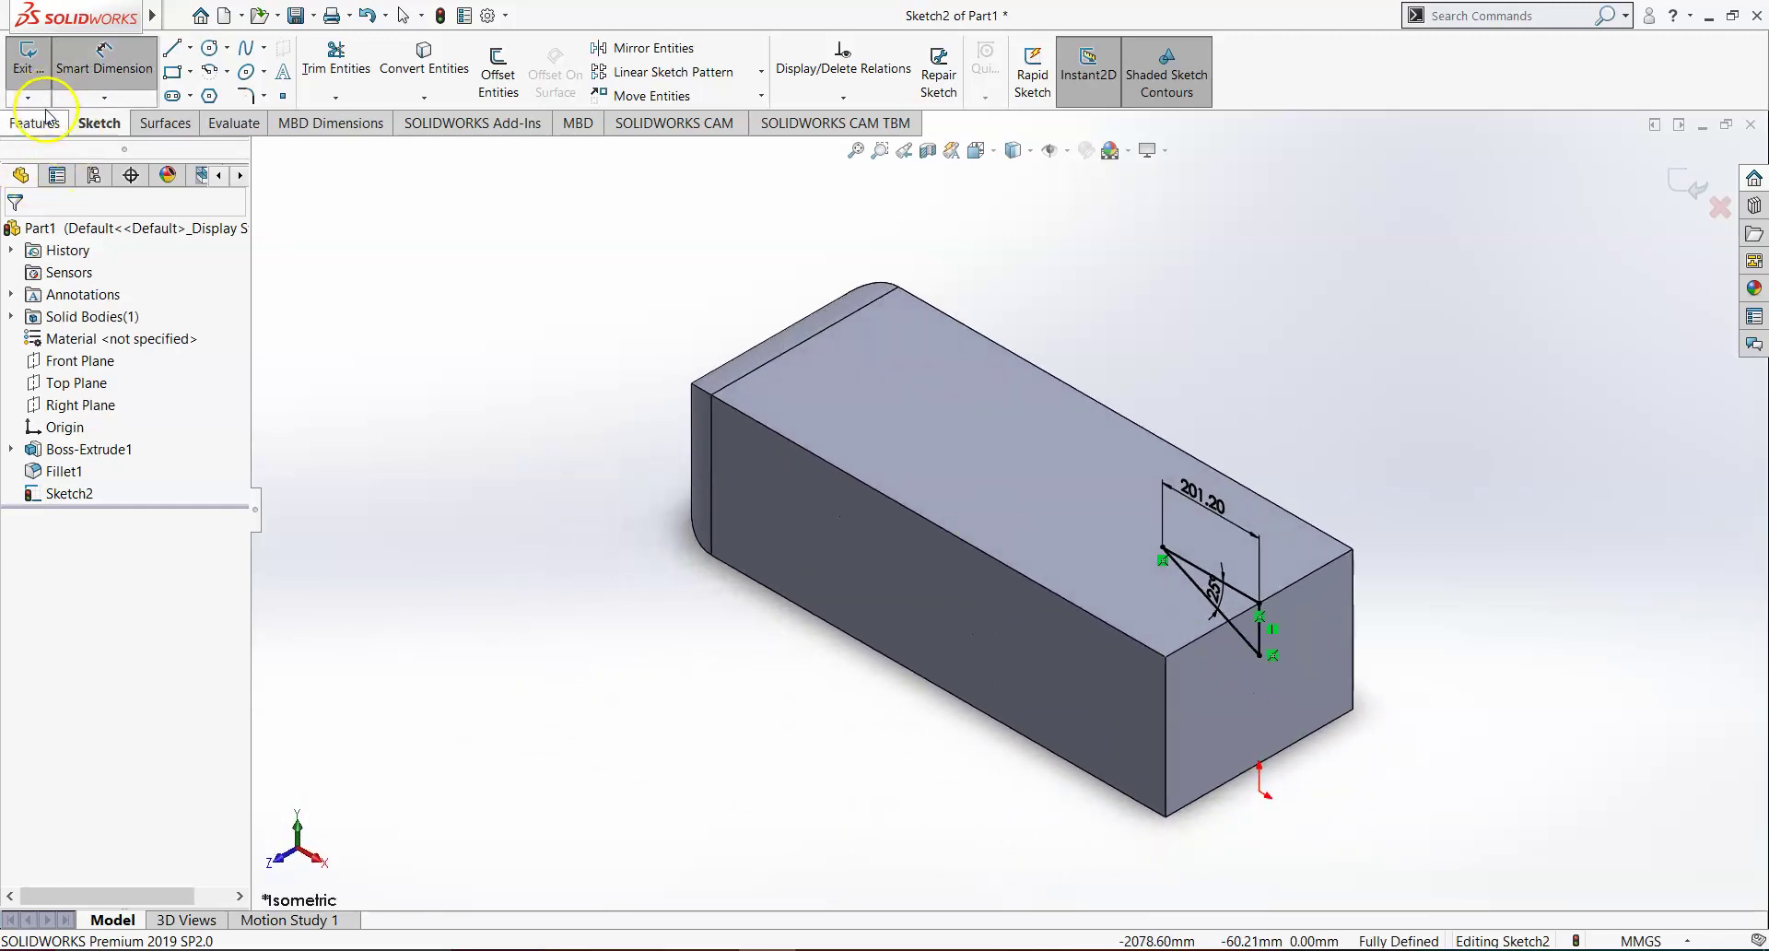
pyautogui.click(52, 123)
pyautogui.click(318, 72)
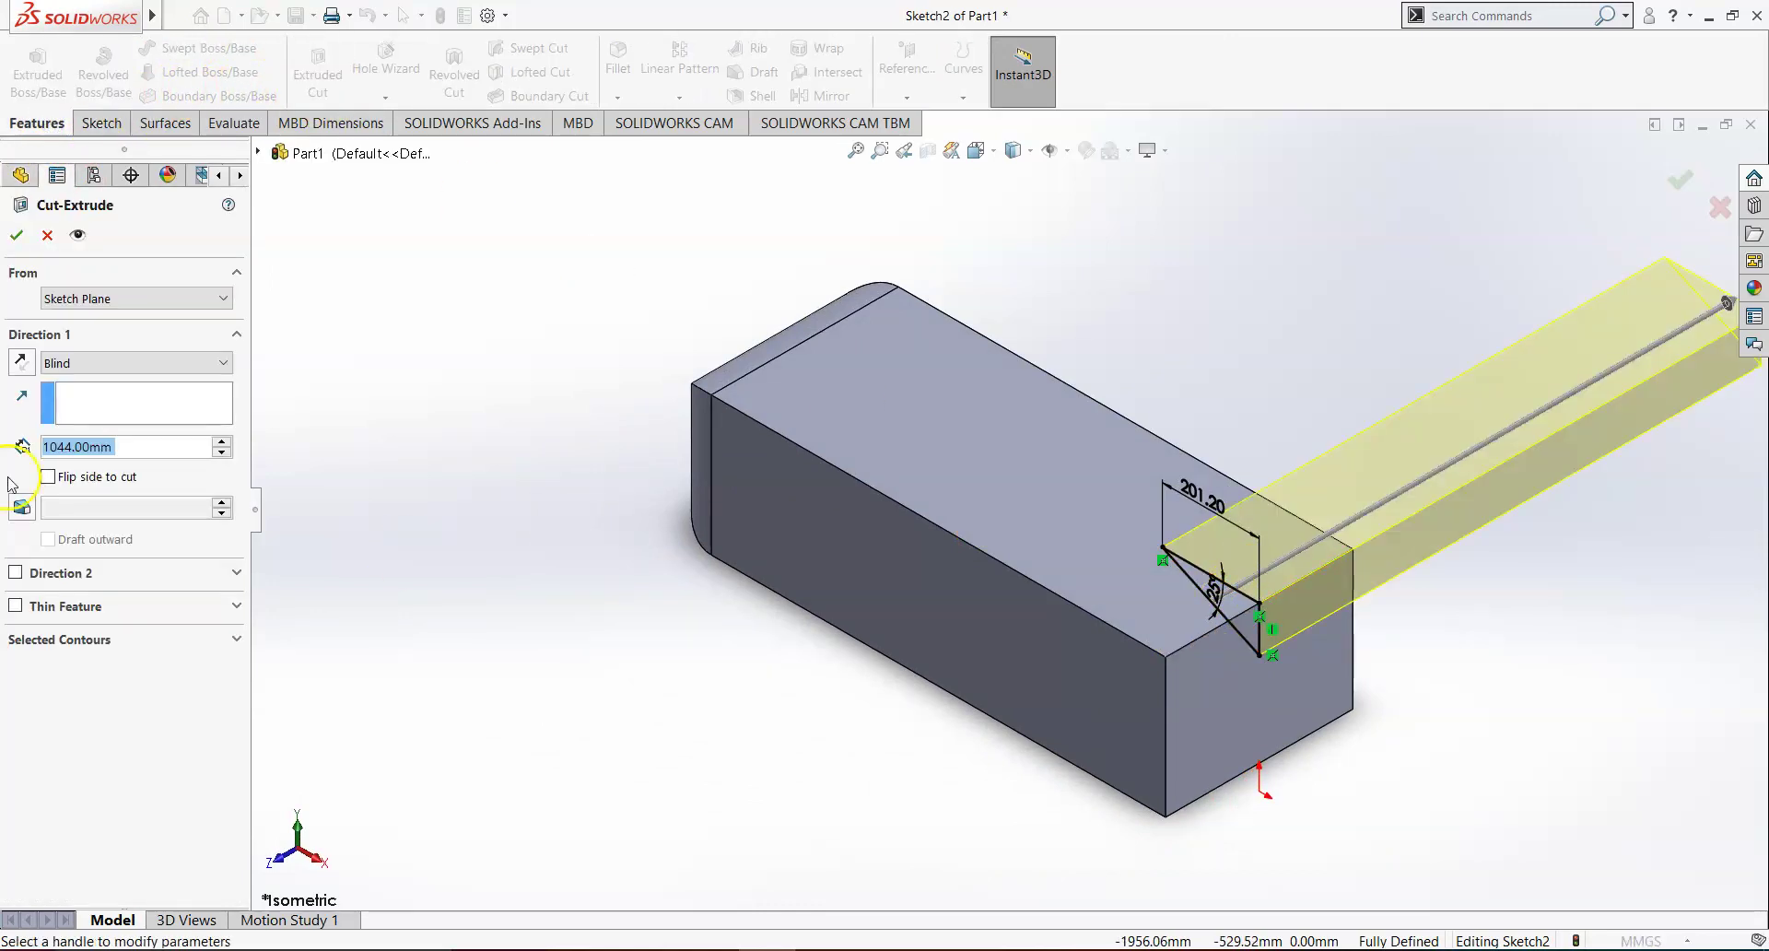
pyautogui.click(135, 364)
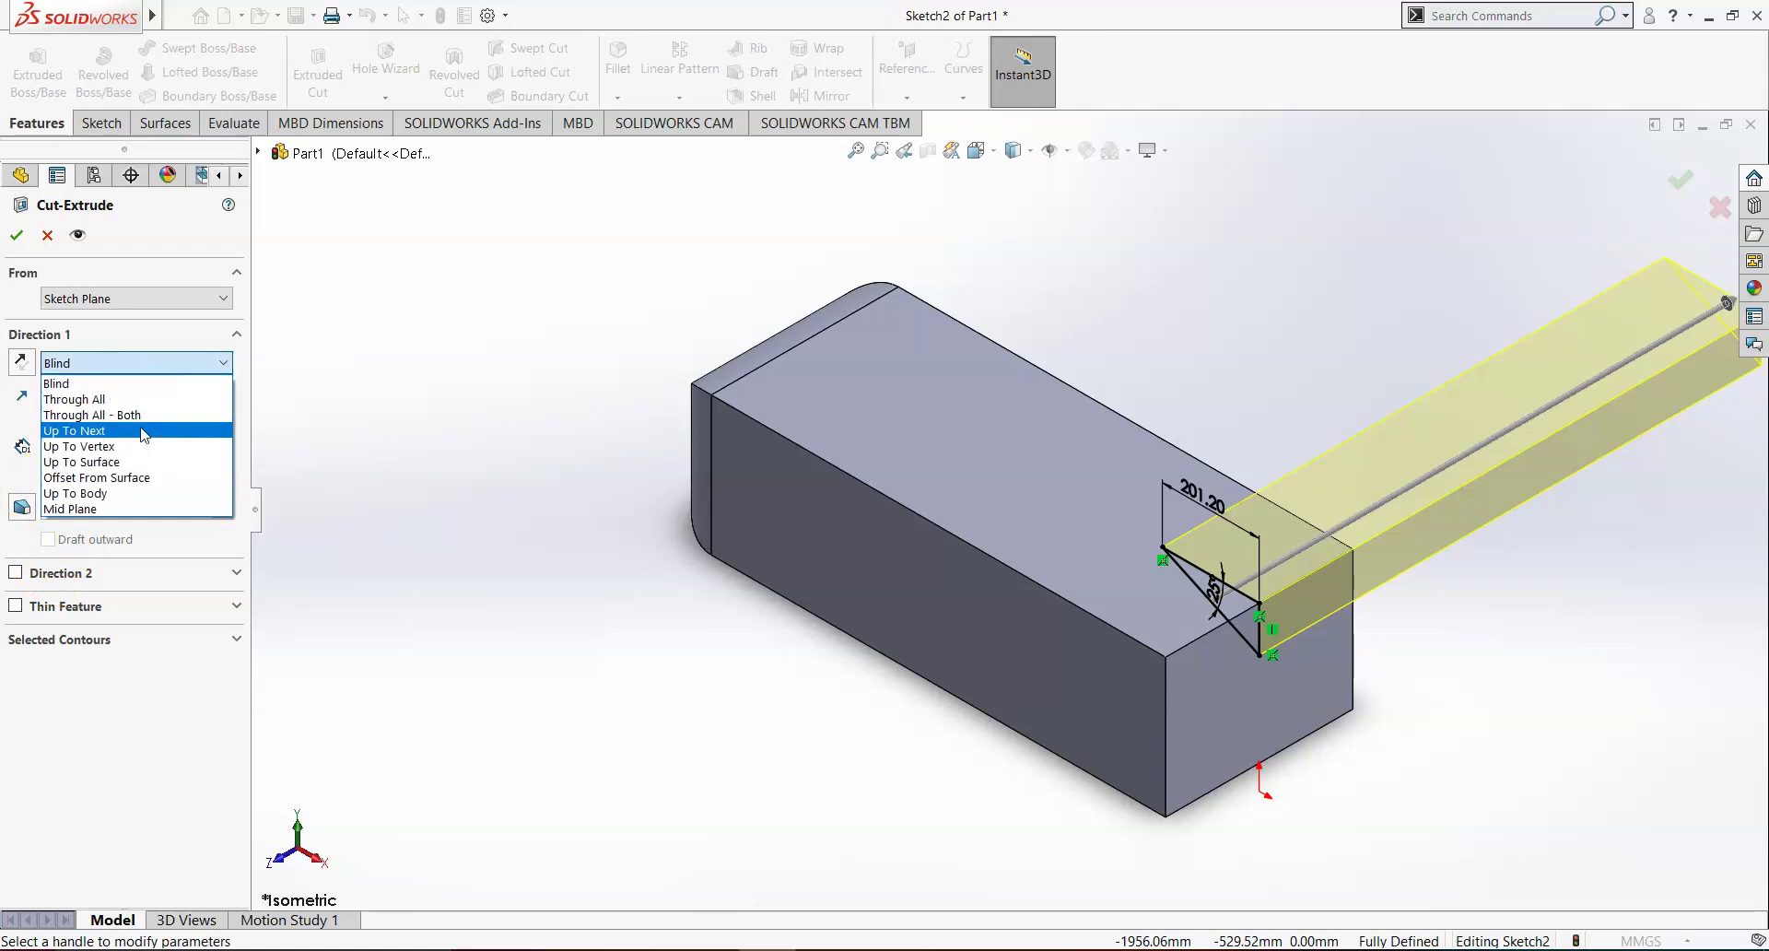
pyautogui.click(159, 415)
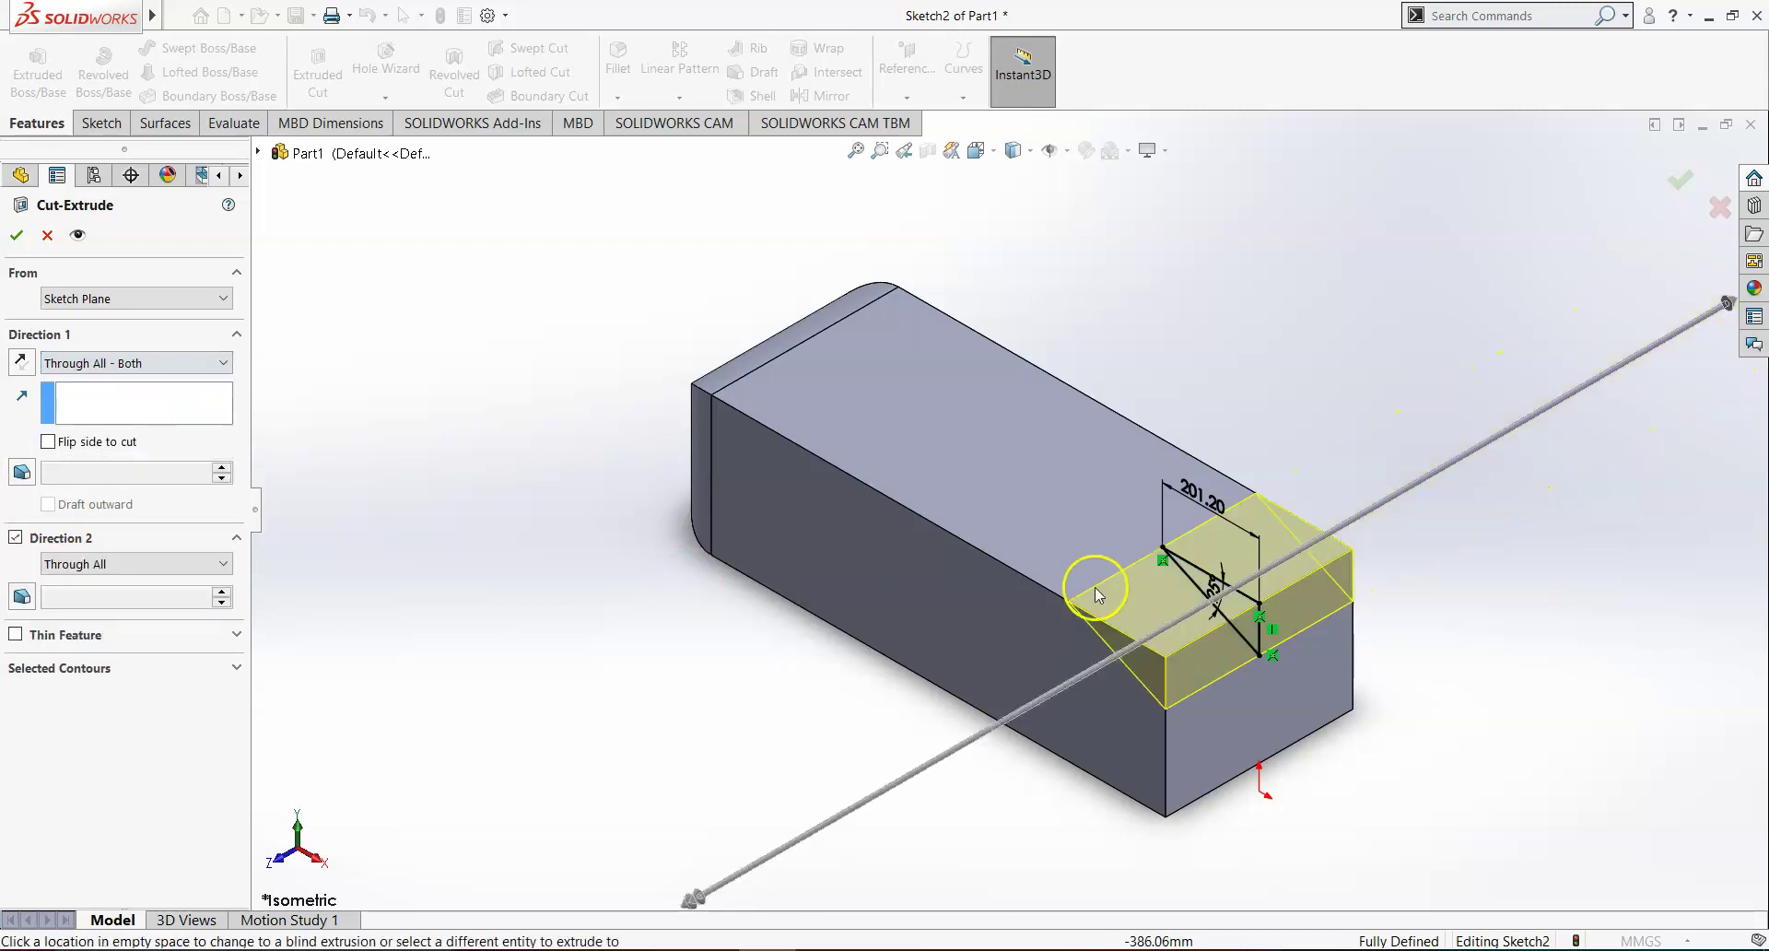
pyautogui.click(16, 237)
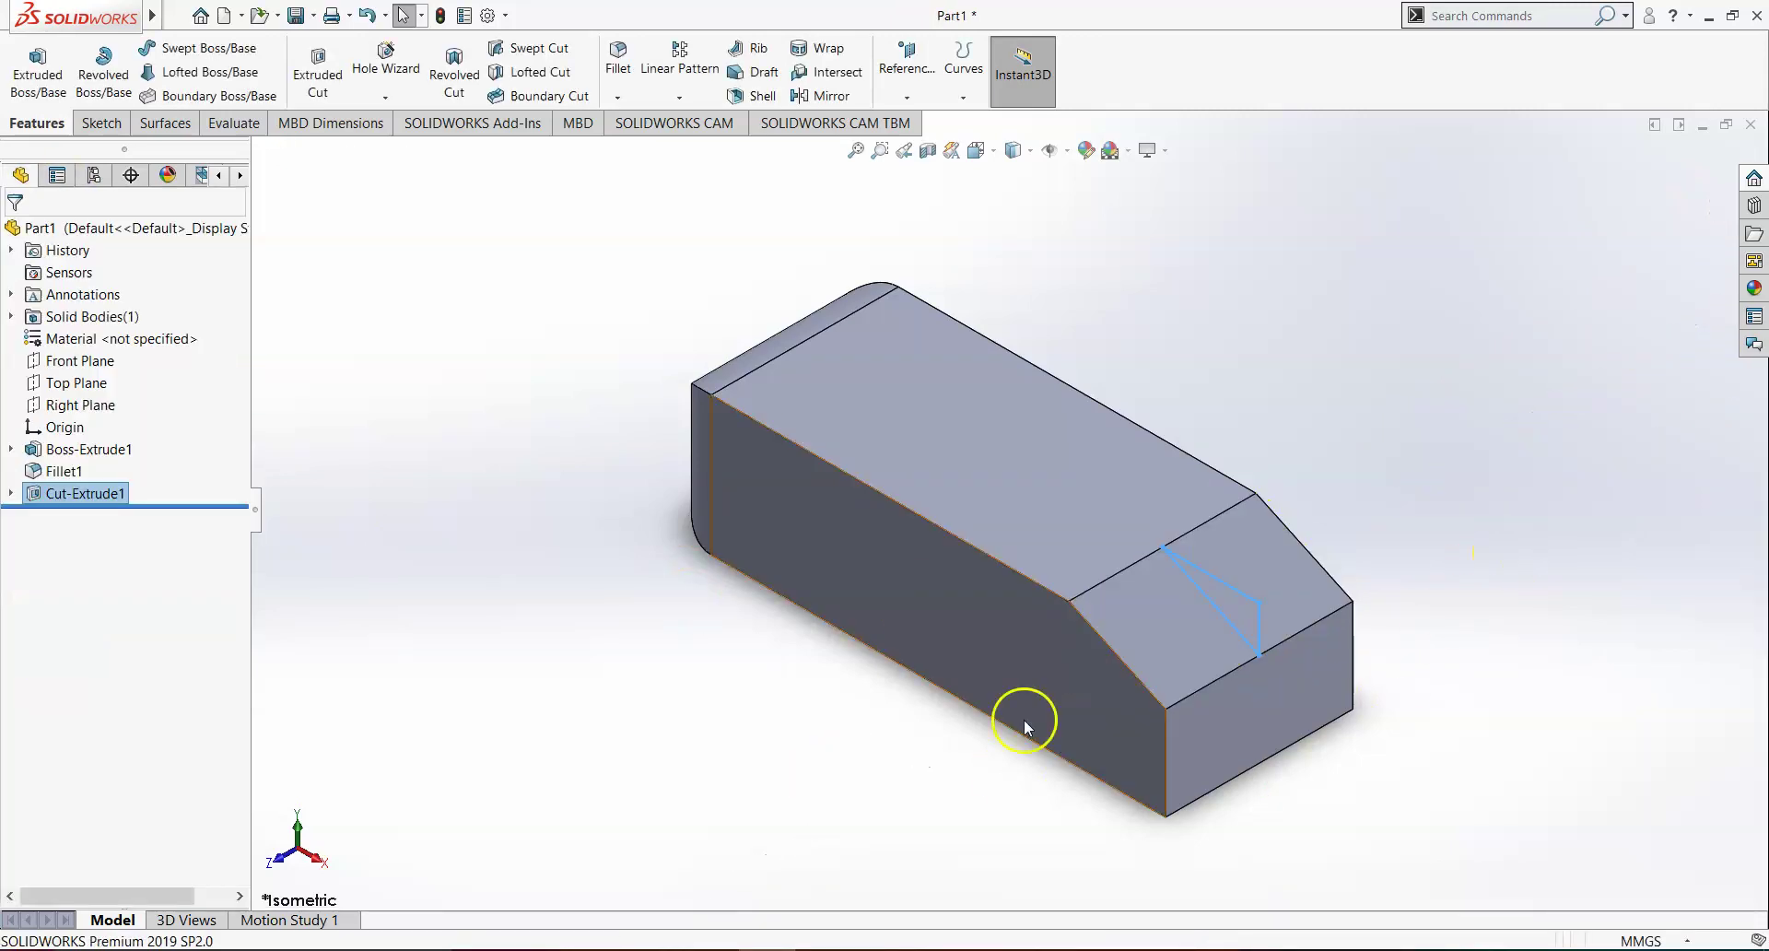
# Check the supports in the reference drawing and start a sketch on the body's flat bottom face, viewed face-on.
pyautogui.press('f')
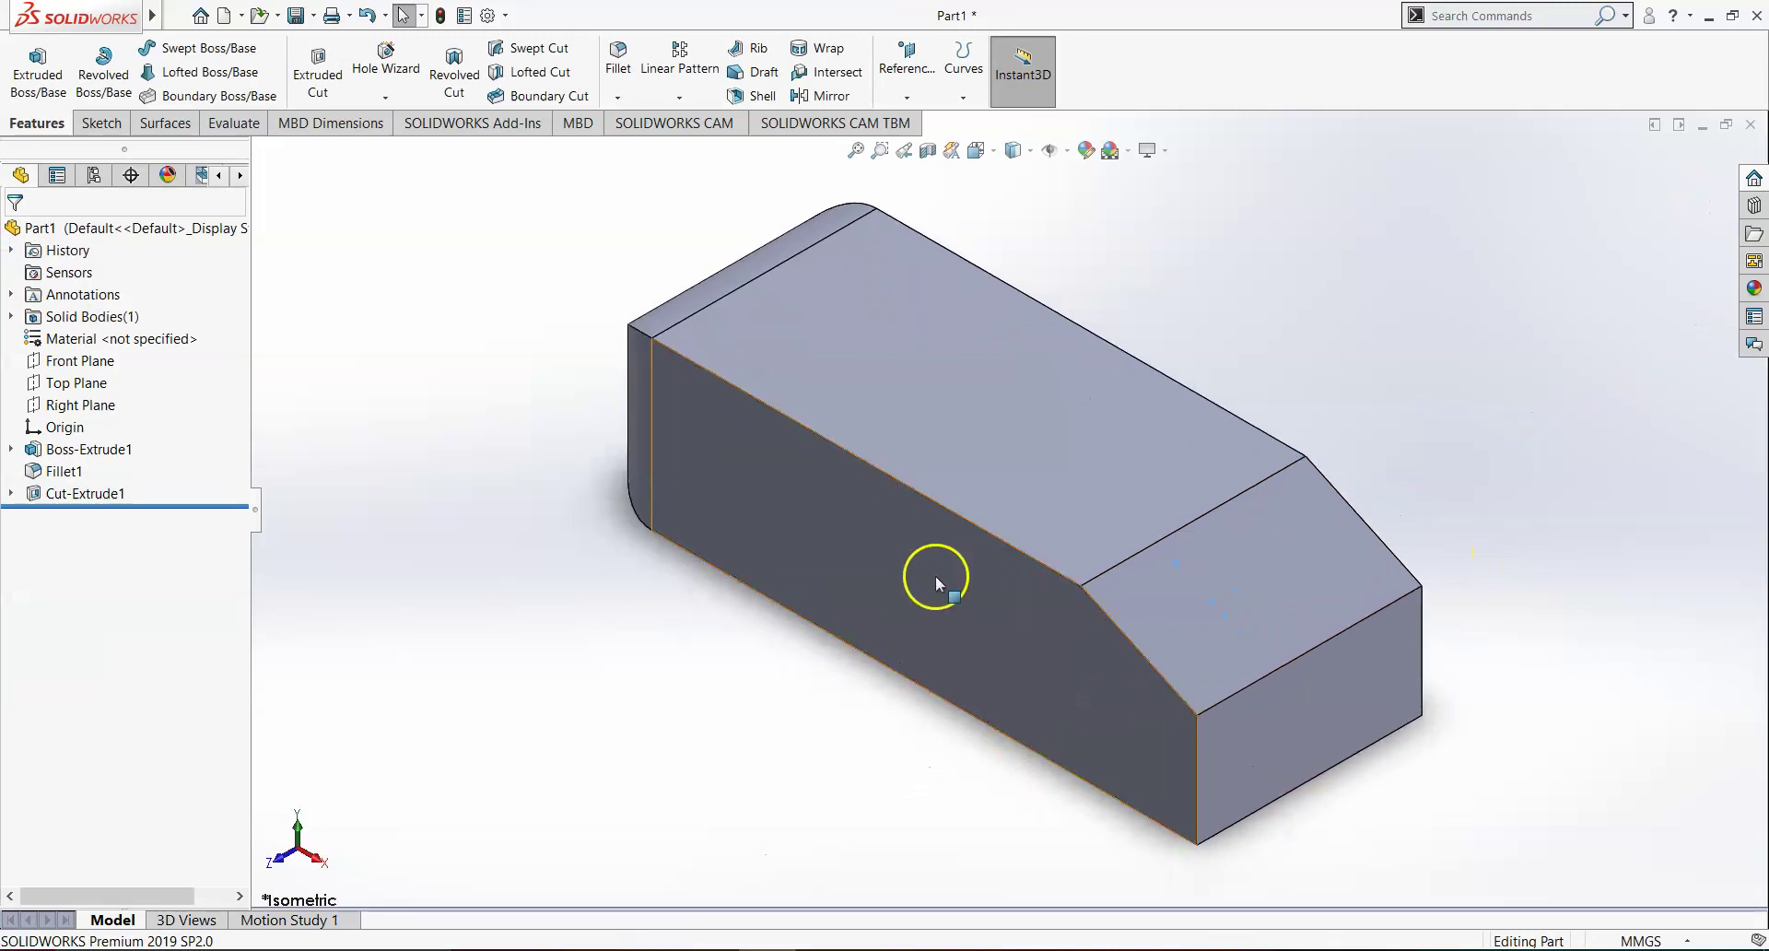
pyautogui.hotkey('alt', 'Tab')
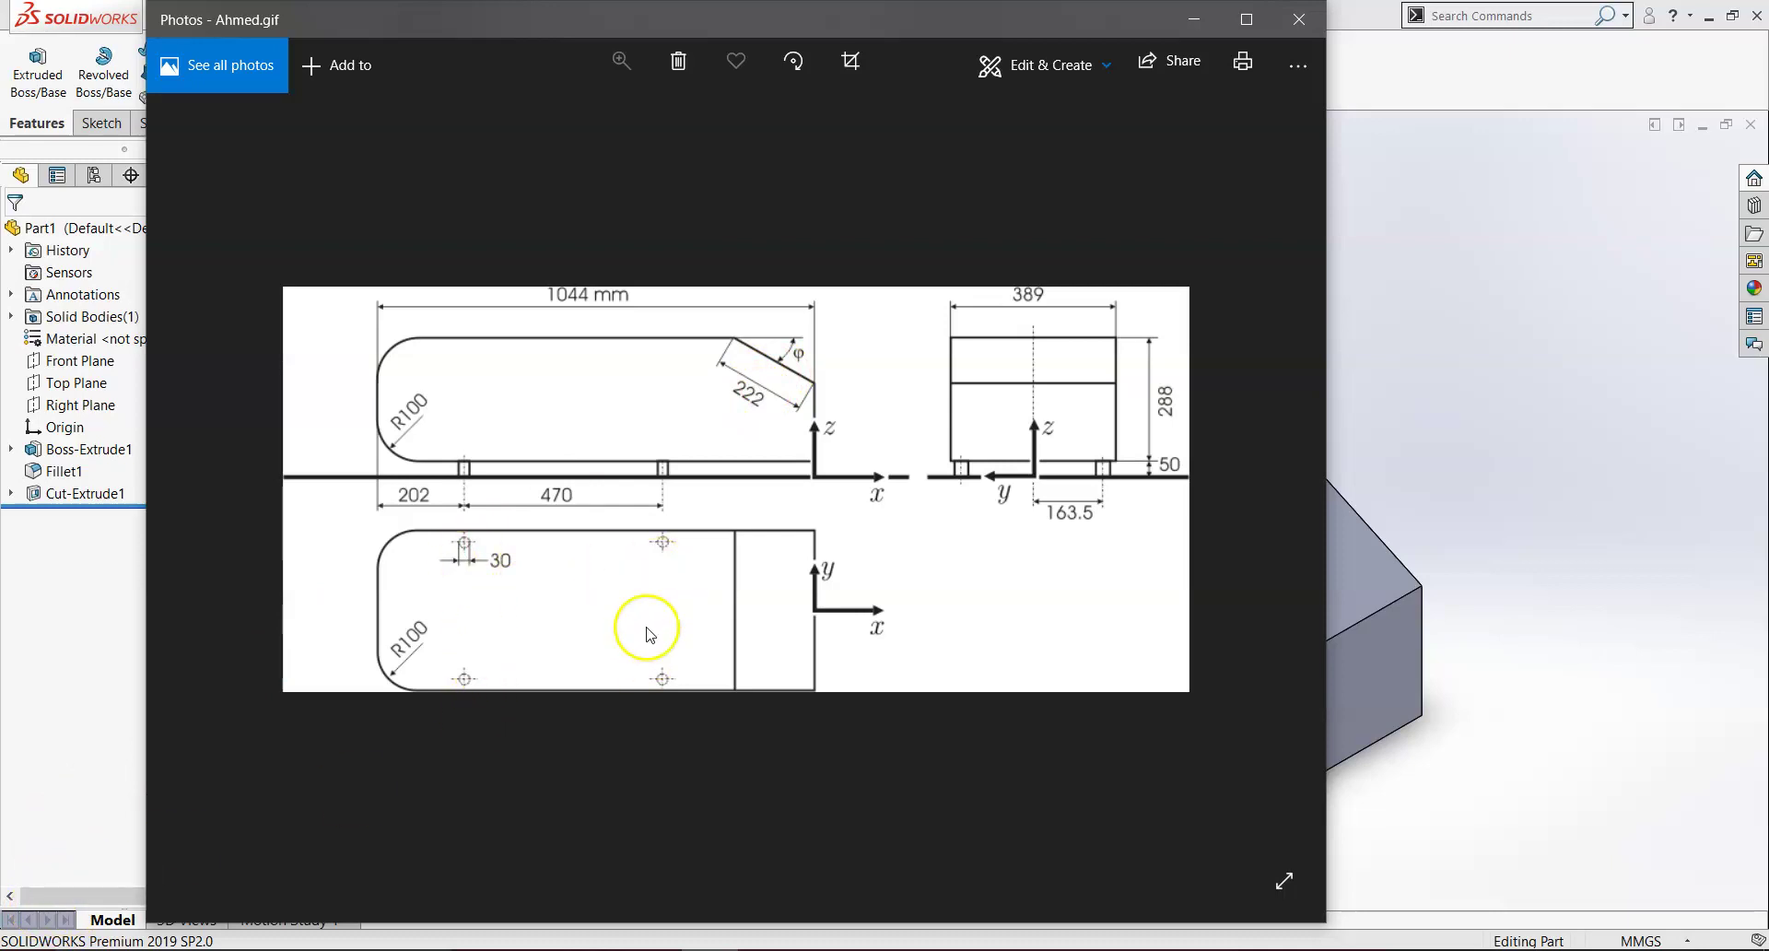
pyautogui.click(1190, 19)
pyautogui.moveTo(748, 674); pyautogui.dragTo(919, 438, button='middle')
pyautogui.click(919, 438)
pyautogui.click(1014, 400)
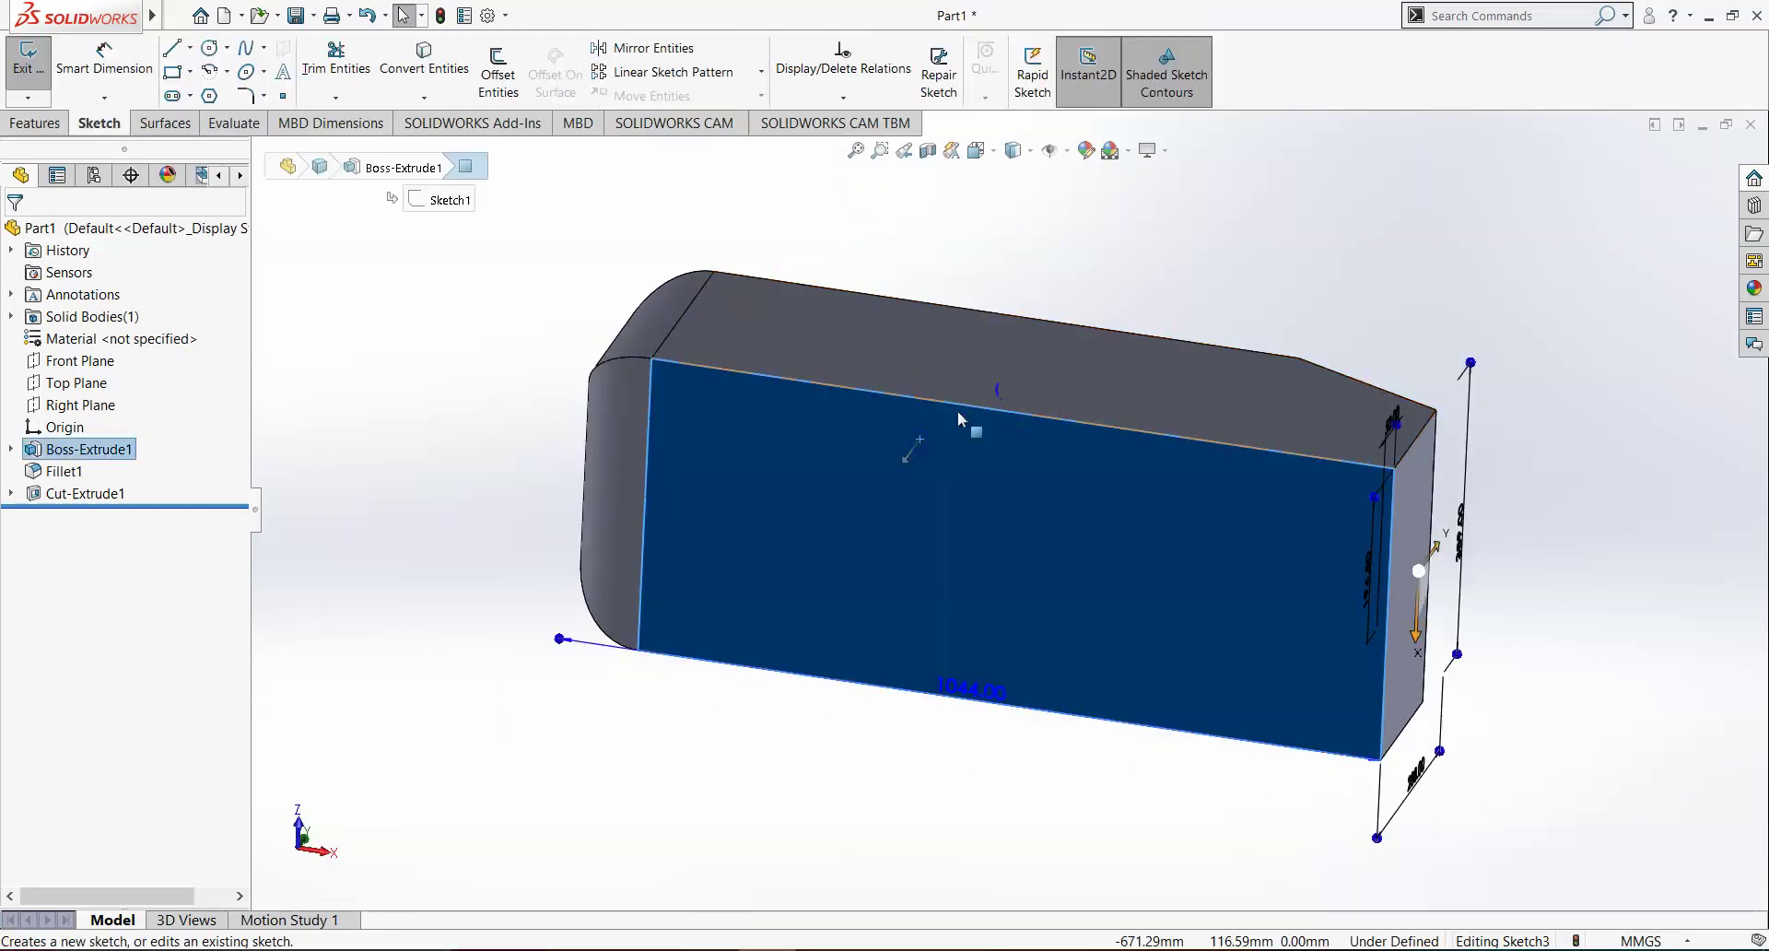
pyautogui.rightClick(102, 530)
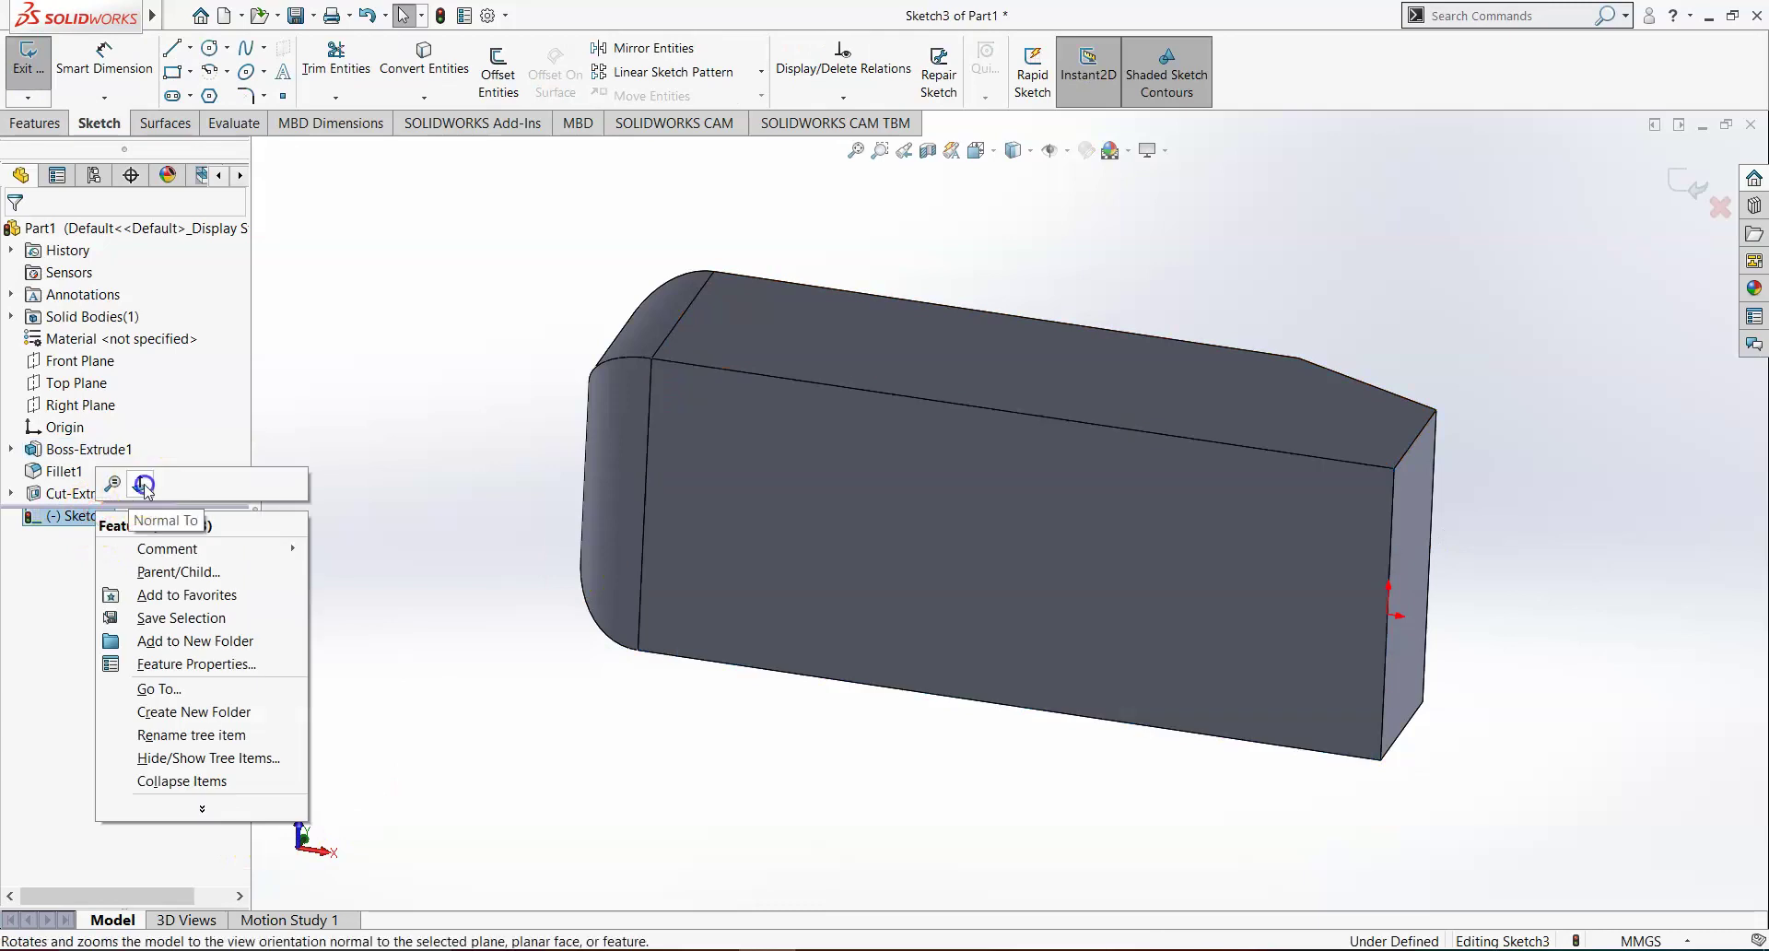
pyautogui.click(140, 481)
# Sketch a horizontal construction centerline through the origin, running along the bottom face and past its rear edge.
pyautogui.click(173, 12)
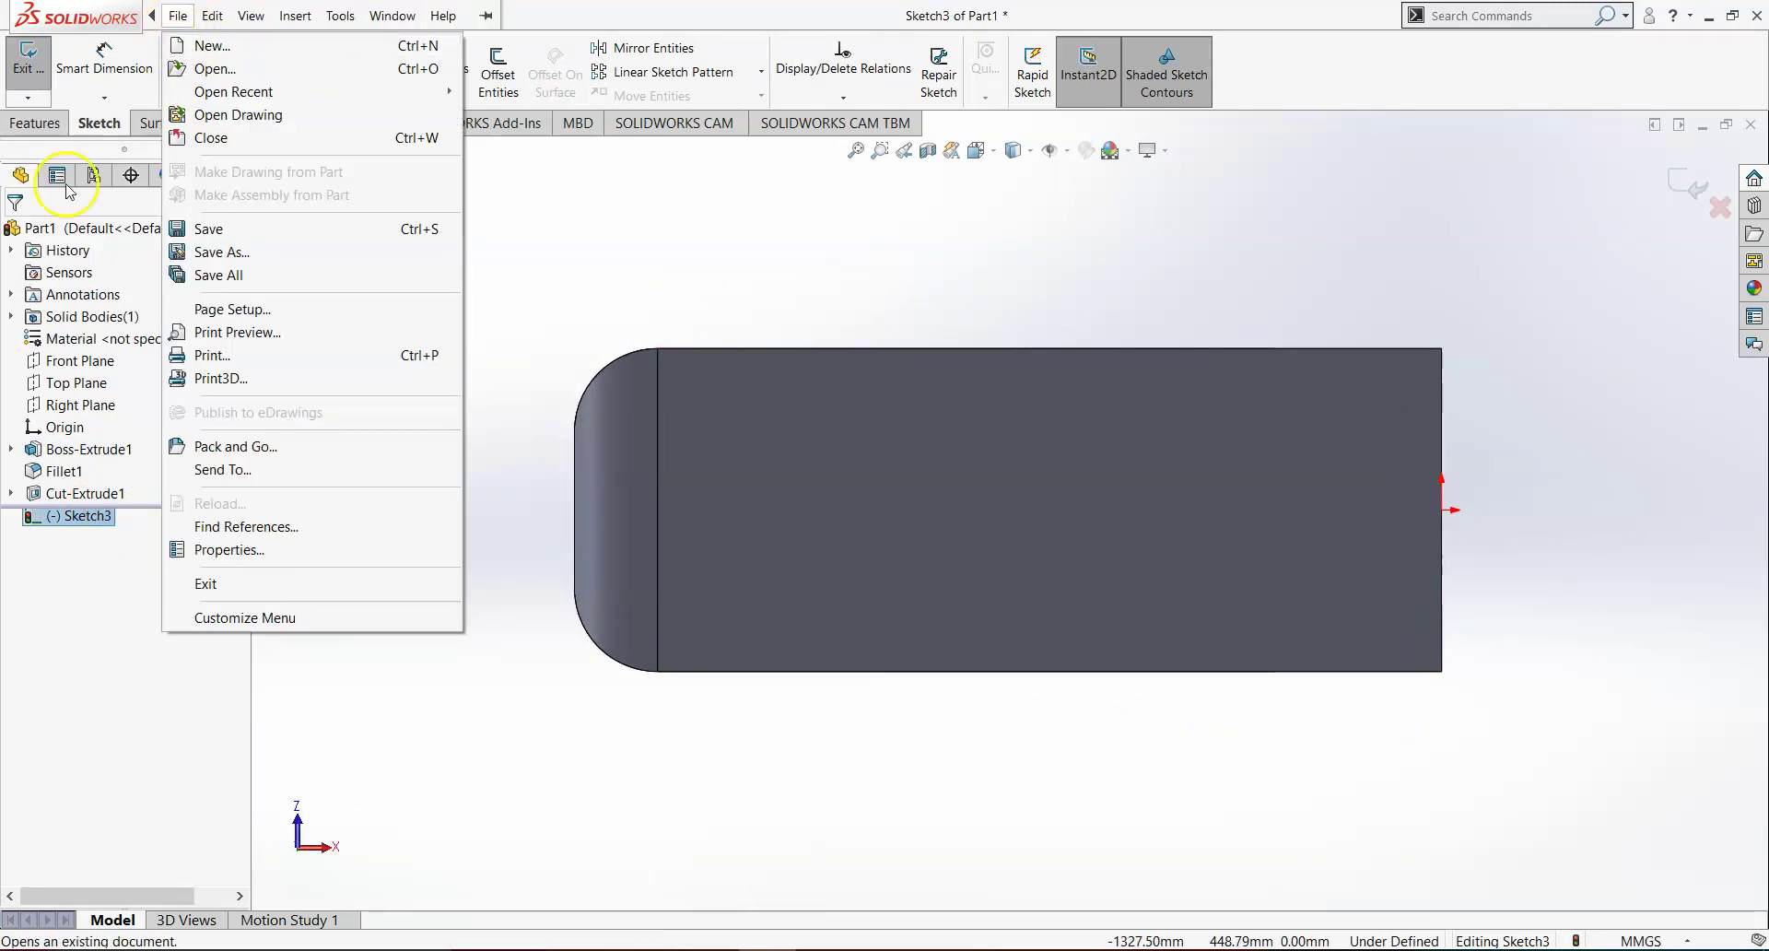
pyautogui.click(608, 233)
pyautogui.click(189, 47)
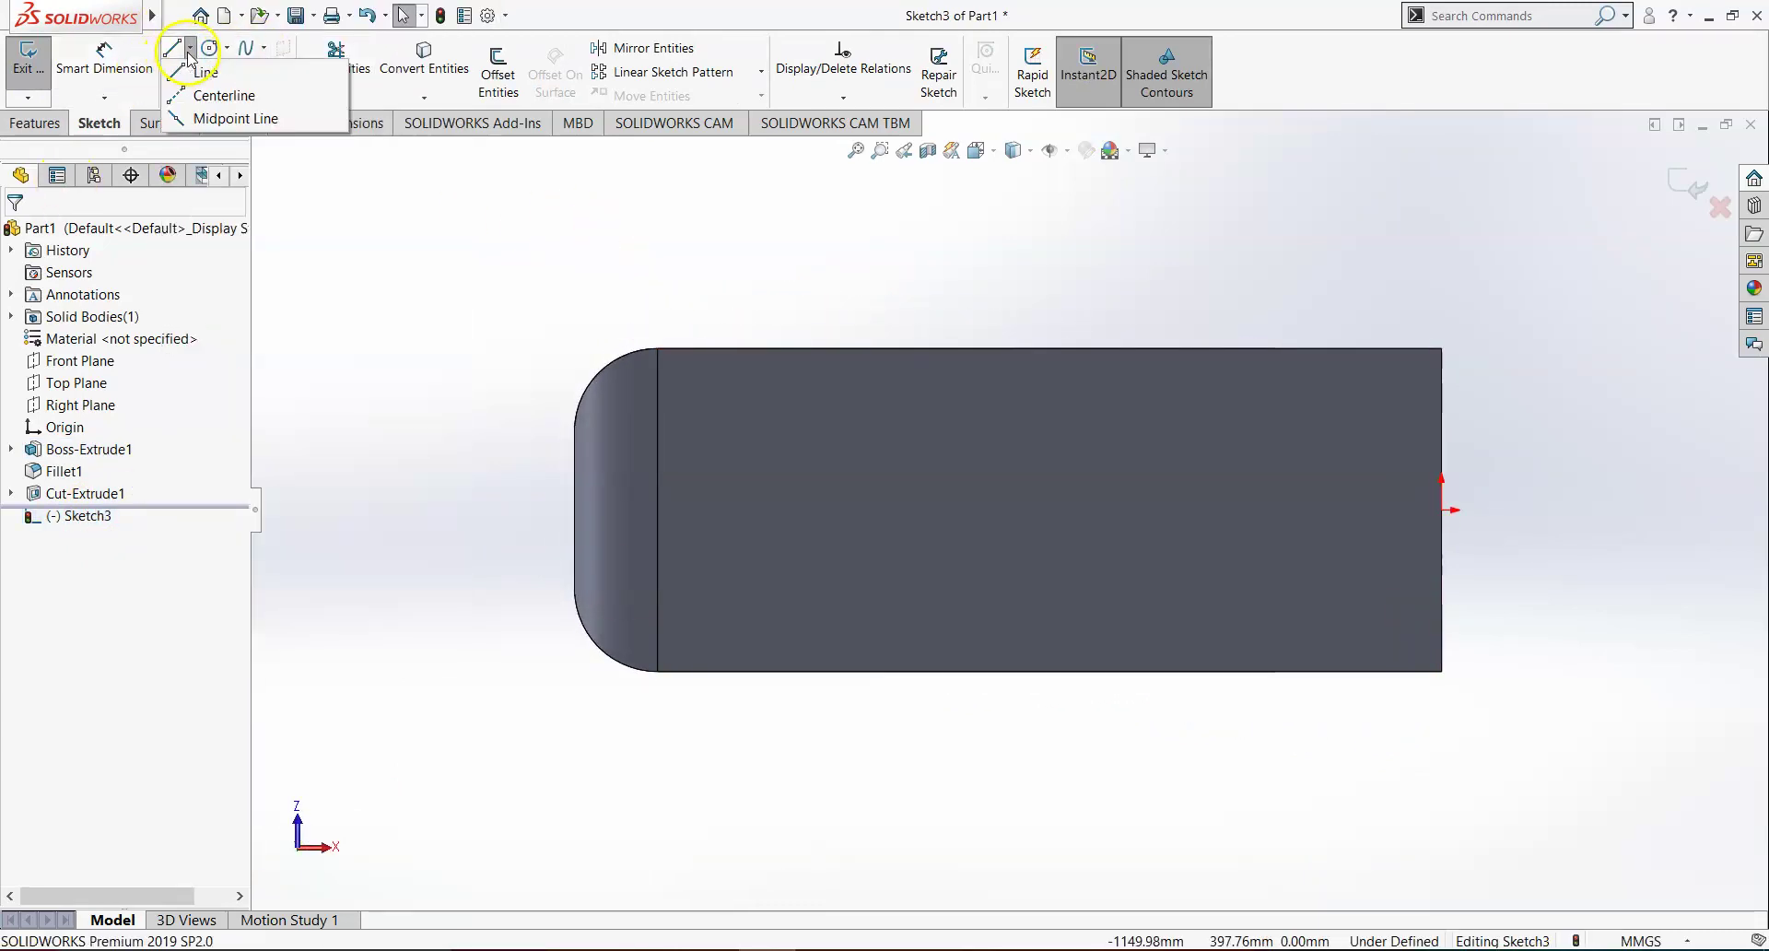
pyautogui.click(213, 91)
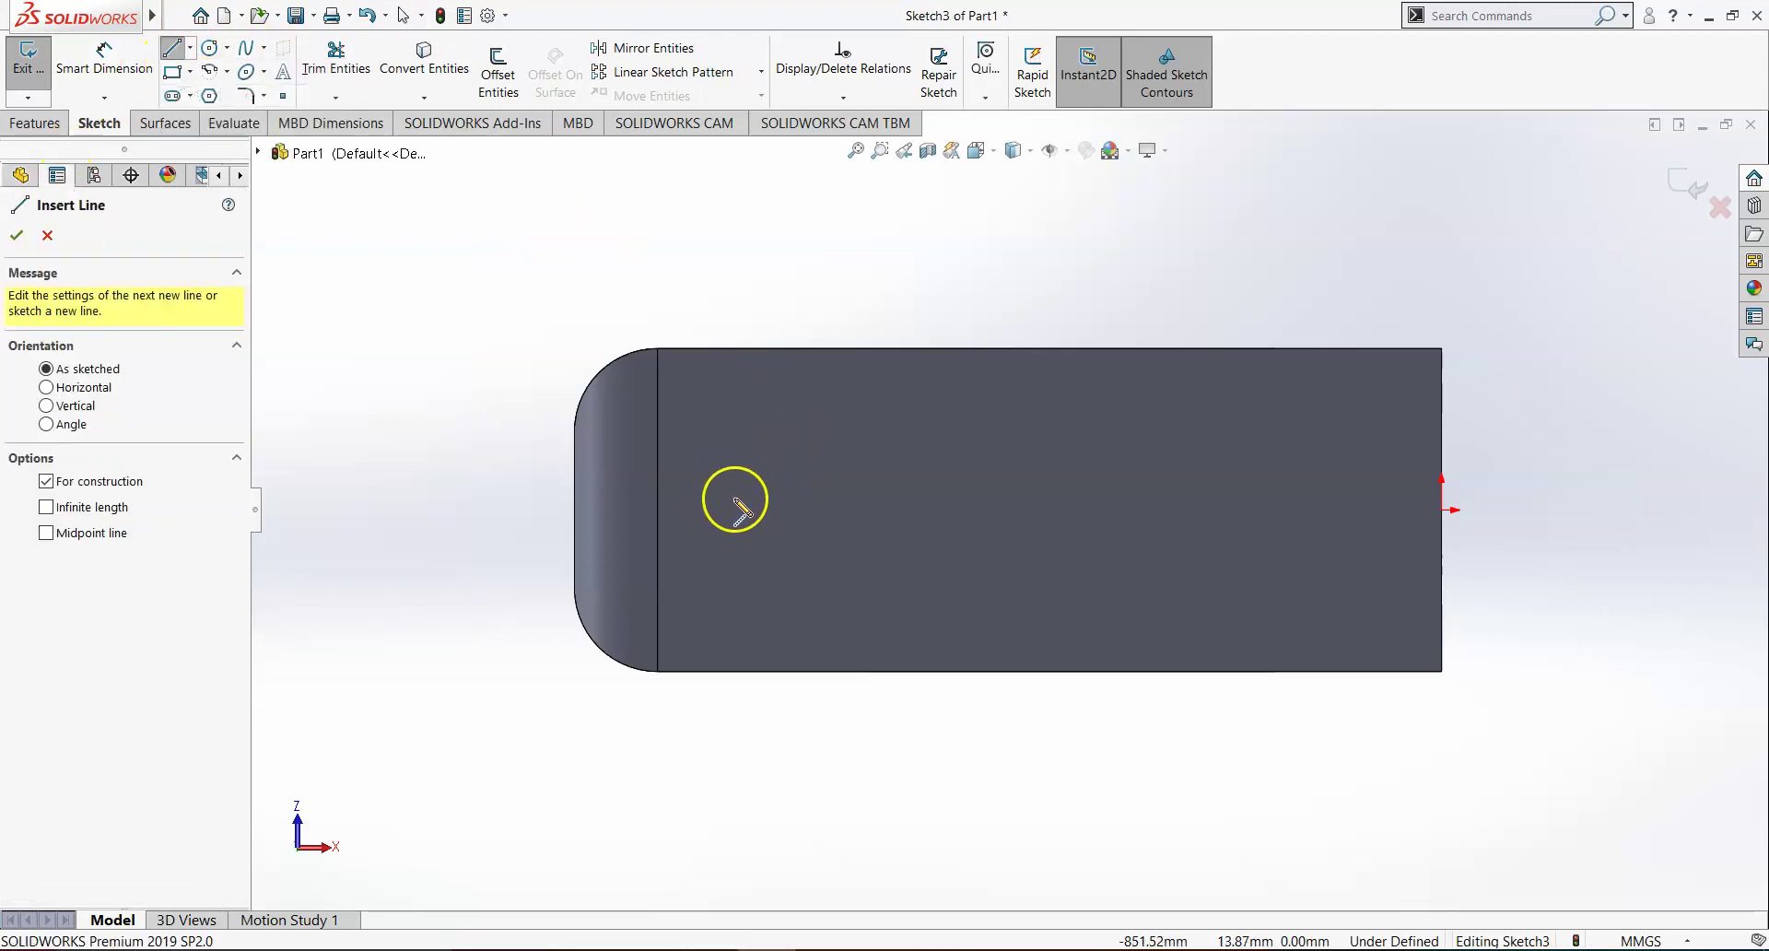
pyautogui.moveTo(748, 509); pyautogui.dragTo(1599, 510)
pyautogui.press('Escape')
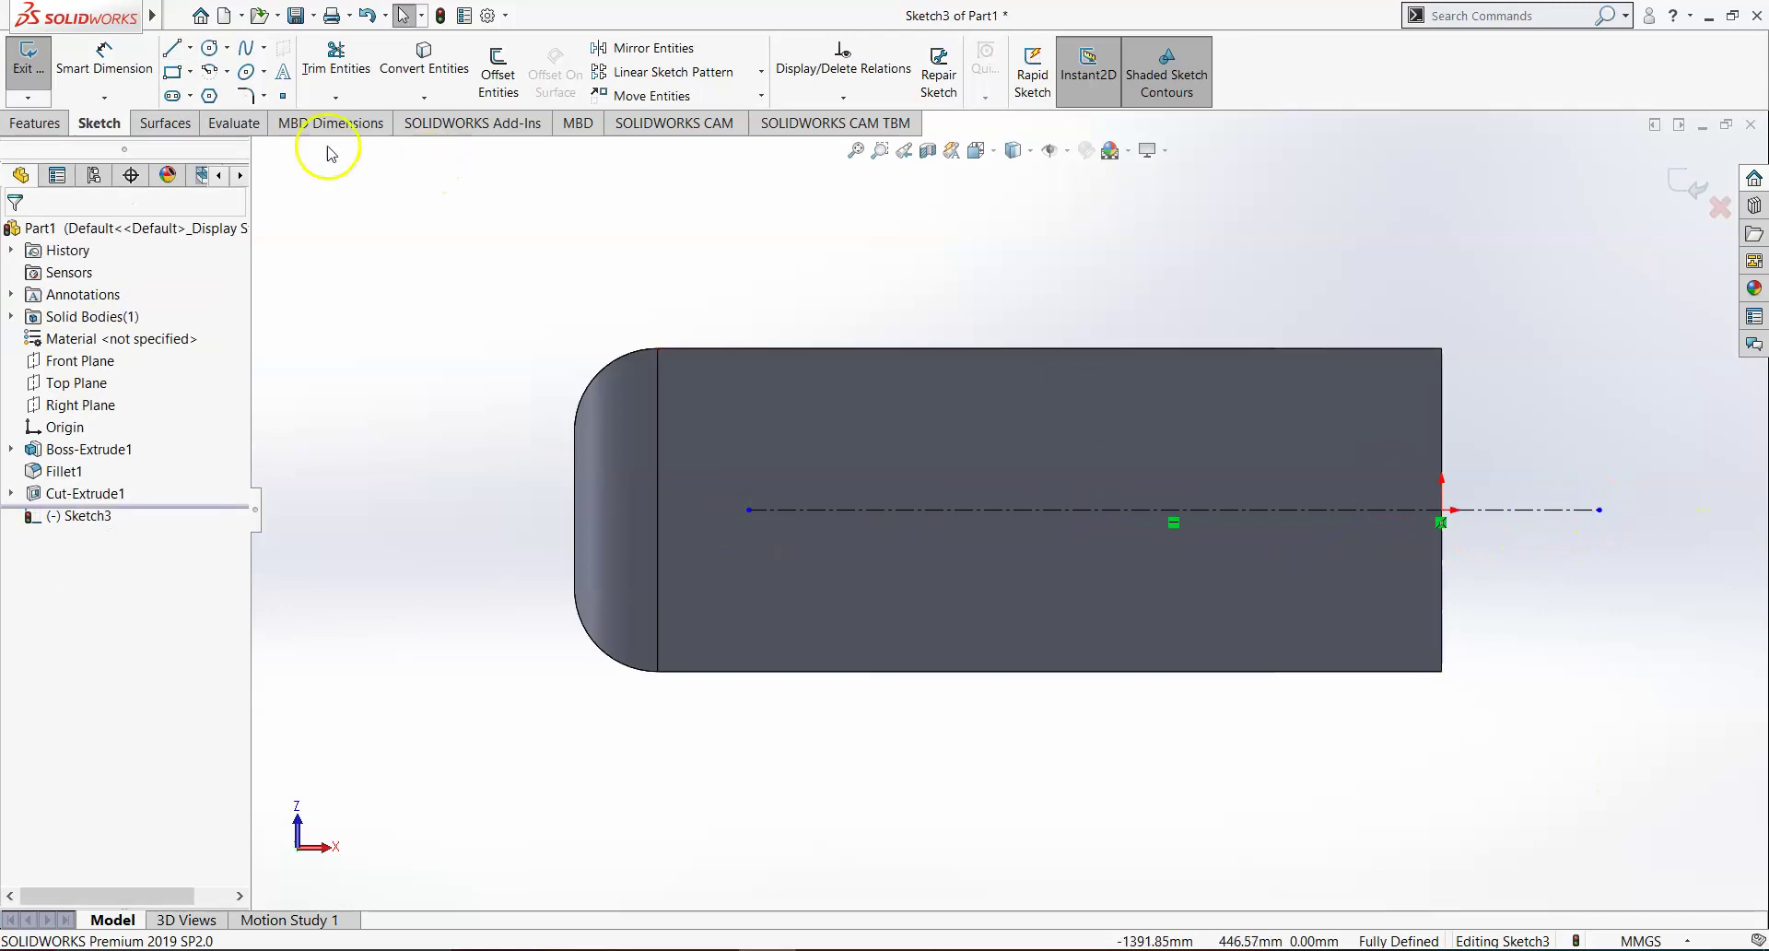
# Sketch two circles above the centerline, about 68 mm in diameter near the nose and about 65 mm farther back.
pyautogui.click(223, 48)
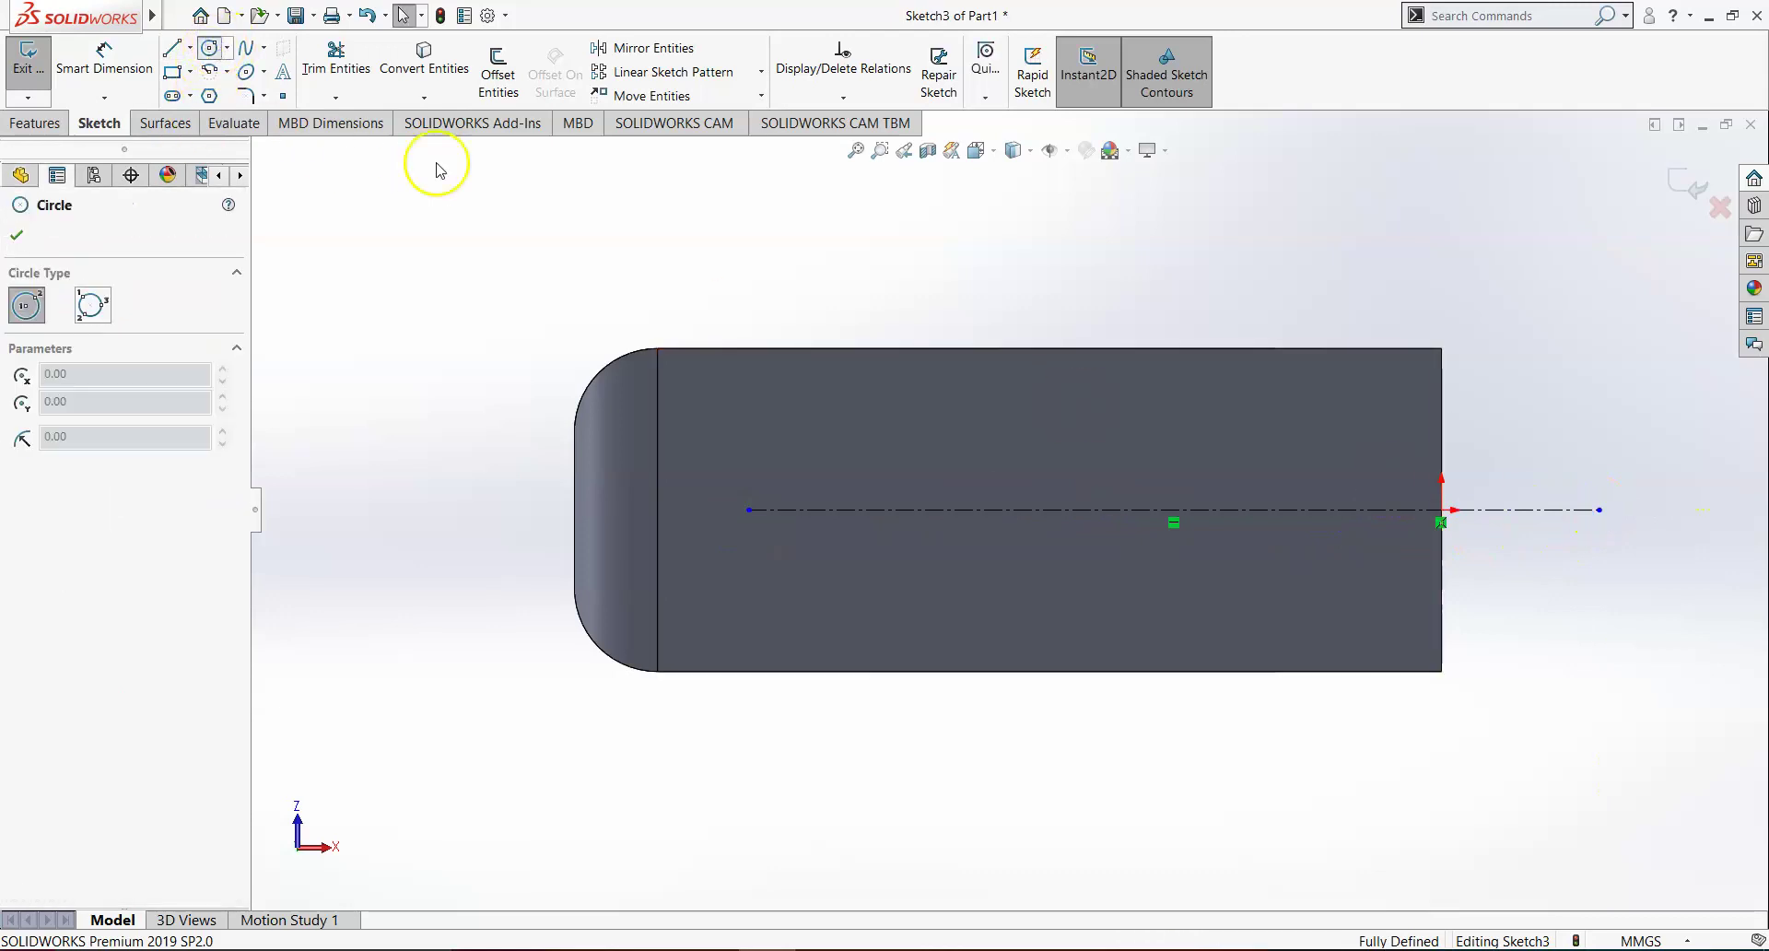
pyautogui.click(809, 399)
pyautogui.click(831, 419)
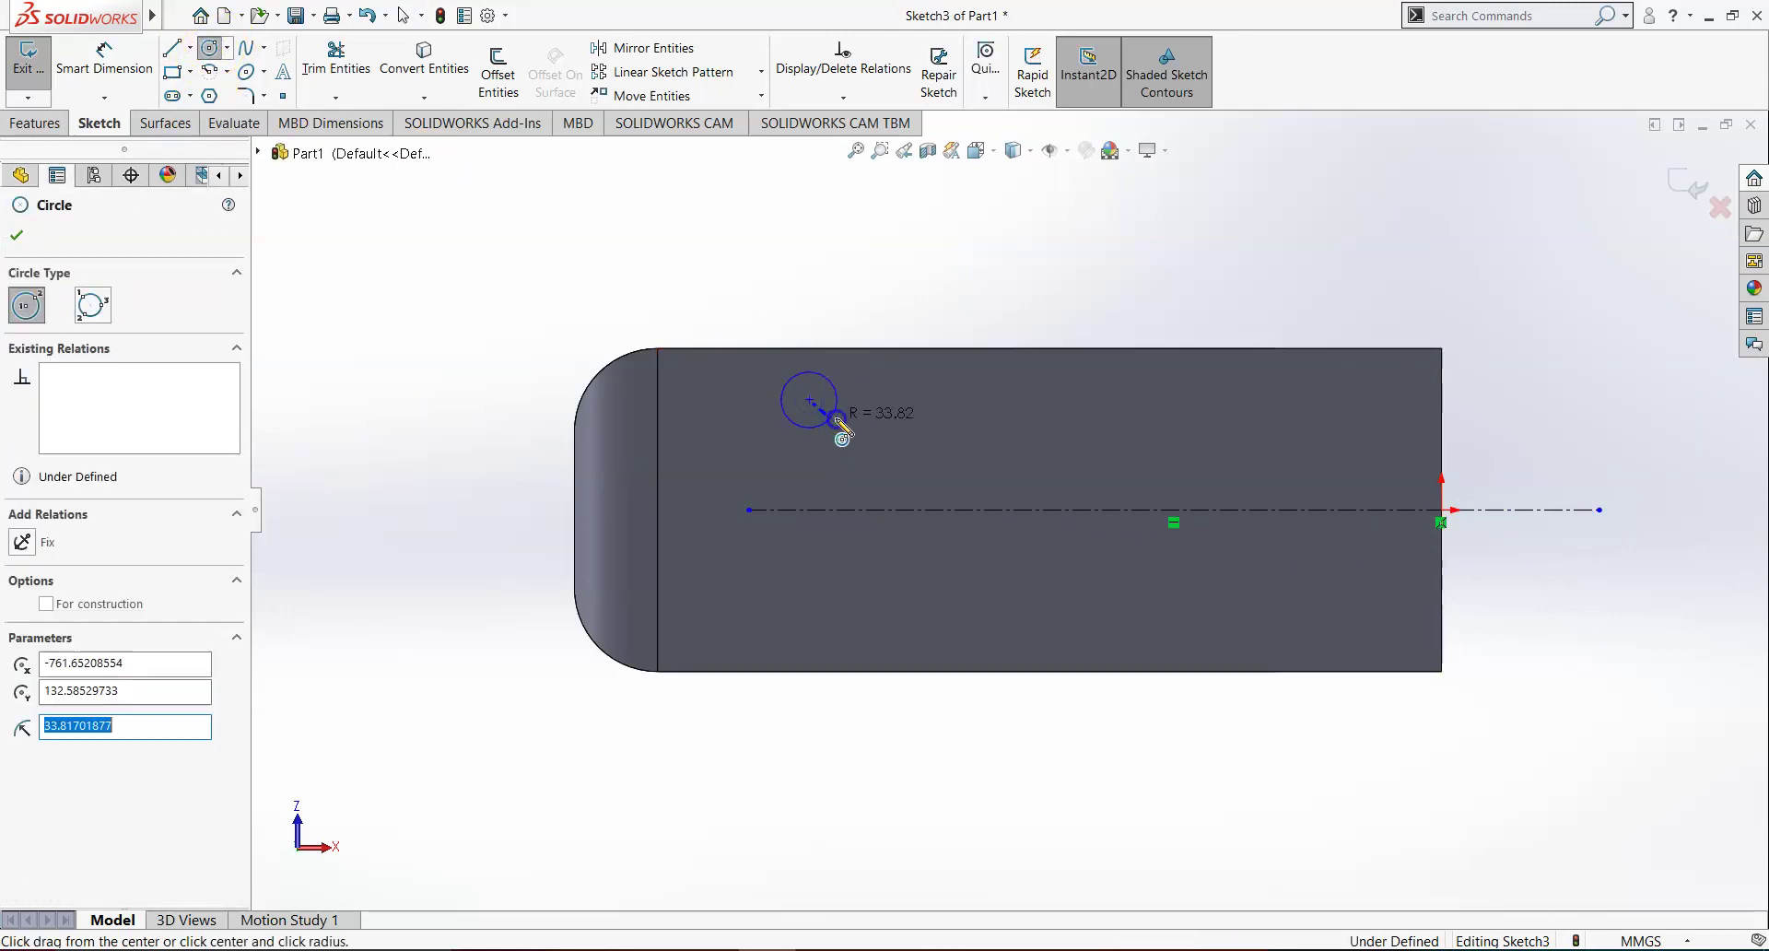
pyautogui.click(1168, 400)
pyautogui.click(1184, 433)
pyautogui.press('Escape')
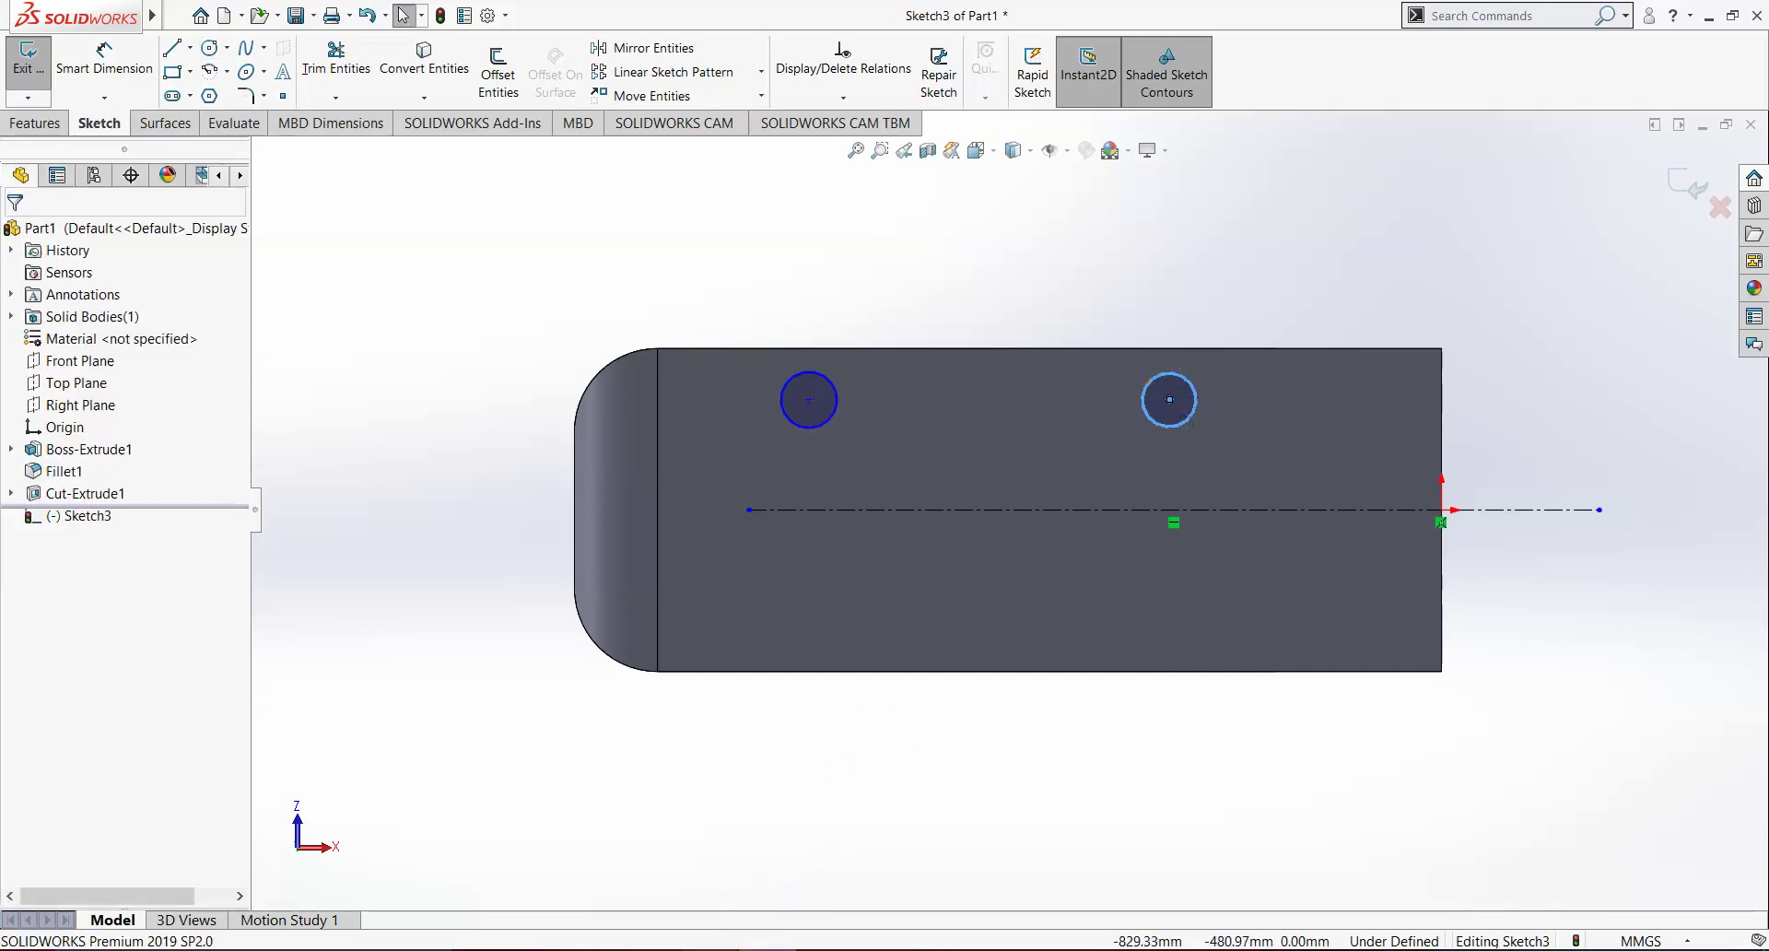
# Look up the support diameter in the reference drawing and dimension both circles to a diameter of 30 mm.
pyautogui.click(710, 950)
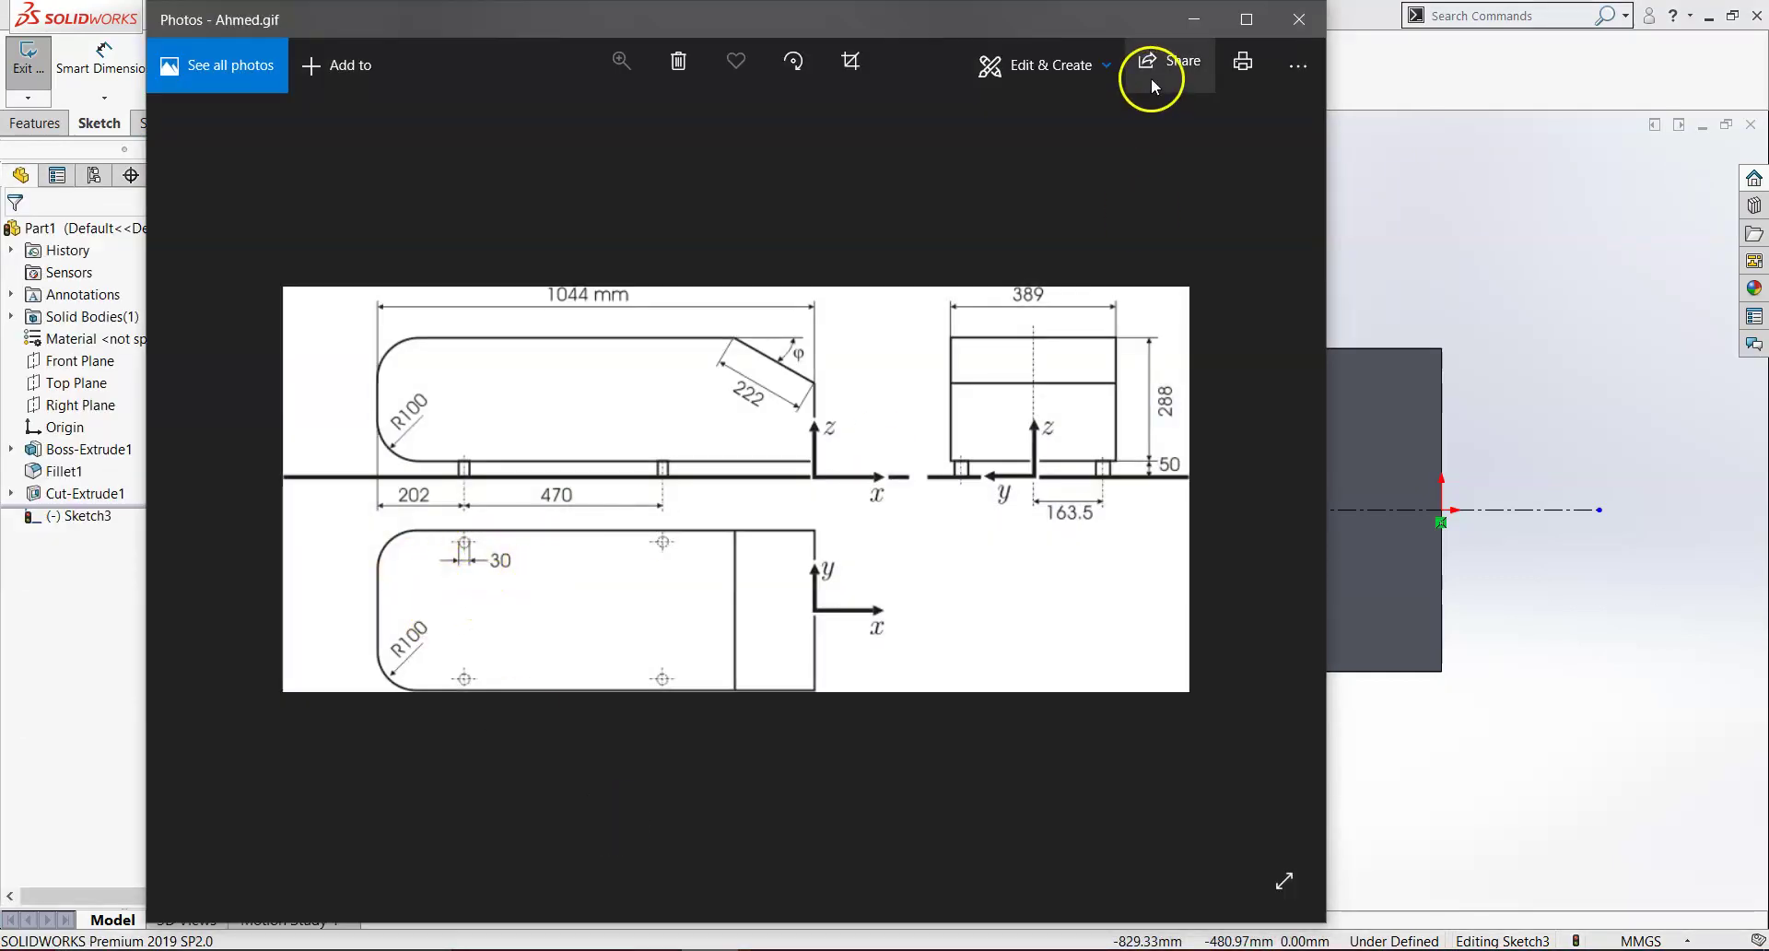
pyautogui.click(1193, 19)
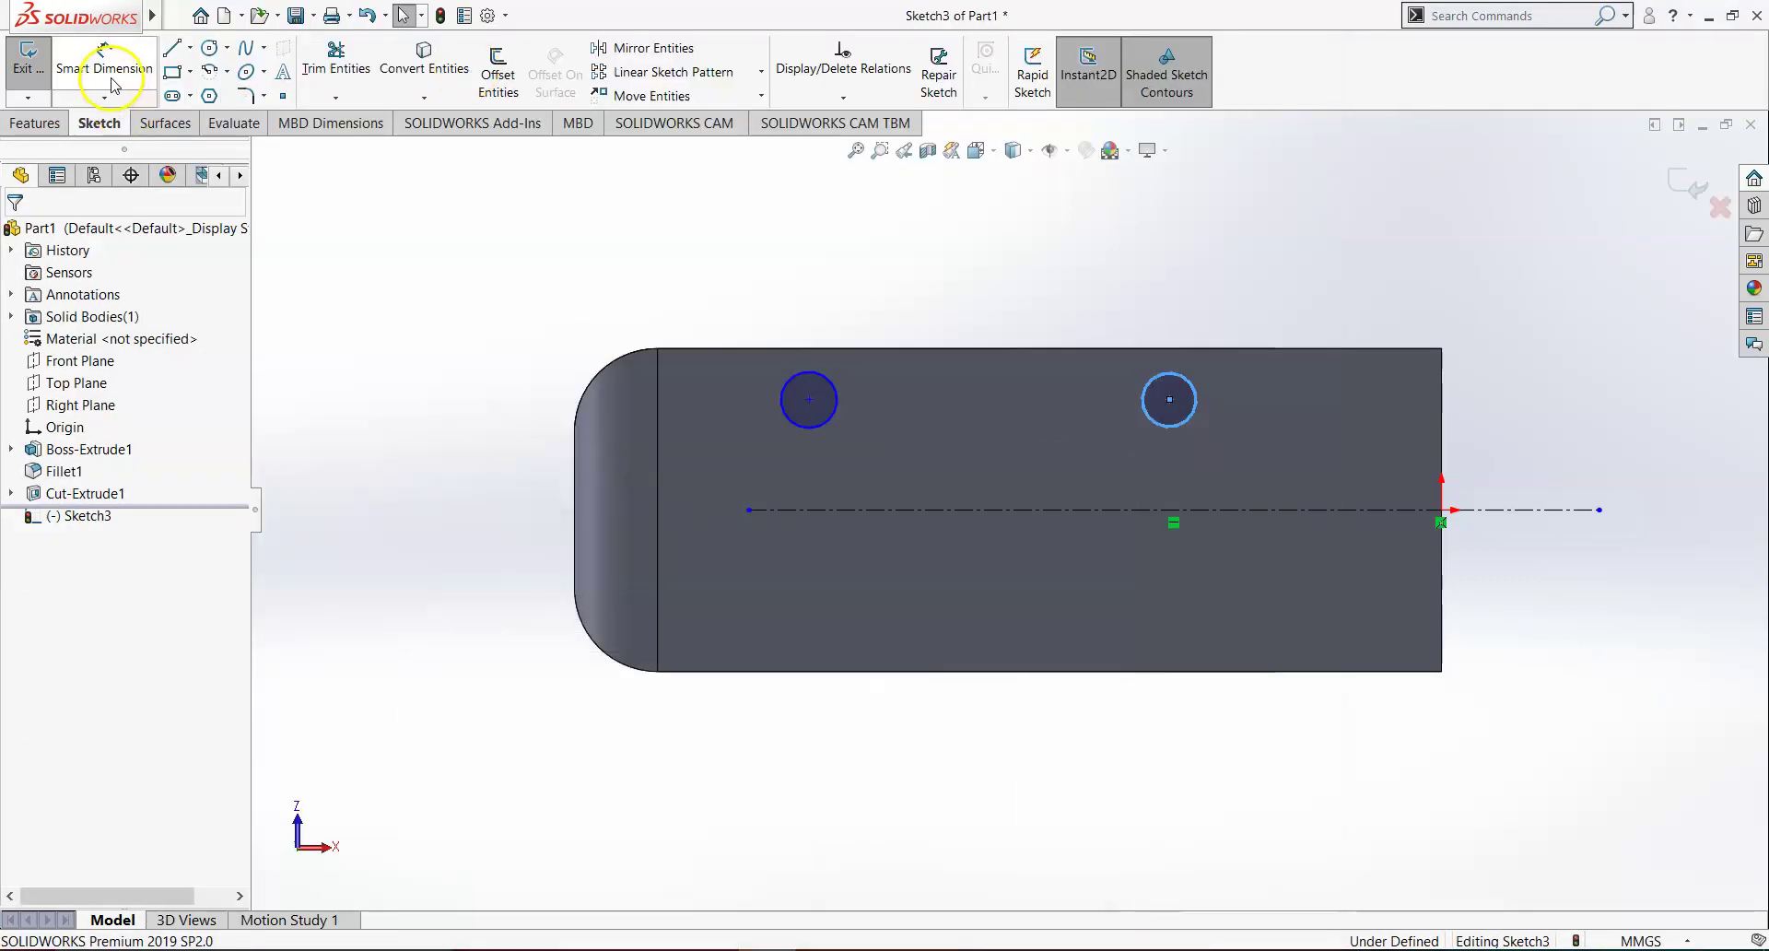
pyautogui.click(810, 372)
pyautogui.click(822, 287)
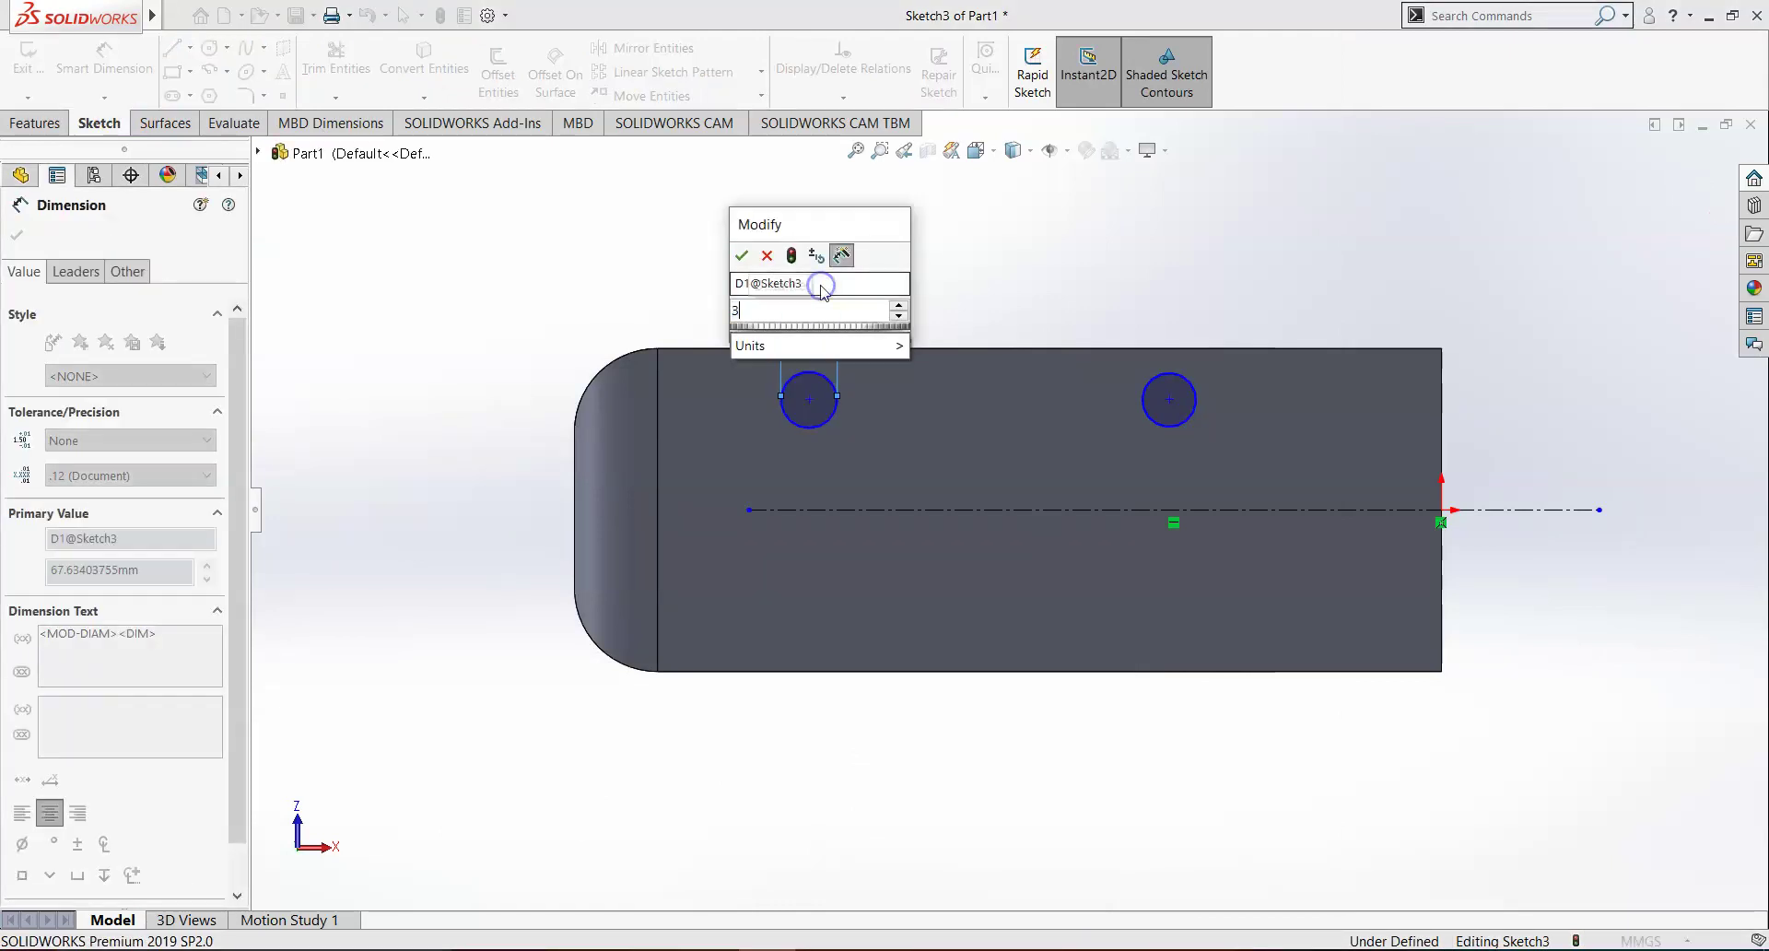
pyautogui.write('30')
pyautogui.press('Return')
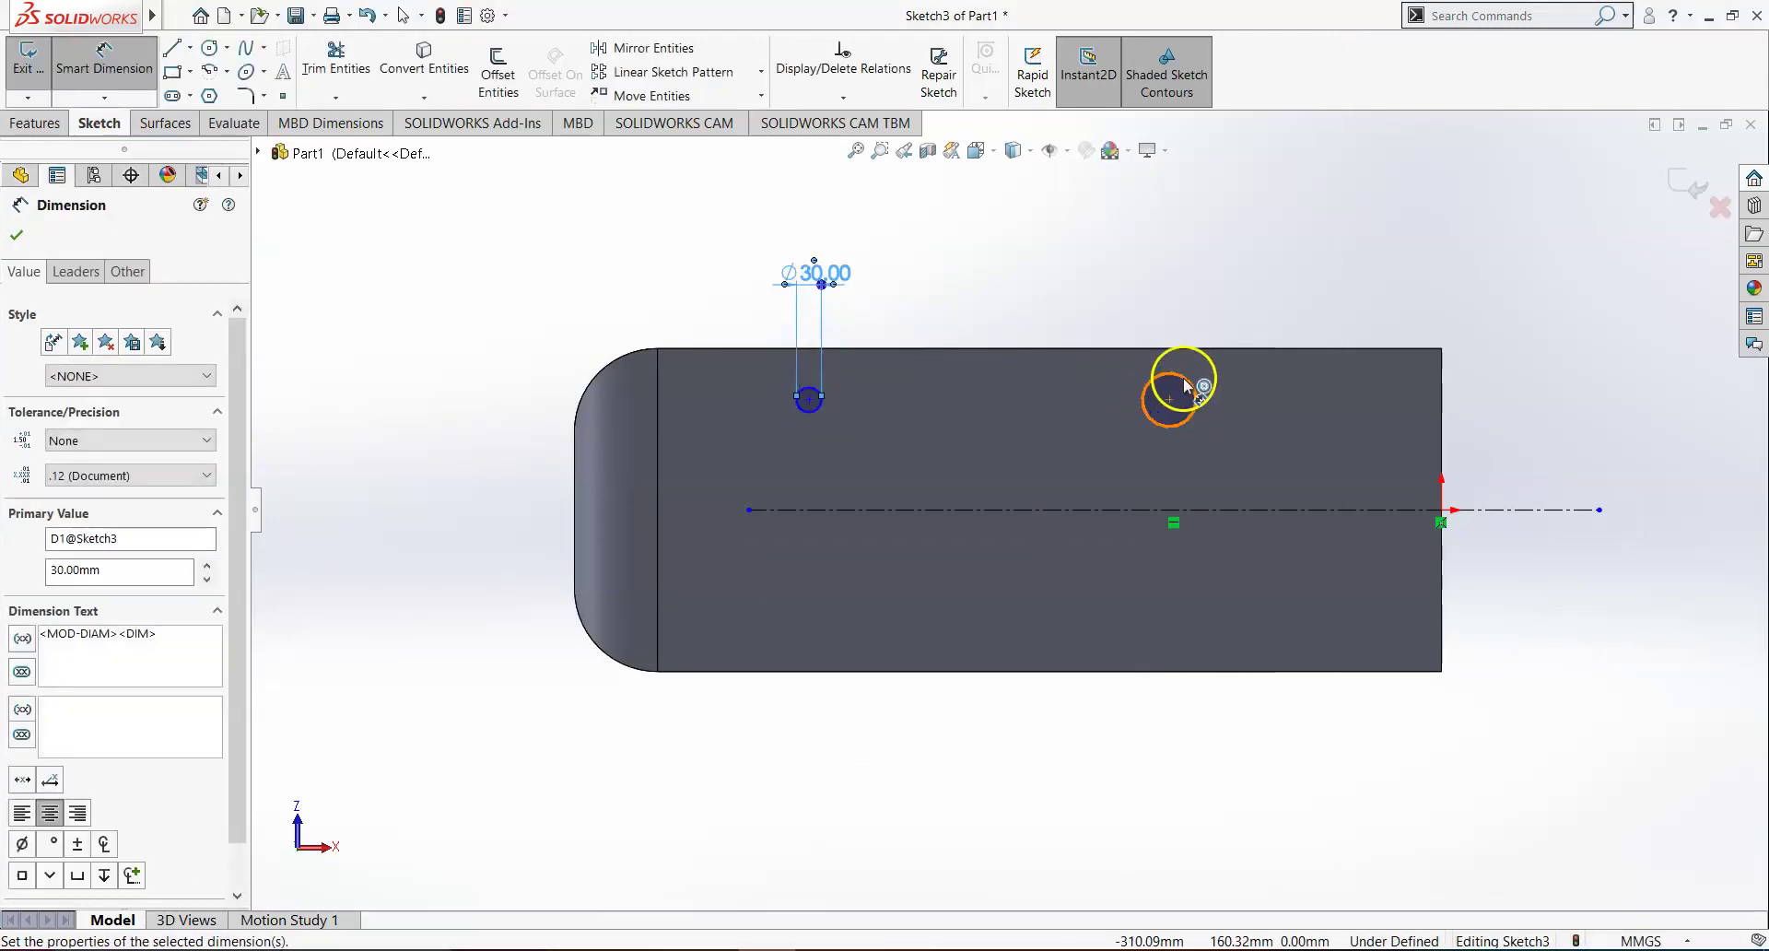
pyautogui.click(1194, 385)
pyautogui.click(1182, 285)
pyautogui.write('30')
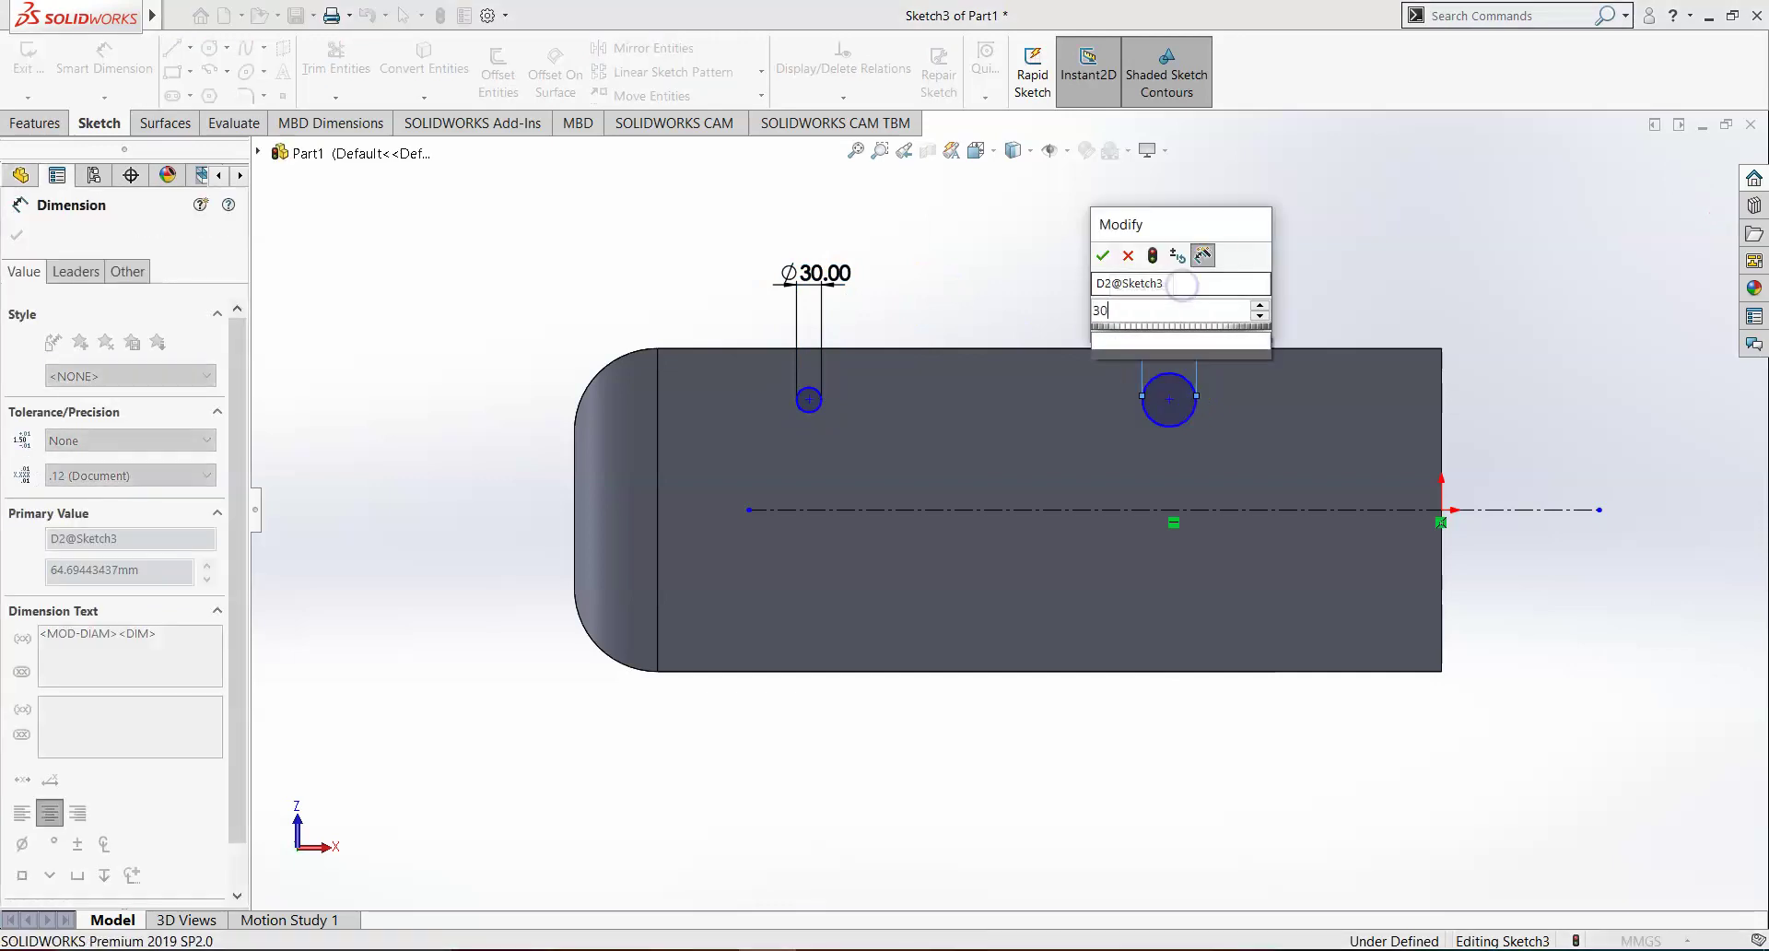
pyautogui.press('Return')
pyautogui.press('Escape')
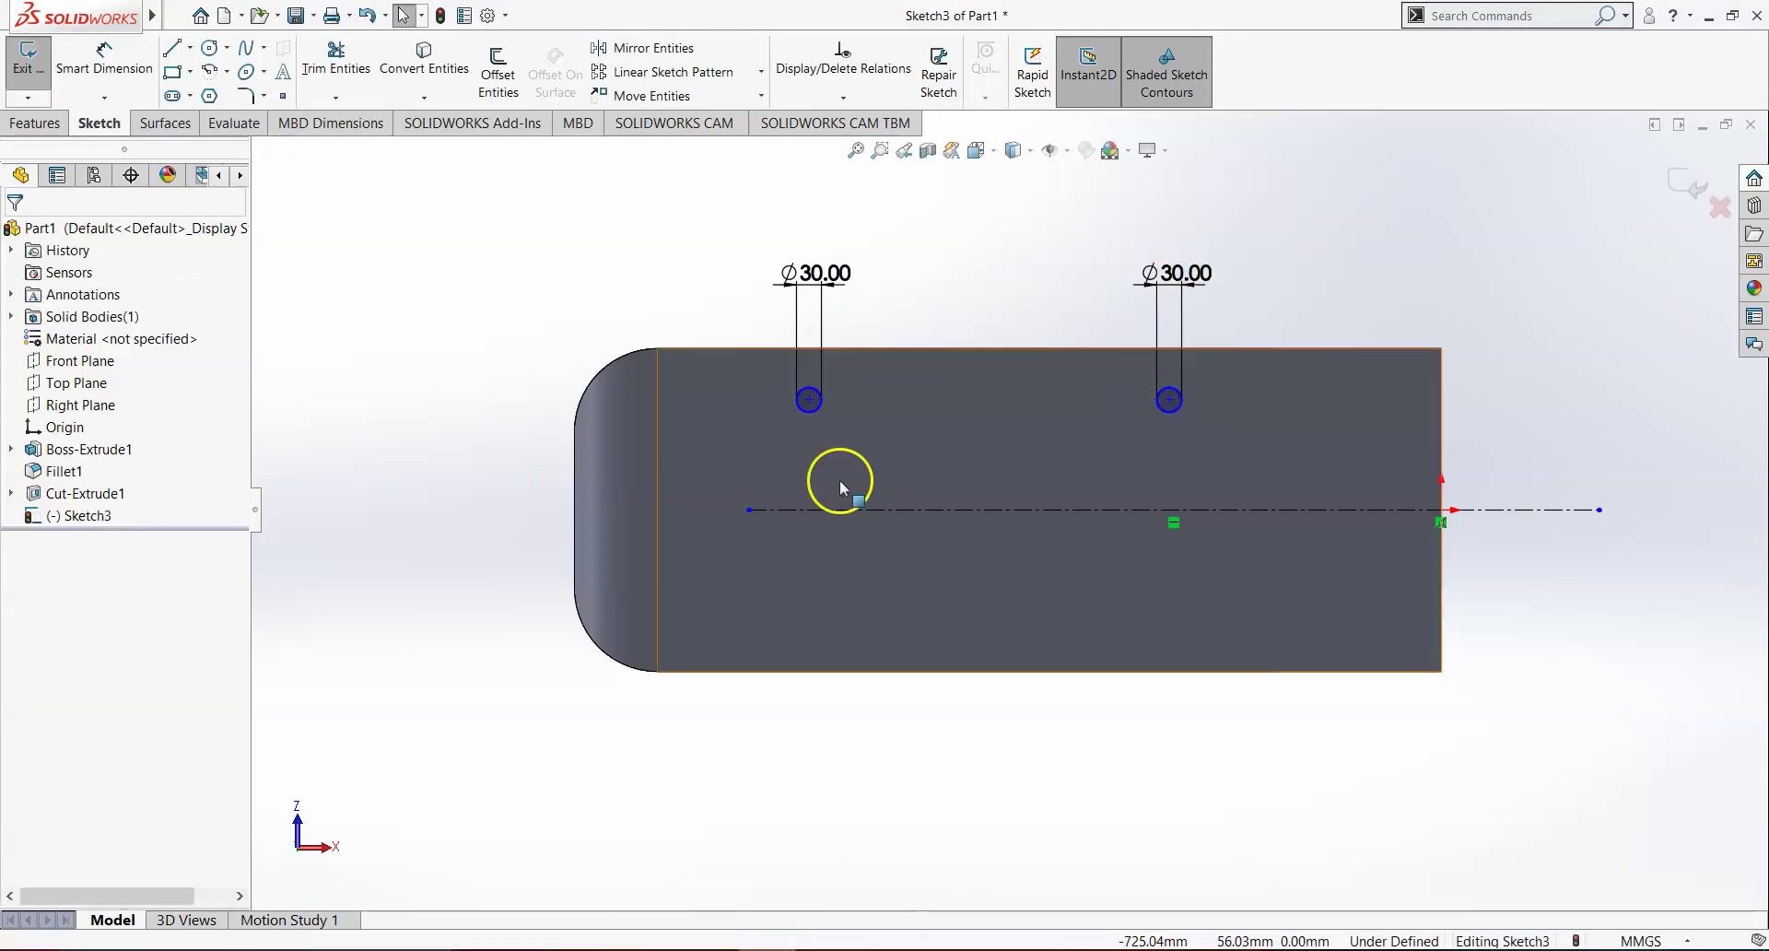
# Add a Horizontal relation between the center points of the two circles.
pyautogui.click(808, 400)
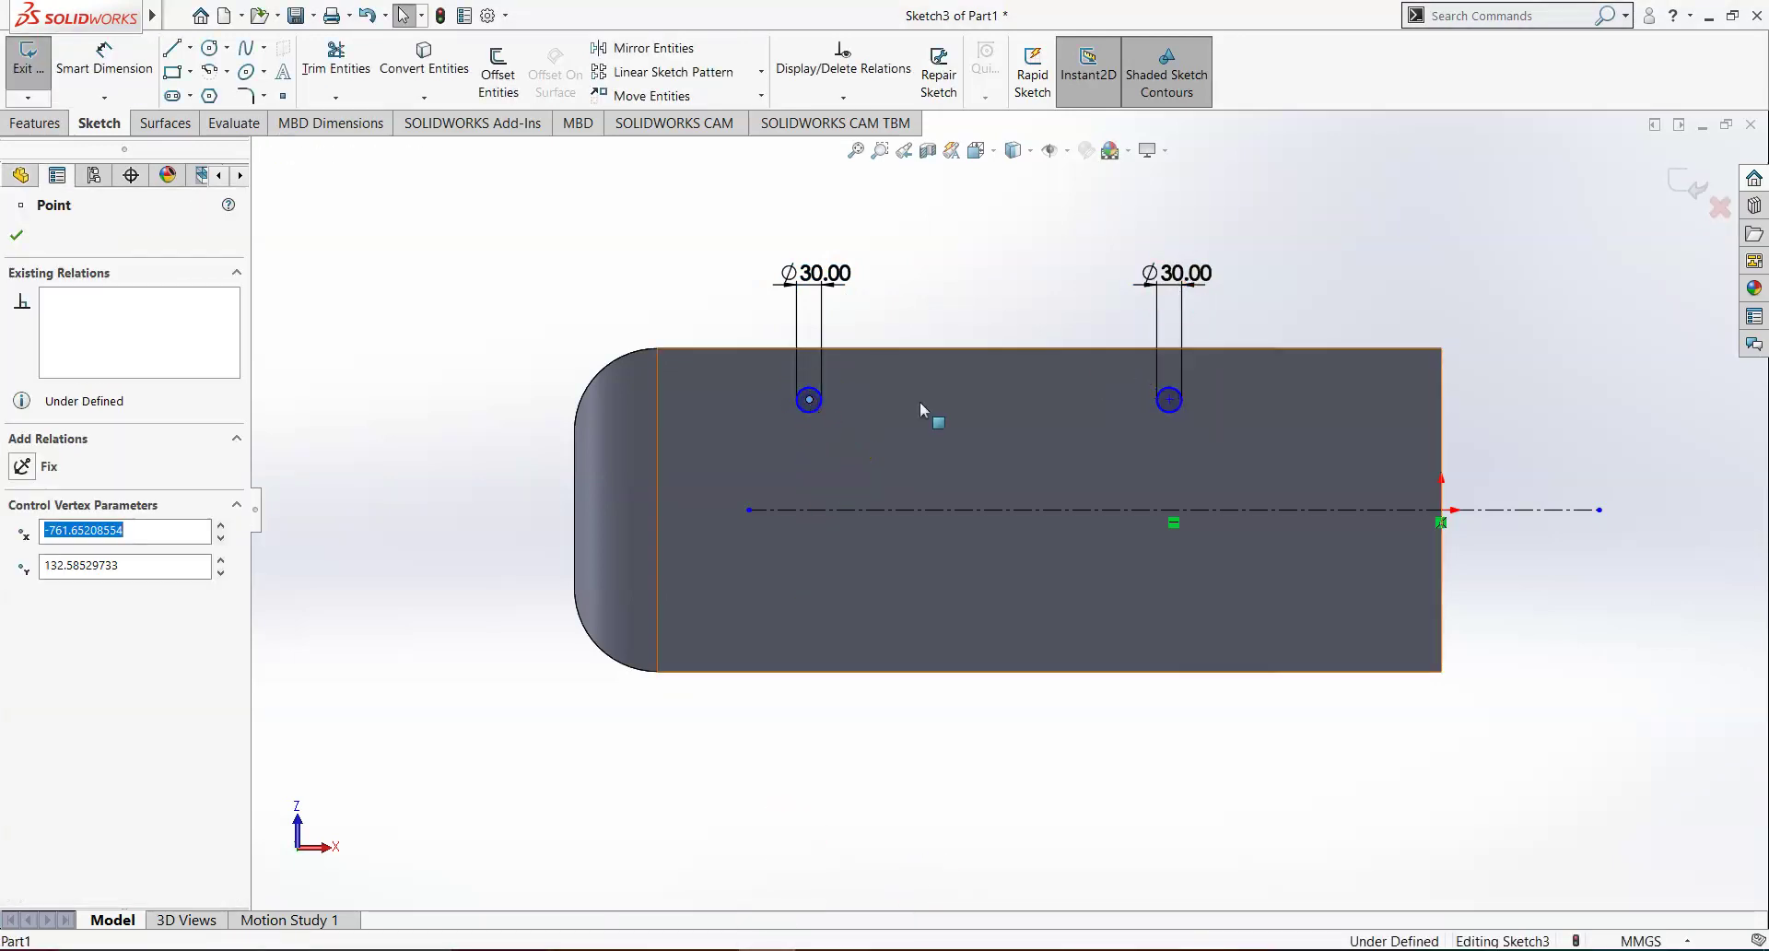
pyautogui.keyDown('ctrl'); pyautogui.click(1168, 402); pyautogui.keyUp('ctrl')
pyautogui.click(24, 560)
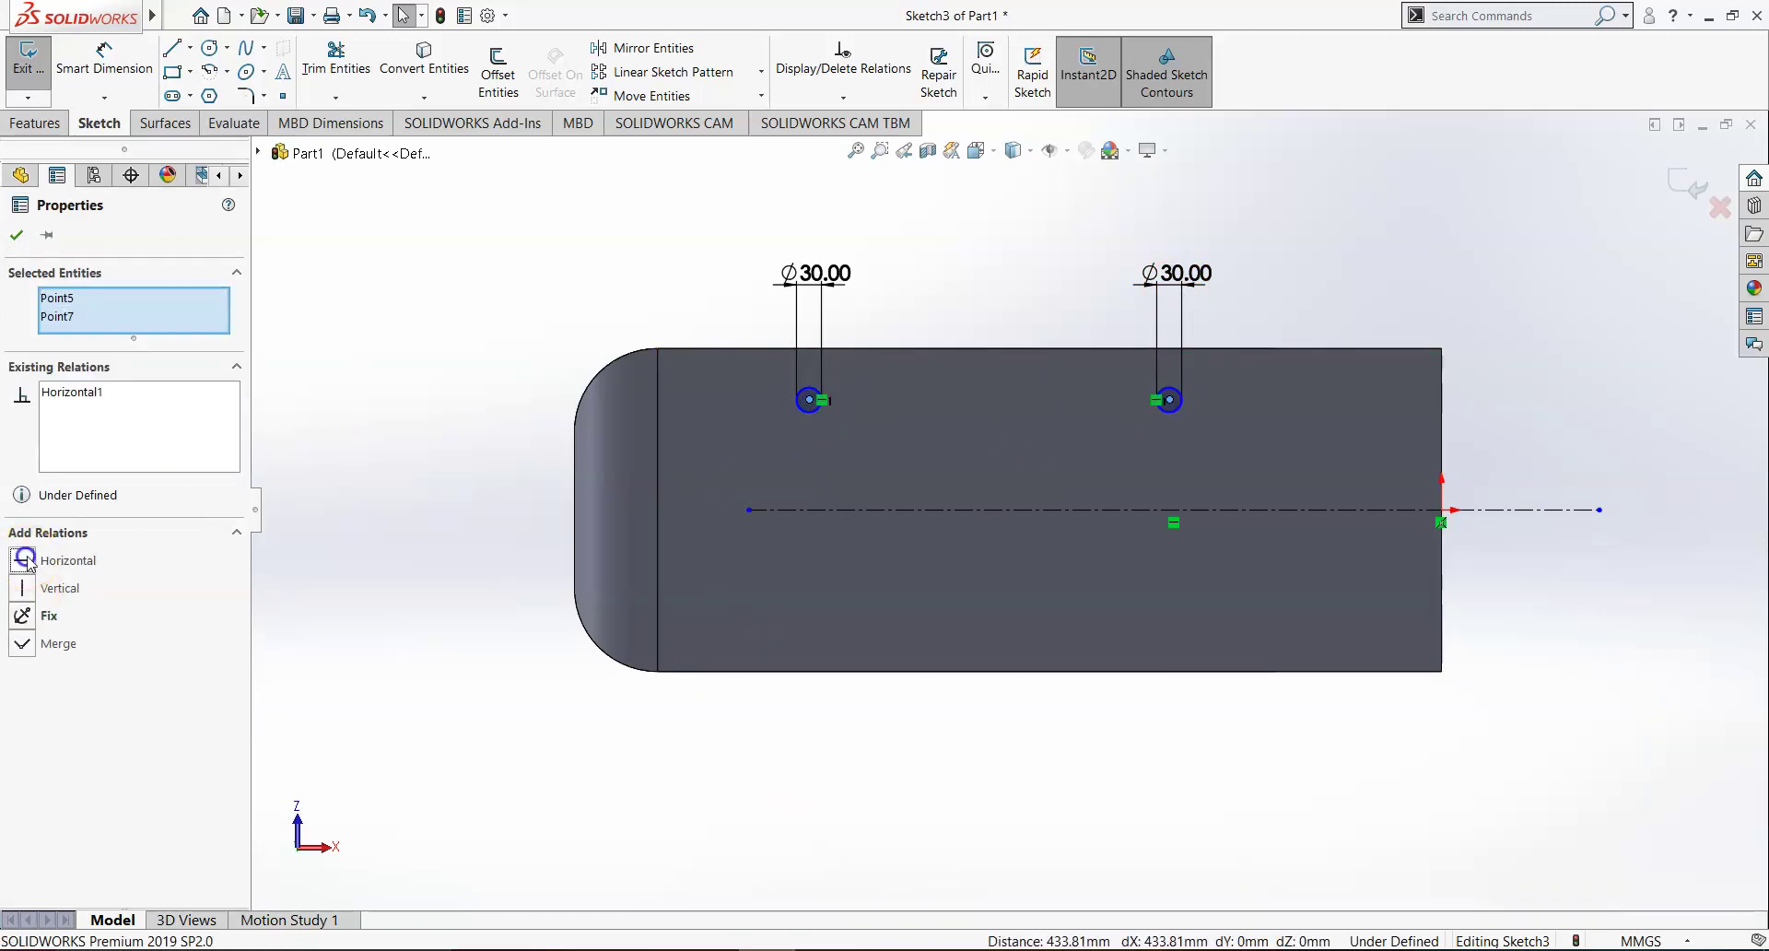
pyautogui.click(366, 438)
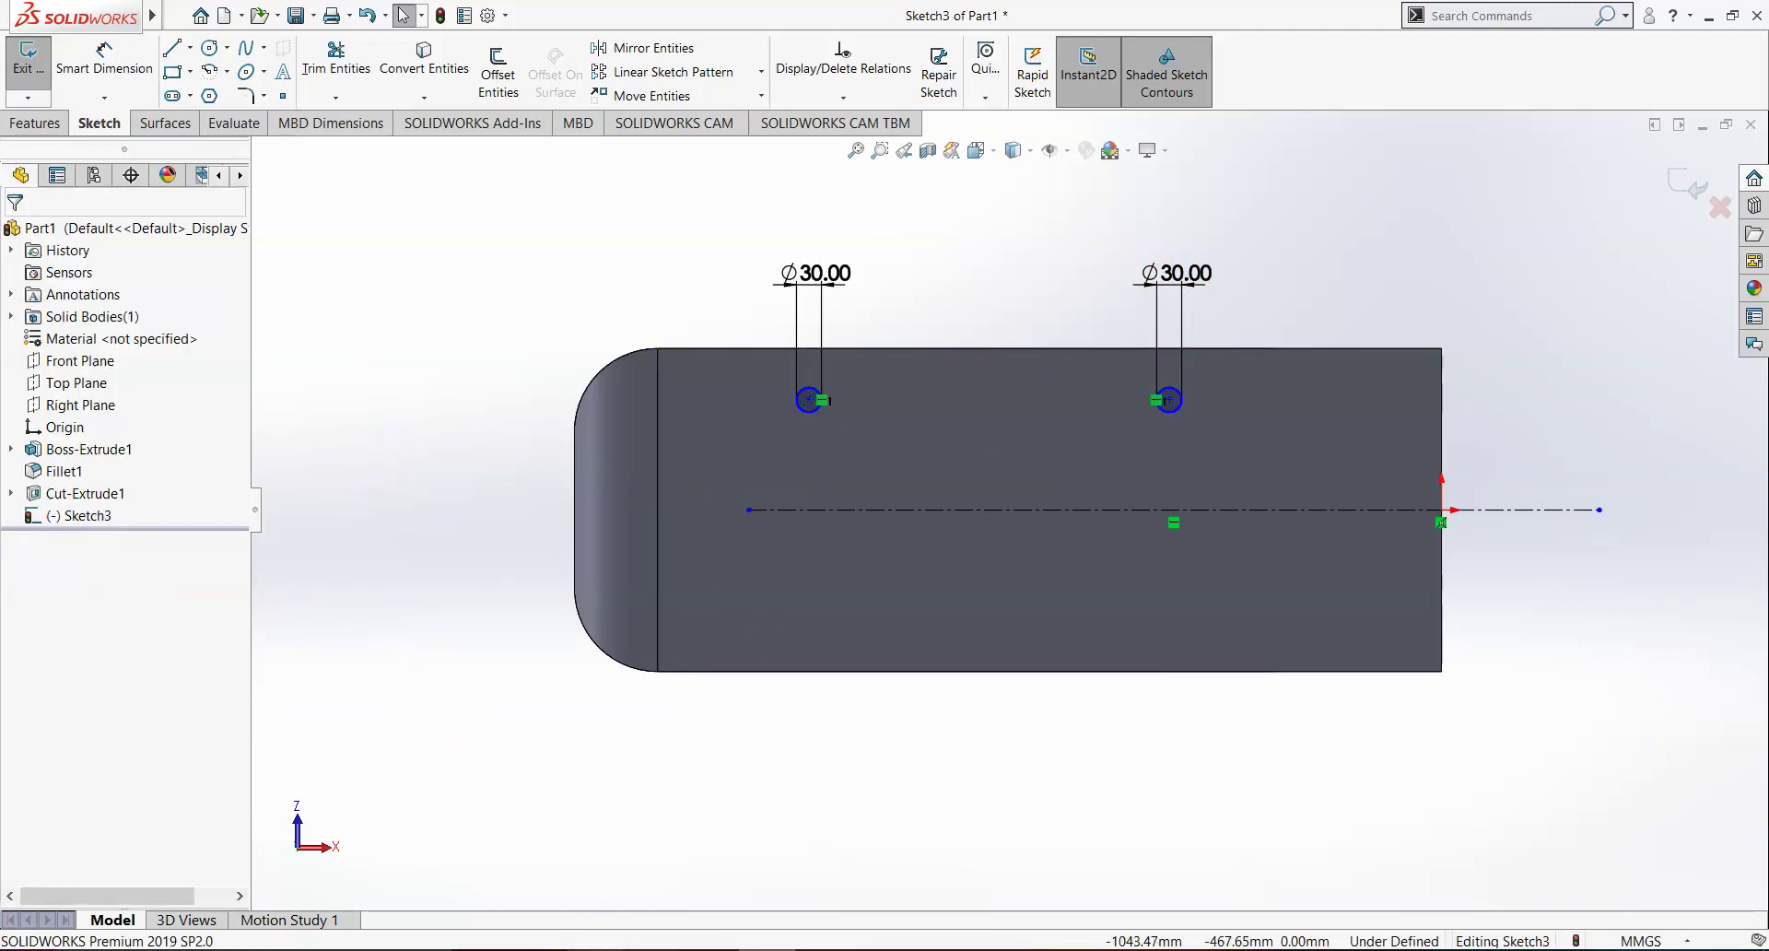
# Look up the front support's position in the reference drawing and dimension the front circle's center 202 mm from the nose edge.
pyautogui.click(631, 857)
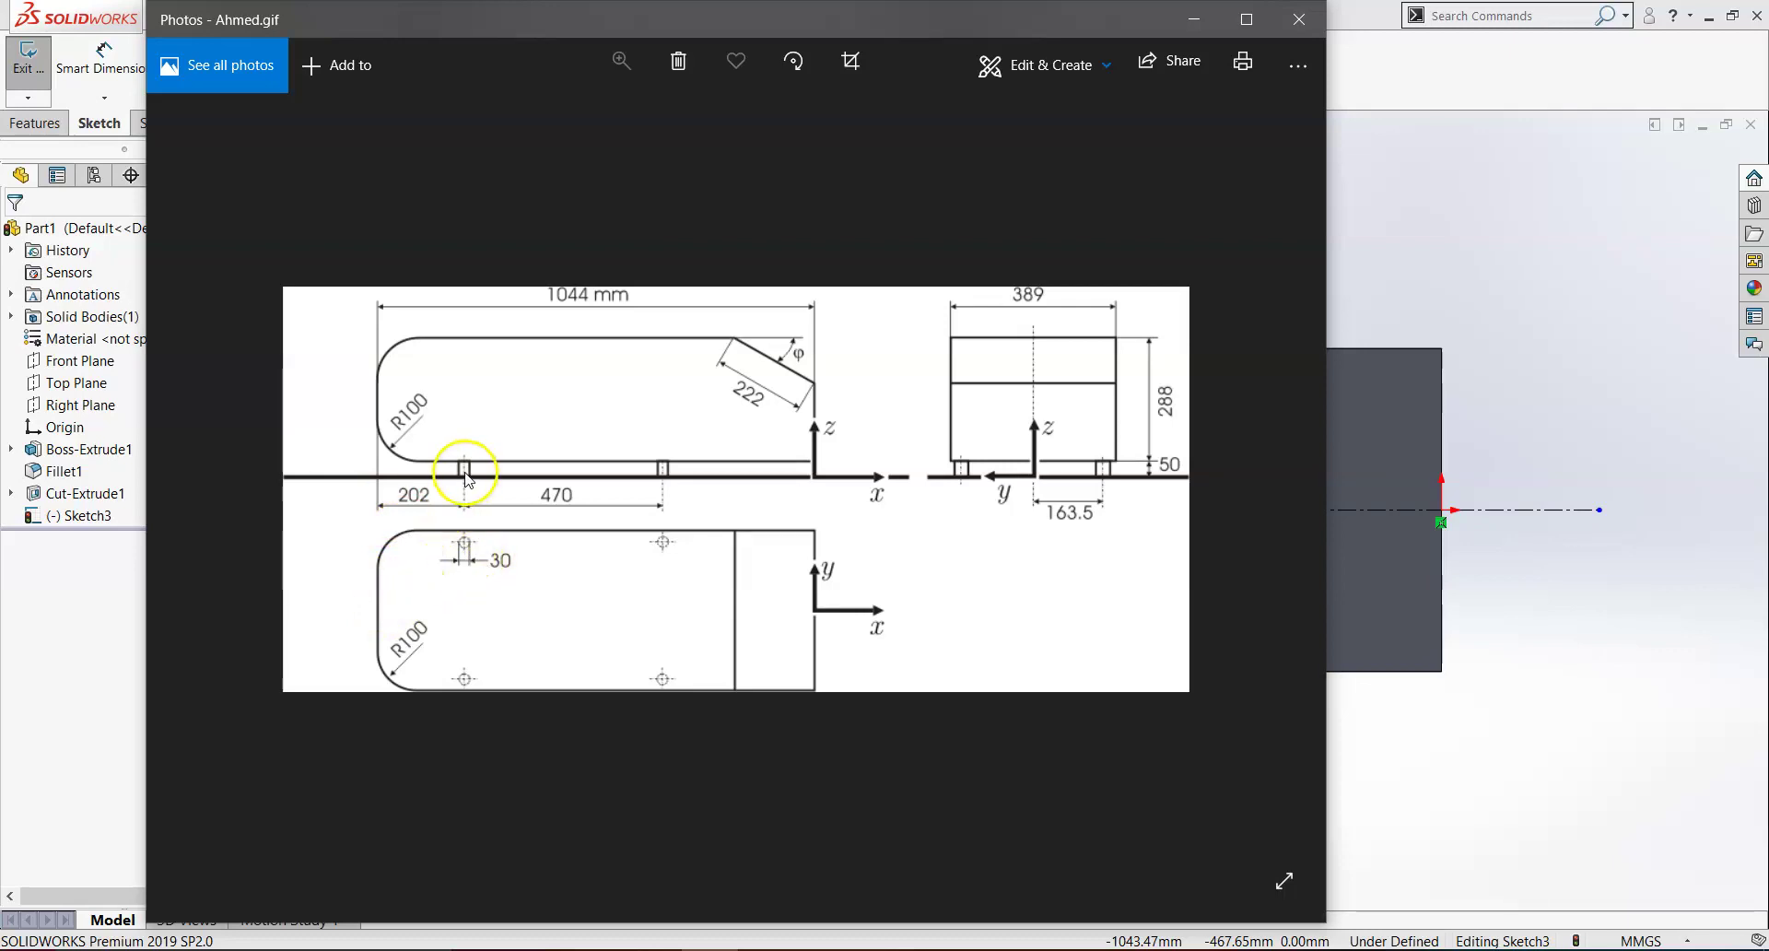
pyautogui.click(1193, 20)
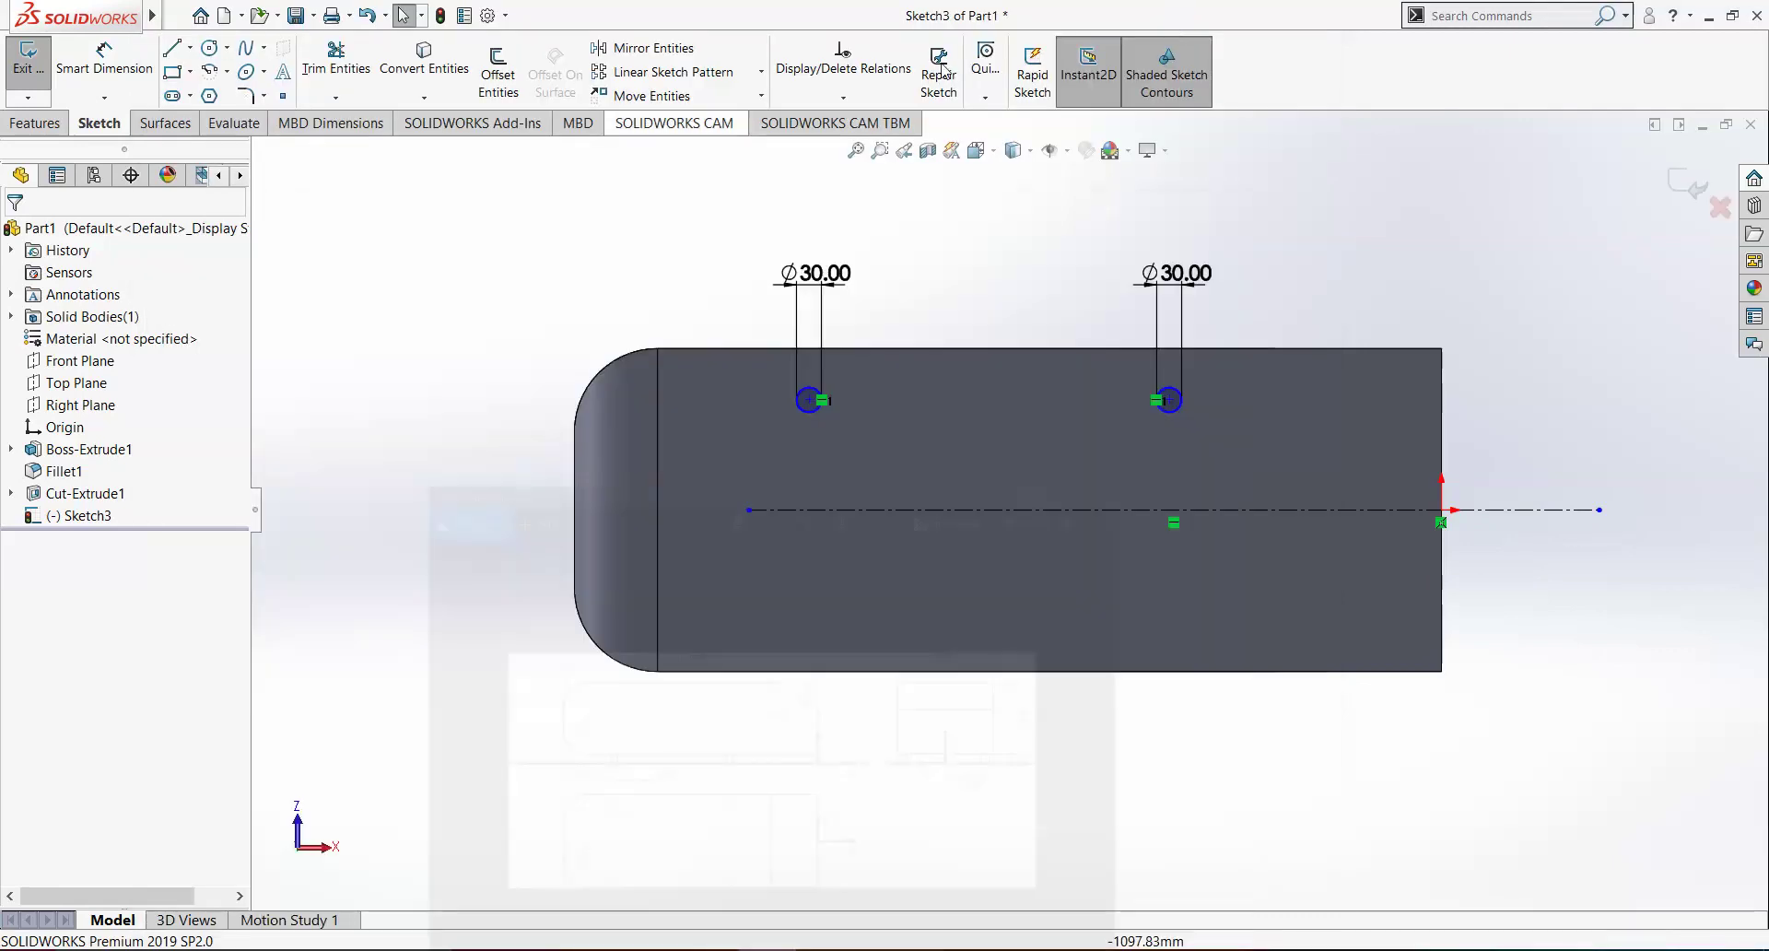
pyautogui.click(103, 57)
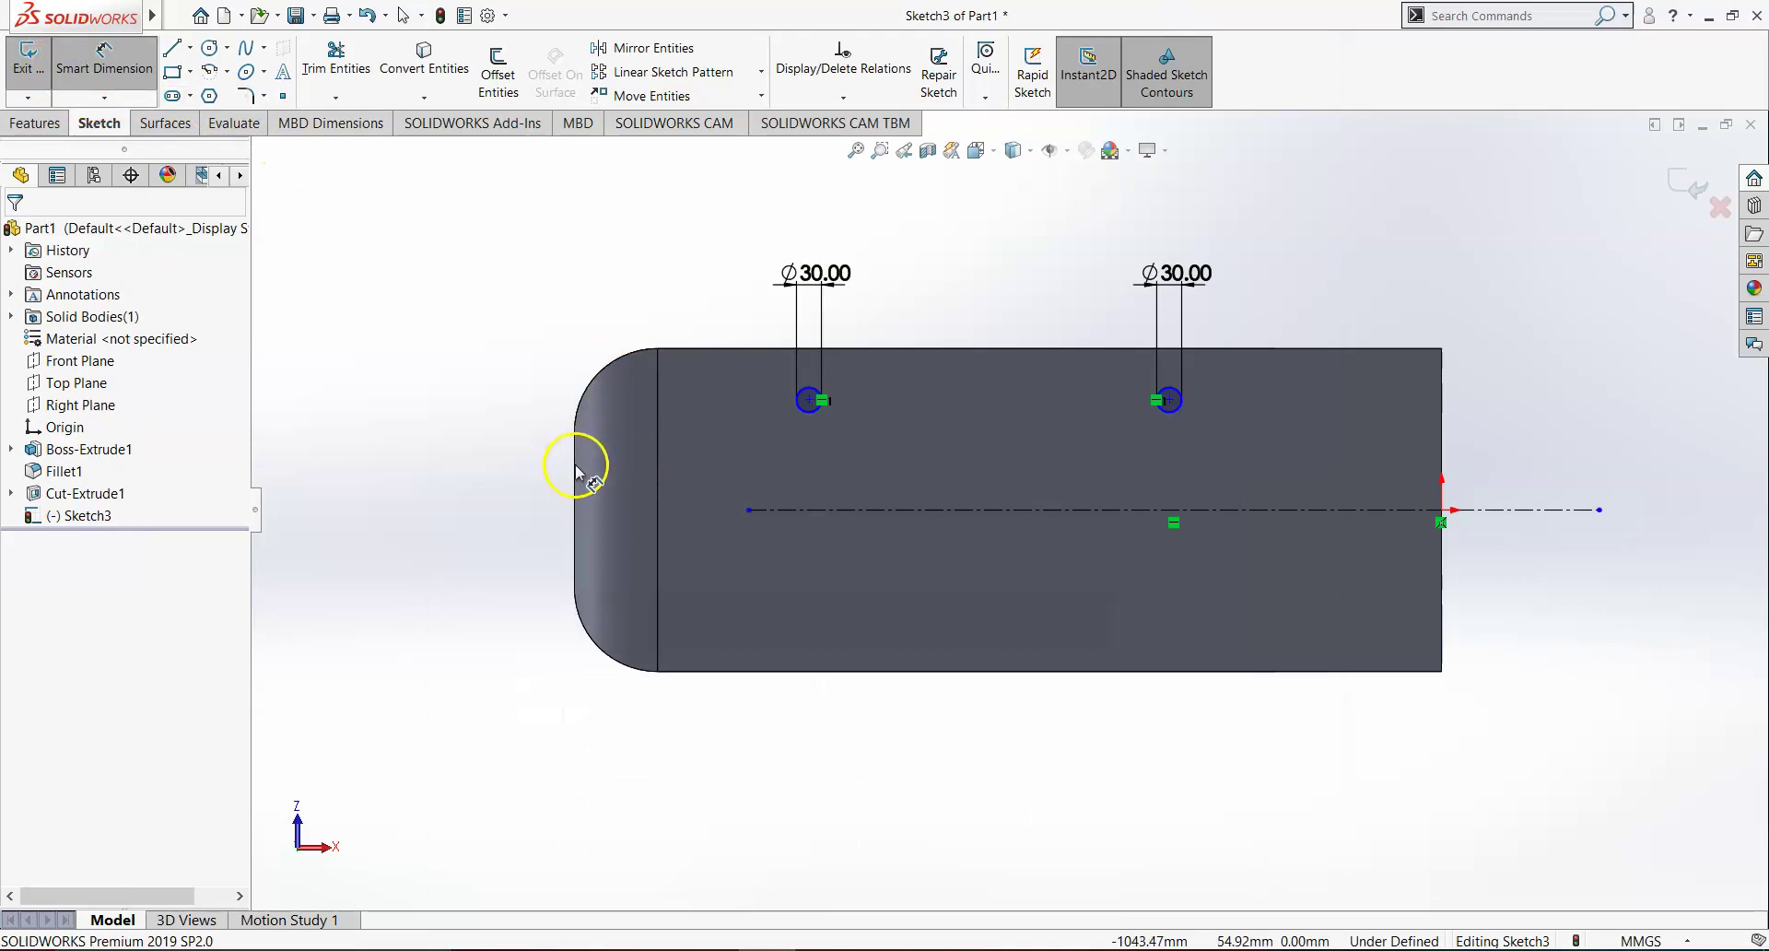
pyautogui.click(811, 400)
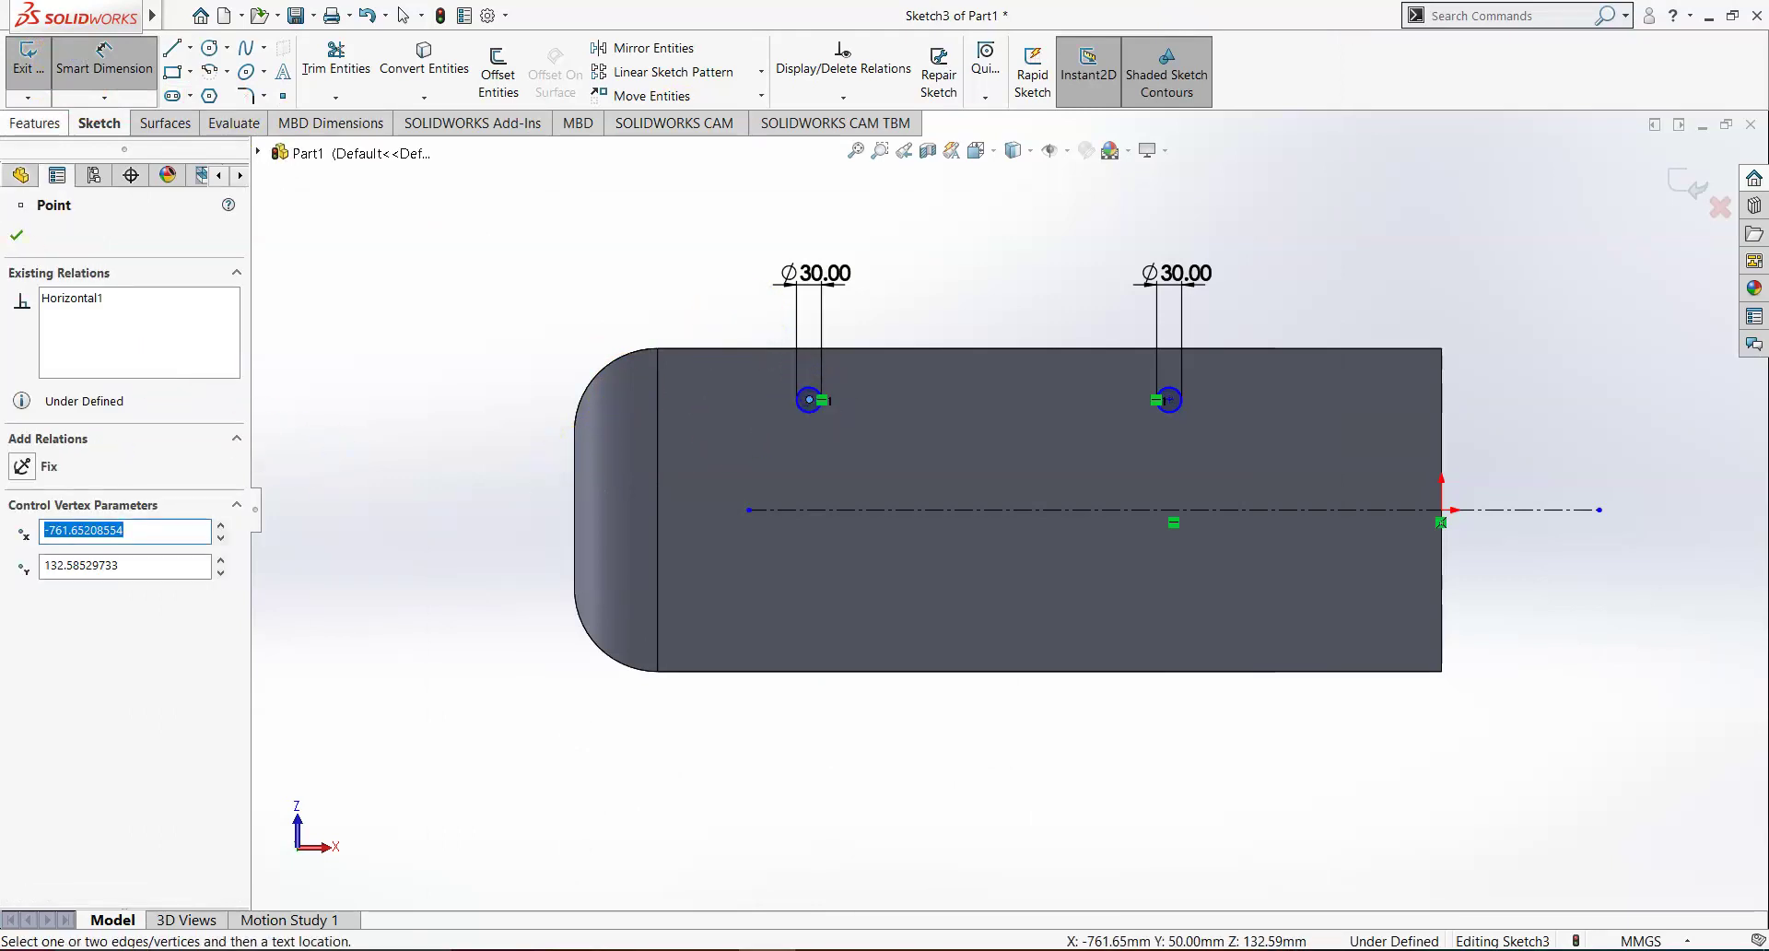
pyautogui.press('Escape')
pyautogui.click(101, 92)
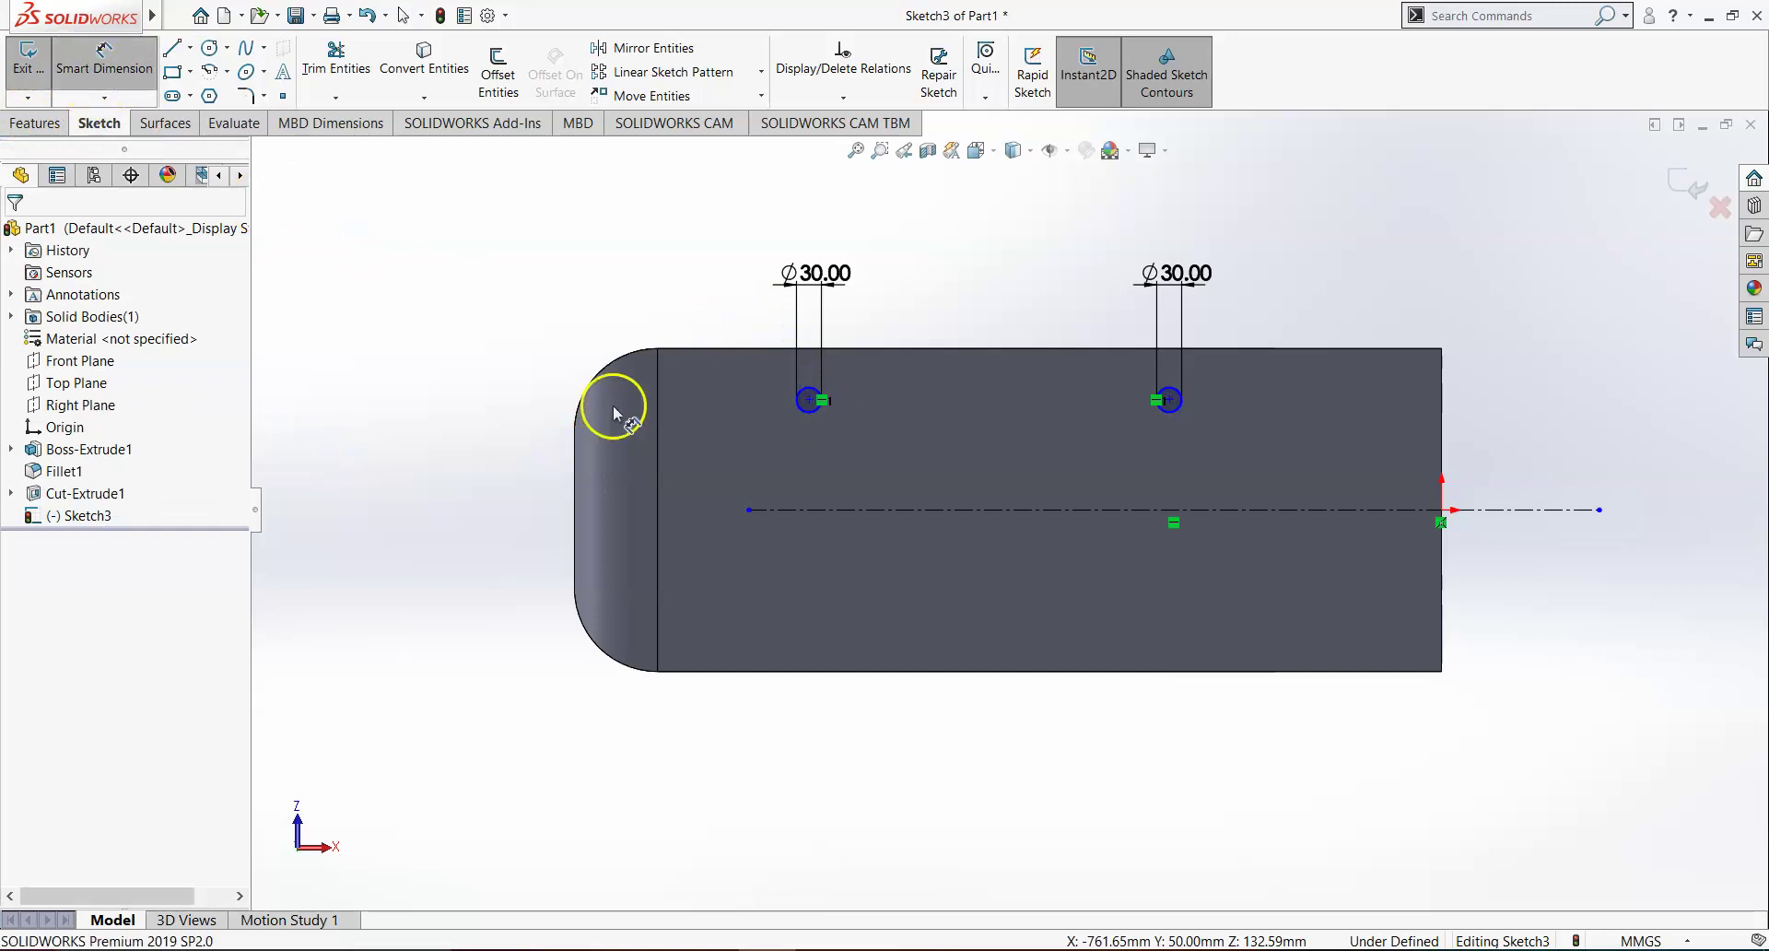
pyautogui.click(573, 460)
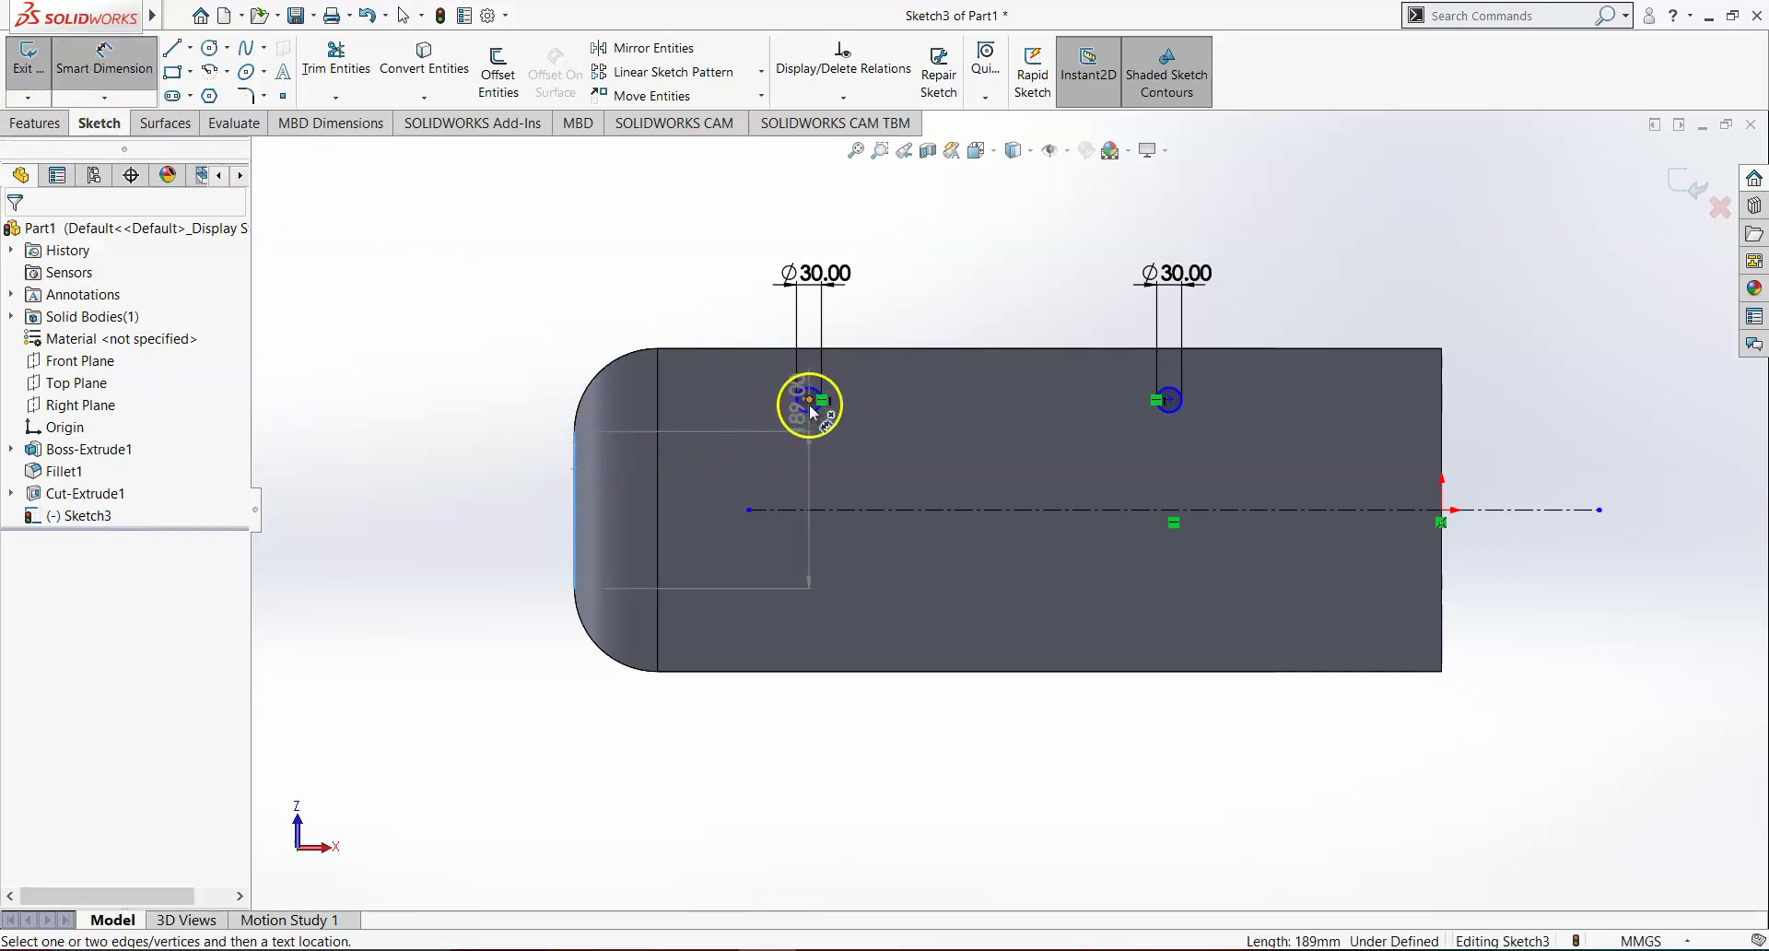
pyautogui.click(809, 402)
pyautogui.click(693, 272)
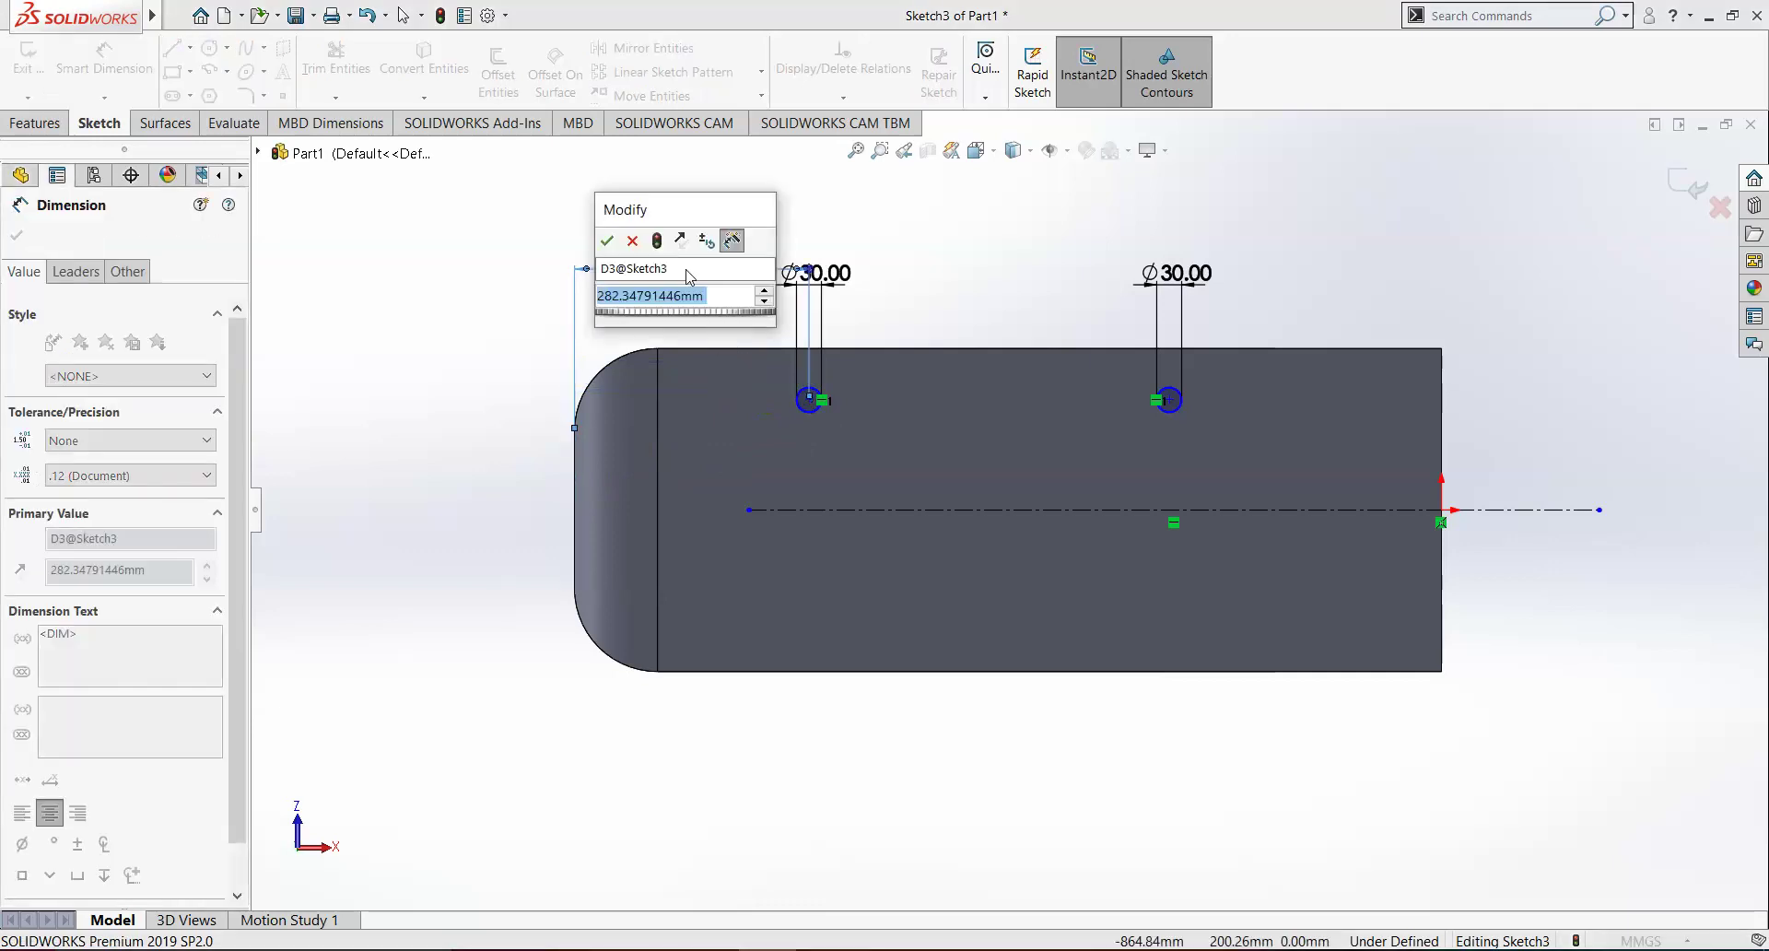
pyautogui.write('202')
pyautogui.press('Return')
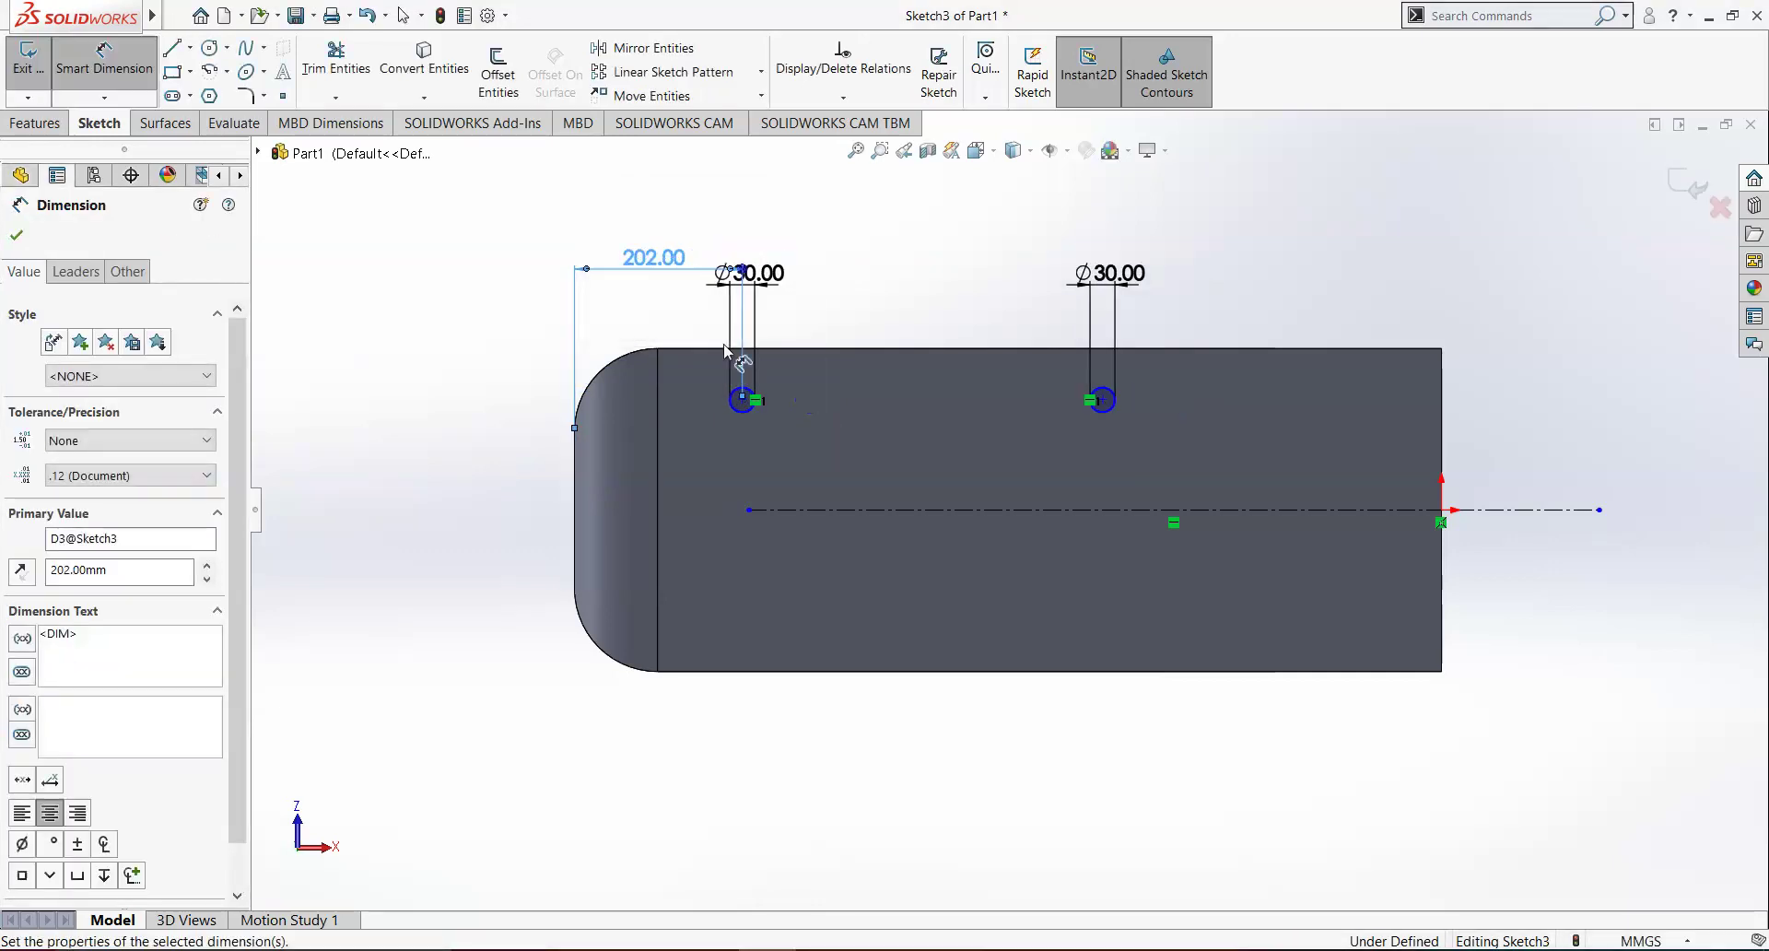
pyautogui.press('Escape')
# Check the support spacing in the reference drawing and dimension the two circle centers 470 mm apart.
pyautogui.hotkey('alt', 'Tab')
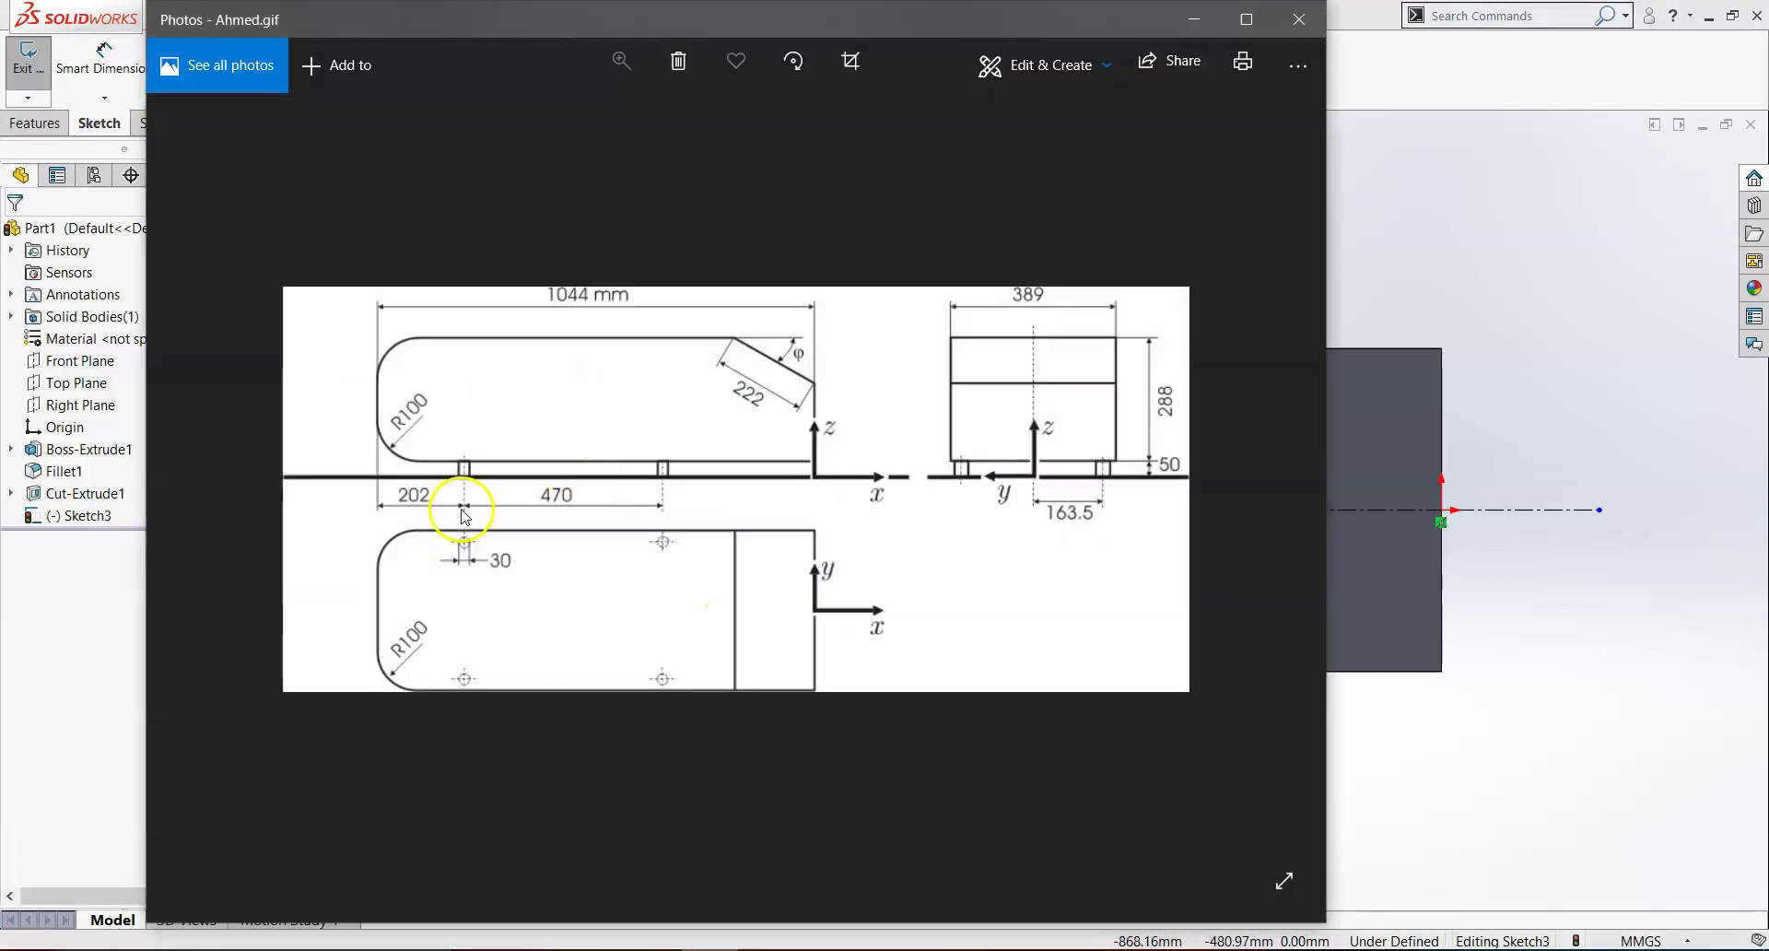
pyautogui.click(1192, 18)
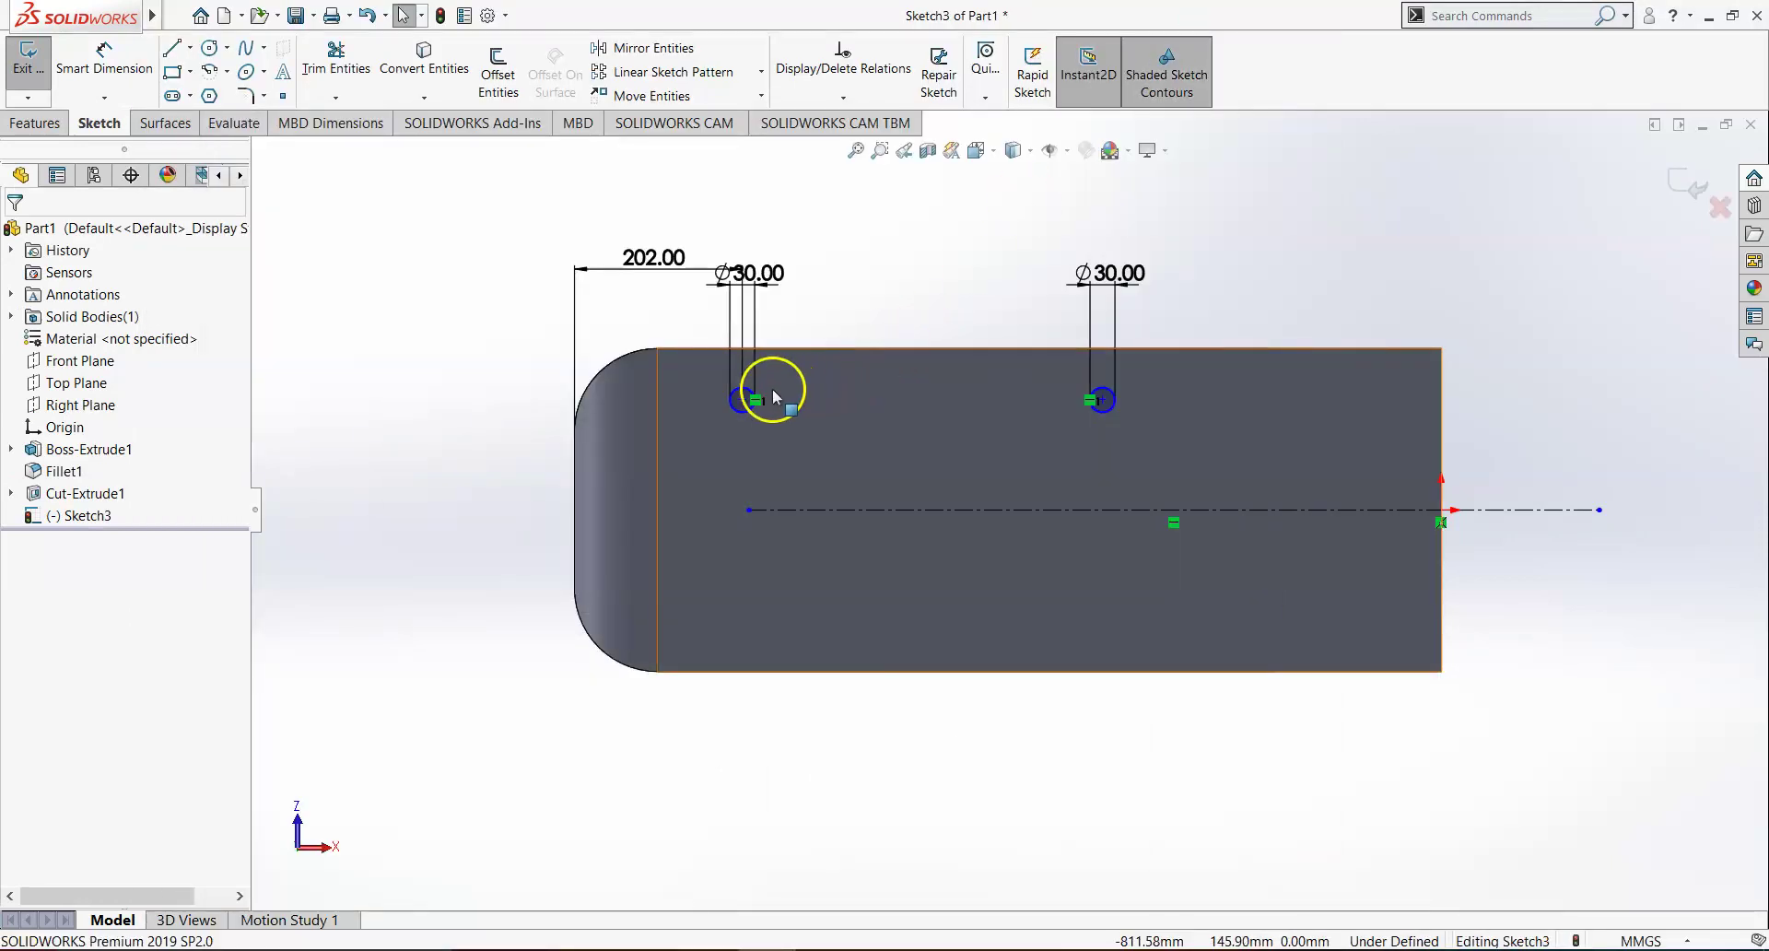
pyautogui.click(1098, 398)
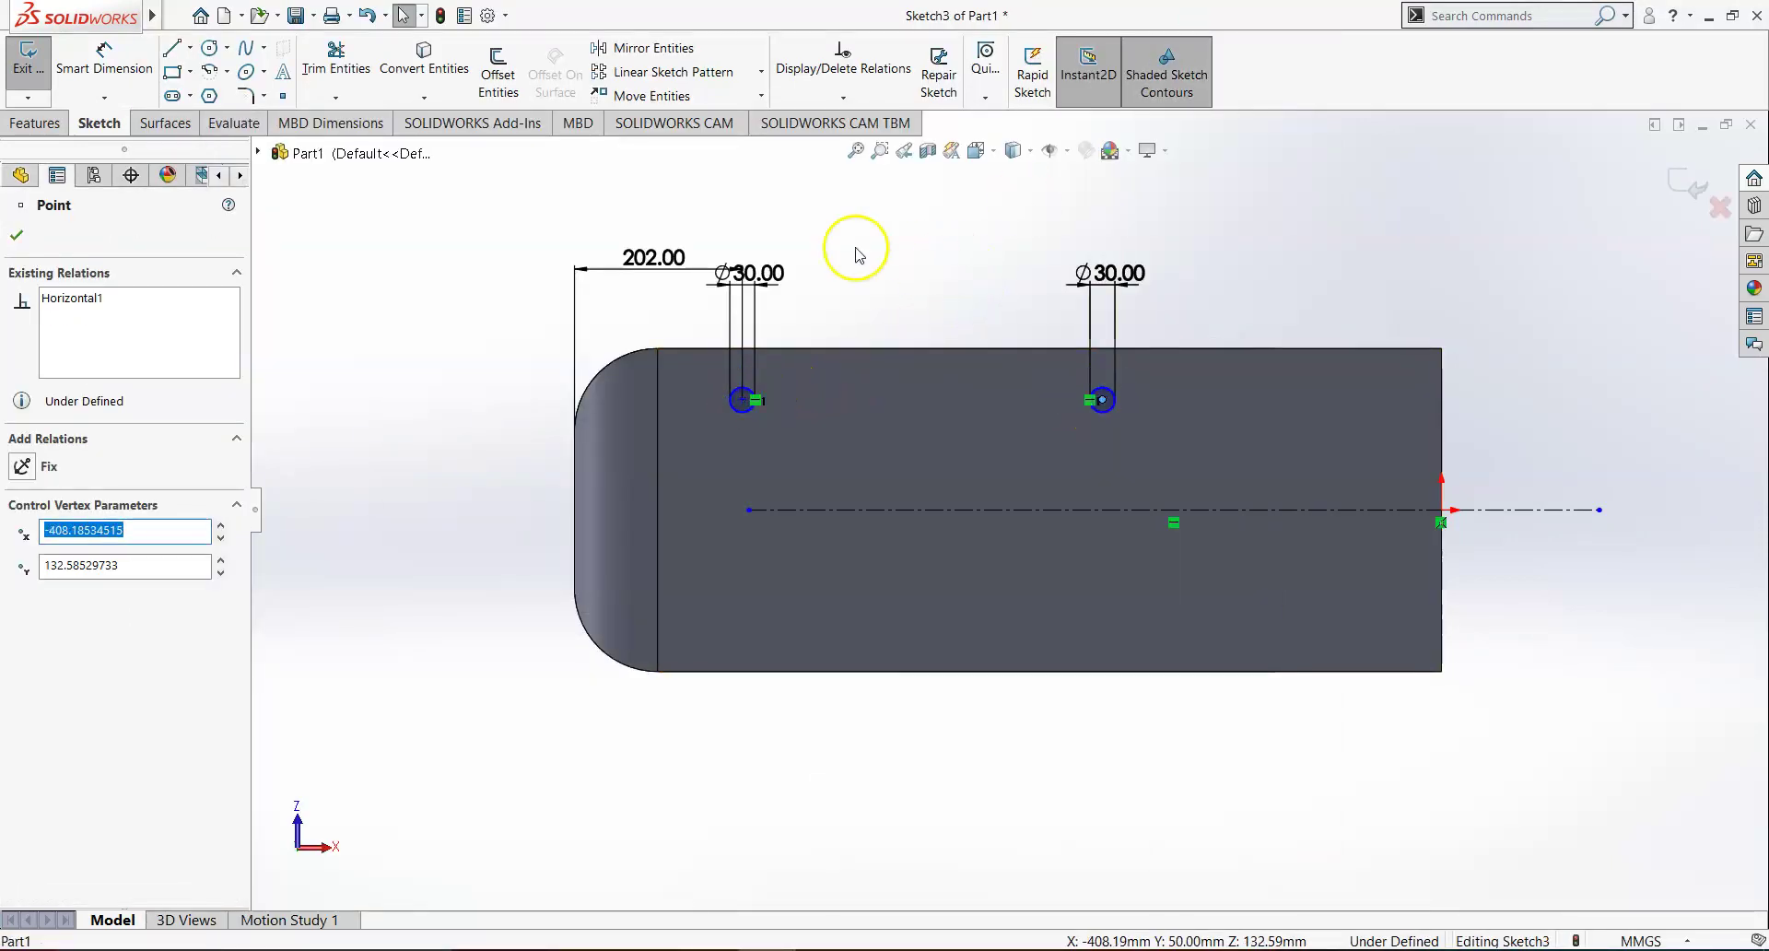
pyautogui.click(88, 60)
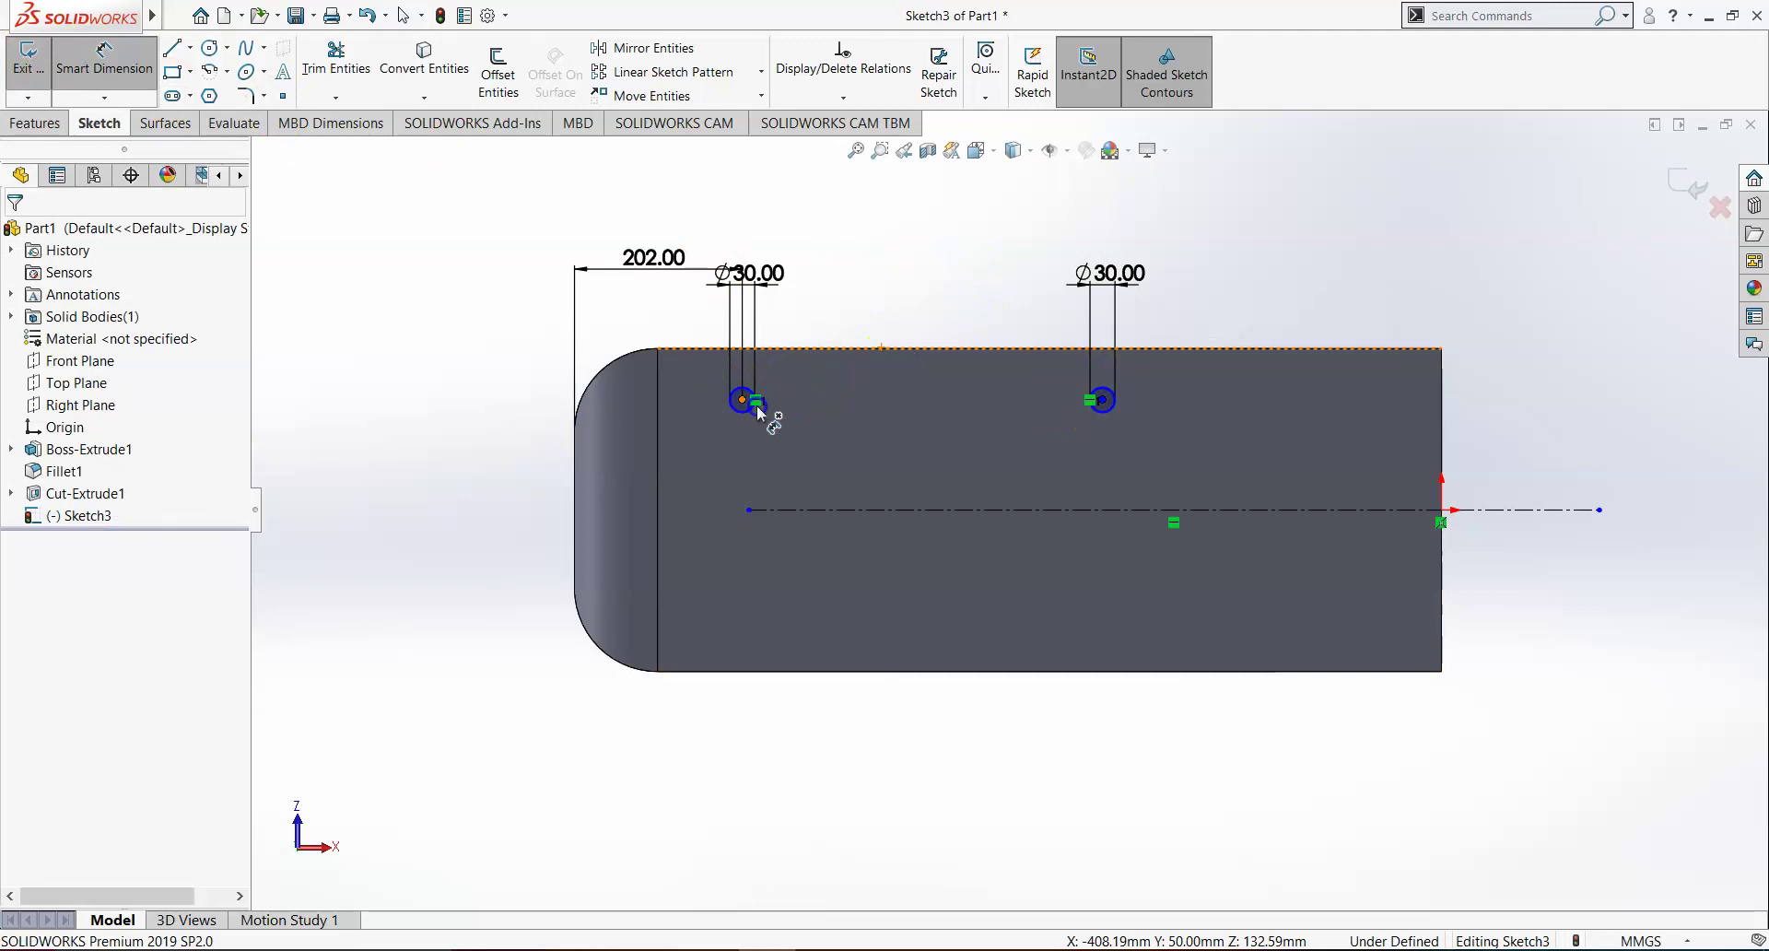
pyautogui.click(745, 400)
pyautogui.click(1101, 400)
pyautogui.click(940, 236)
pyautogui.write('4')
pyautogui.press('Return')
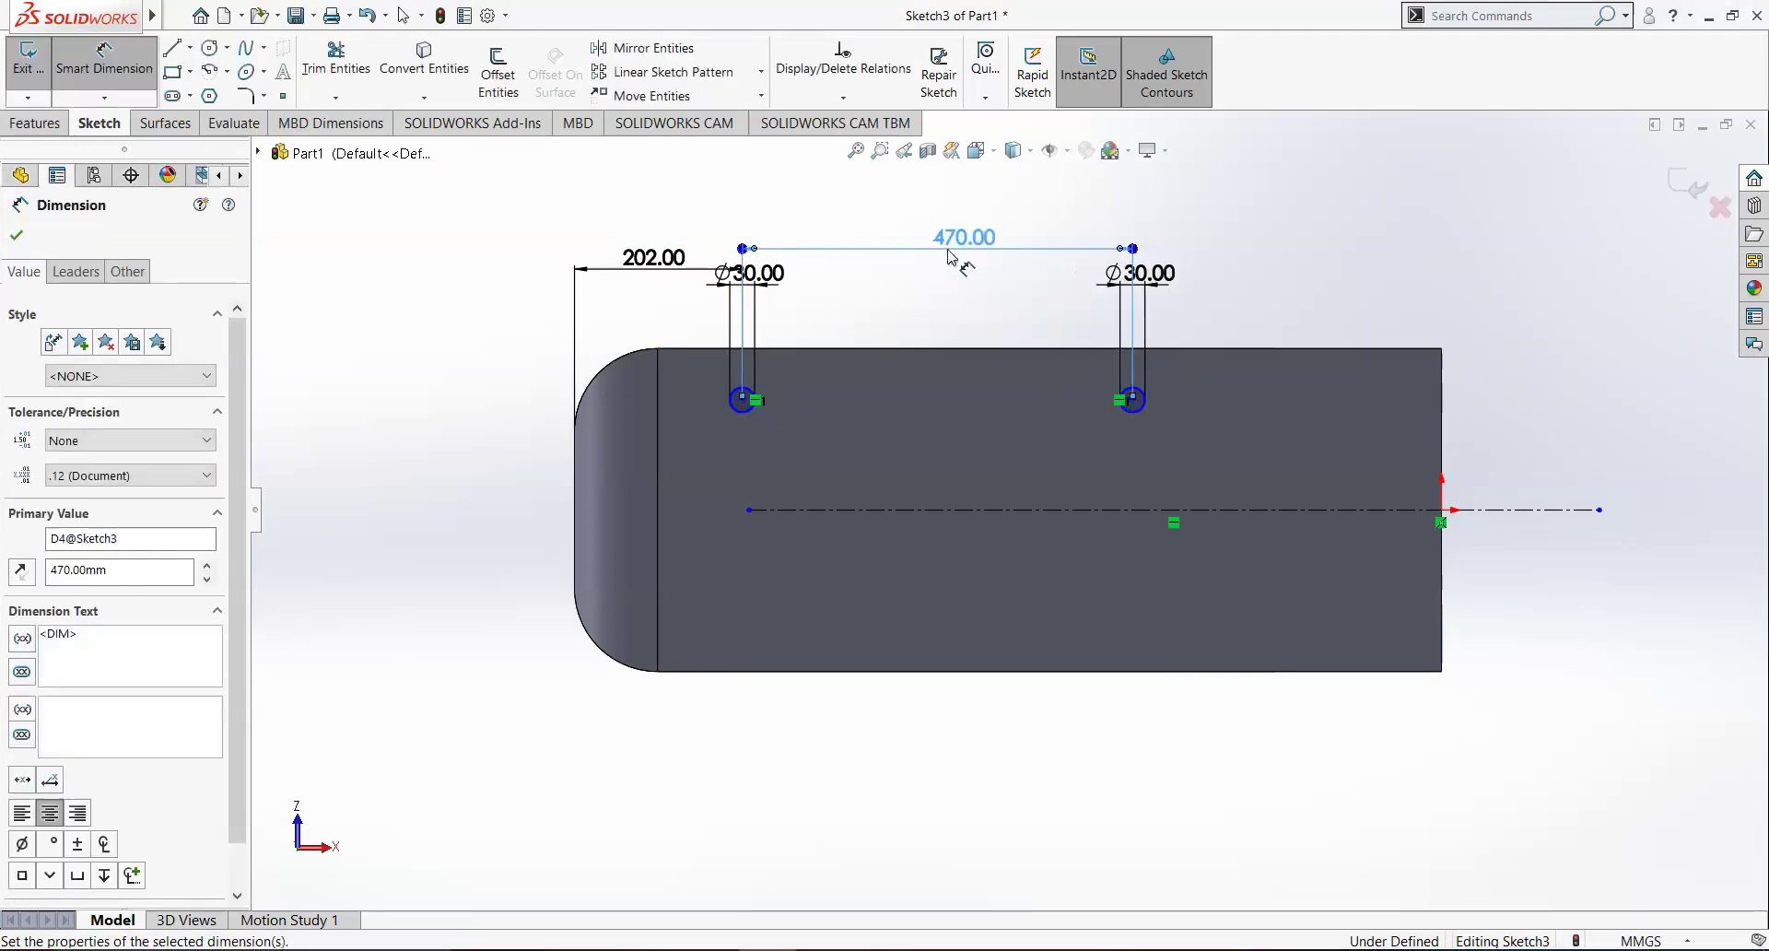
# Look up the lateral support offset in the reference drawing and dimension the front circle's center 163.5 mm from the centerline.
pyautogui.click(807, 912)
pyautogui.hotkey('alt', 'Tab')
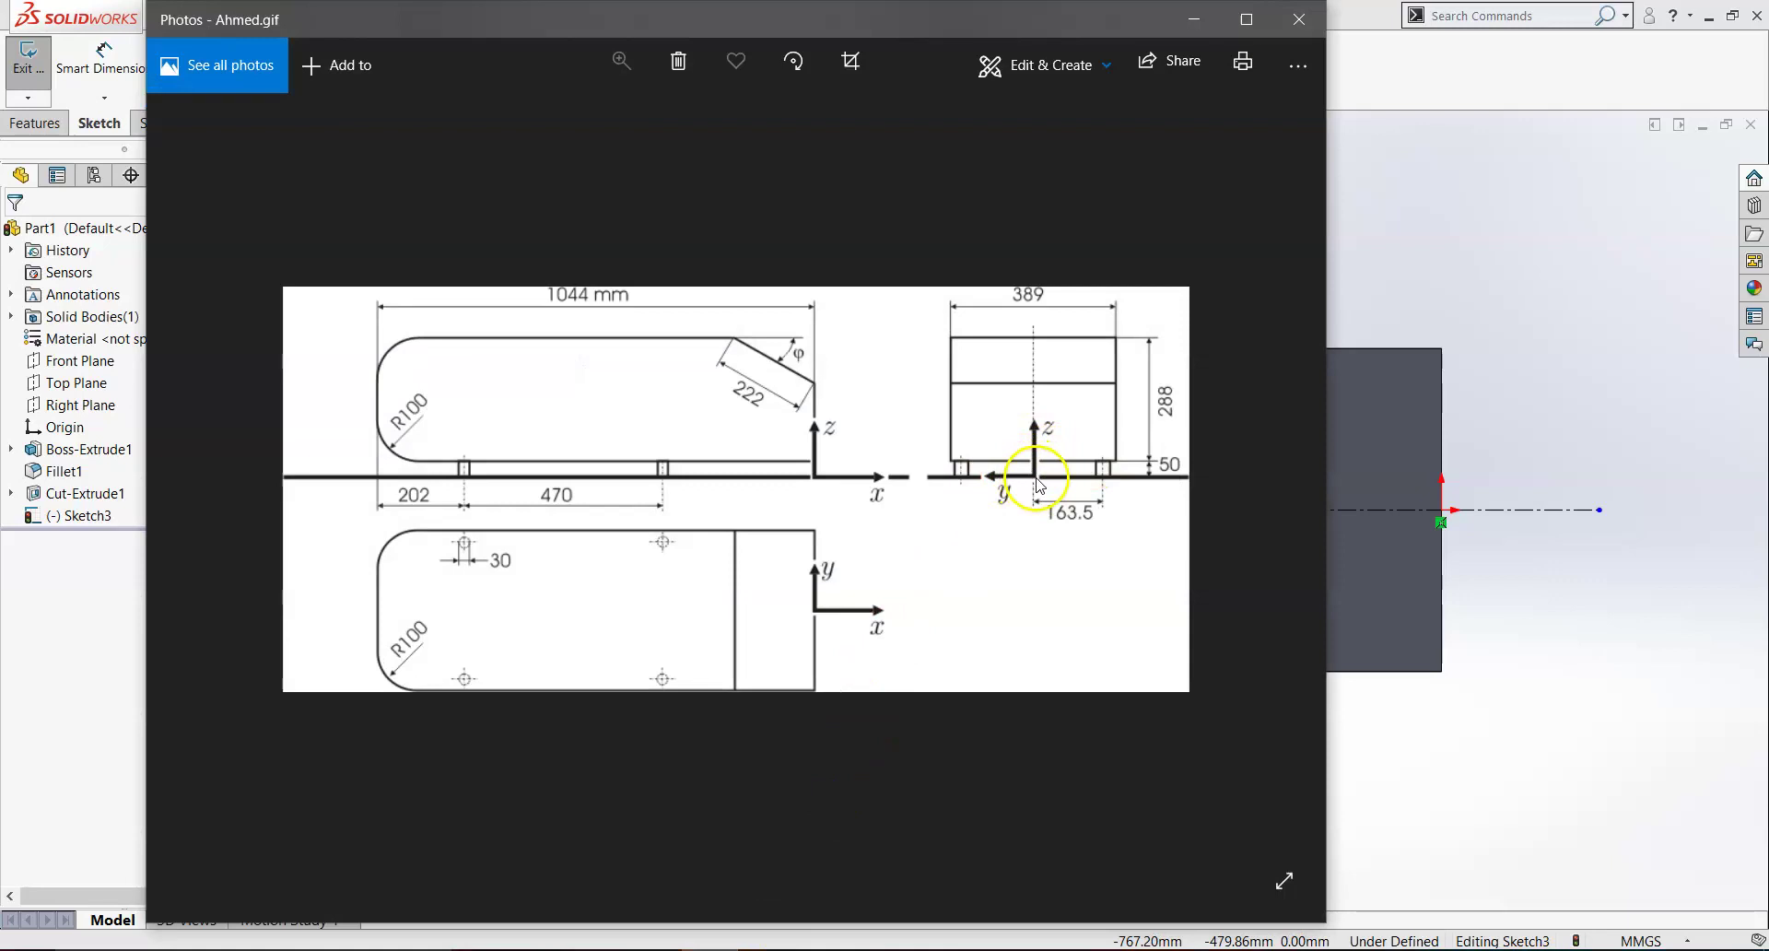
pyautogui.click(1193, 19)
pyautogui.click(108, 72)
pyautogui.click(742, 400)
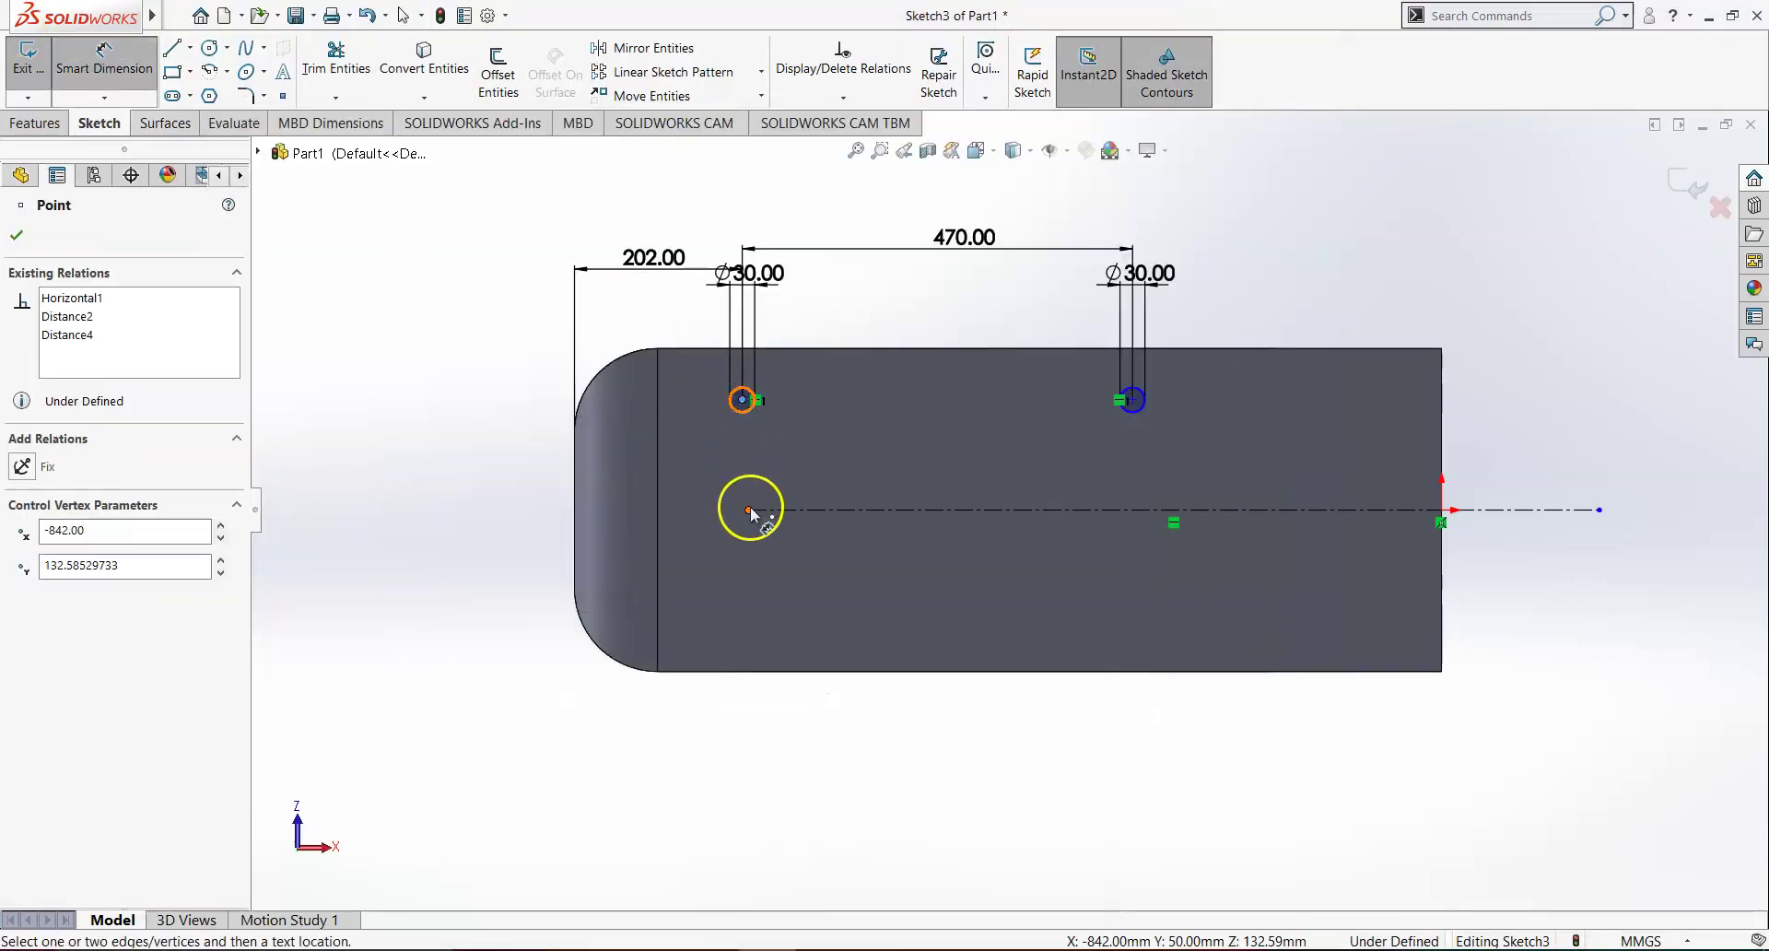
pyautogui.click(472, 458)
pyautogui.write('163.5')
pyautogui.press('Return')
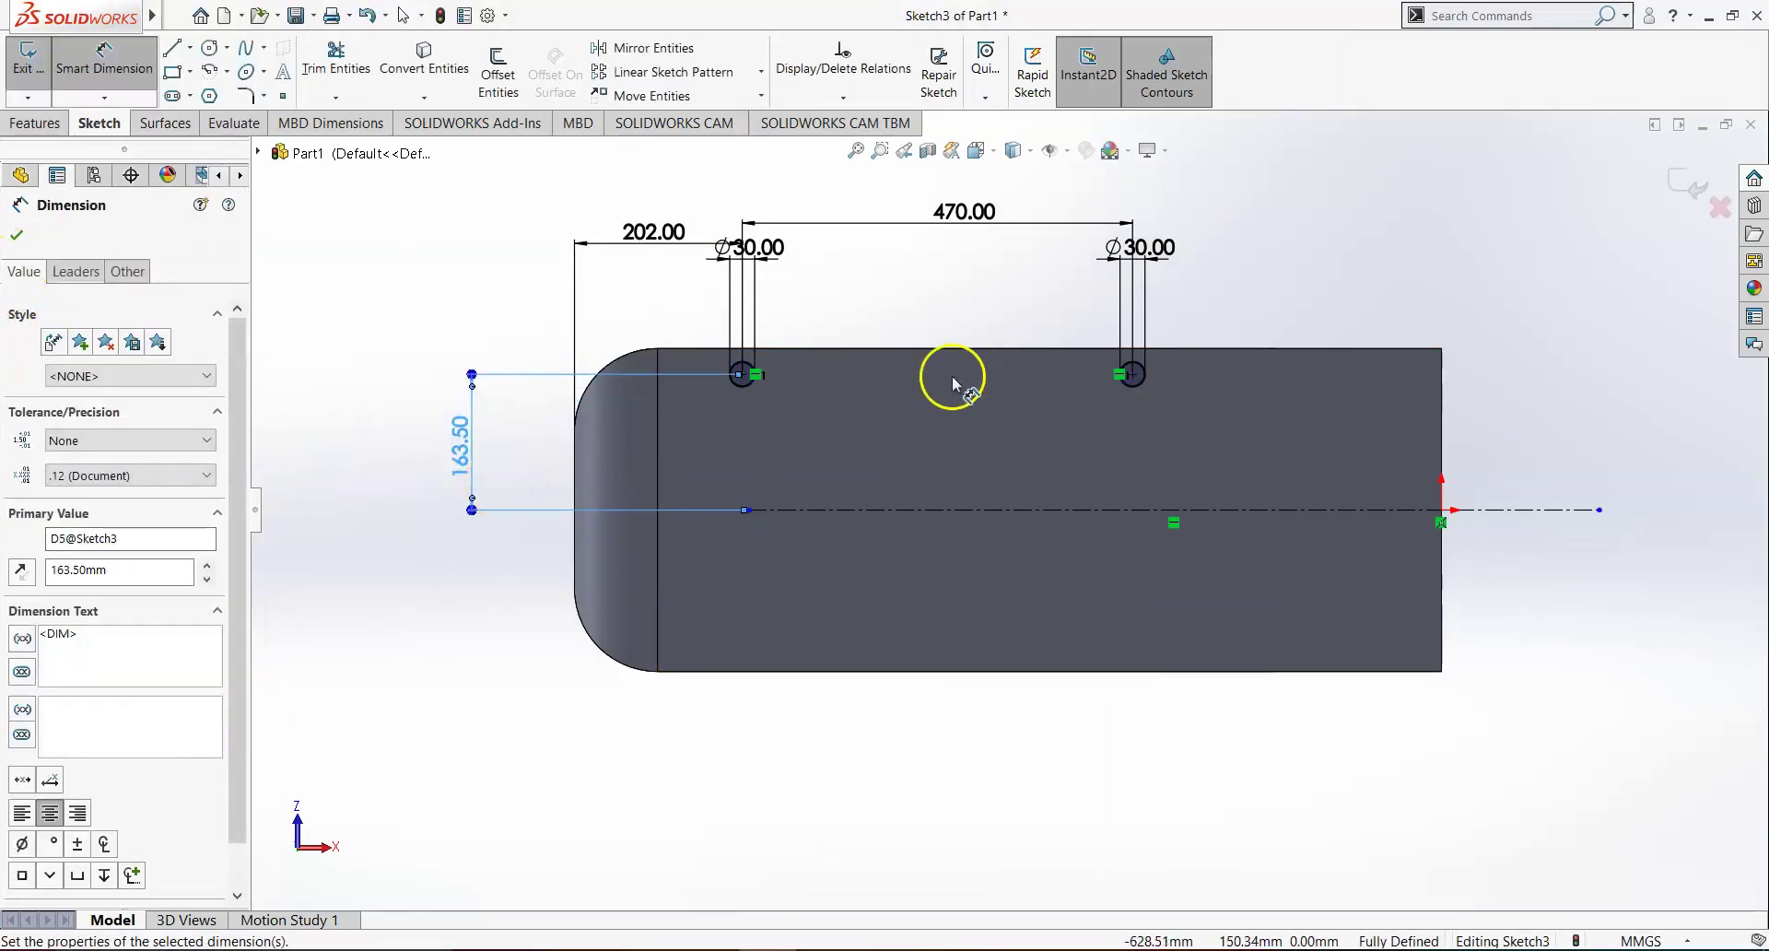
pyautogui.press('Escape')
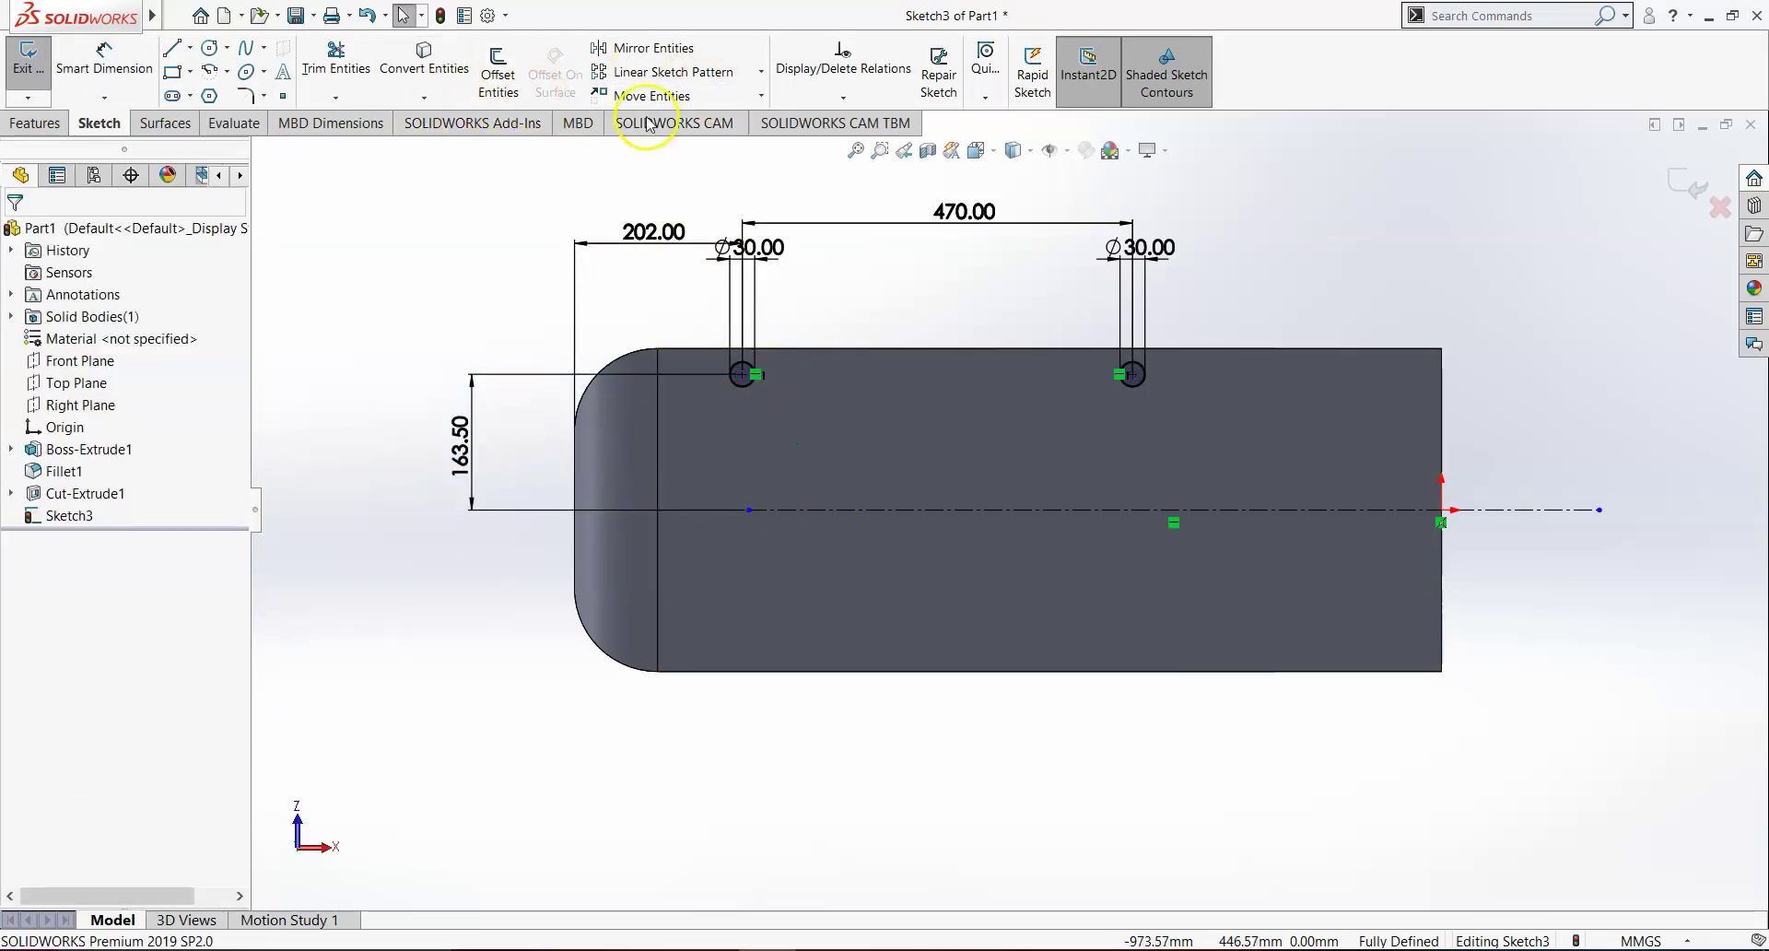
# Mirror both support circles about the horizontal construction centerline, keeping the originals.
pyautogui.click(656, 50)
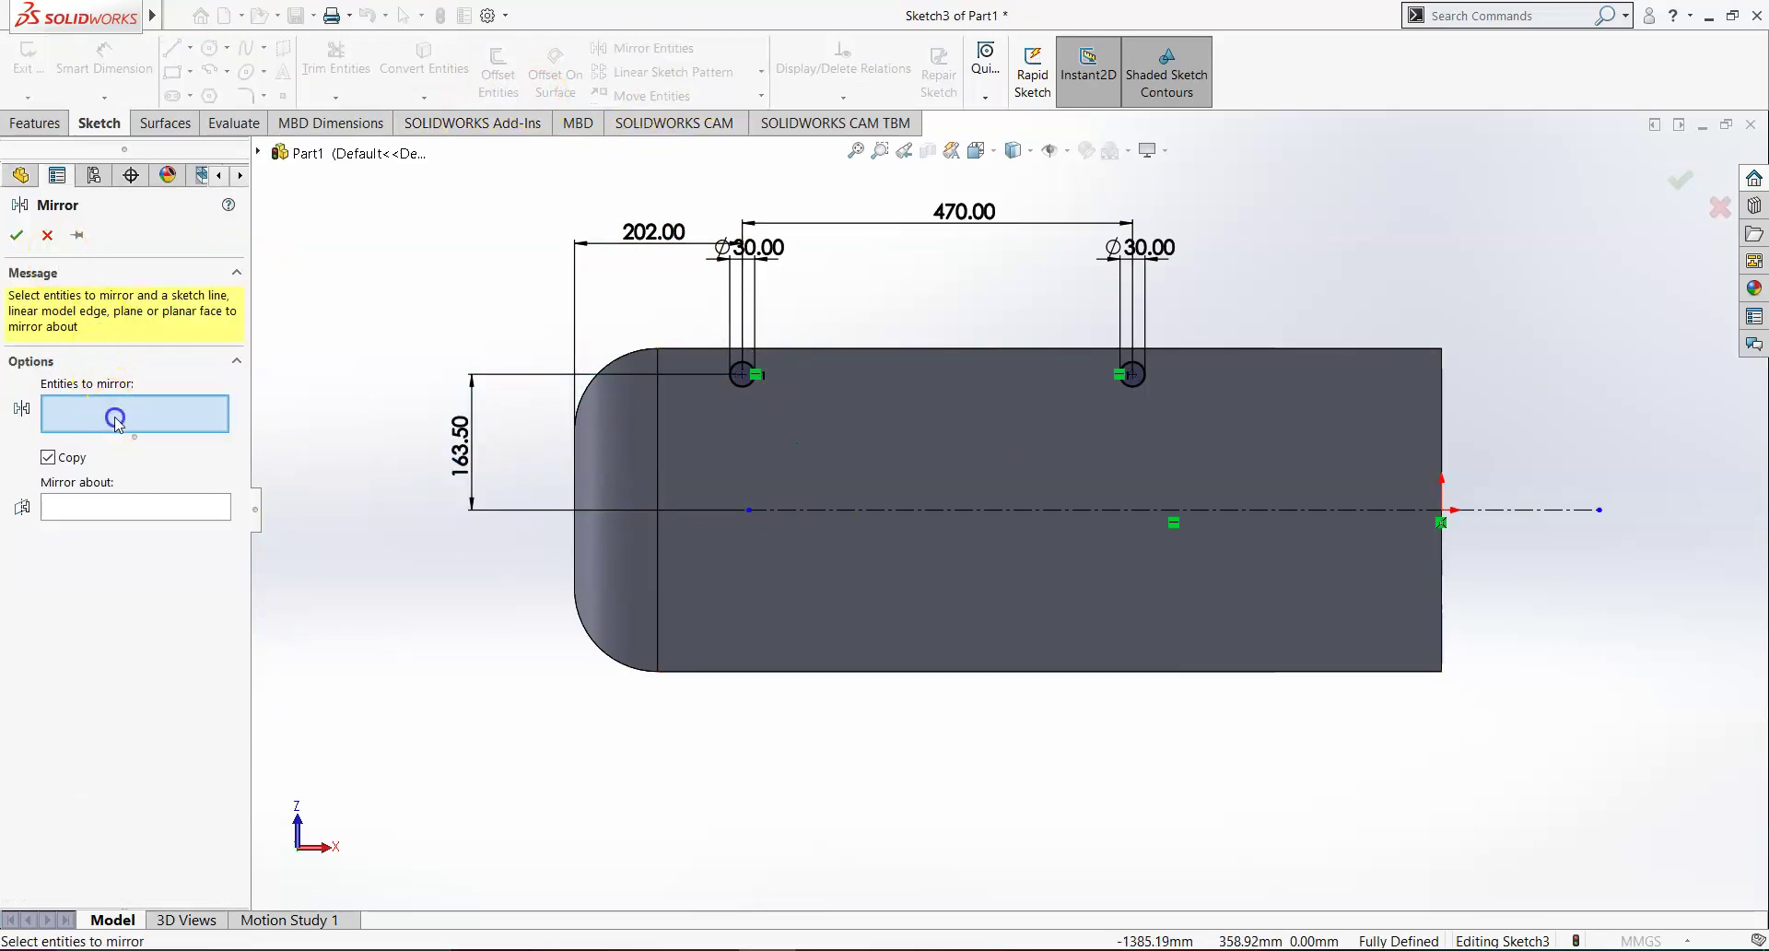
pyautogui.click(741, 381)
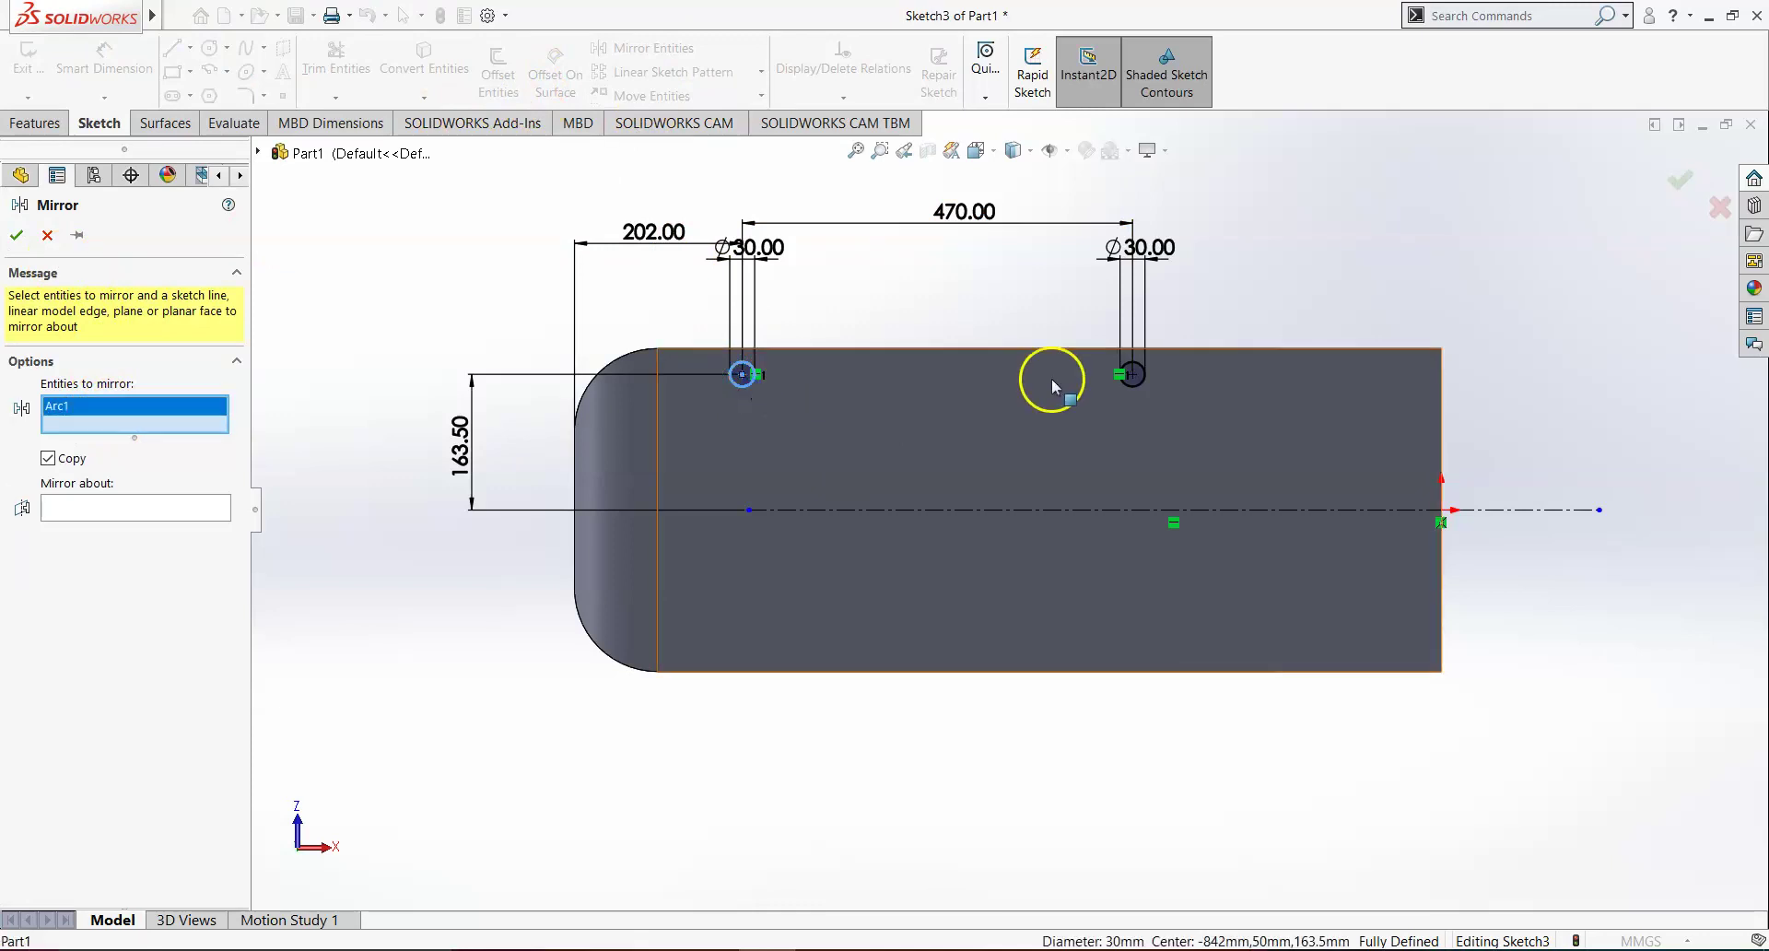
pyautogui.click(1135, 383)
pyautogui.click(91, 522)
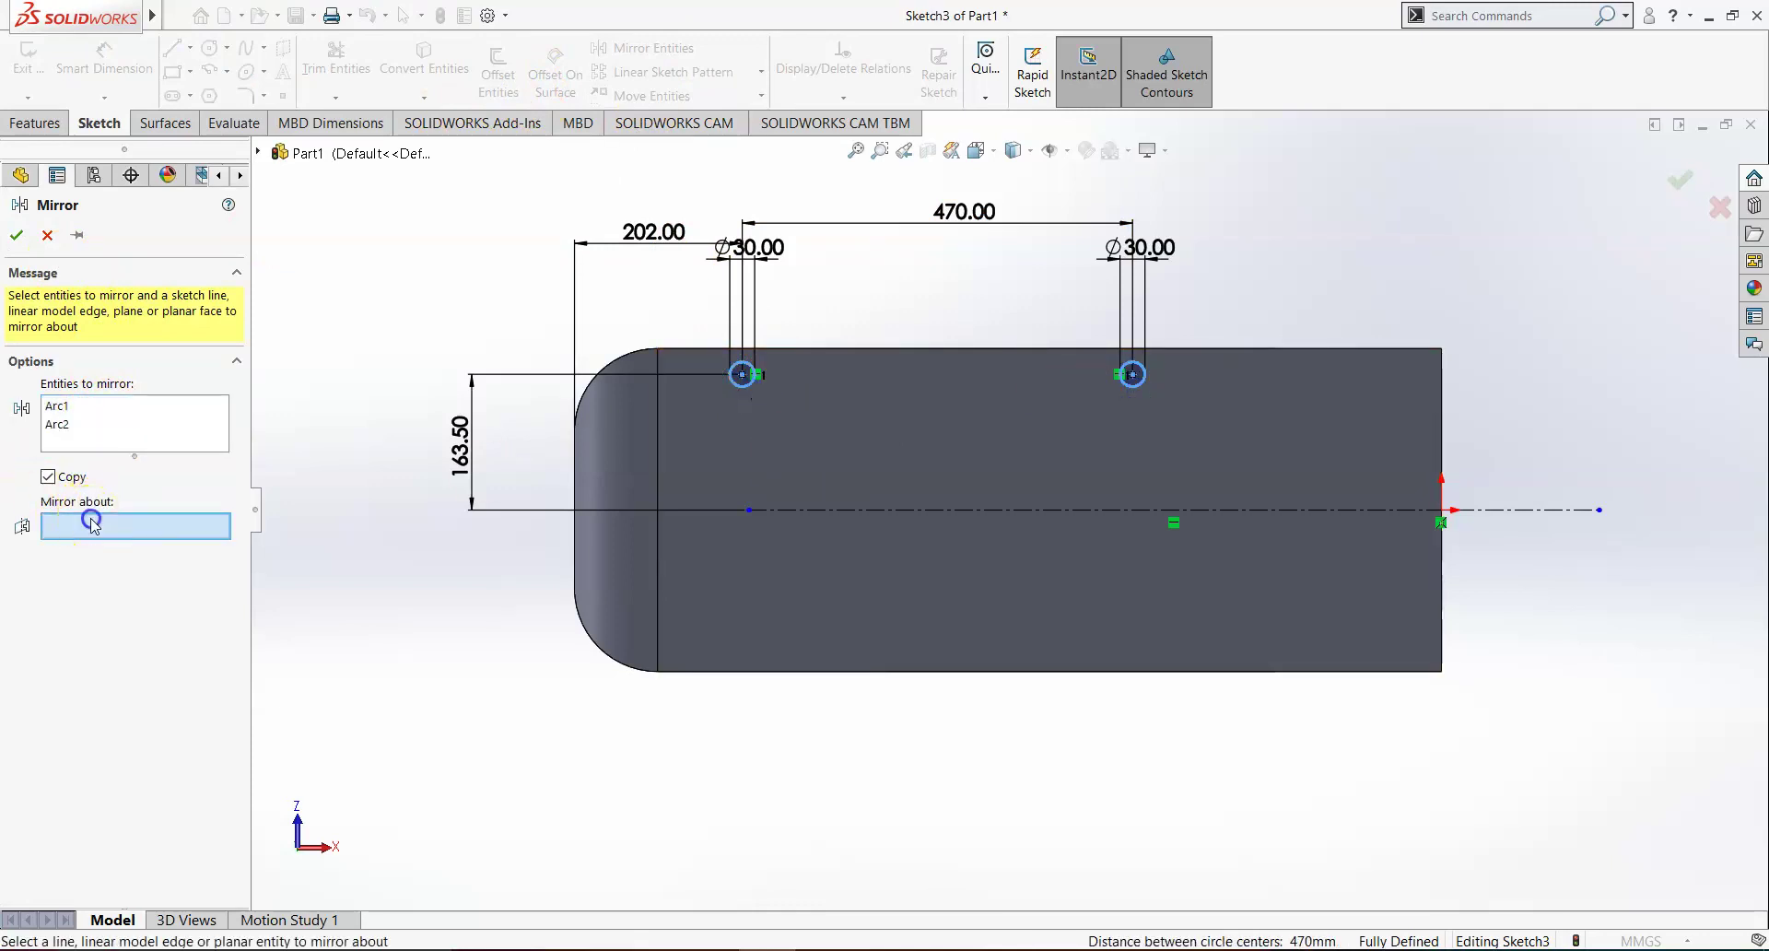
pyautogui.click(991, 511)
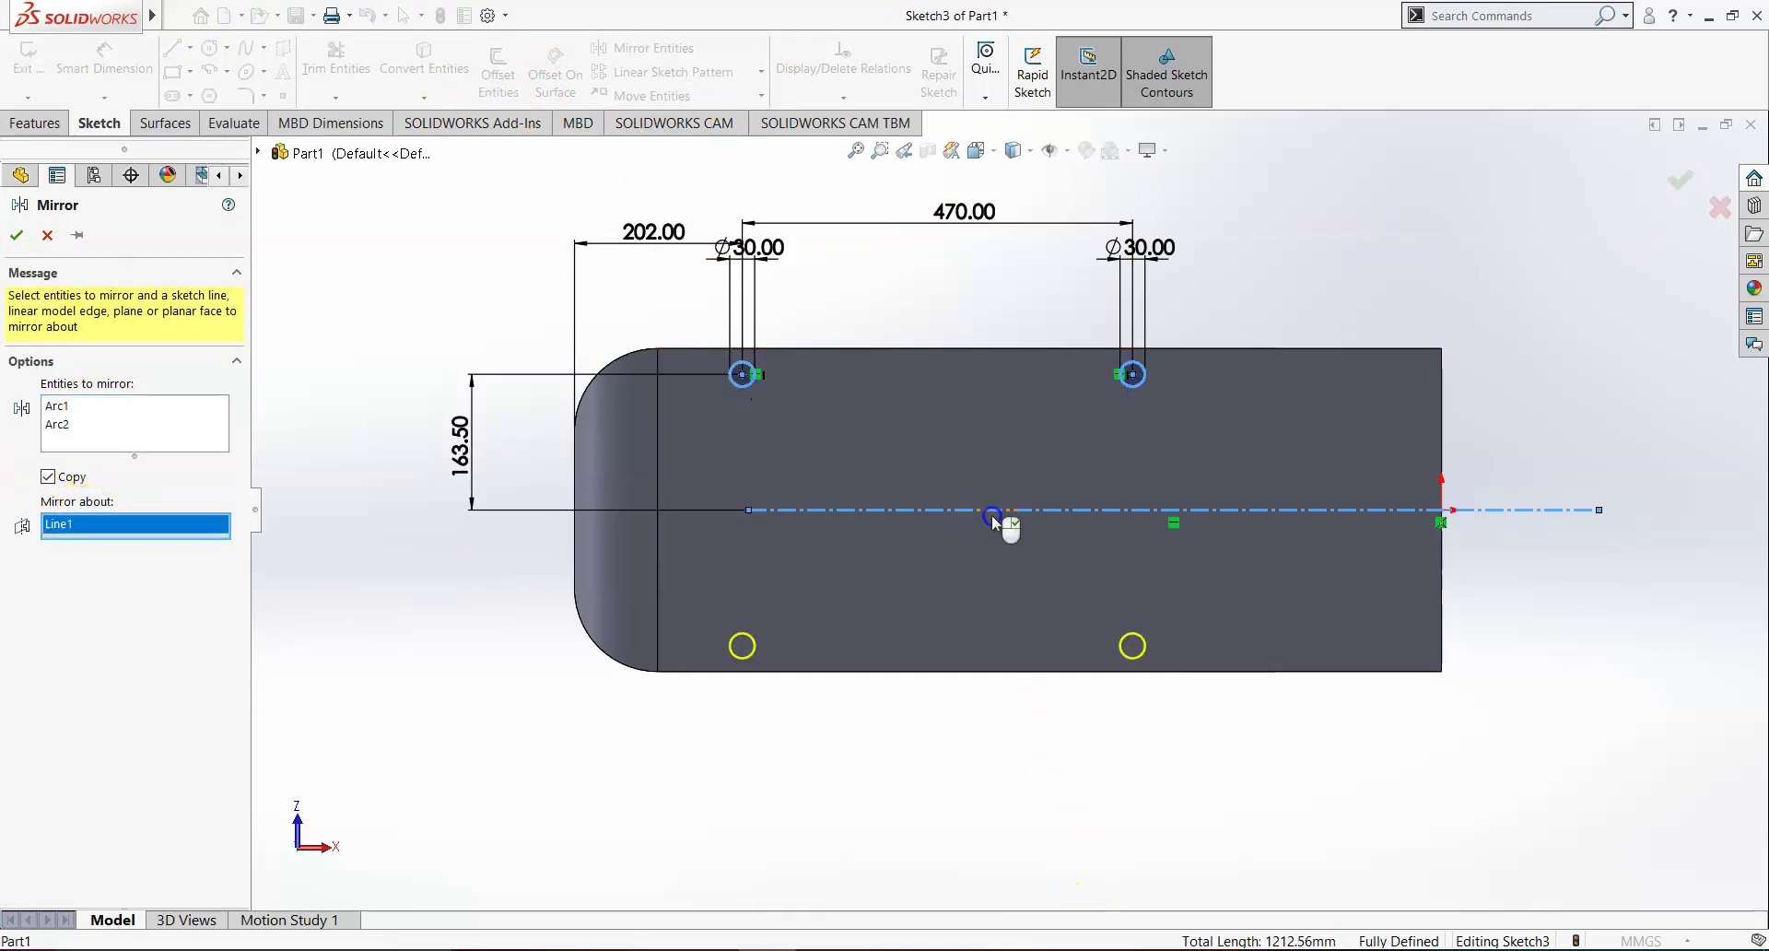
pyautogui.click(15, 235)
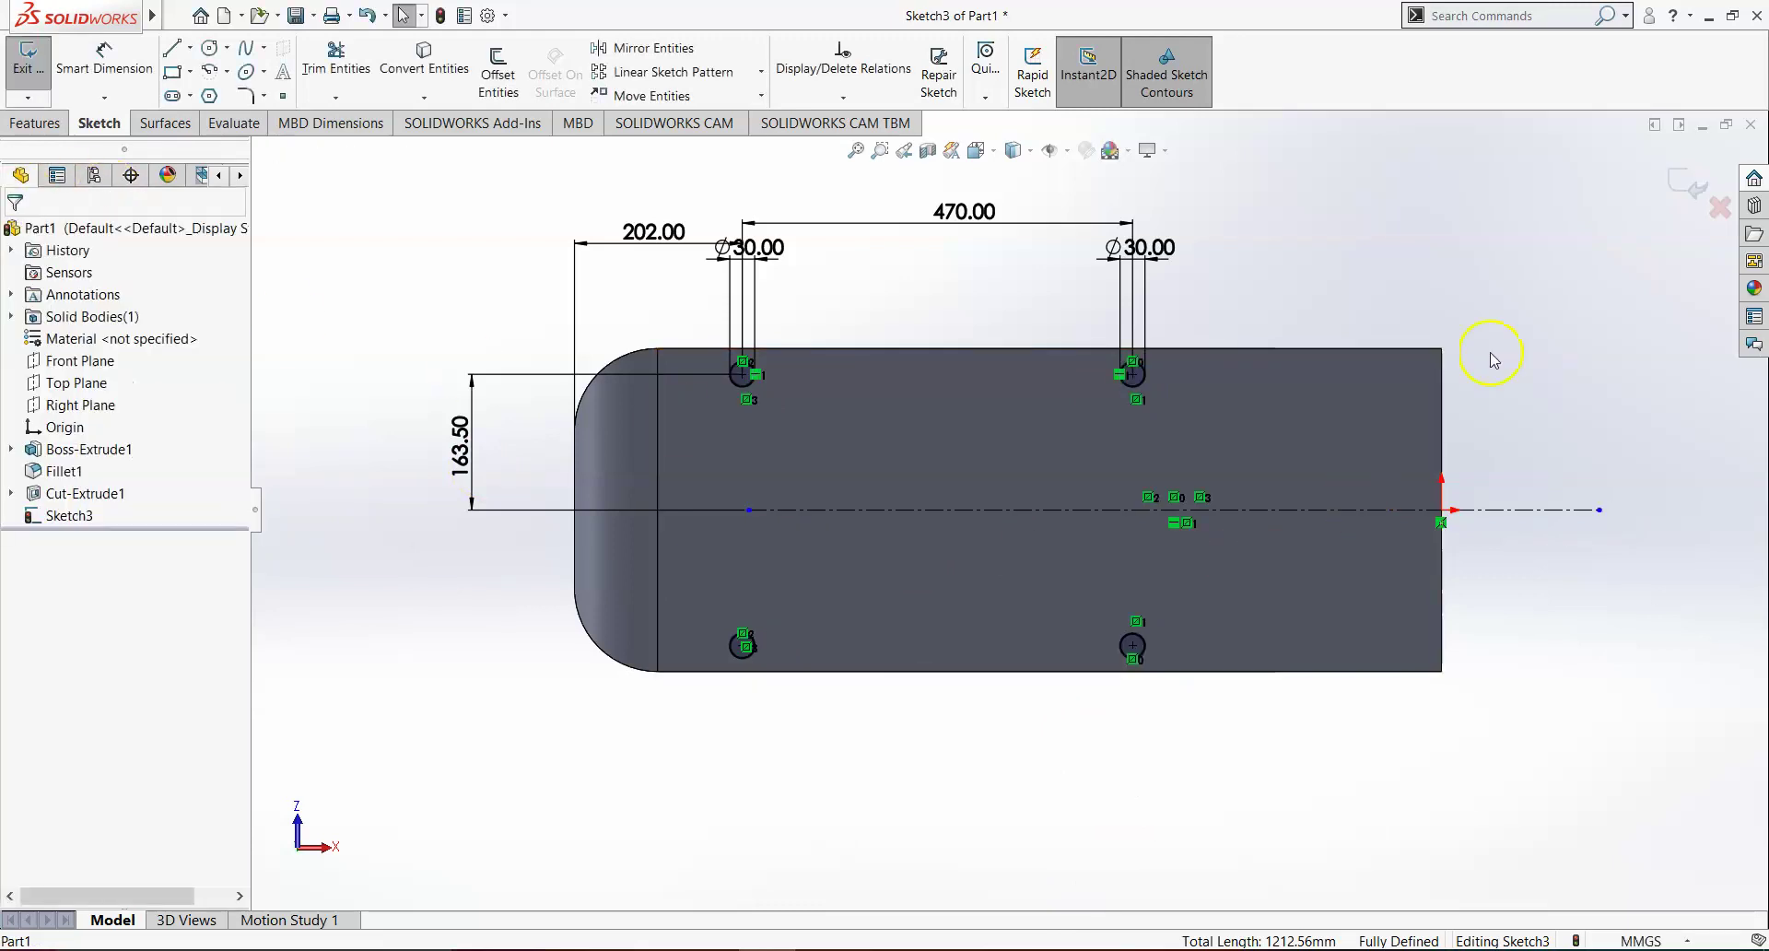
# Check the support height in the reference drawing and extrude the four circles 50 mm downward, merged with the body.
pyautogui.hotkey('ctrl', '7')
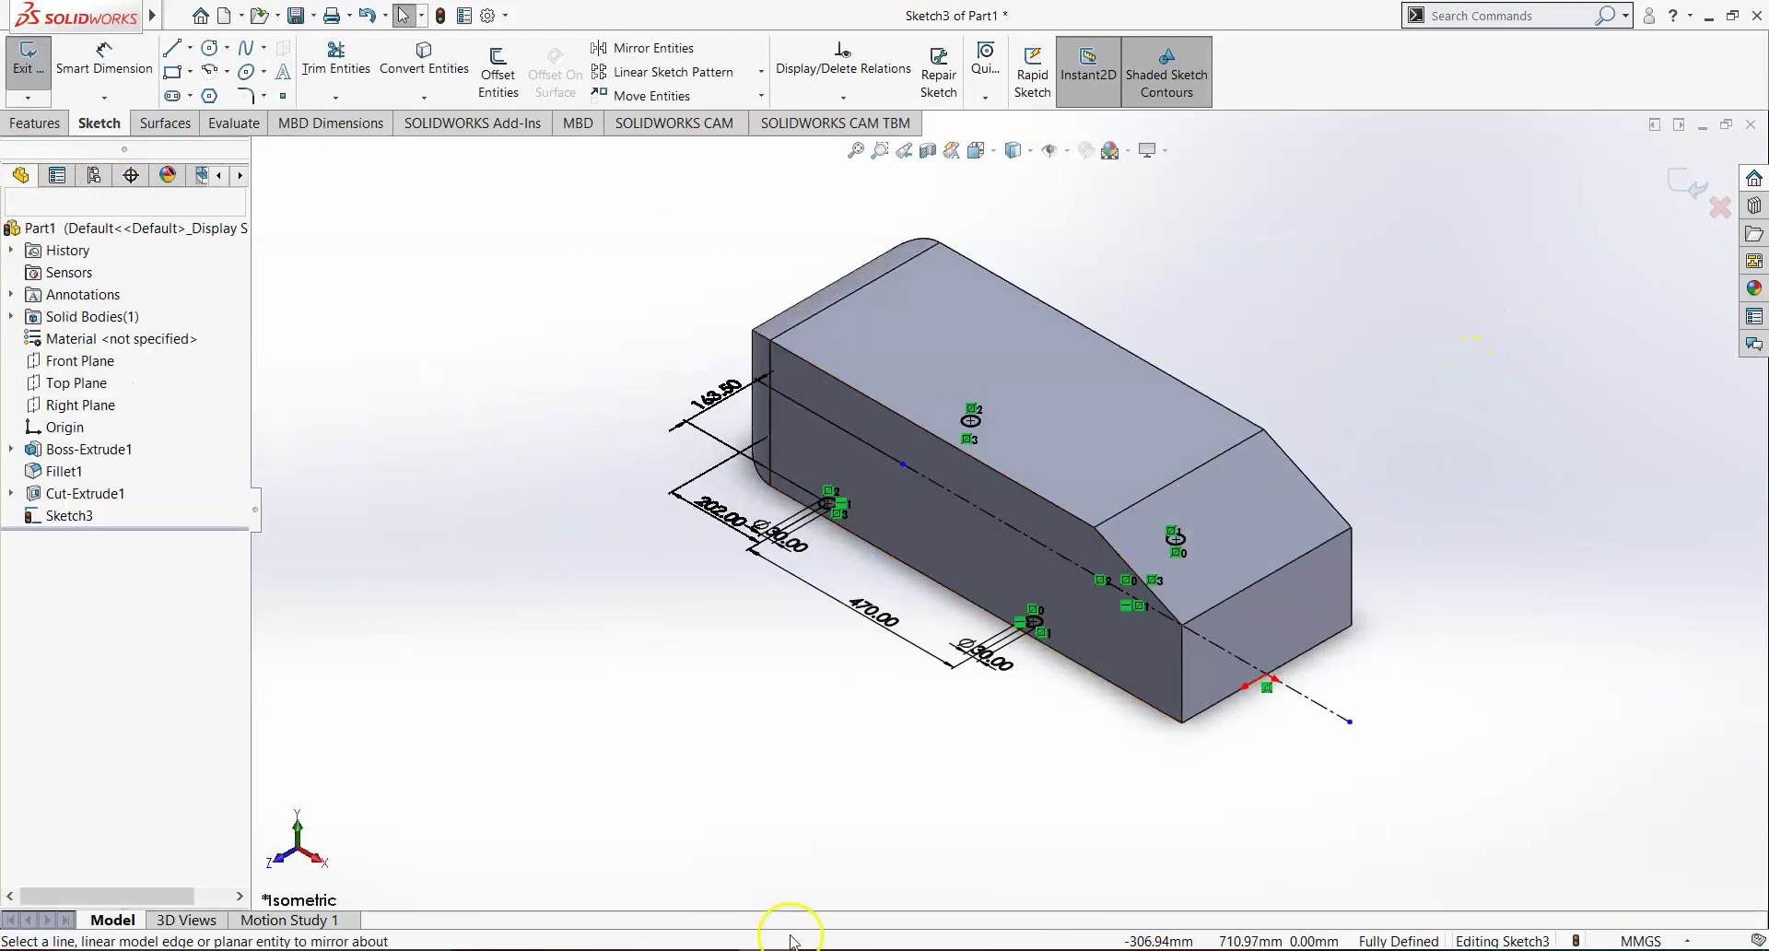
pyautogui.click(789, 947)
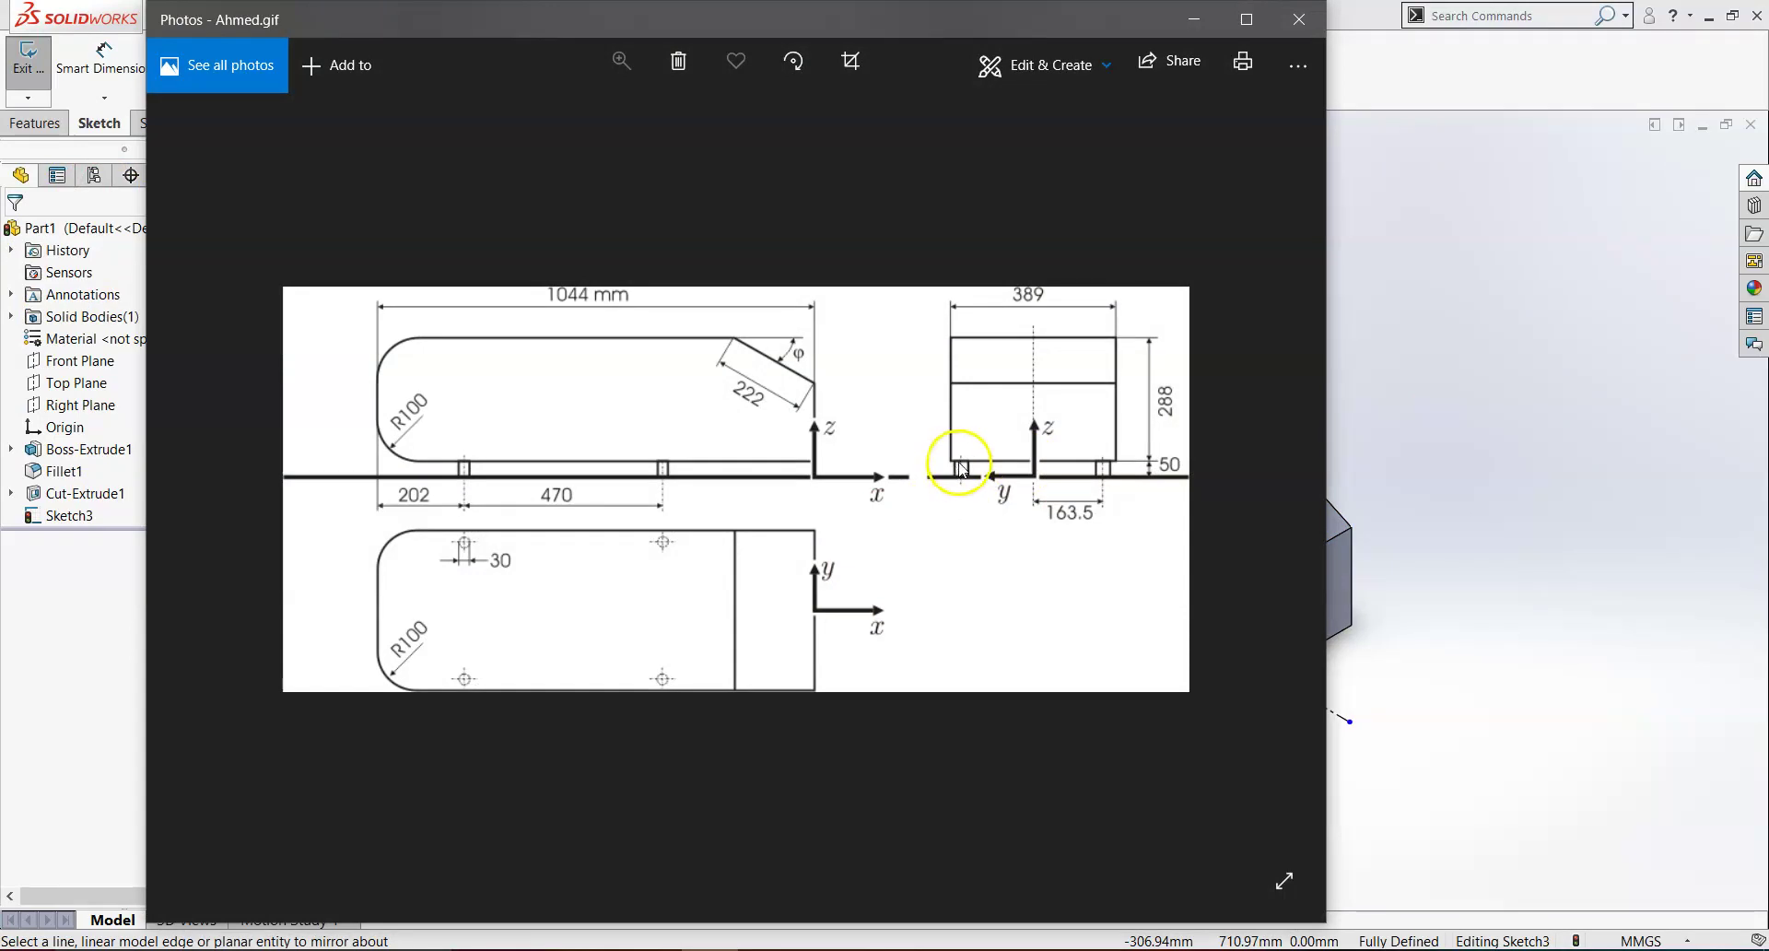
pyautogui.click(1192, 18)
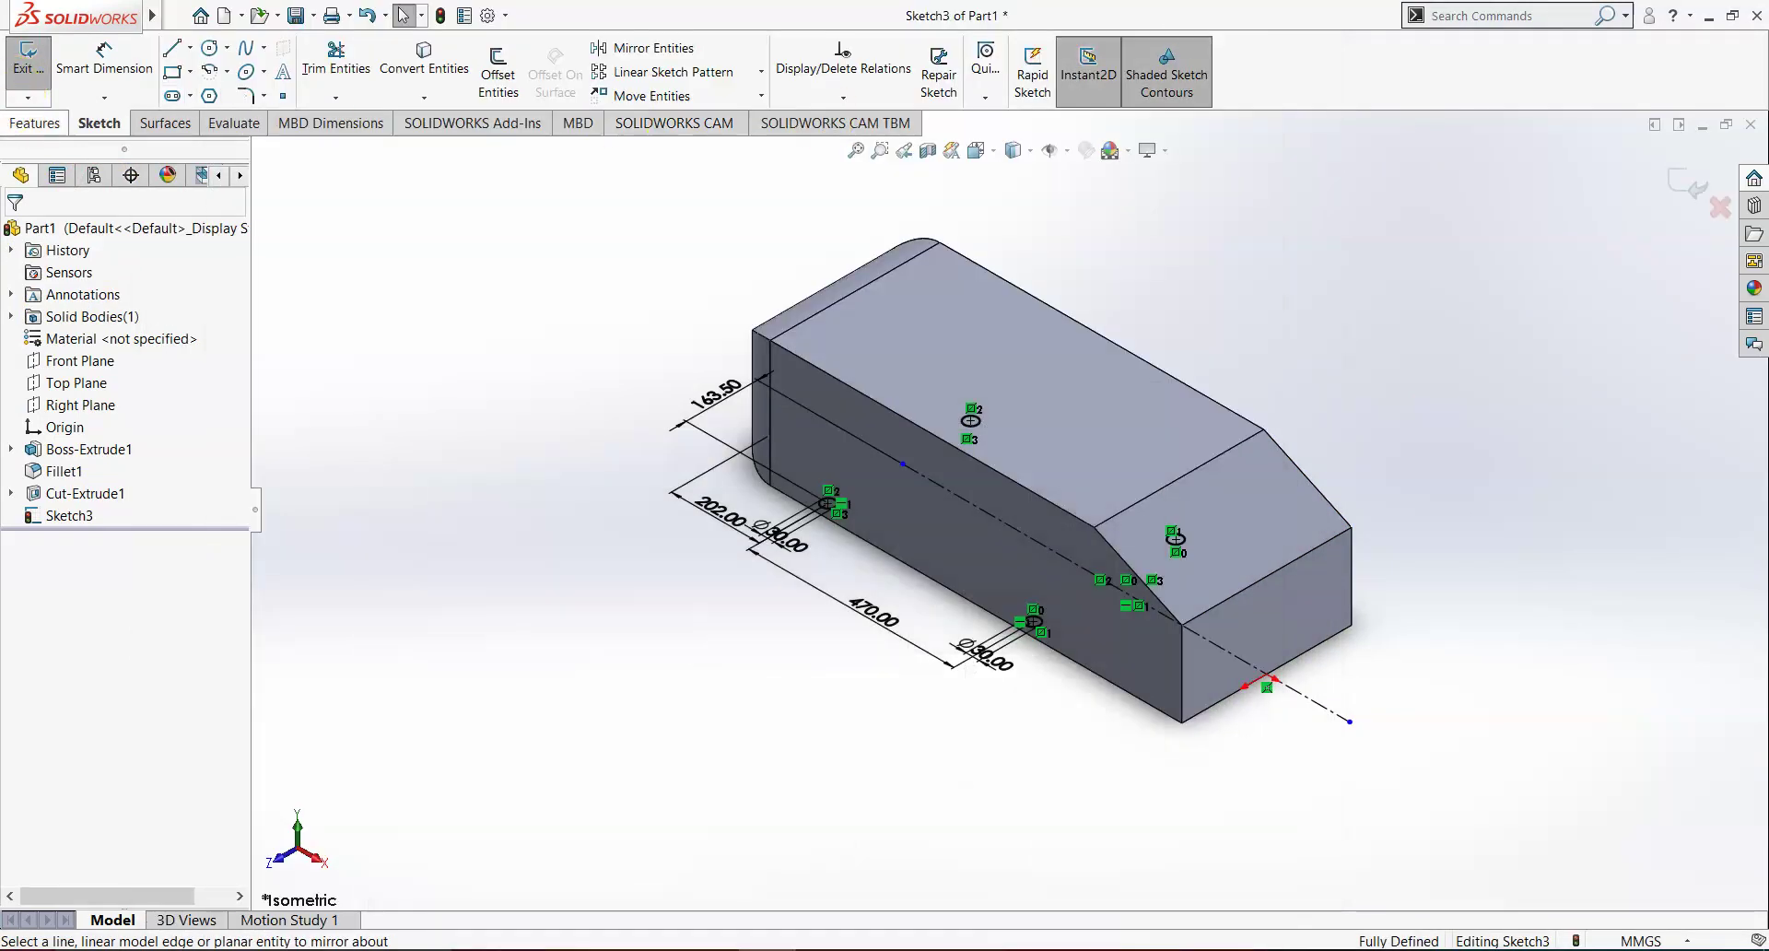
pyautogui.click(36, 122)
pyautogui.click(38, 72)
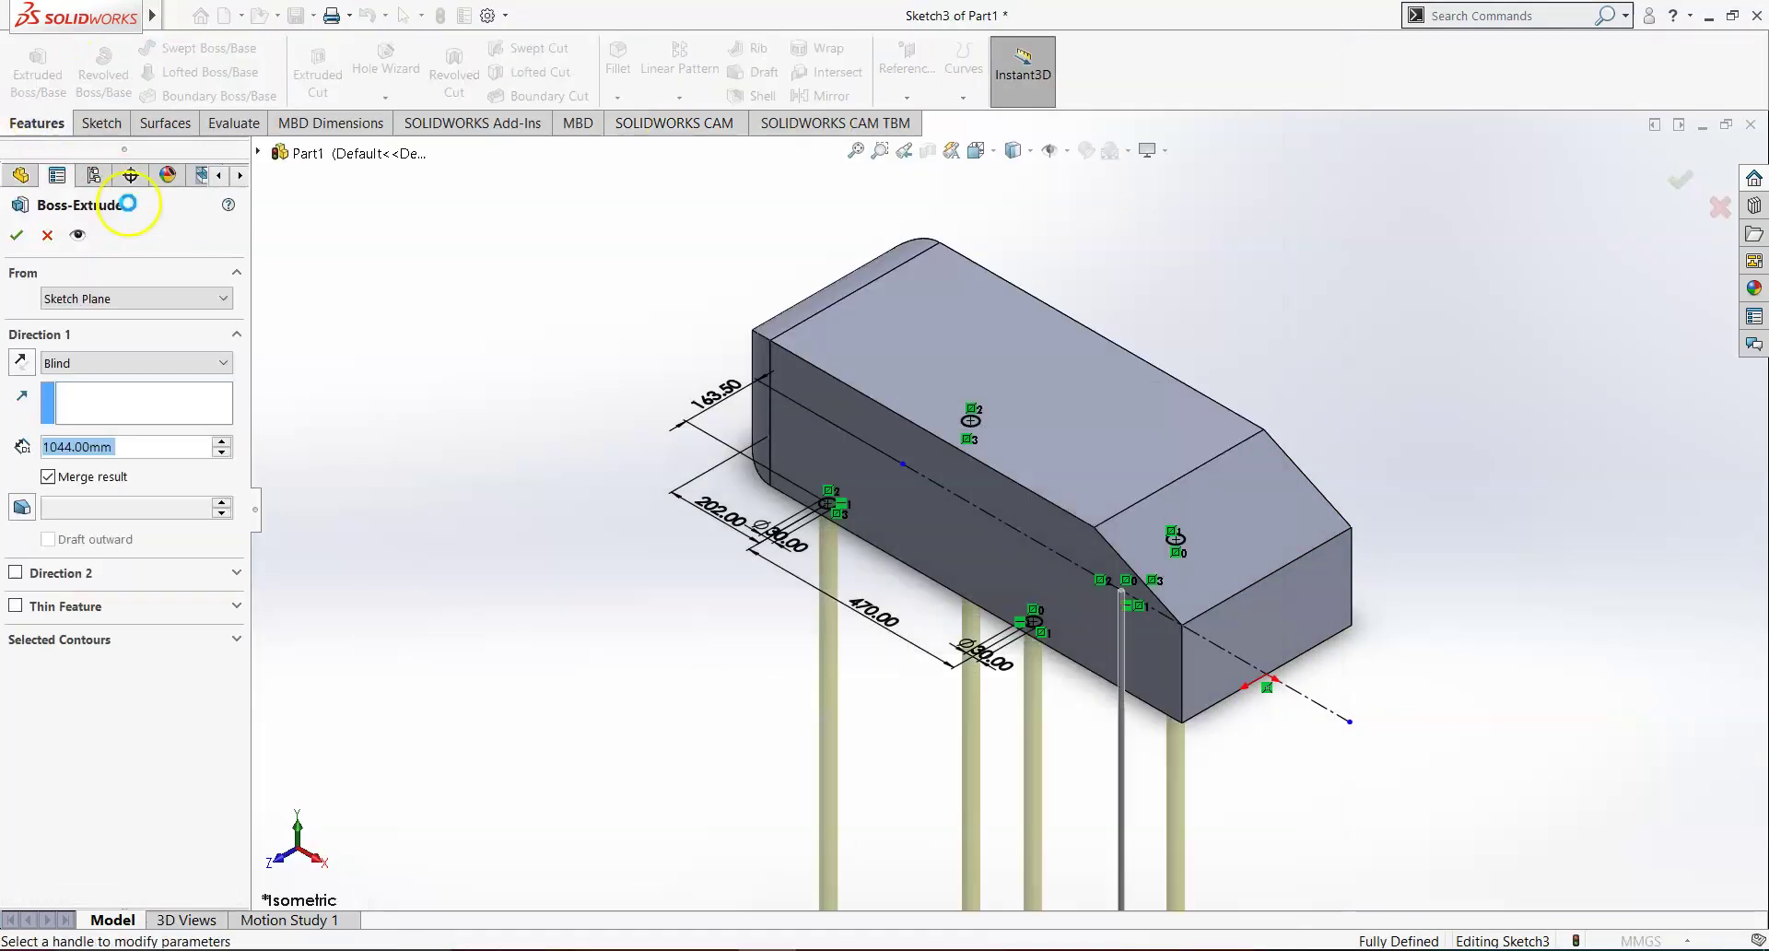
pyautogui.write('50')
pyautogui.press('Return')
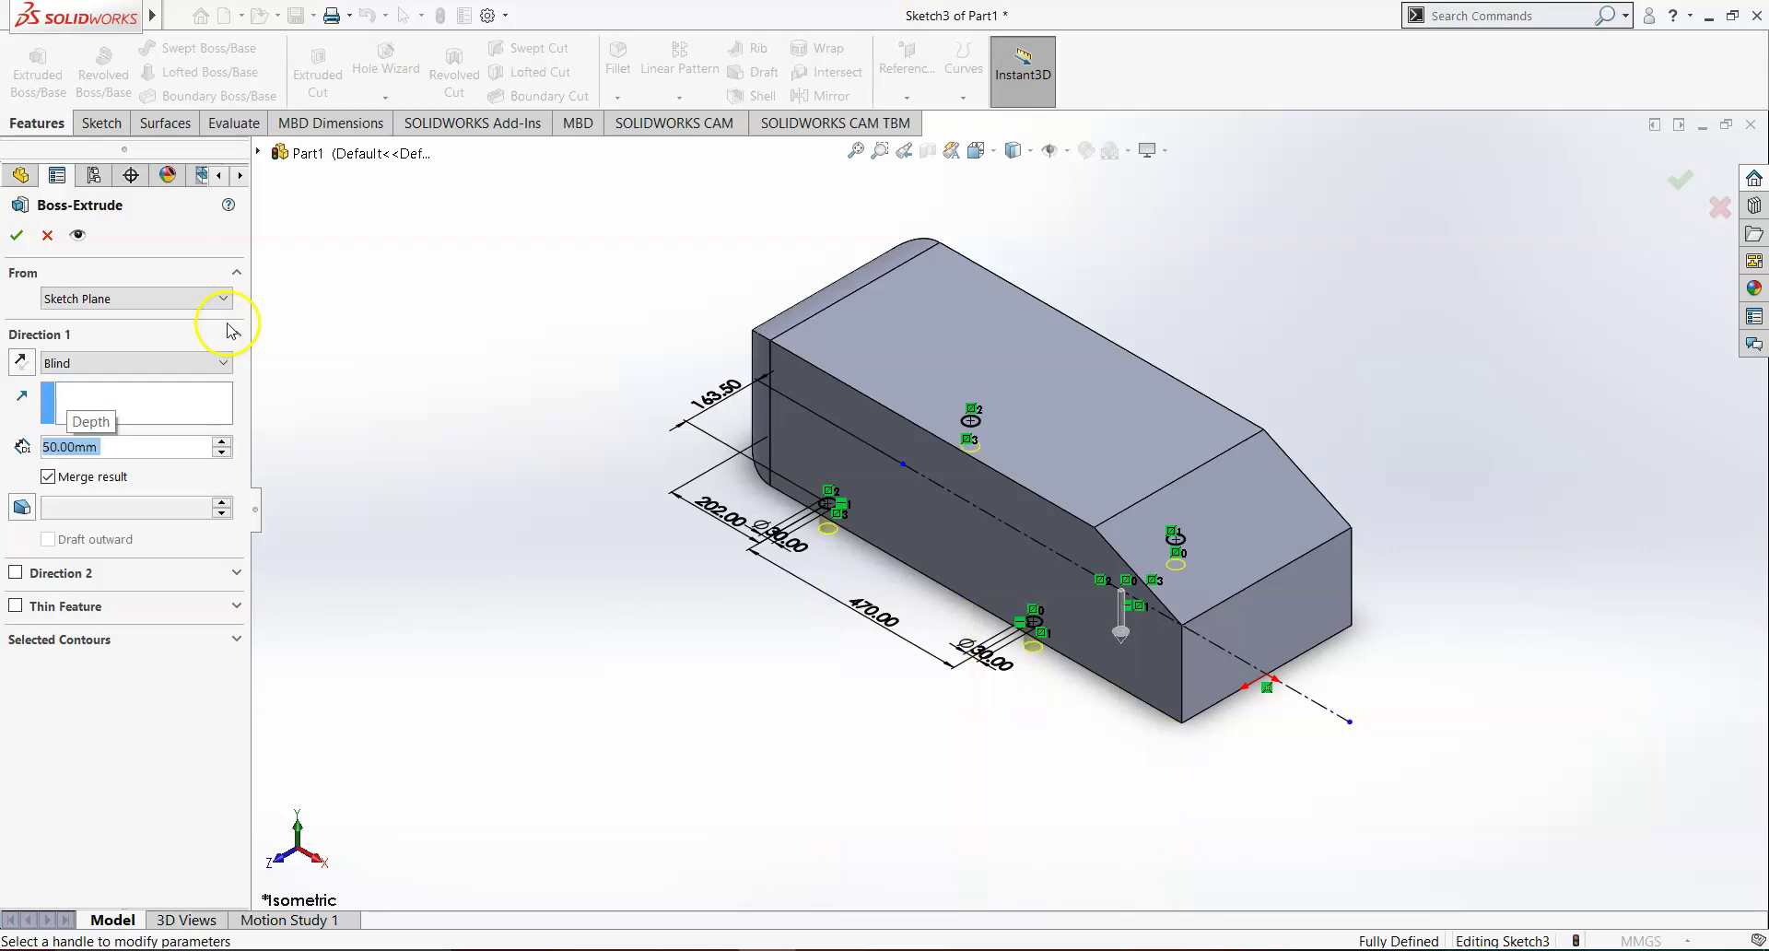
pyautogui.click(26, 234)
pyautogui.click(711, 604)
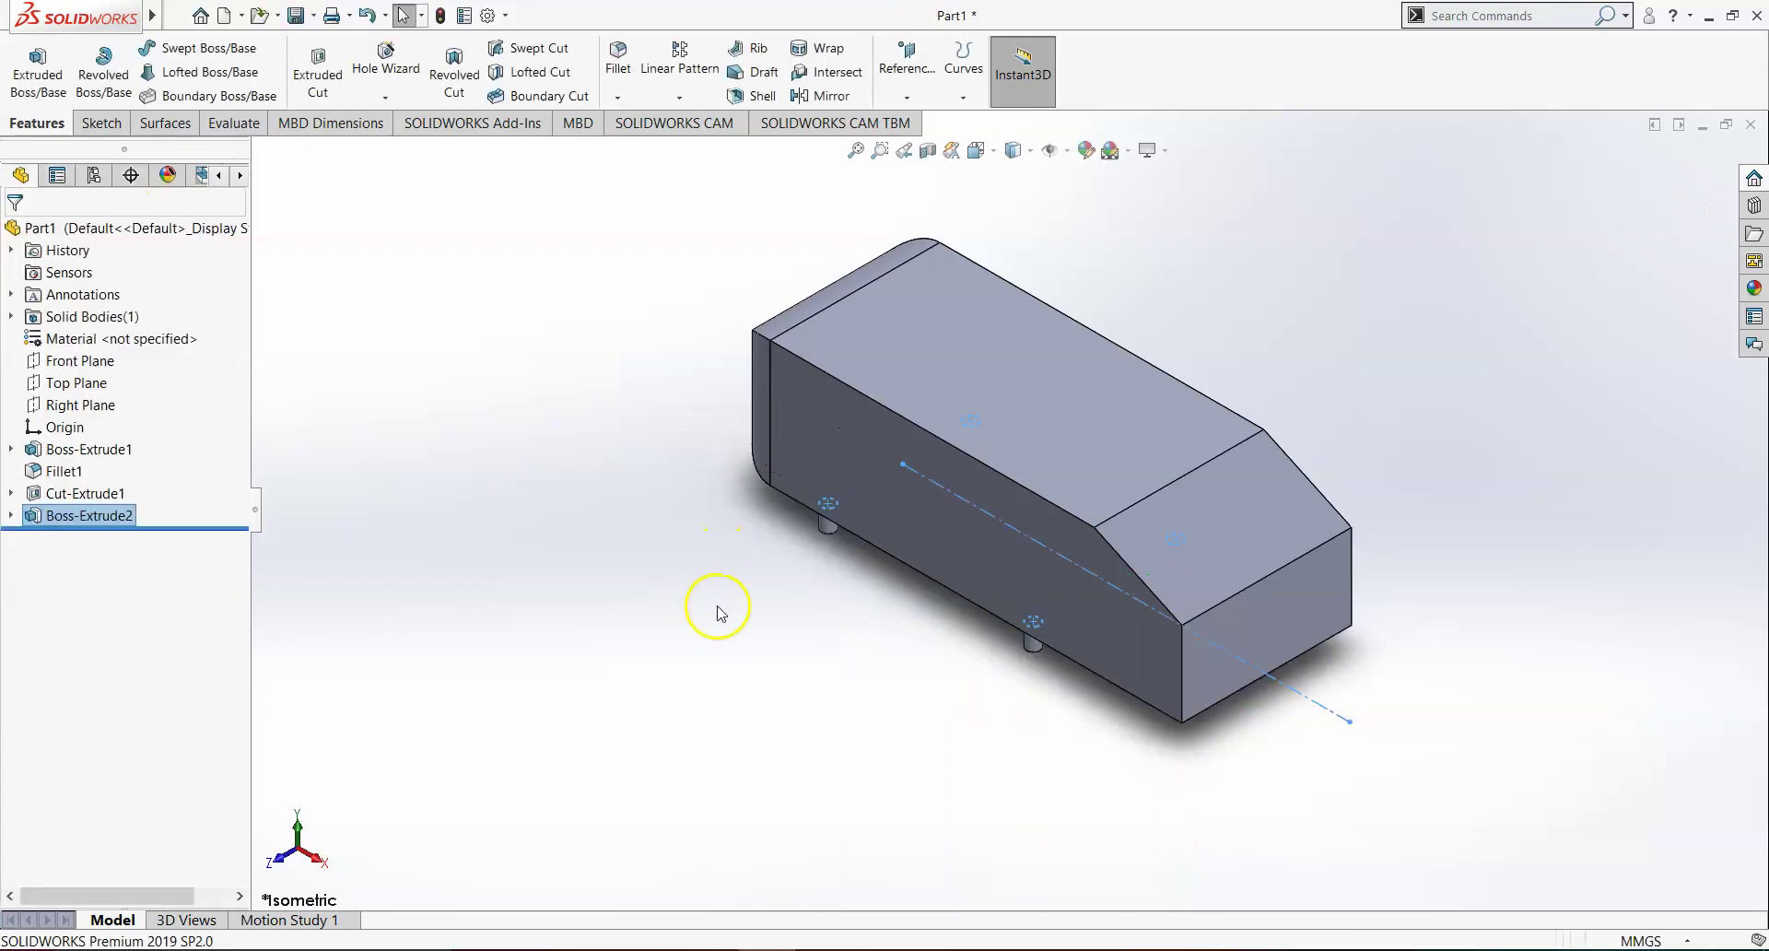
pyautogui.press('f')
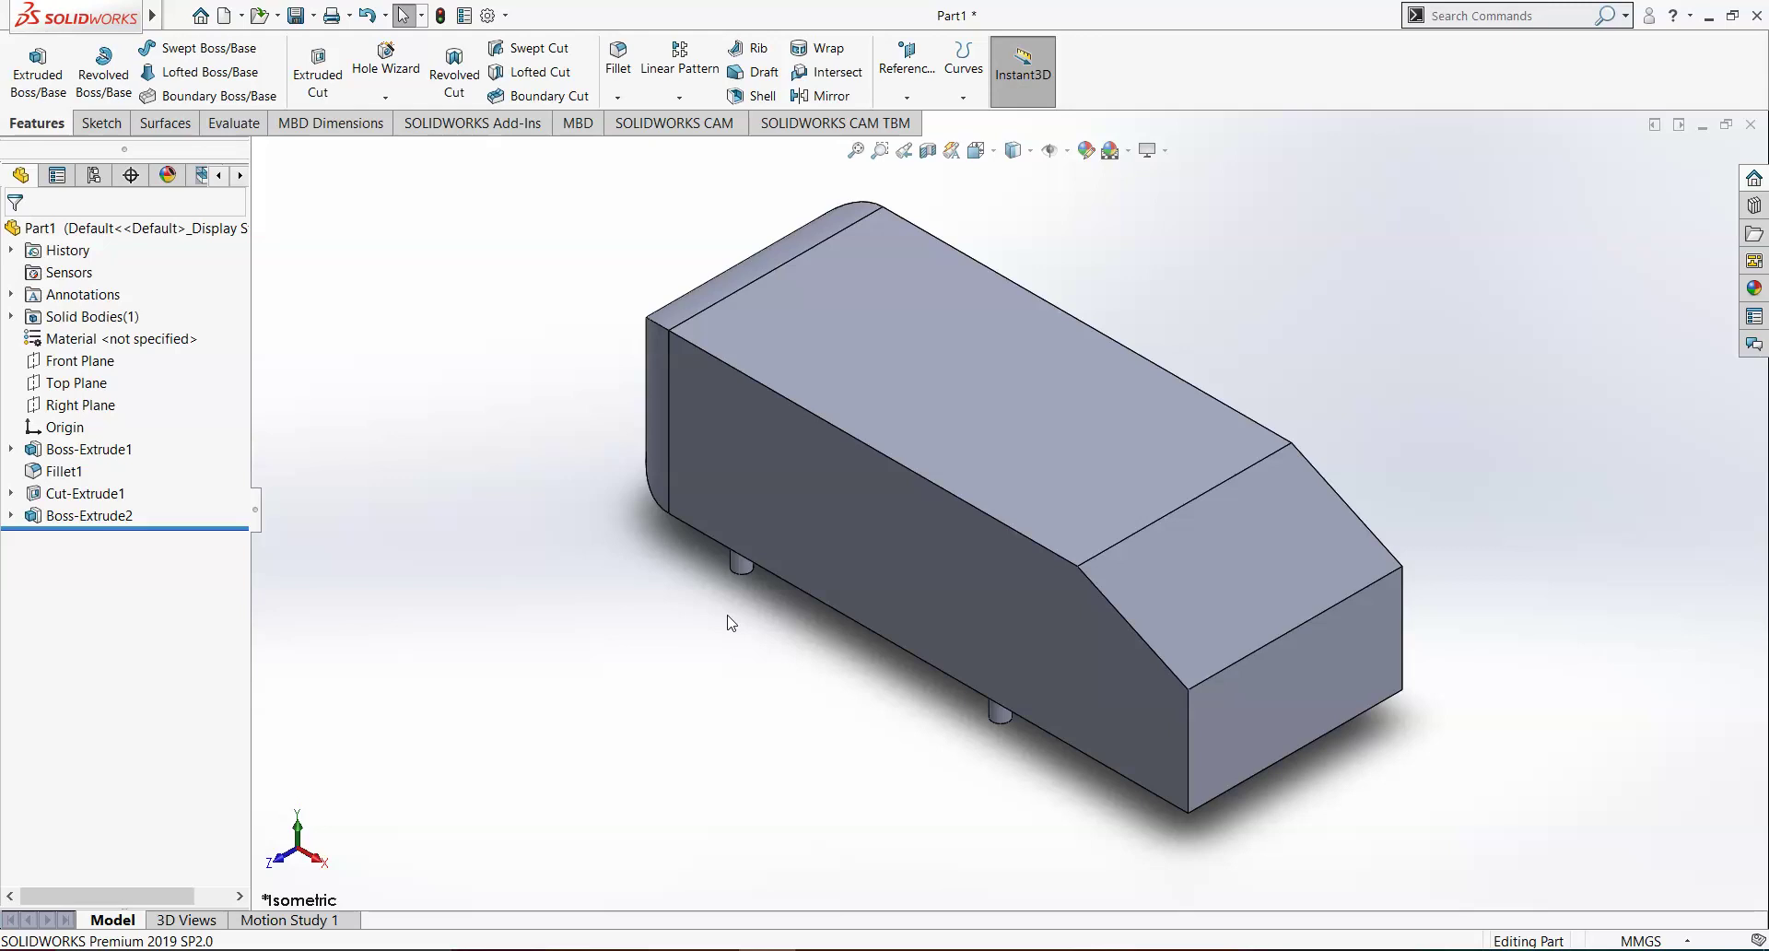
# Find the Scale command through the command search and uniformly scale the solid body about the origin to about half its size.
pyautogui.click(1501, 16)
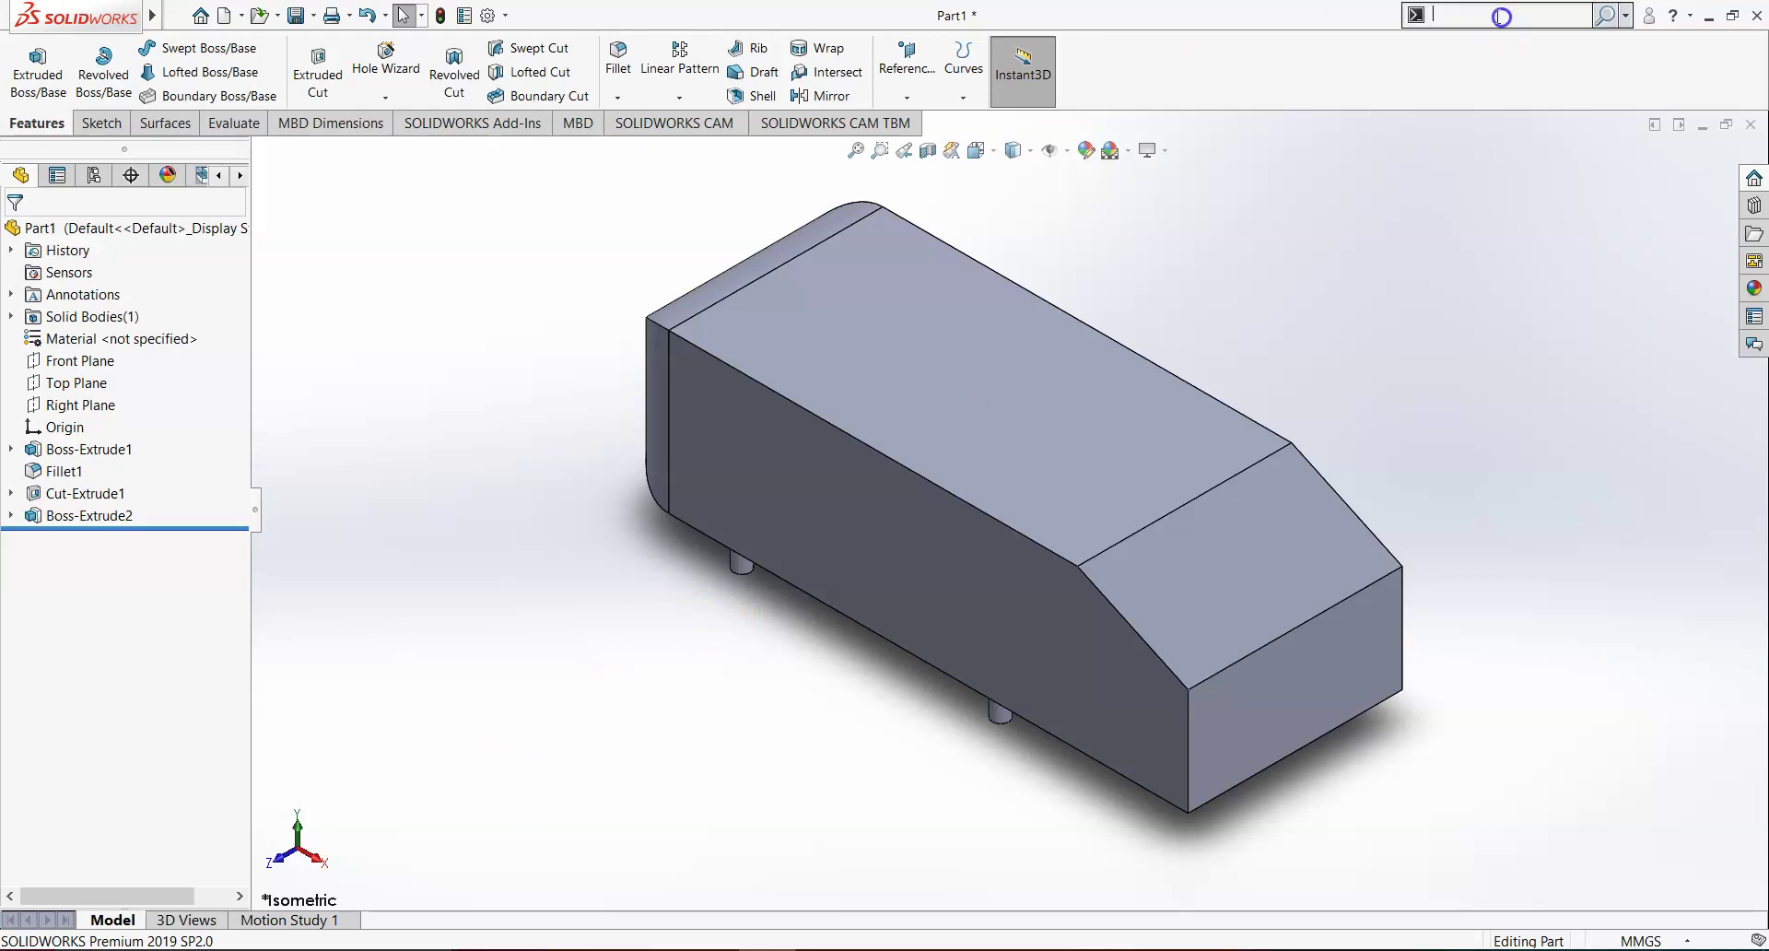
pyautogui.write('scale')
pyautogui.press('Return')
pyautogui.click(1724, 67)
pyautogui.click(1625, 15)
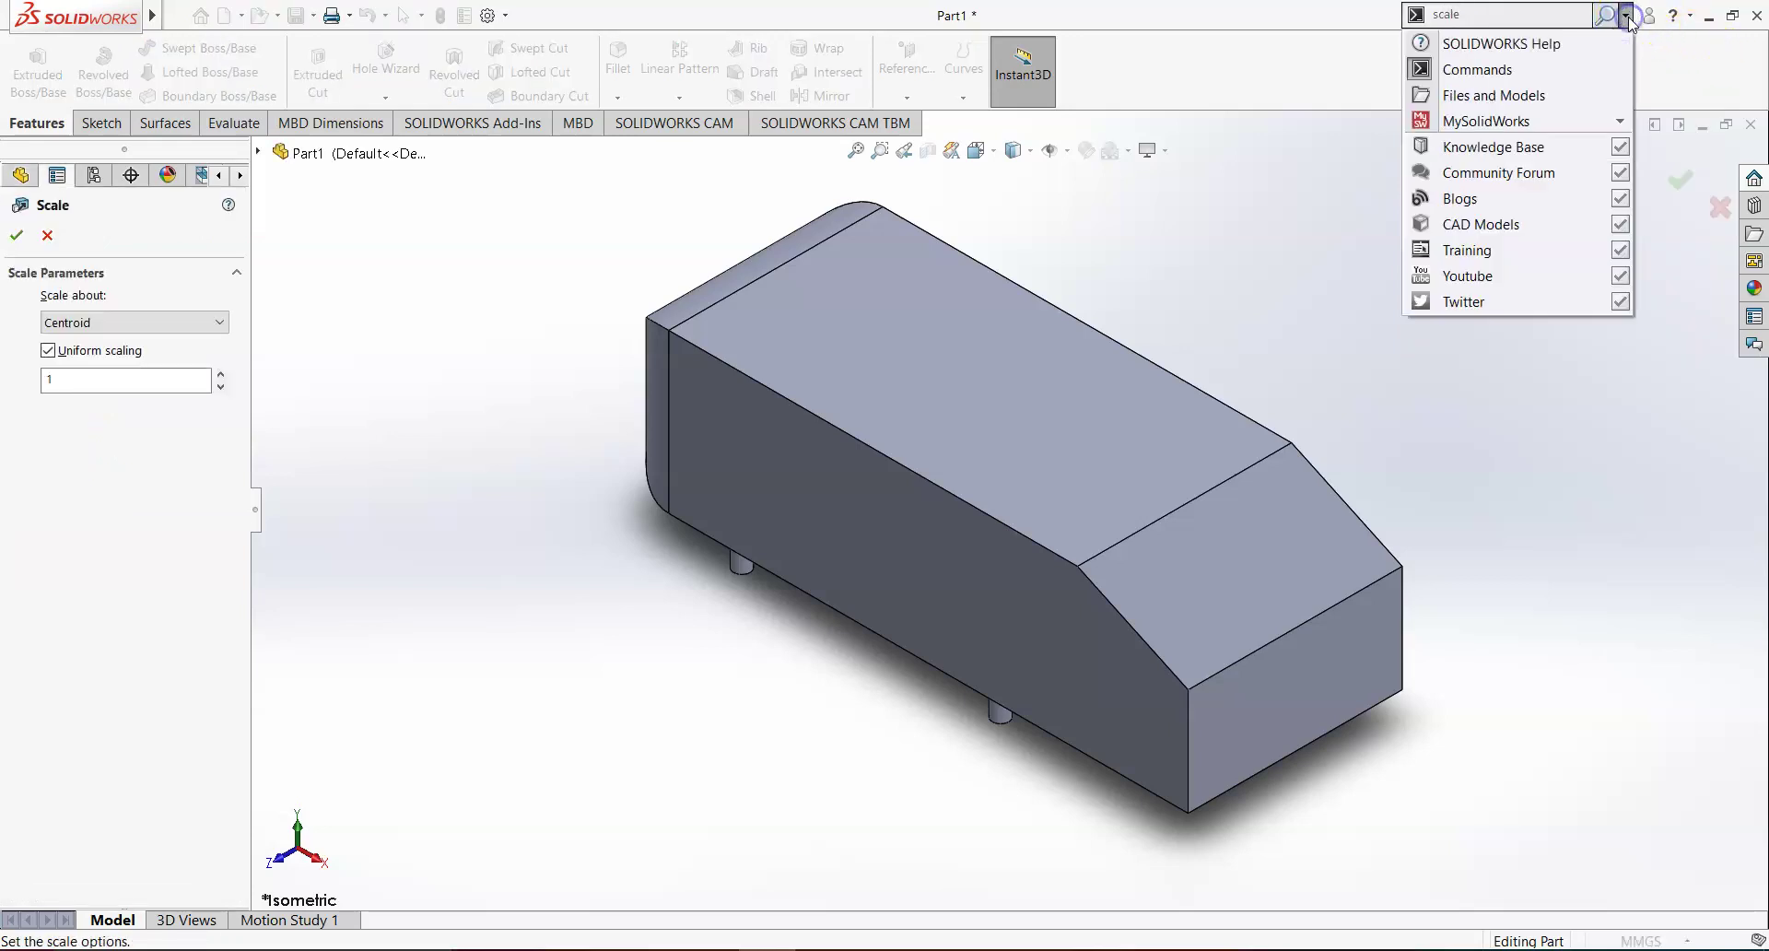
pyautogui.click(1487, 72)
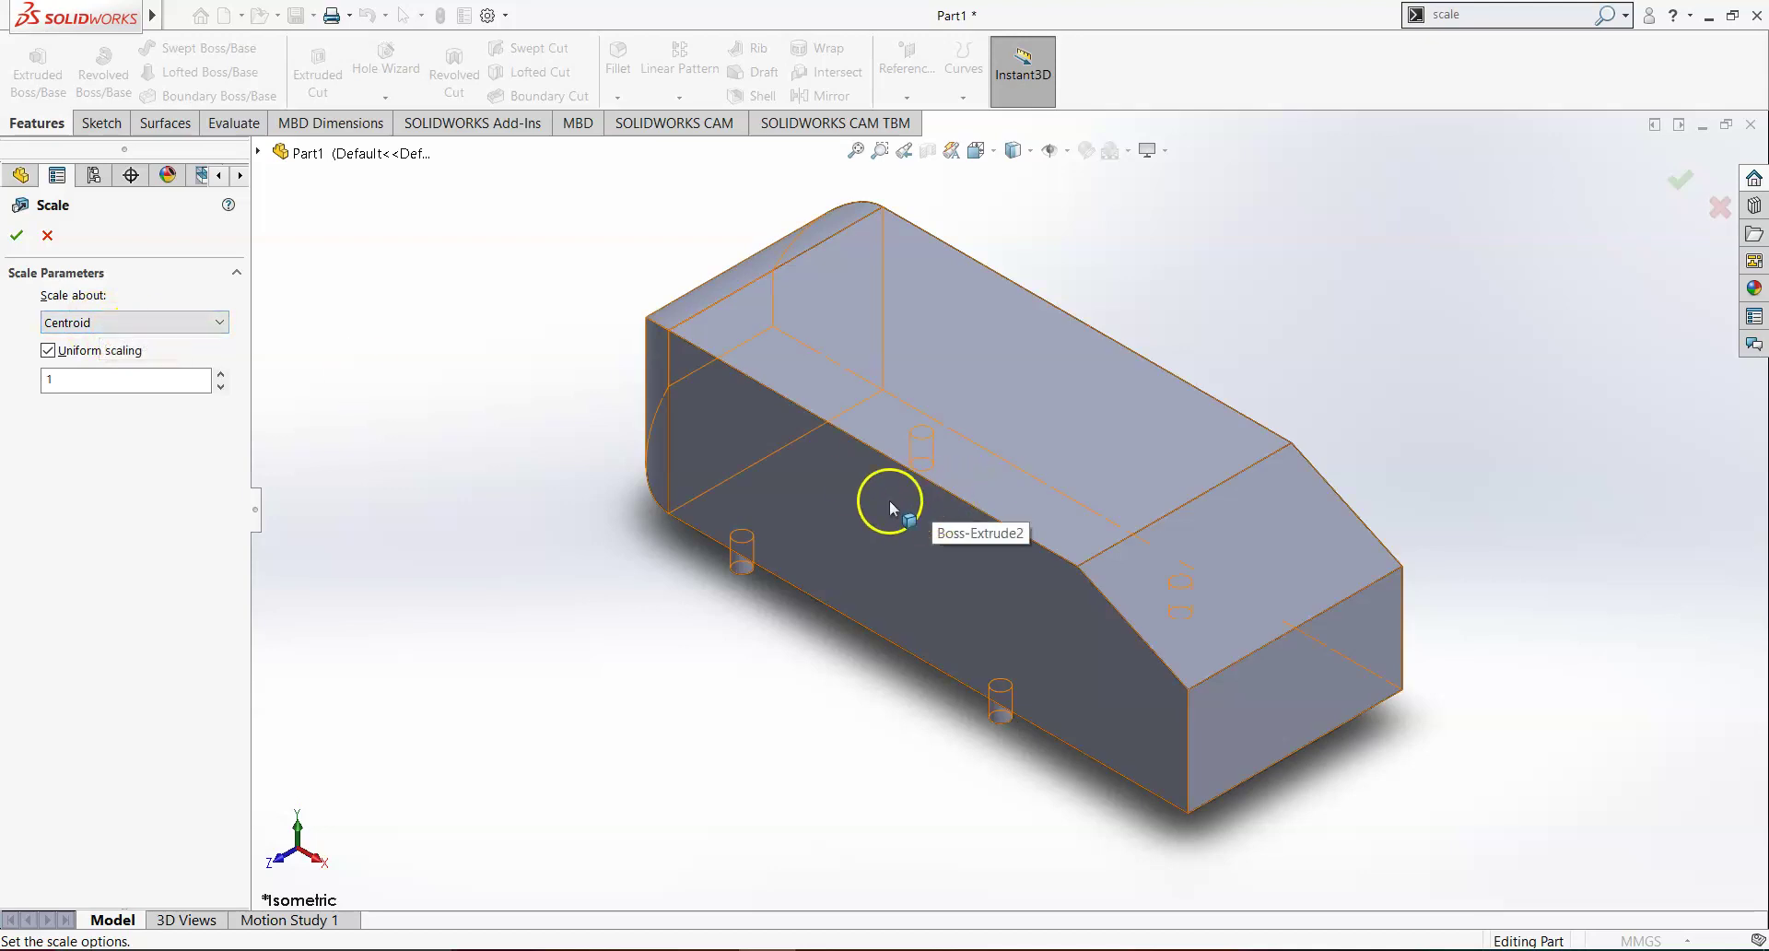
pyautogui.click(148, 321)
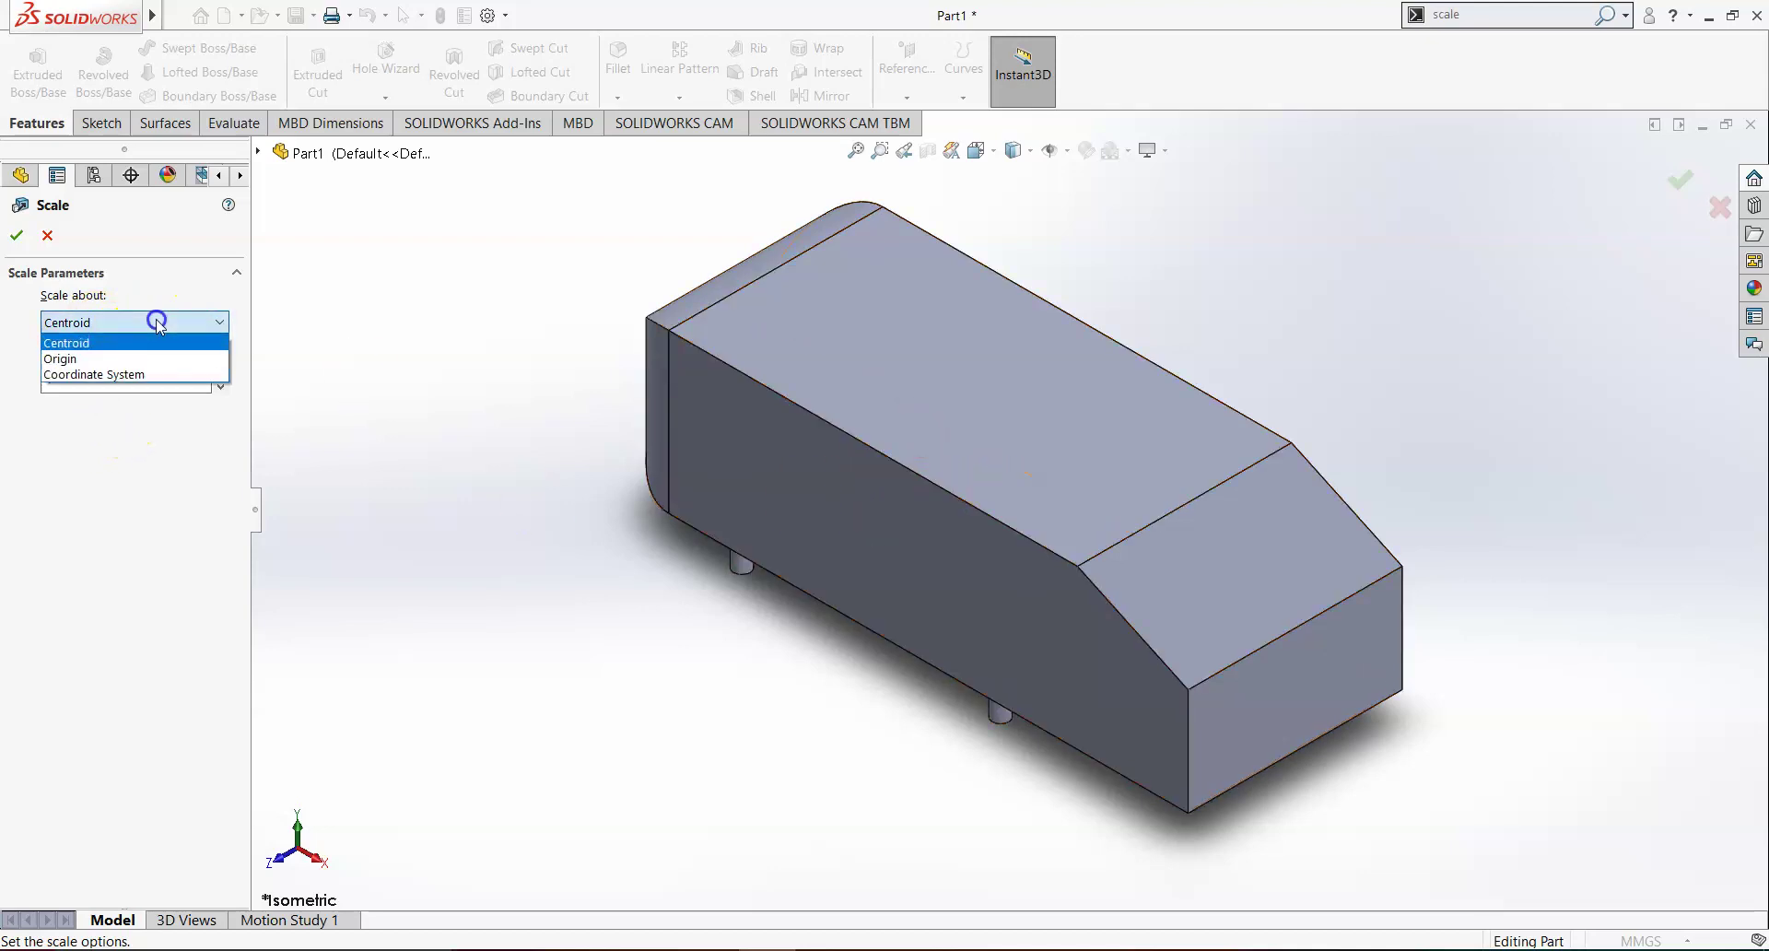
pyautogui.click(108, 359)
pyautogui.click(950, 495)
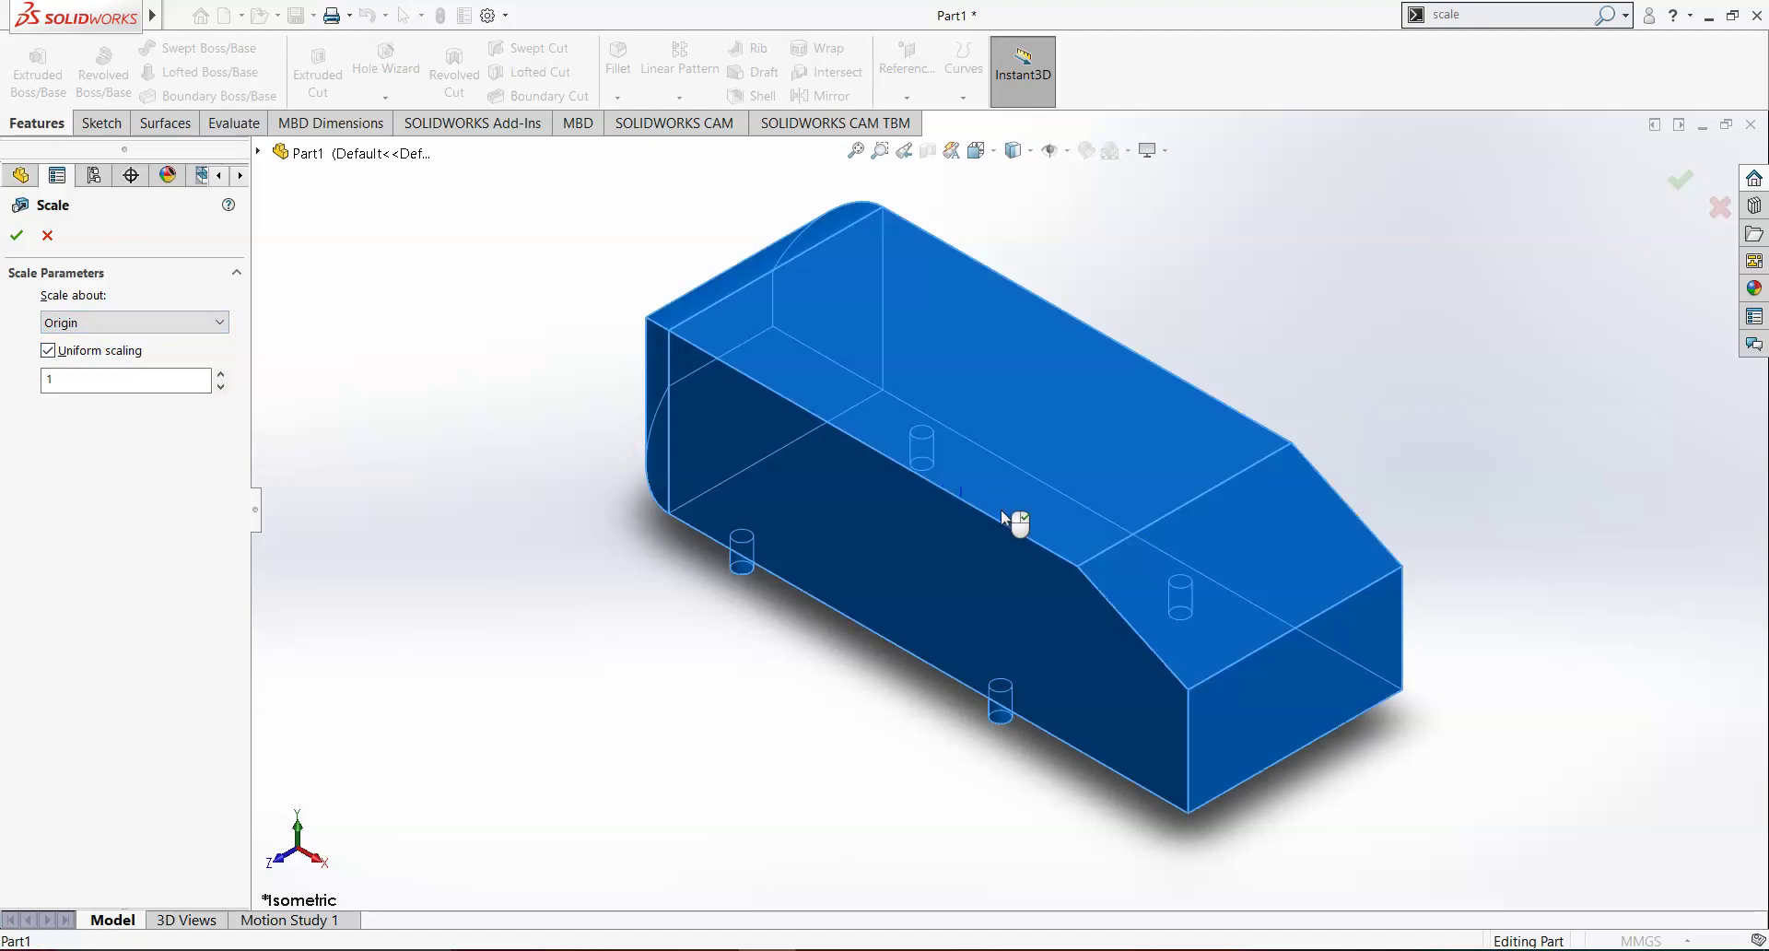
pyautogui.doubleClick(102, 381)
pyautogui.click(17, 235)
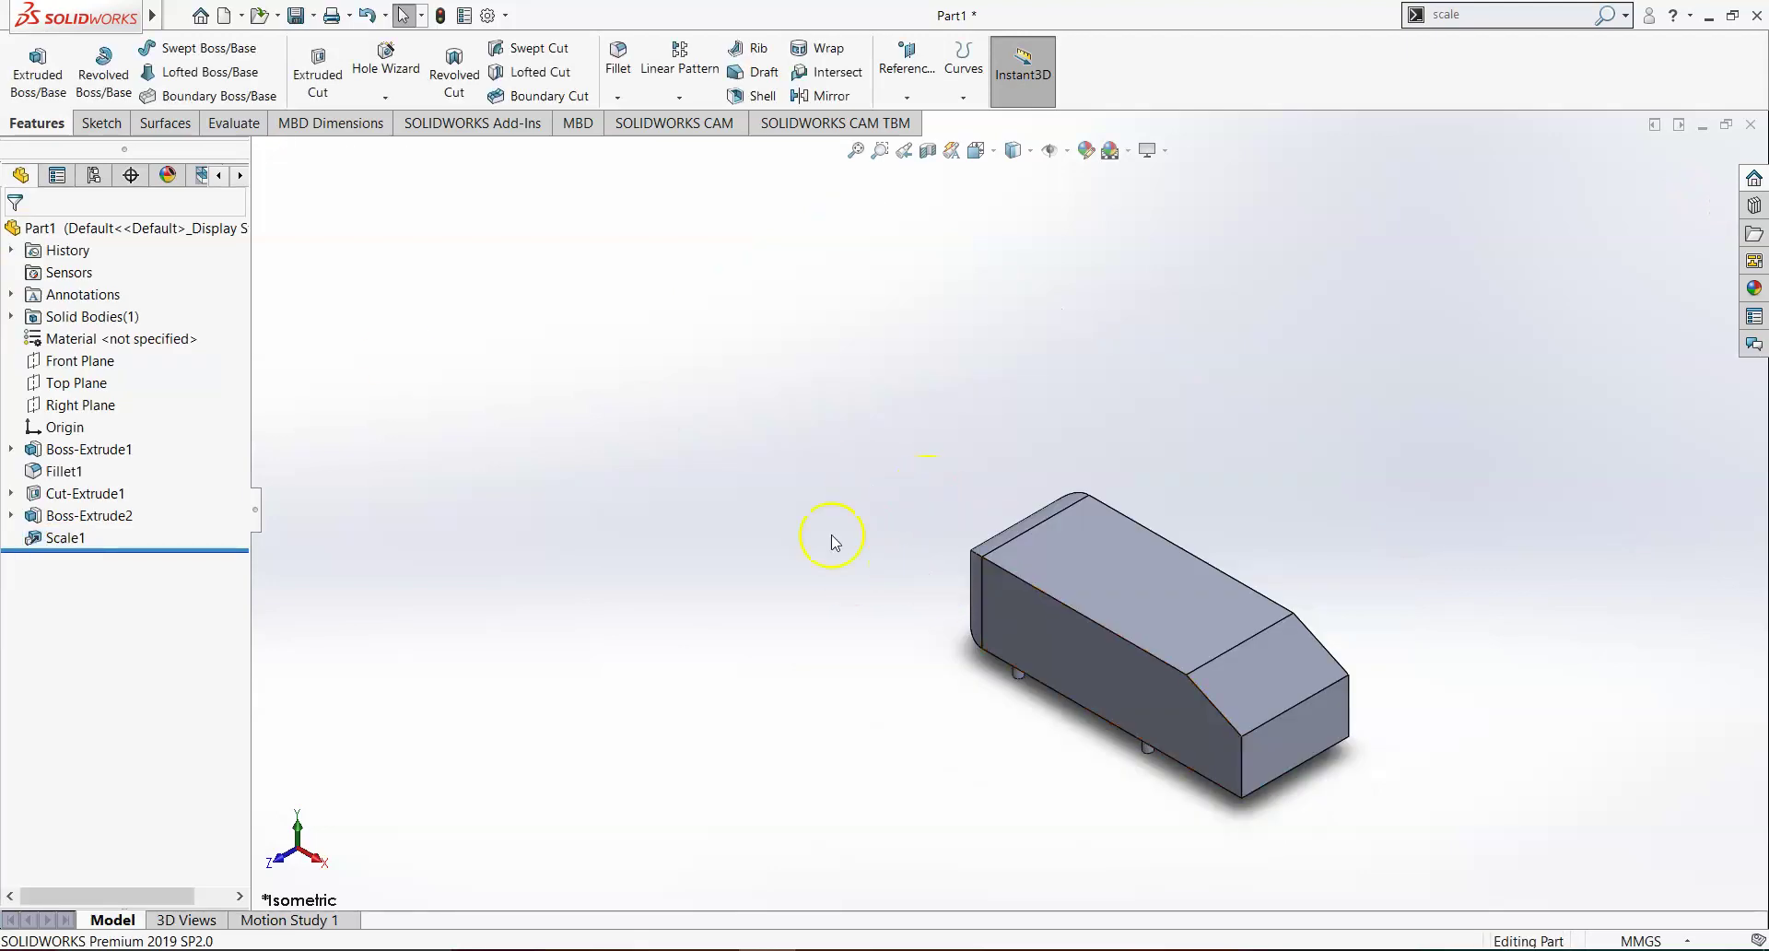
# Examine where the origin sits relative to the scaled body in a close-up front view.
pyautogui.click(64, 427)
pyautogui.moveTo(1217, 695); pyautogui.dragTo(1302, 560, button='middle')
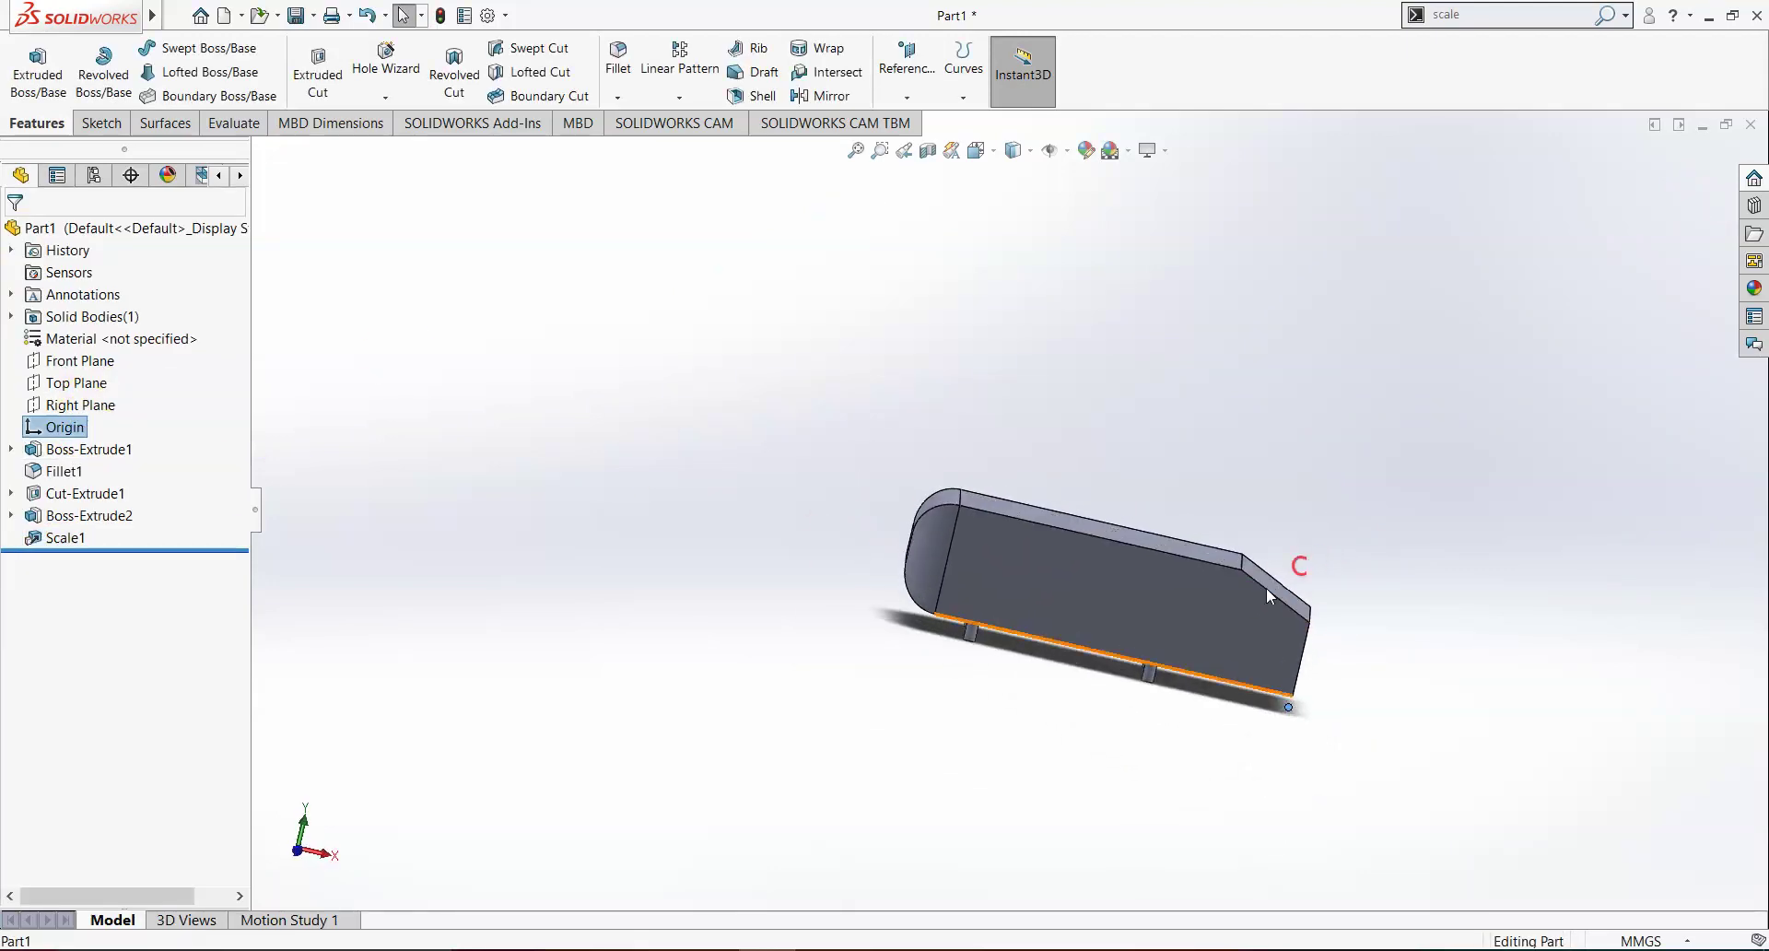
pyautogui.click(297, 846)
pyautogui.click(880, 151)
pyautogui.moveTo(599, 446); pyautogui.dragTo(1183, 737)
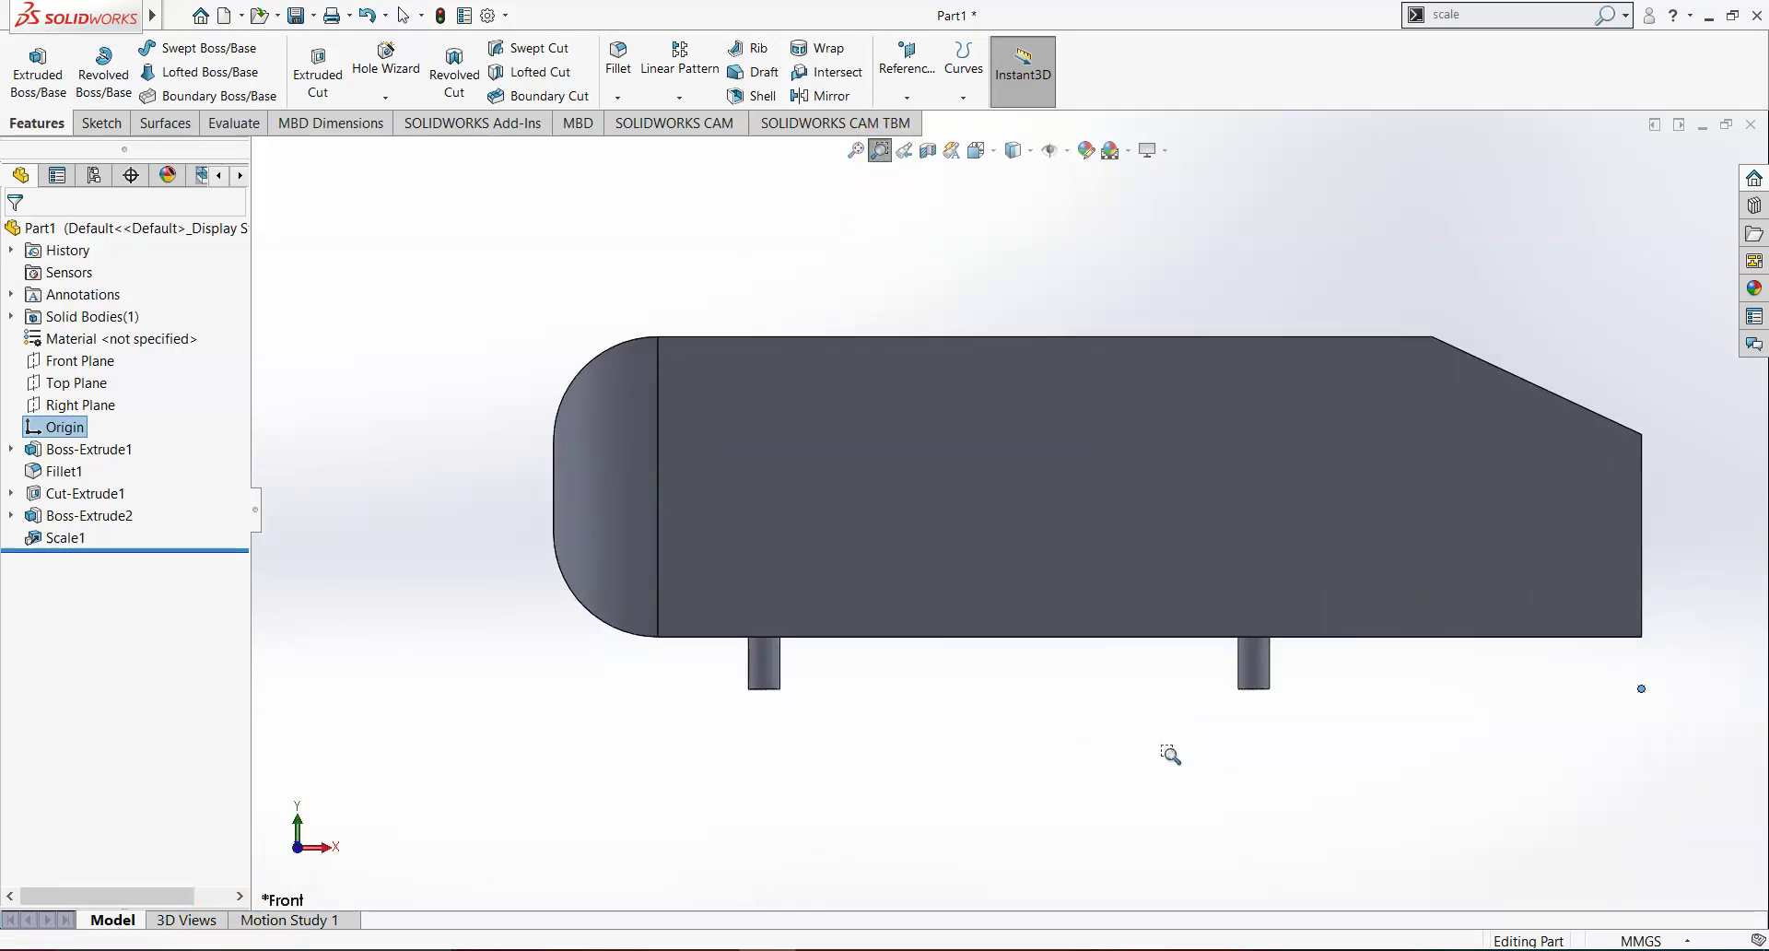
pyautogui.moveTo(1128, 520); pyautogui.dragTo(1188, 590, button='middle')
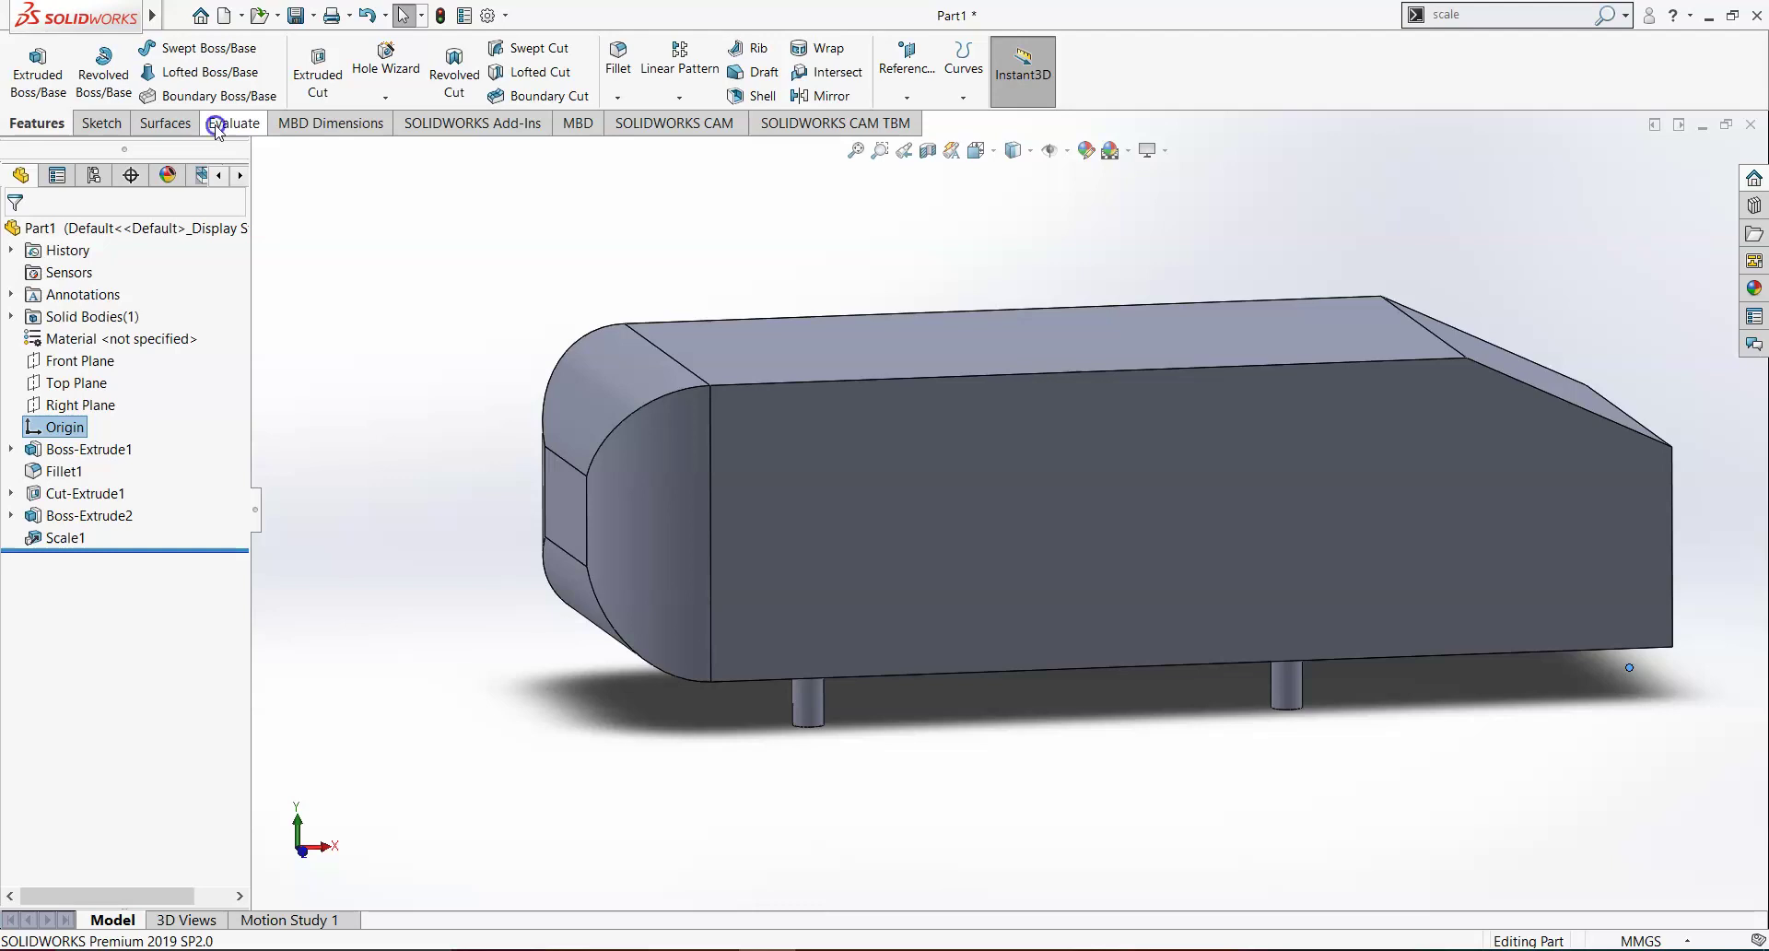
pyautogui.click(217, 126)
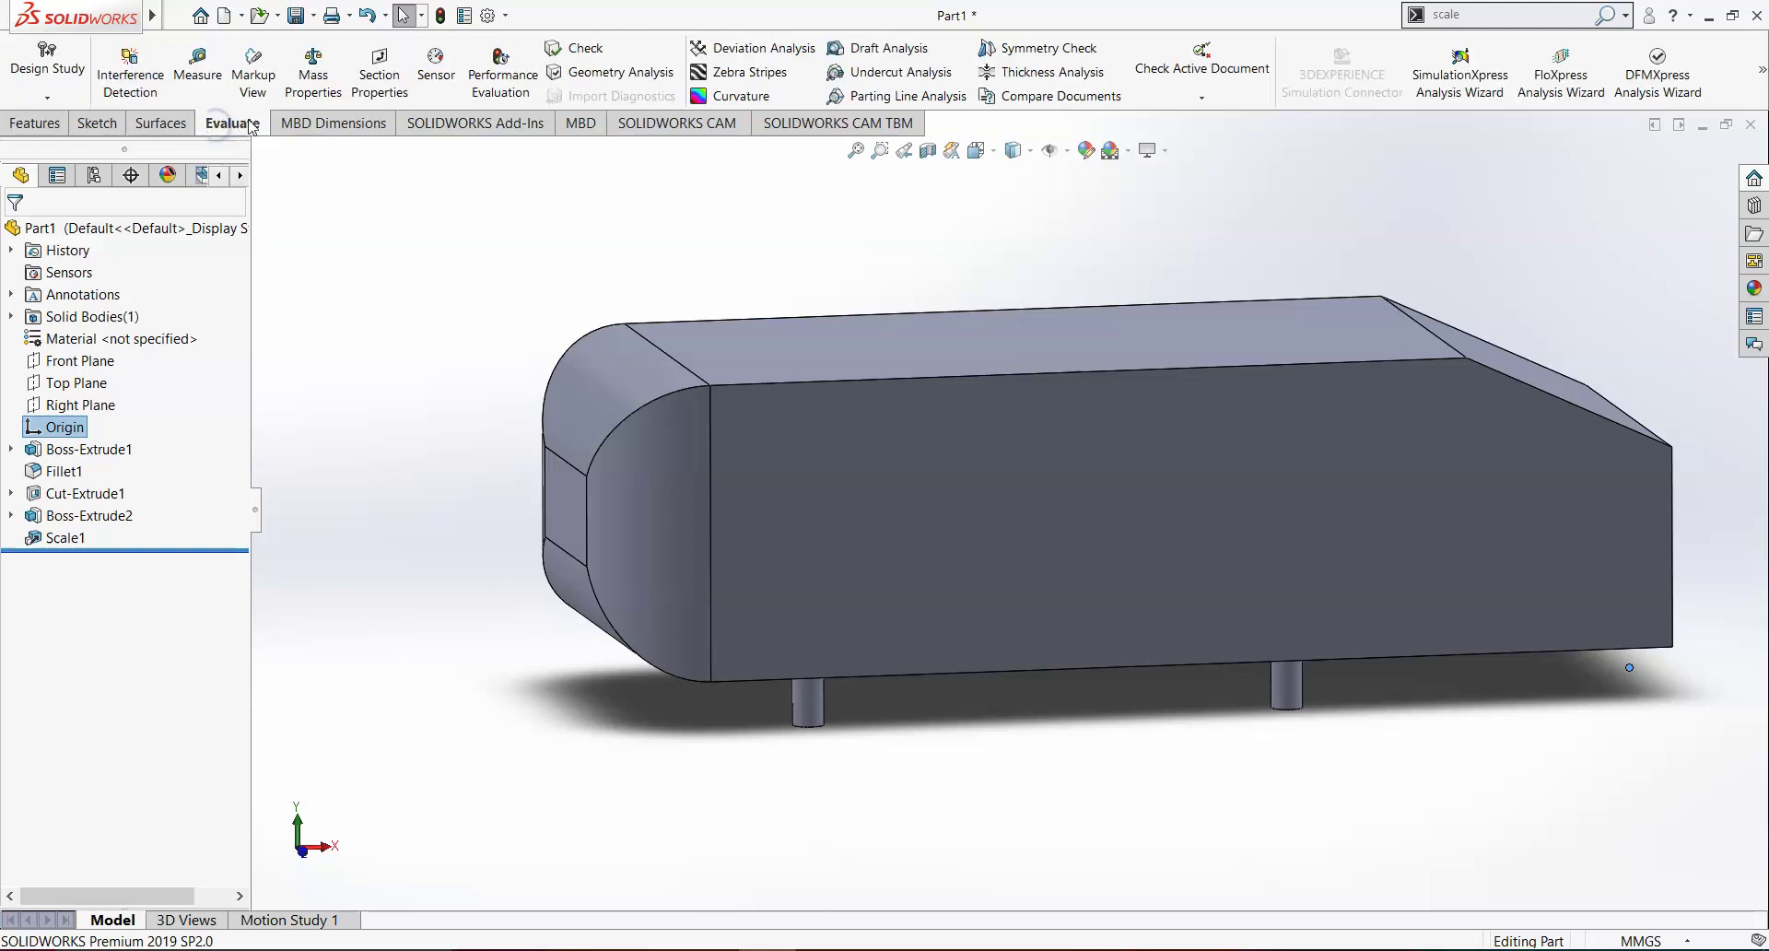
pyautogui.click(197, 66)
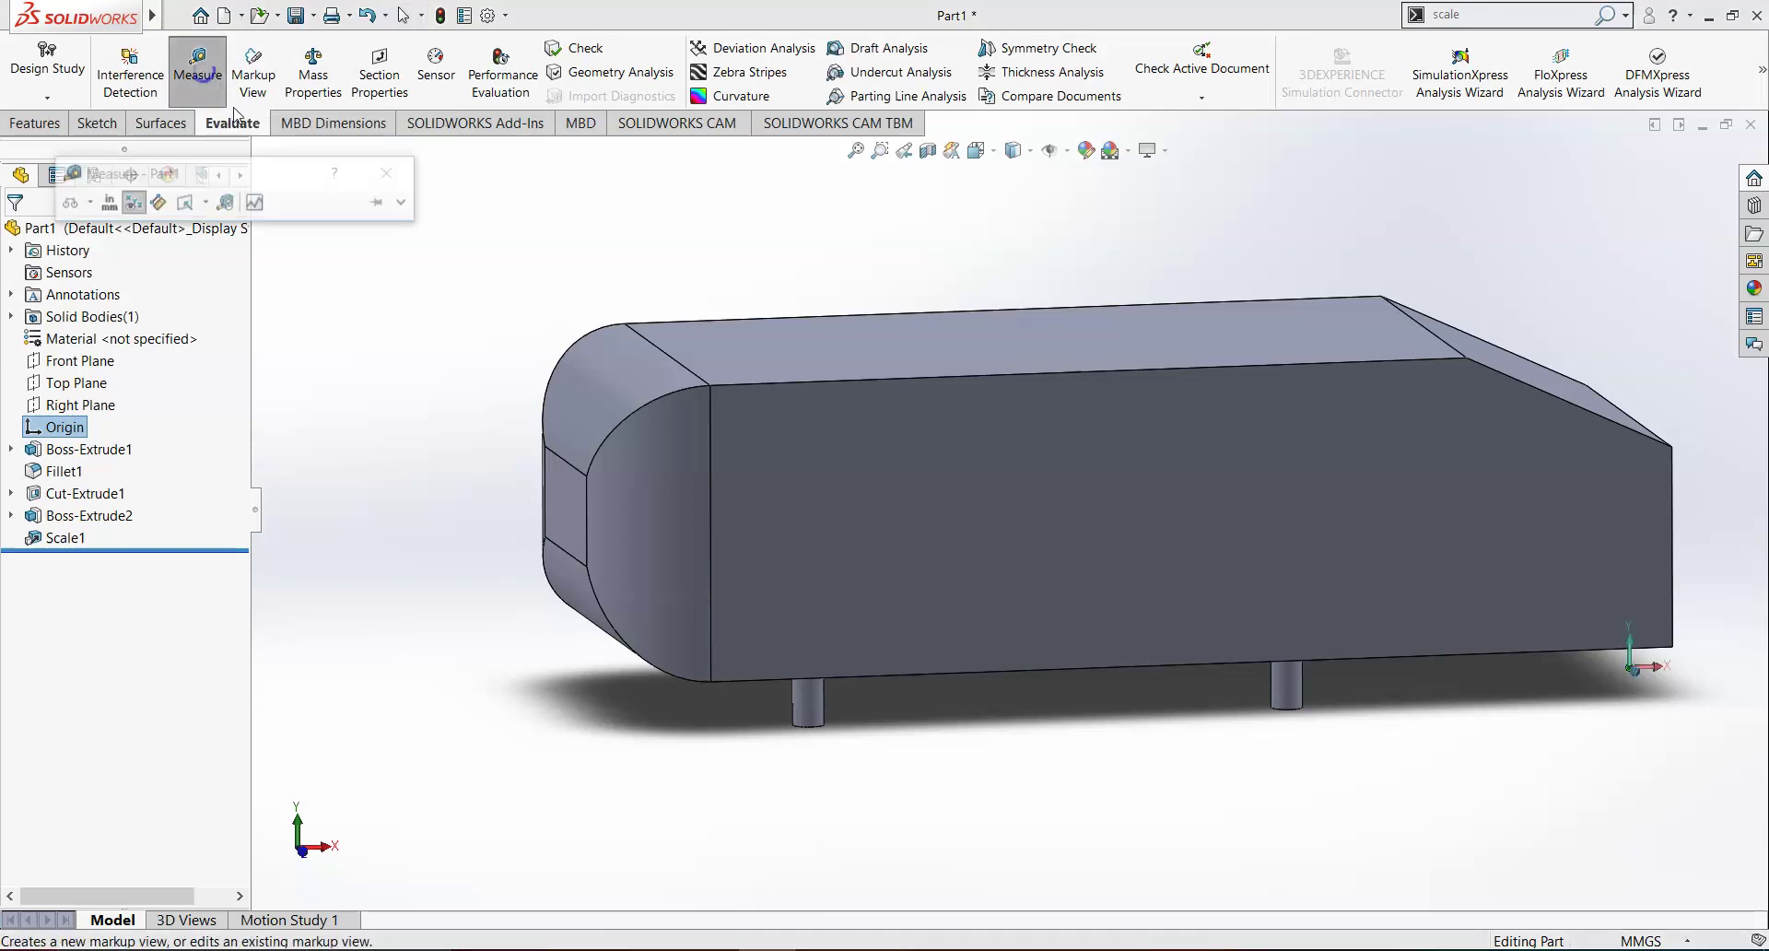
pyautogui.click(565, 513)
pyautogui.moveTo(1038, 584); pyautogui.dragTo(1124, 576, button='middle')
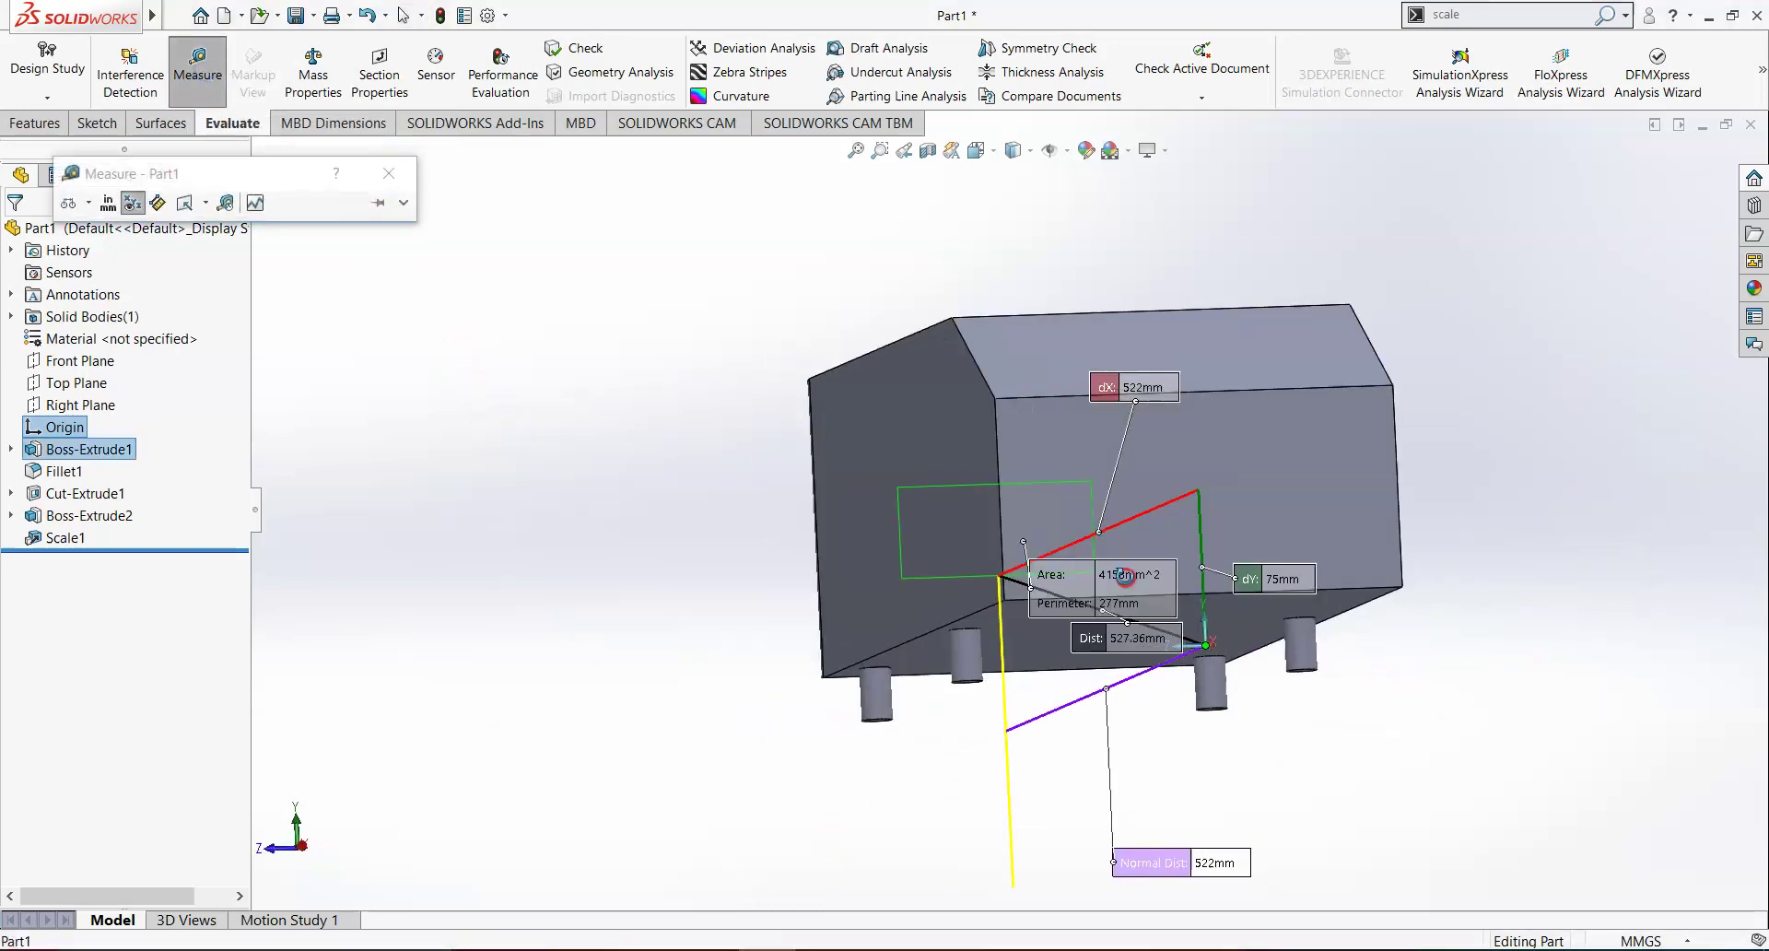
pyautogui.click(1240, 501)
pyautogui.moveTo(1240, 502); pyautogui.dragTo(1379, 534, button='middle')
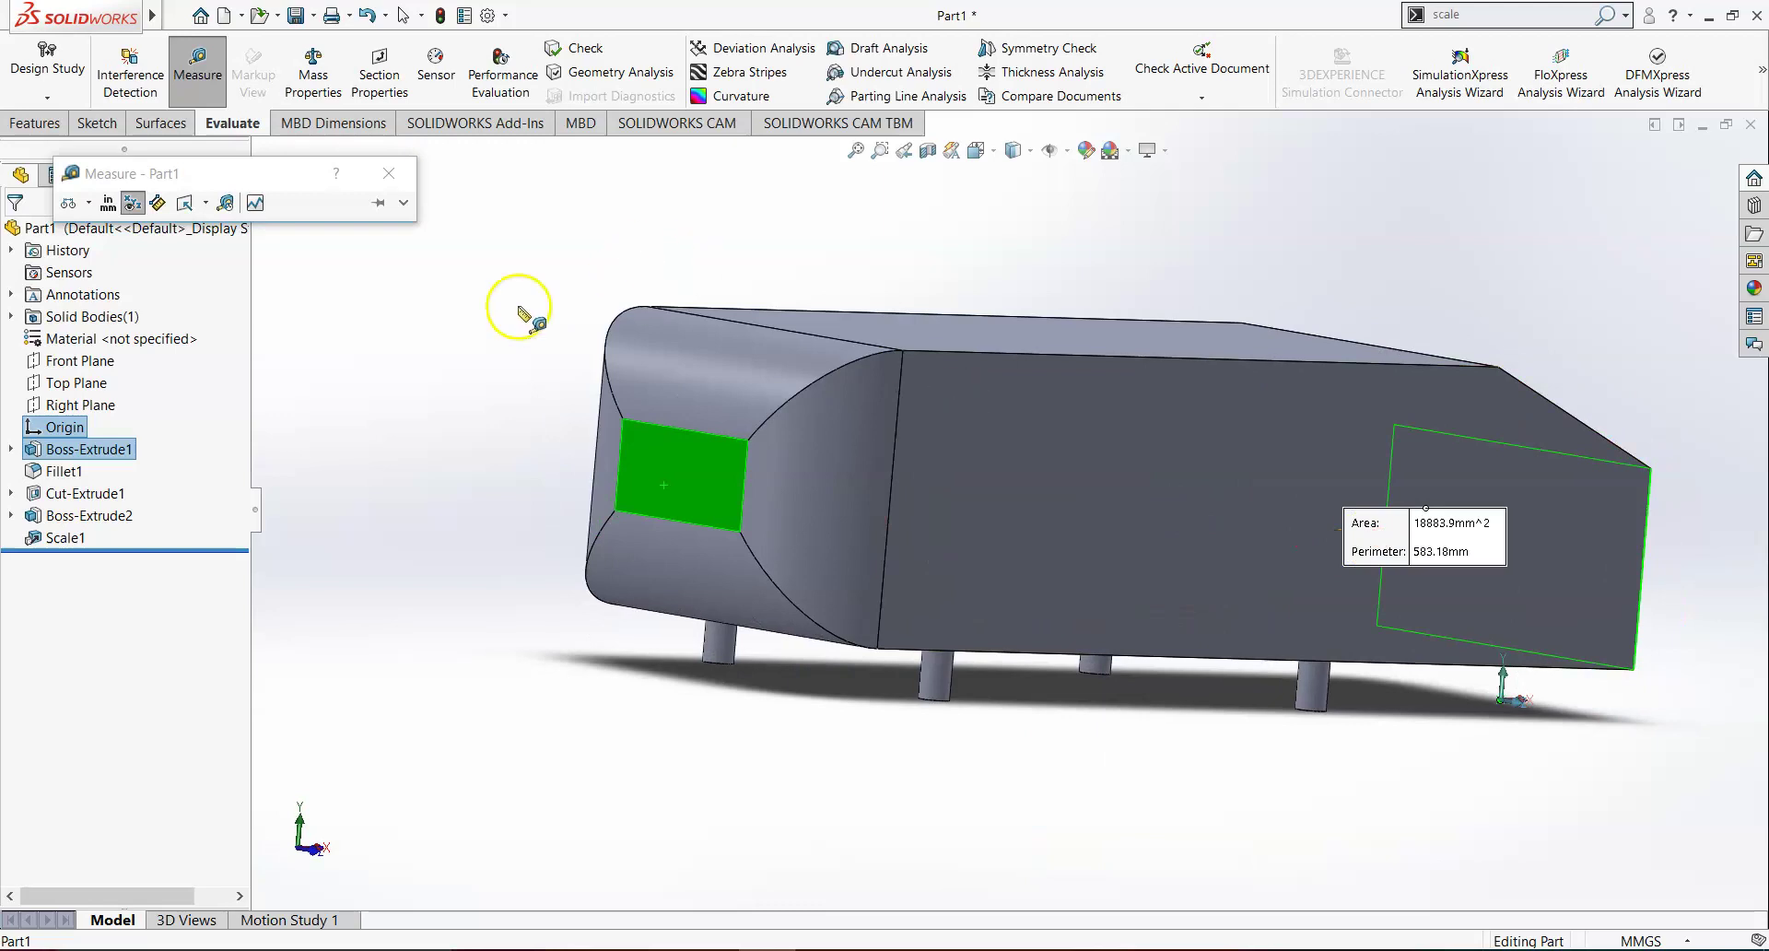
pyautogui.click(387, 320)
# Measure the scaled body's length from the flat nose face to the rear face and compare it with the reference drawing.
pyautogui.click(218, 92)
pyautogui.click(218, 92)
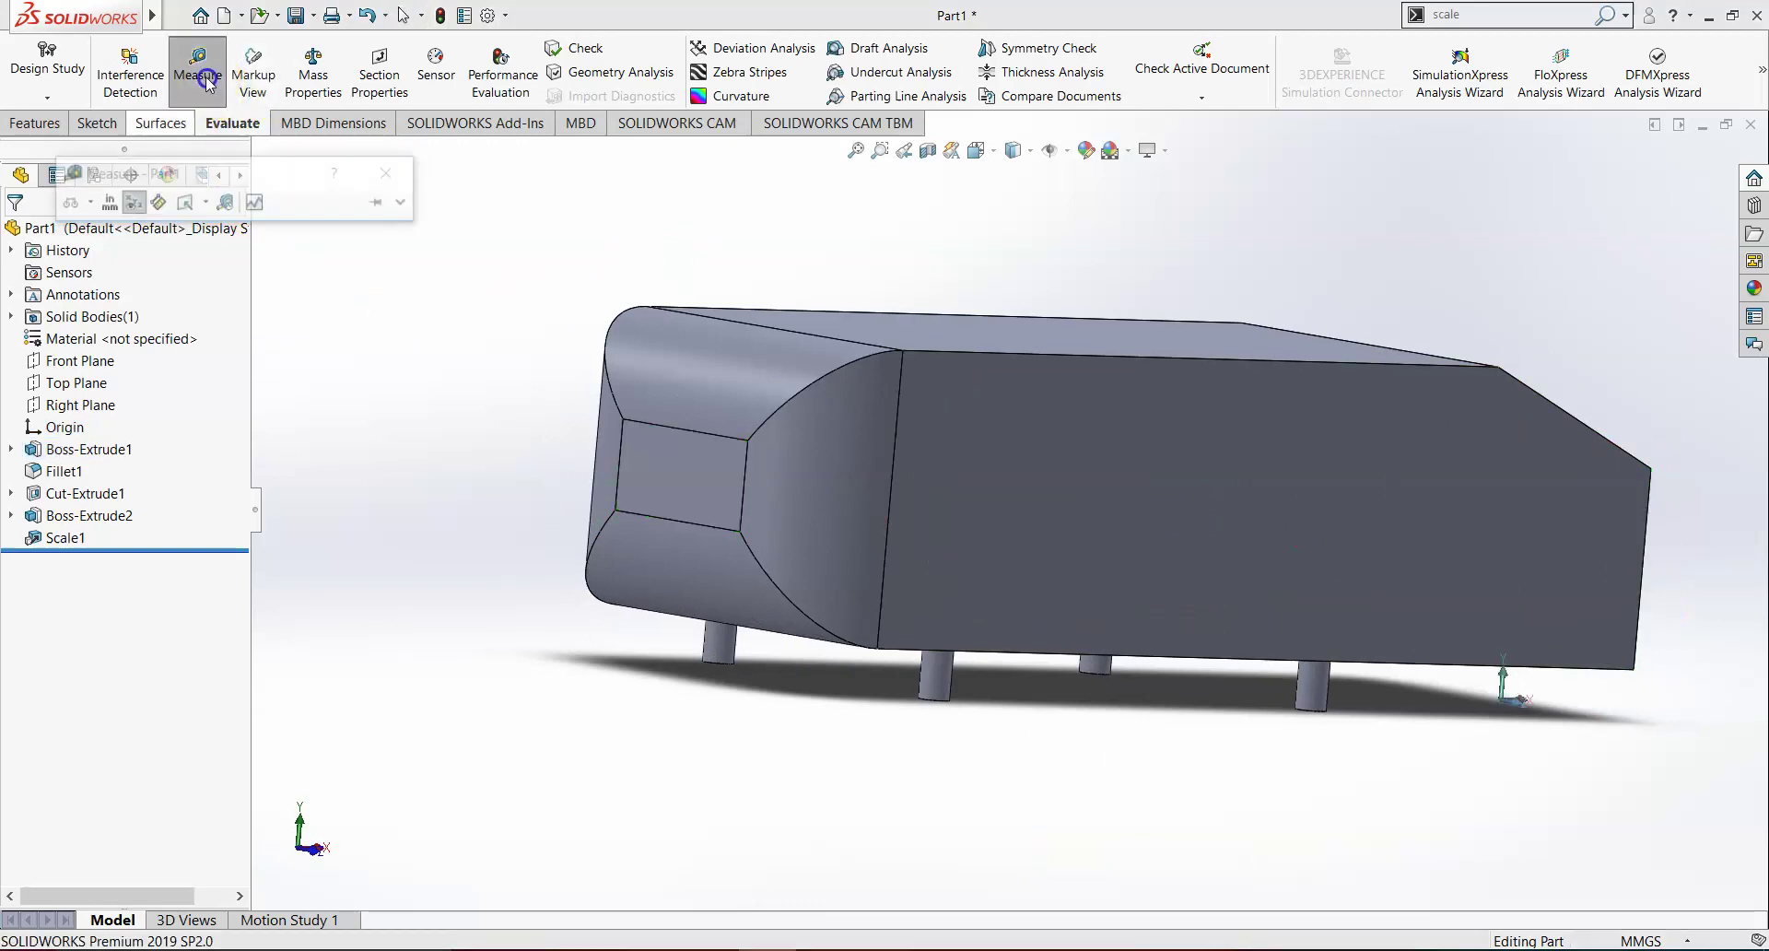
pyautogui.click(683, 480)
pyautogui.moveTo(1036, 508); pyautogui.dragTo(1198, 511, button='middle')
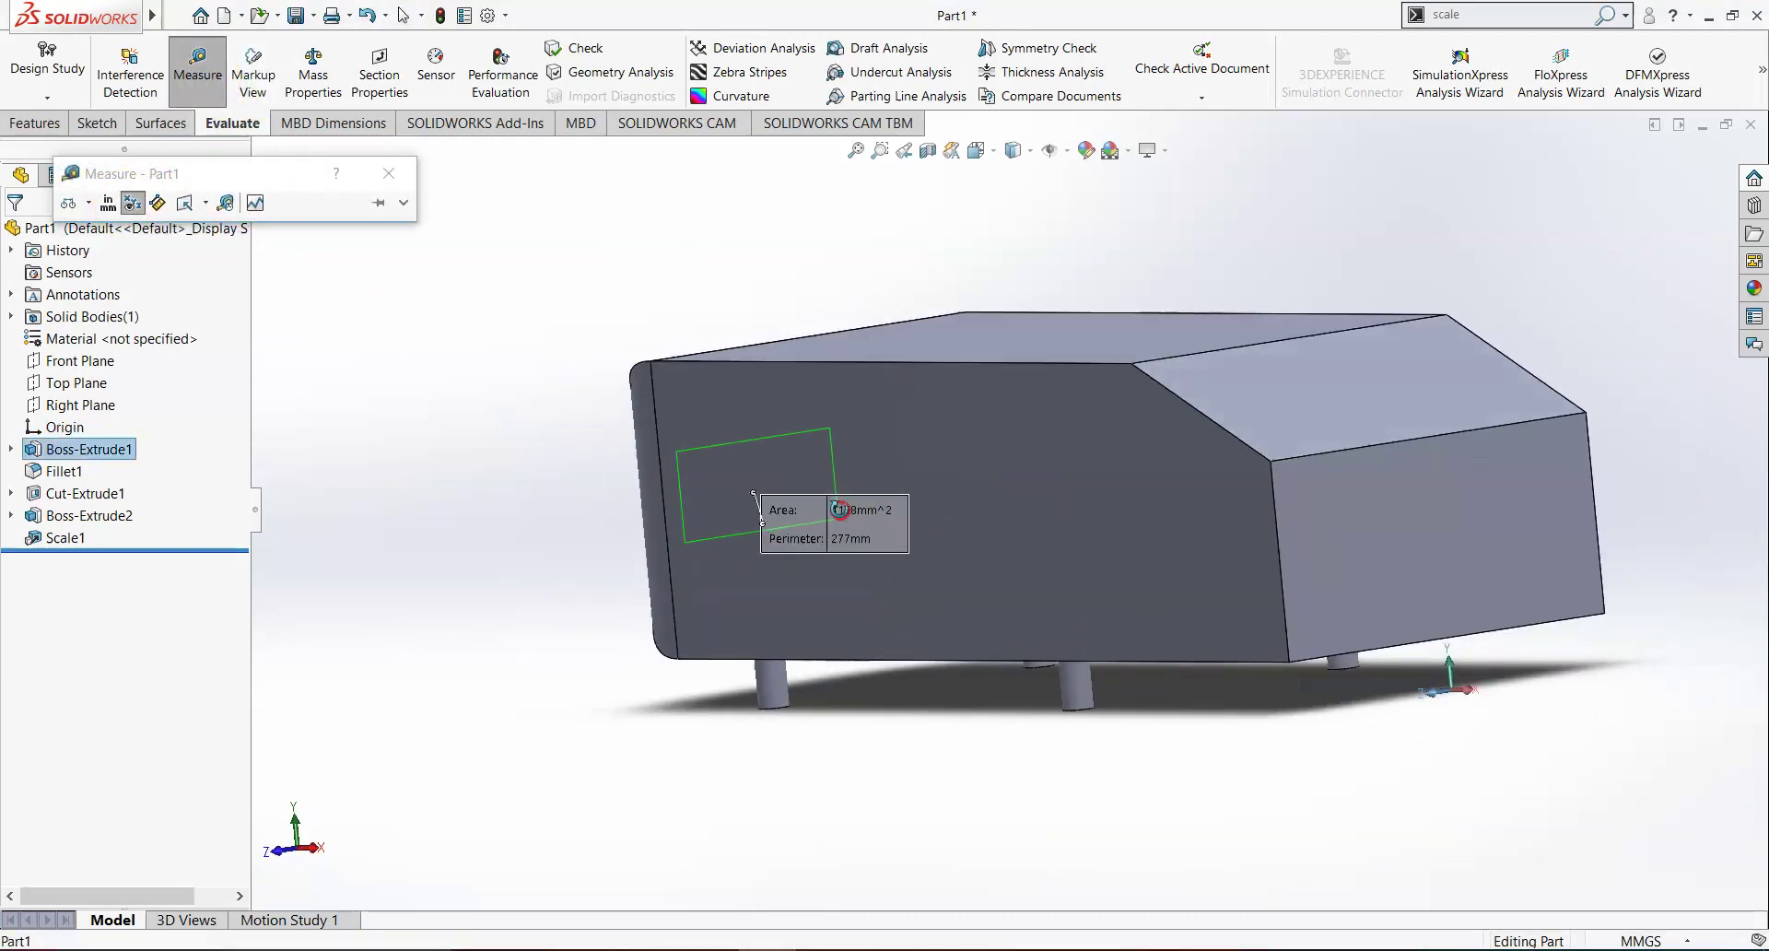
pyautogui.click(1571, 511)
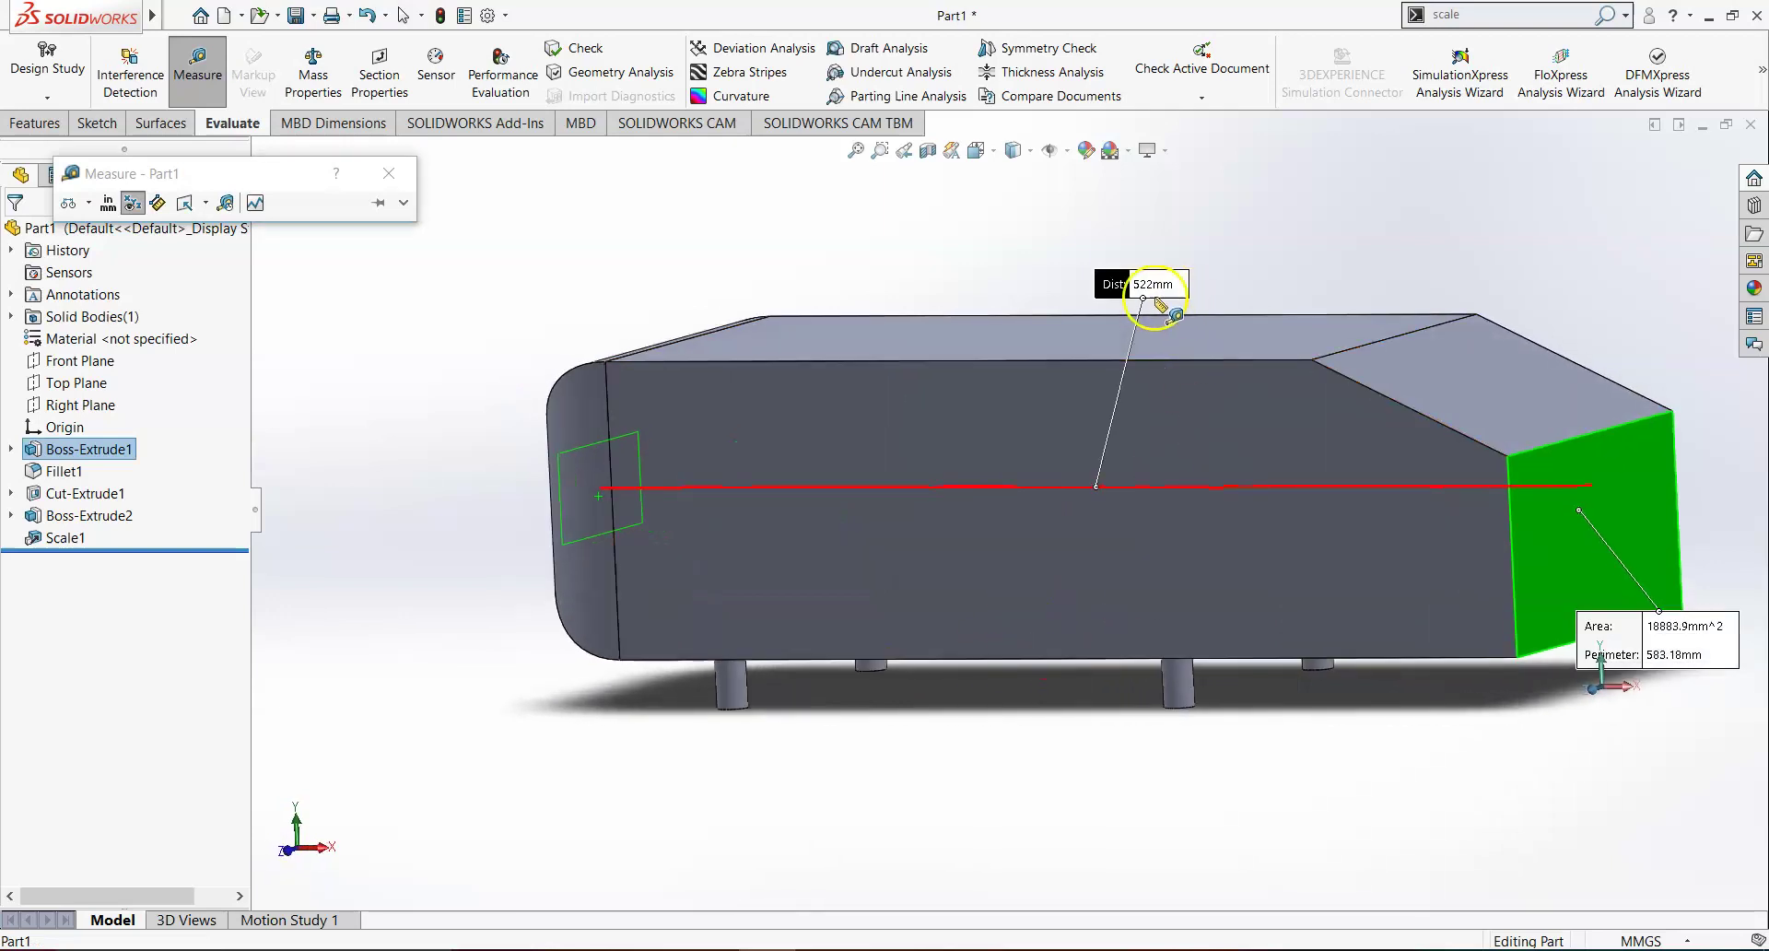
pyautogui.click(291, 849)
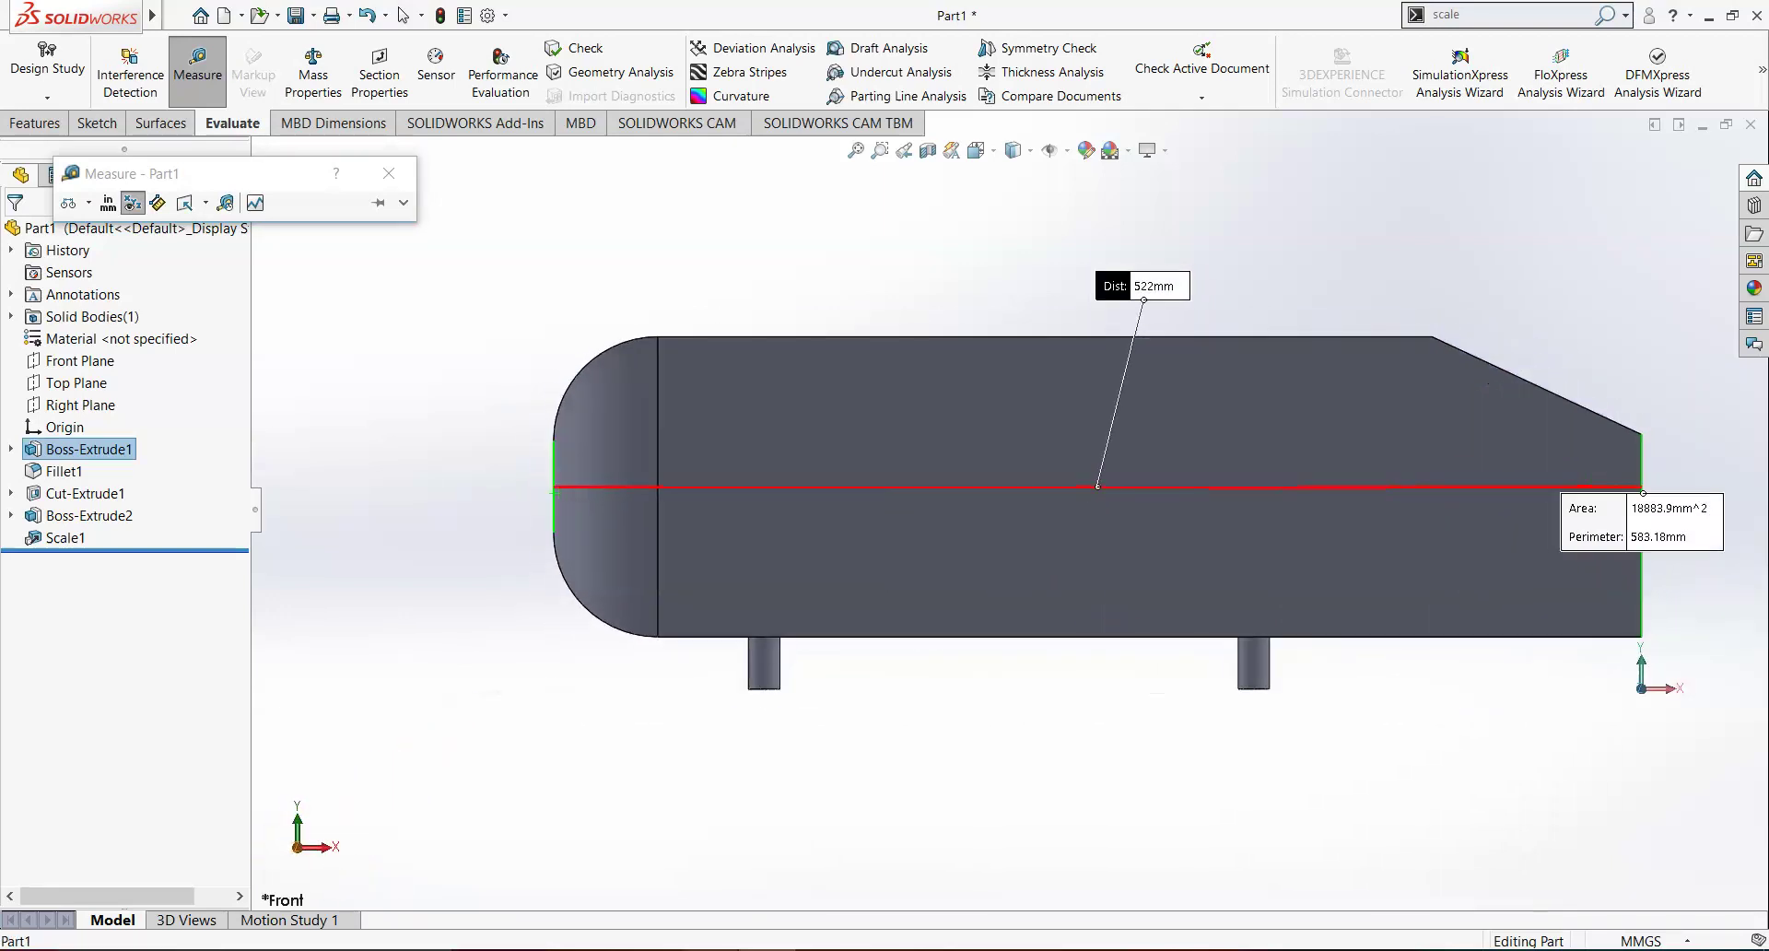
pyautogui.hotkey('alt', 'Tab')
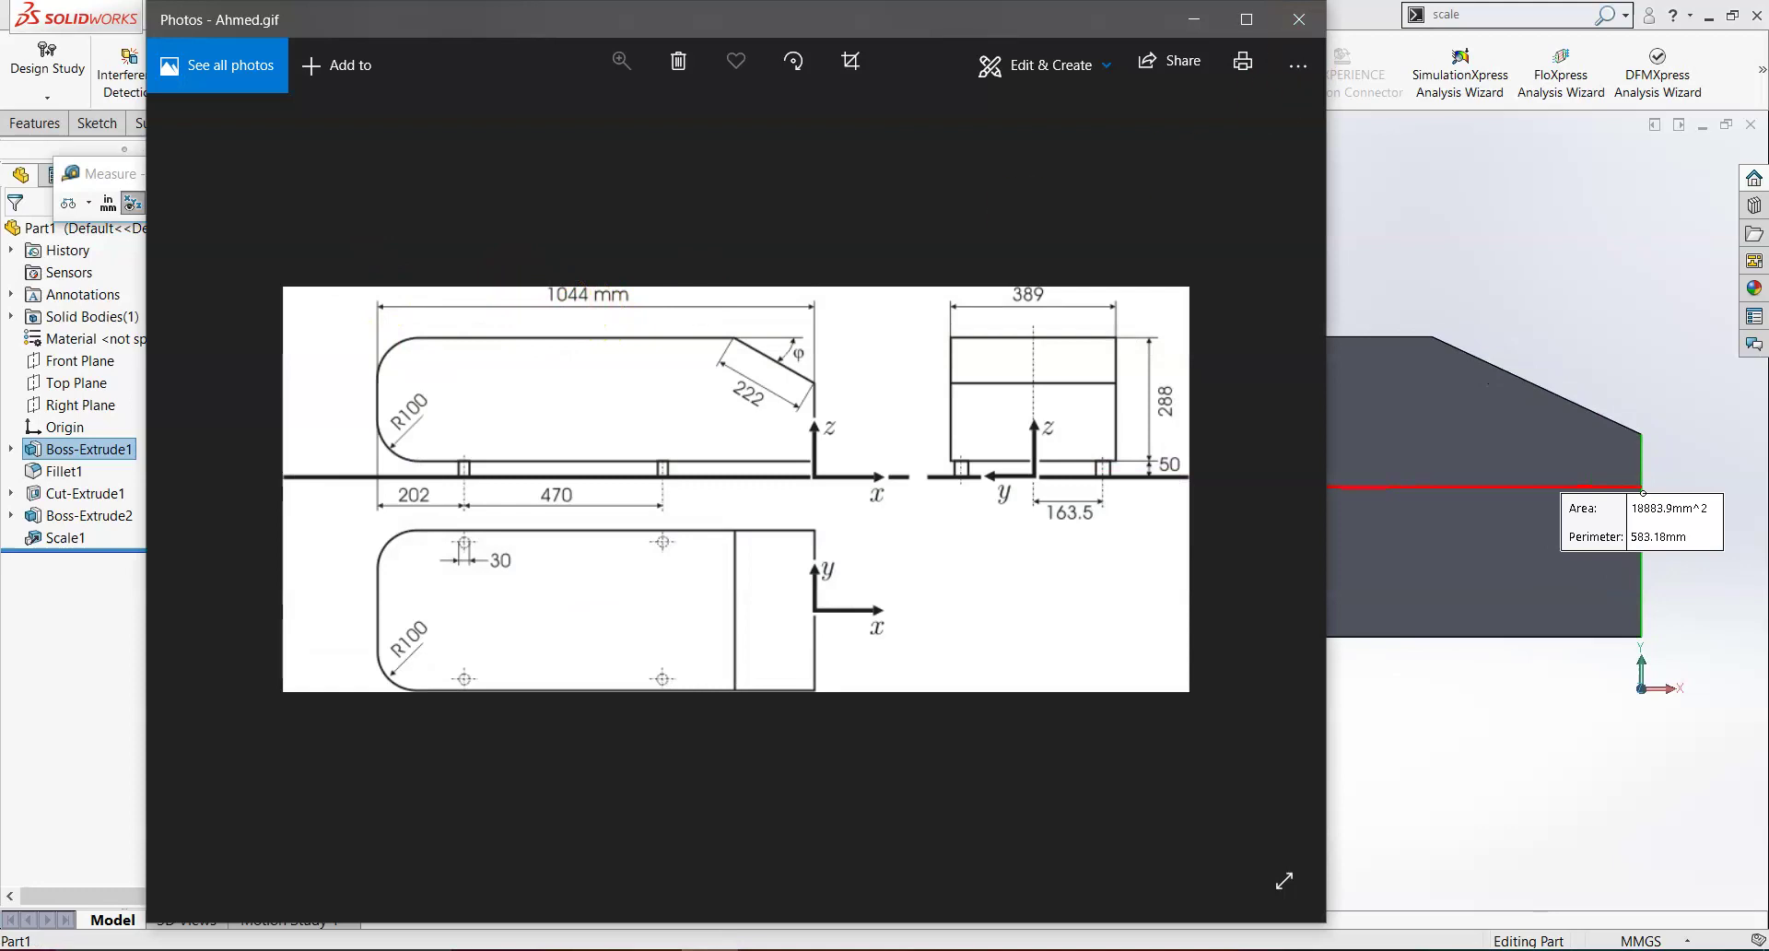
pyautogui.click(1193, 19)
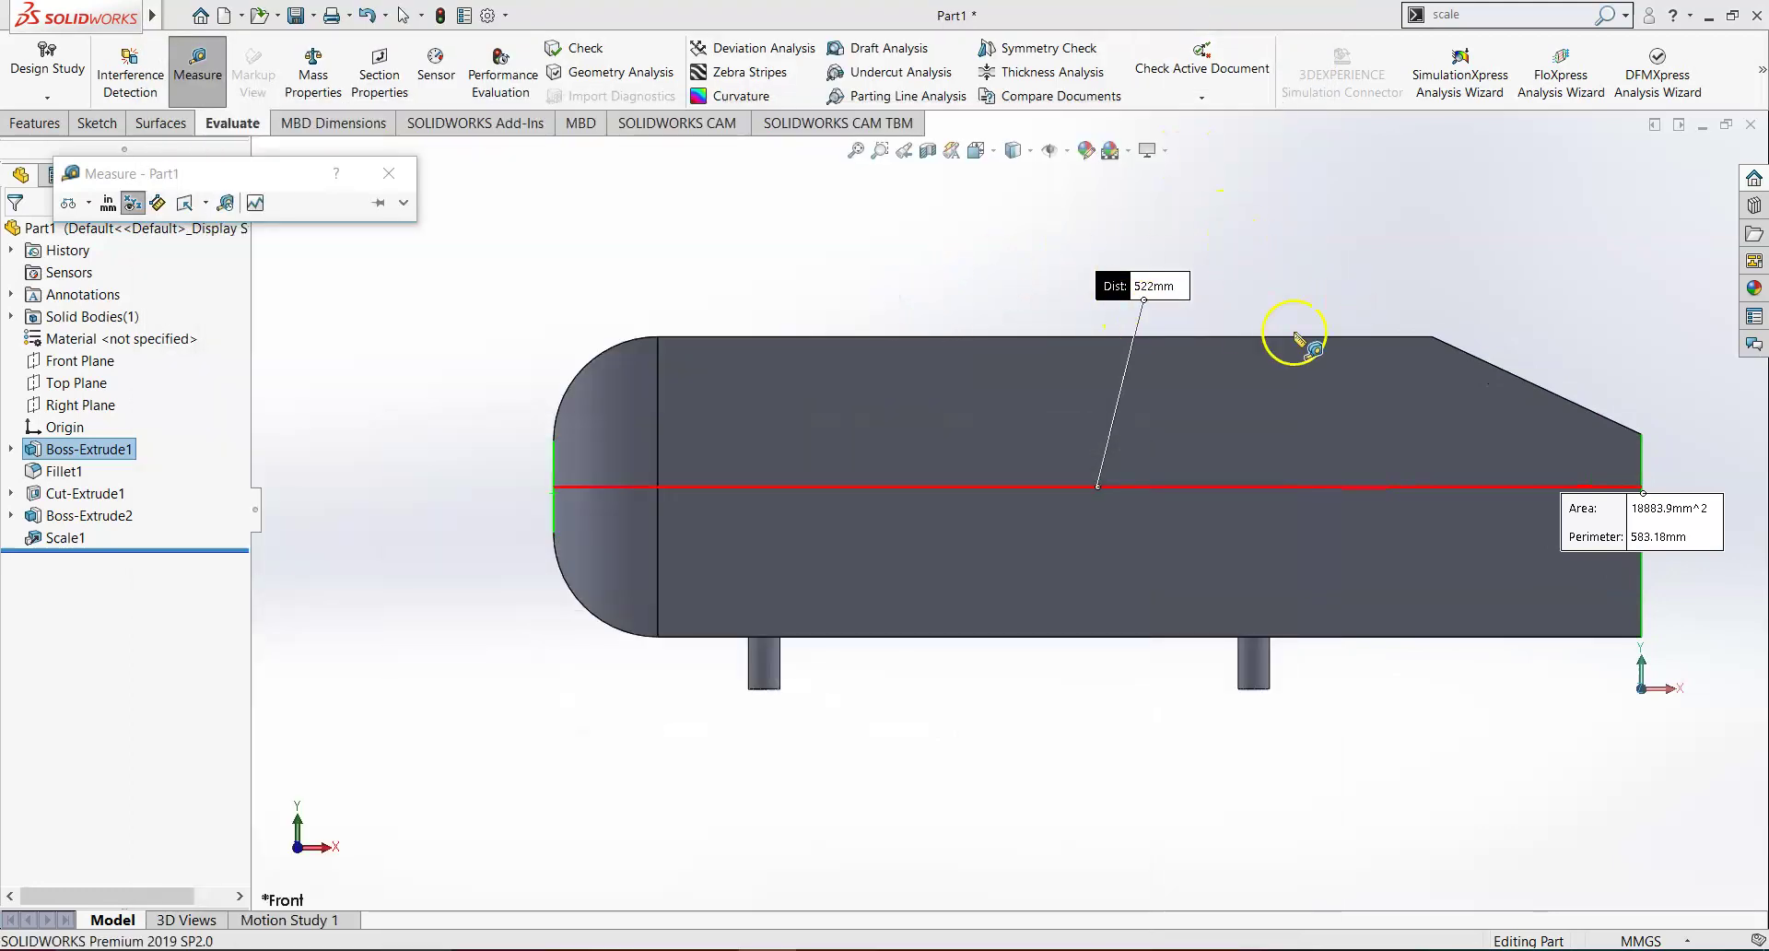
pyautogui.hotkey('ctrl', '7')
pyautogui.click(1500, 478)
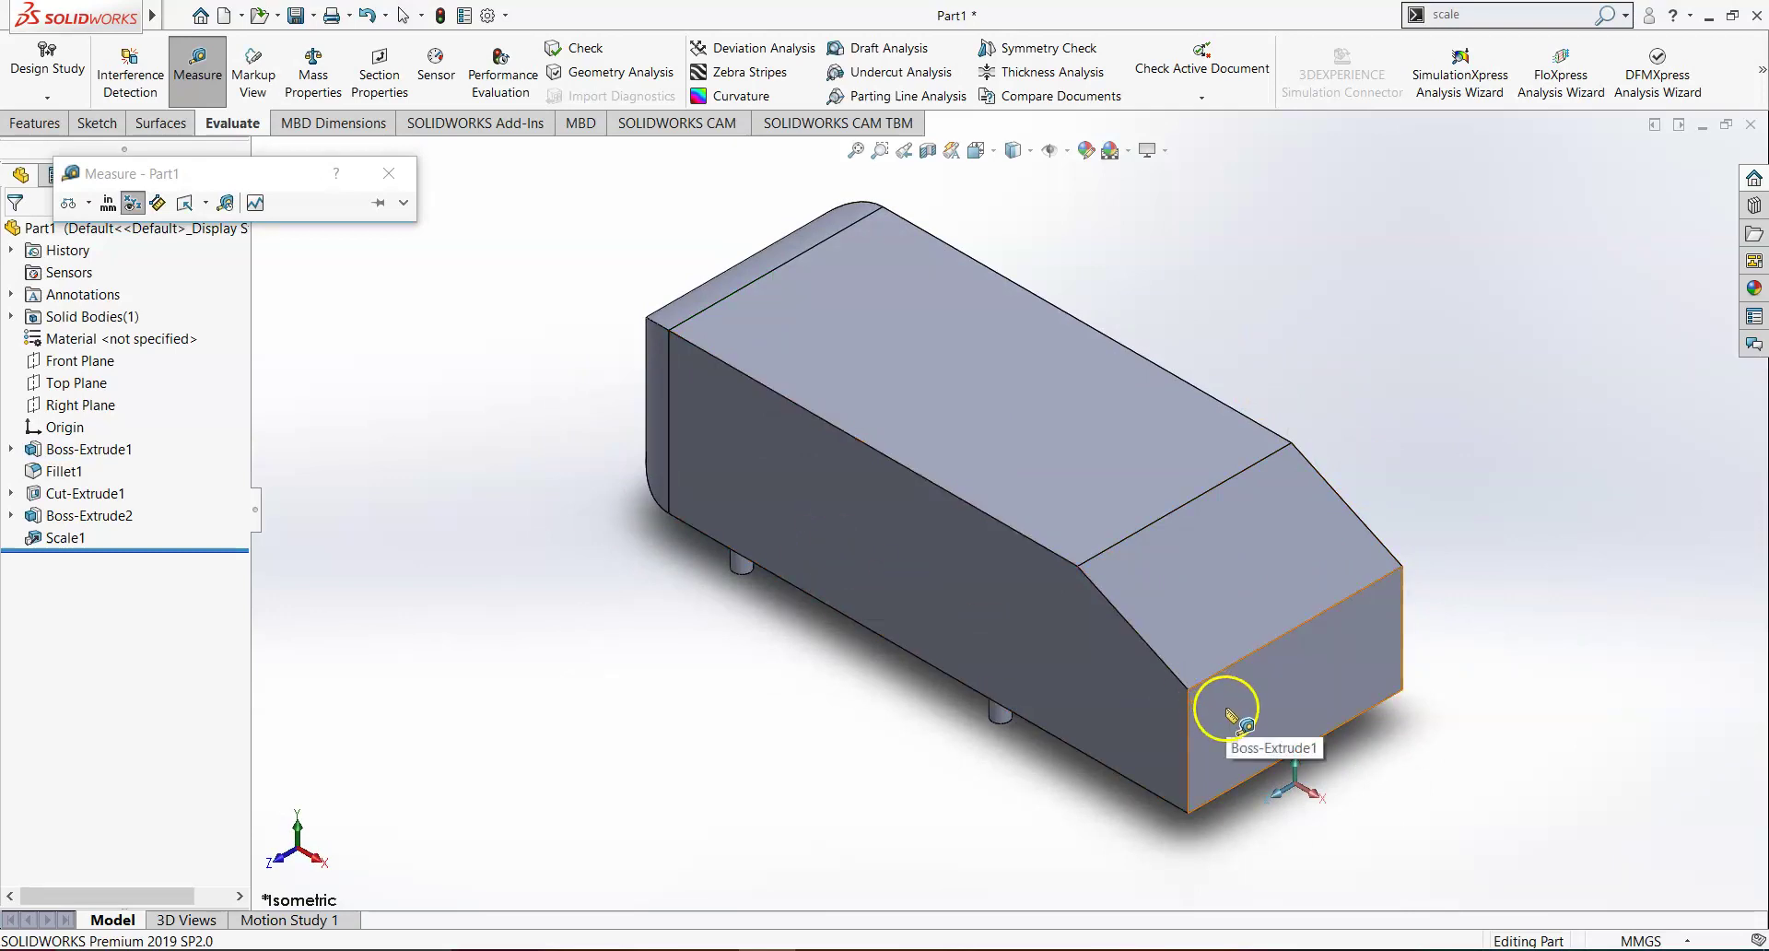
# Save the part as base in the AHMED BODY TUTORIAL folder on the WORK (A:) drive.
pyautogui.click(171, 16)
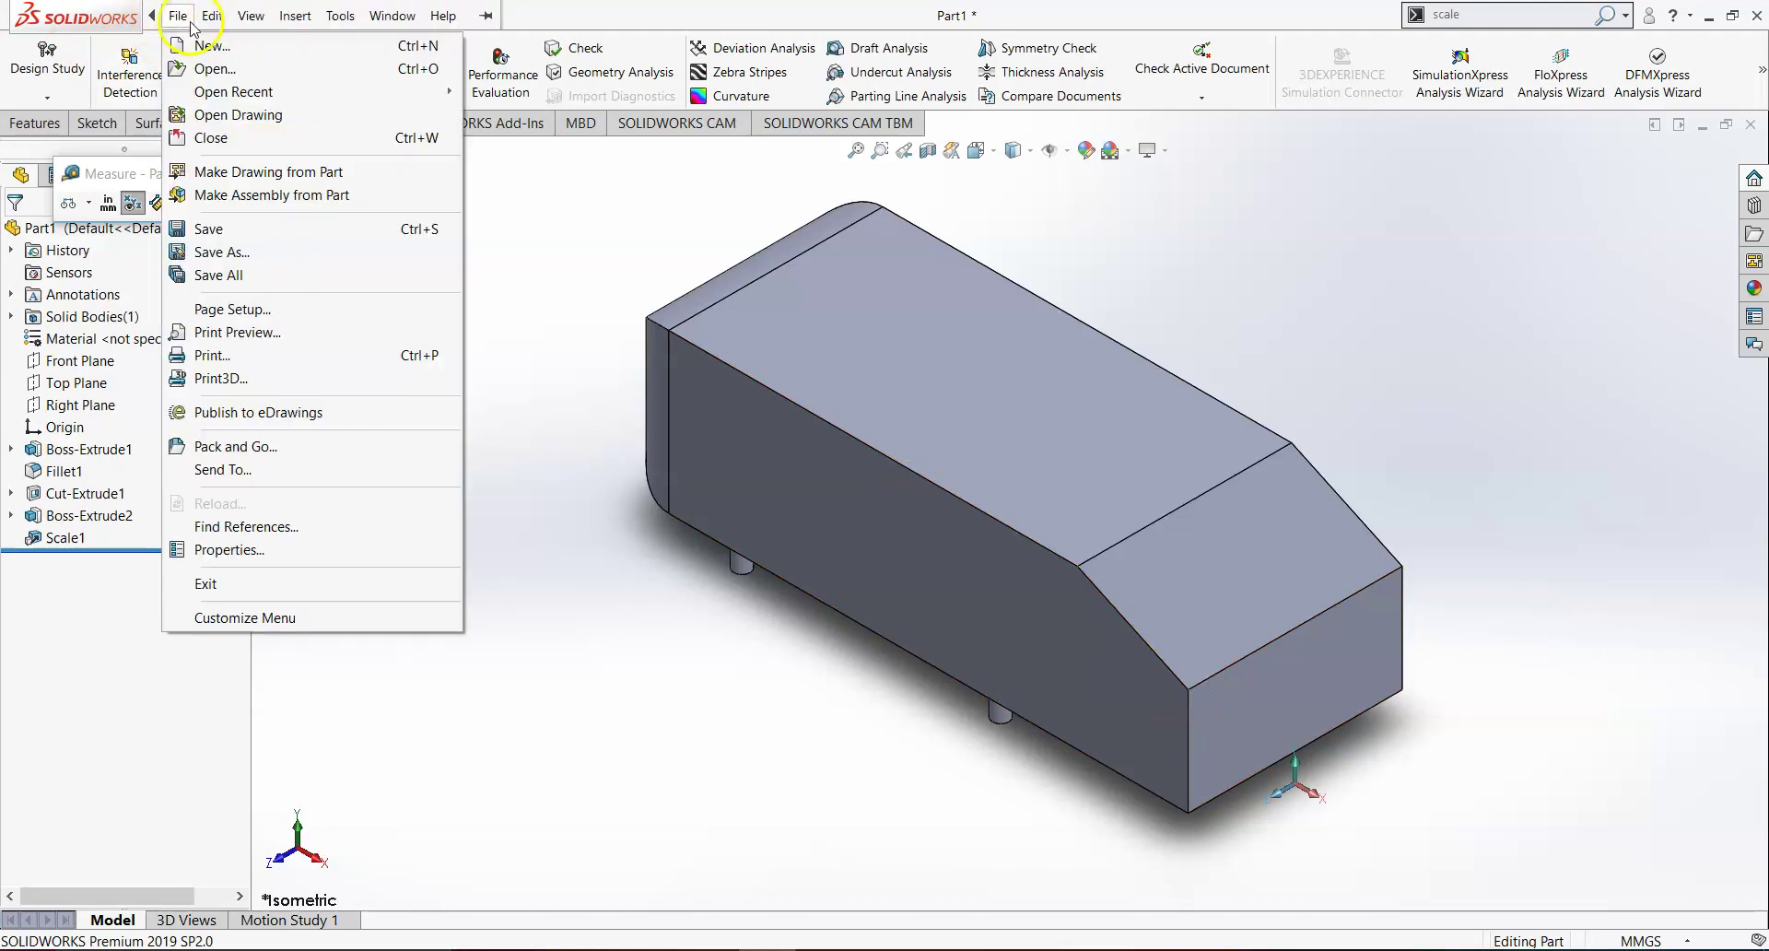
pyautogui.click(376, 323)
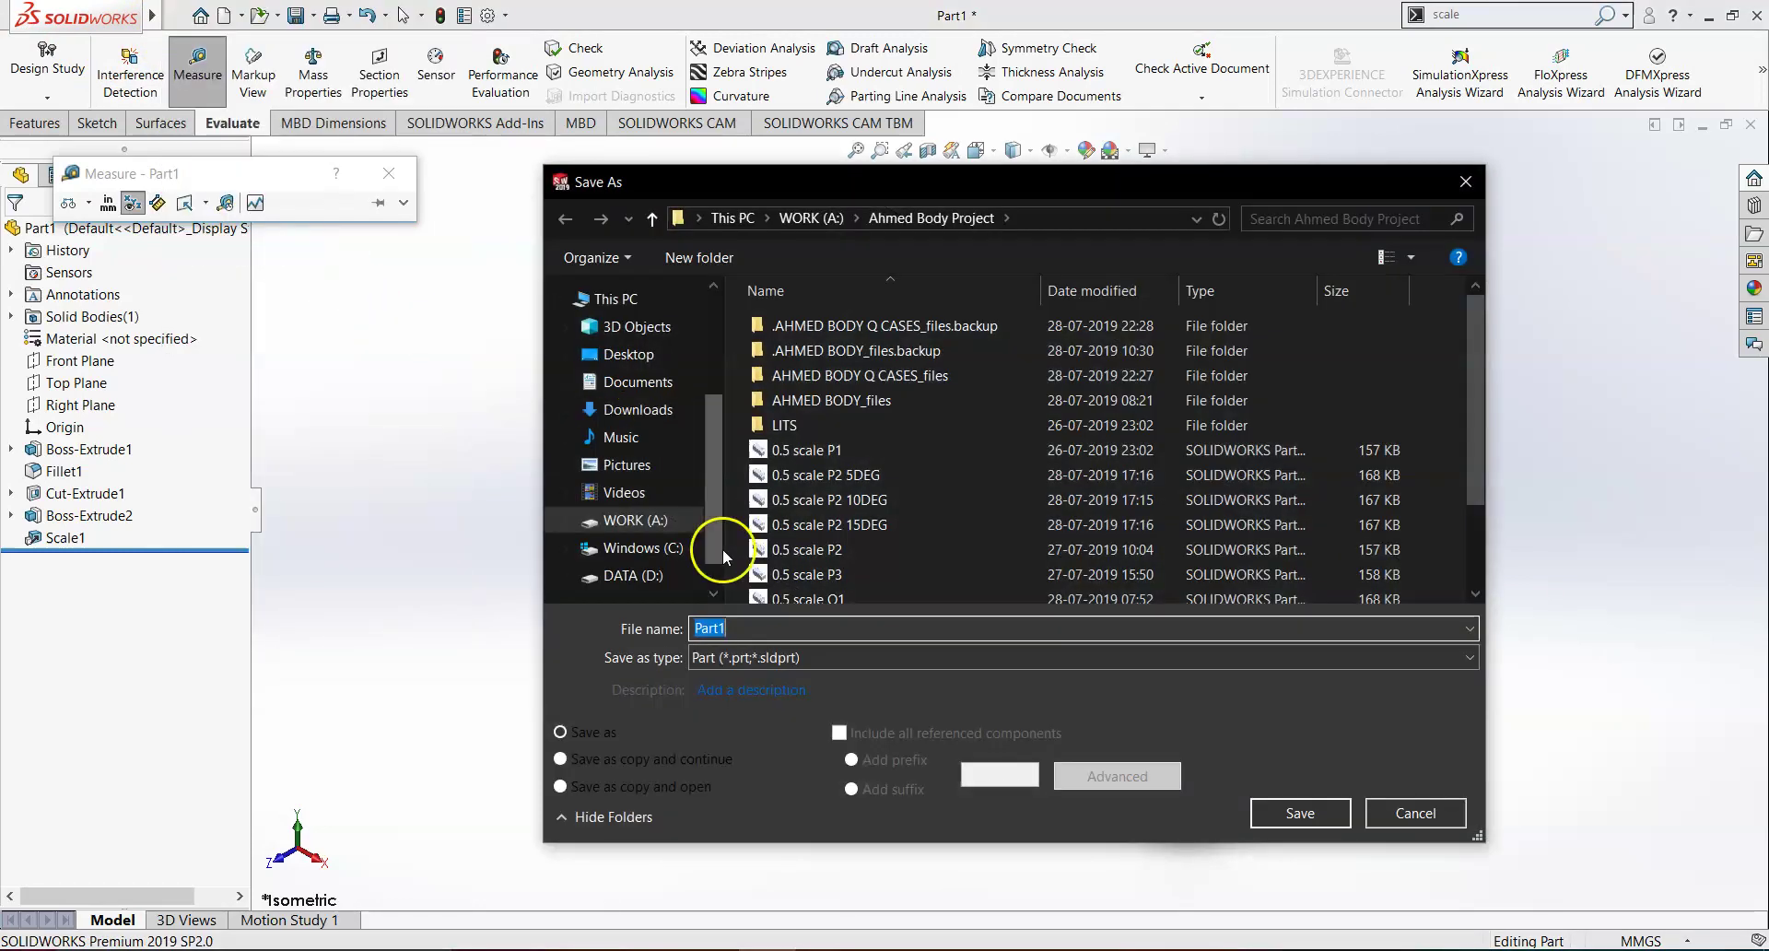
pyautogui.click(811, 217)
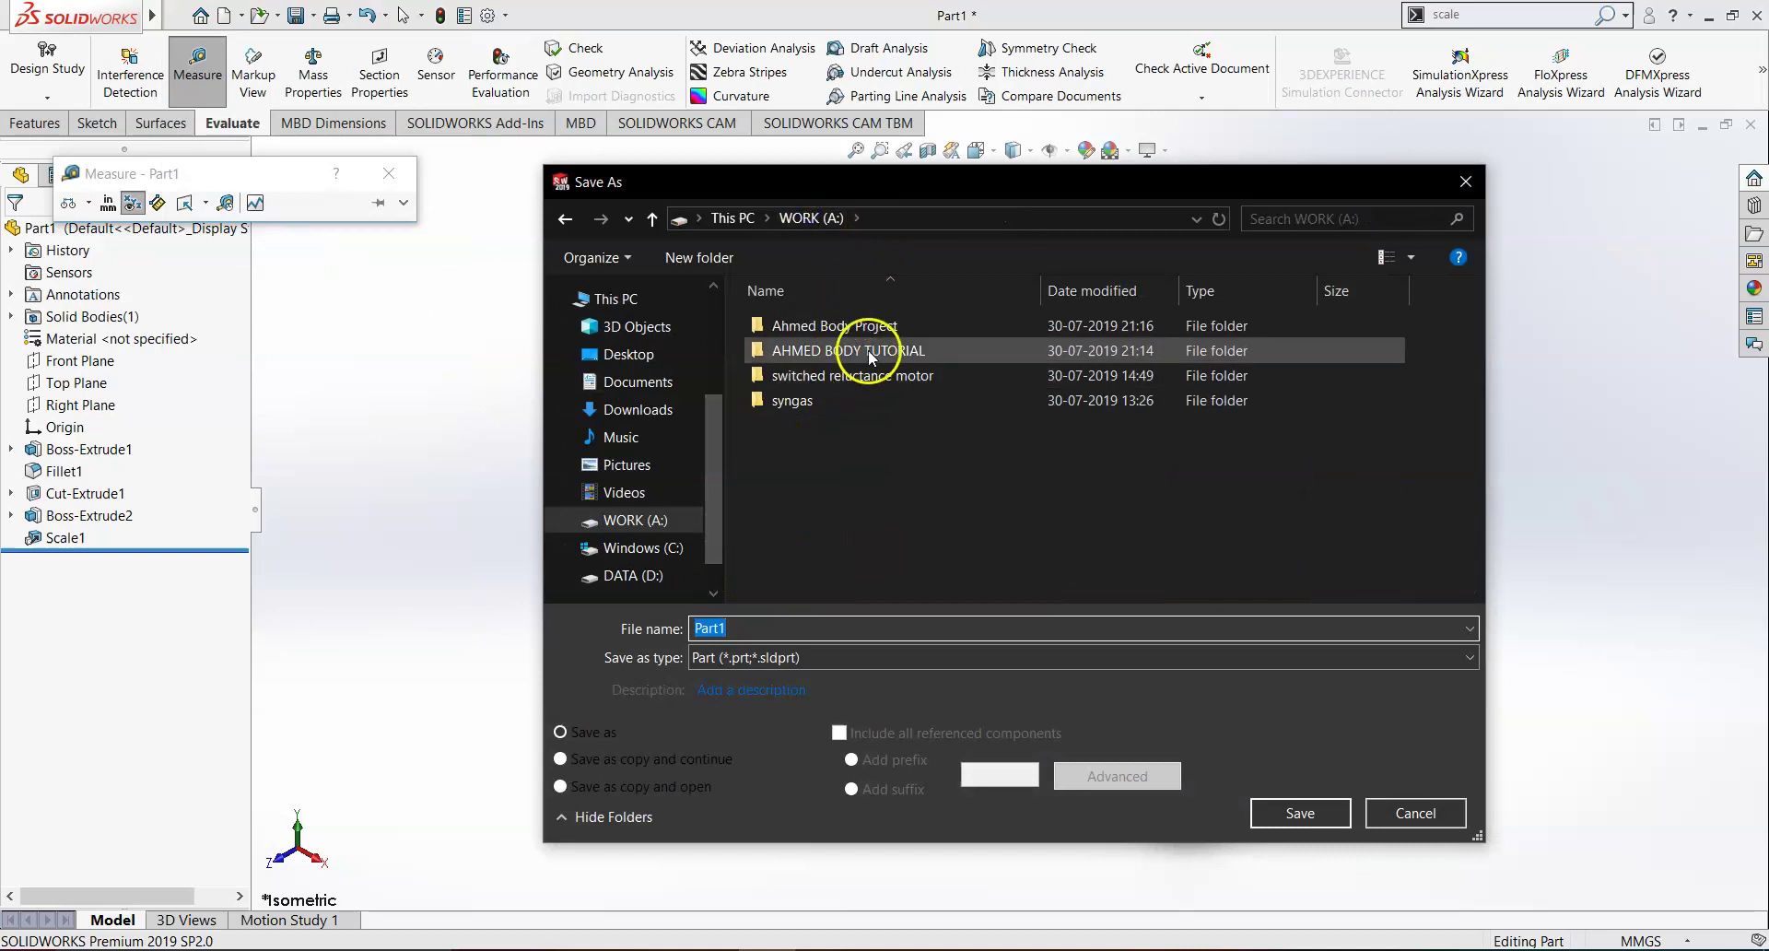
pyautogui.doubleClick(871, 352)
pyautogui.doubleClick(730, 628)
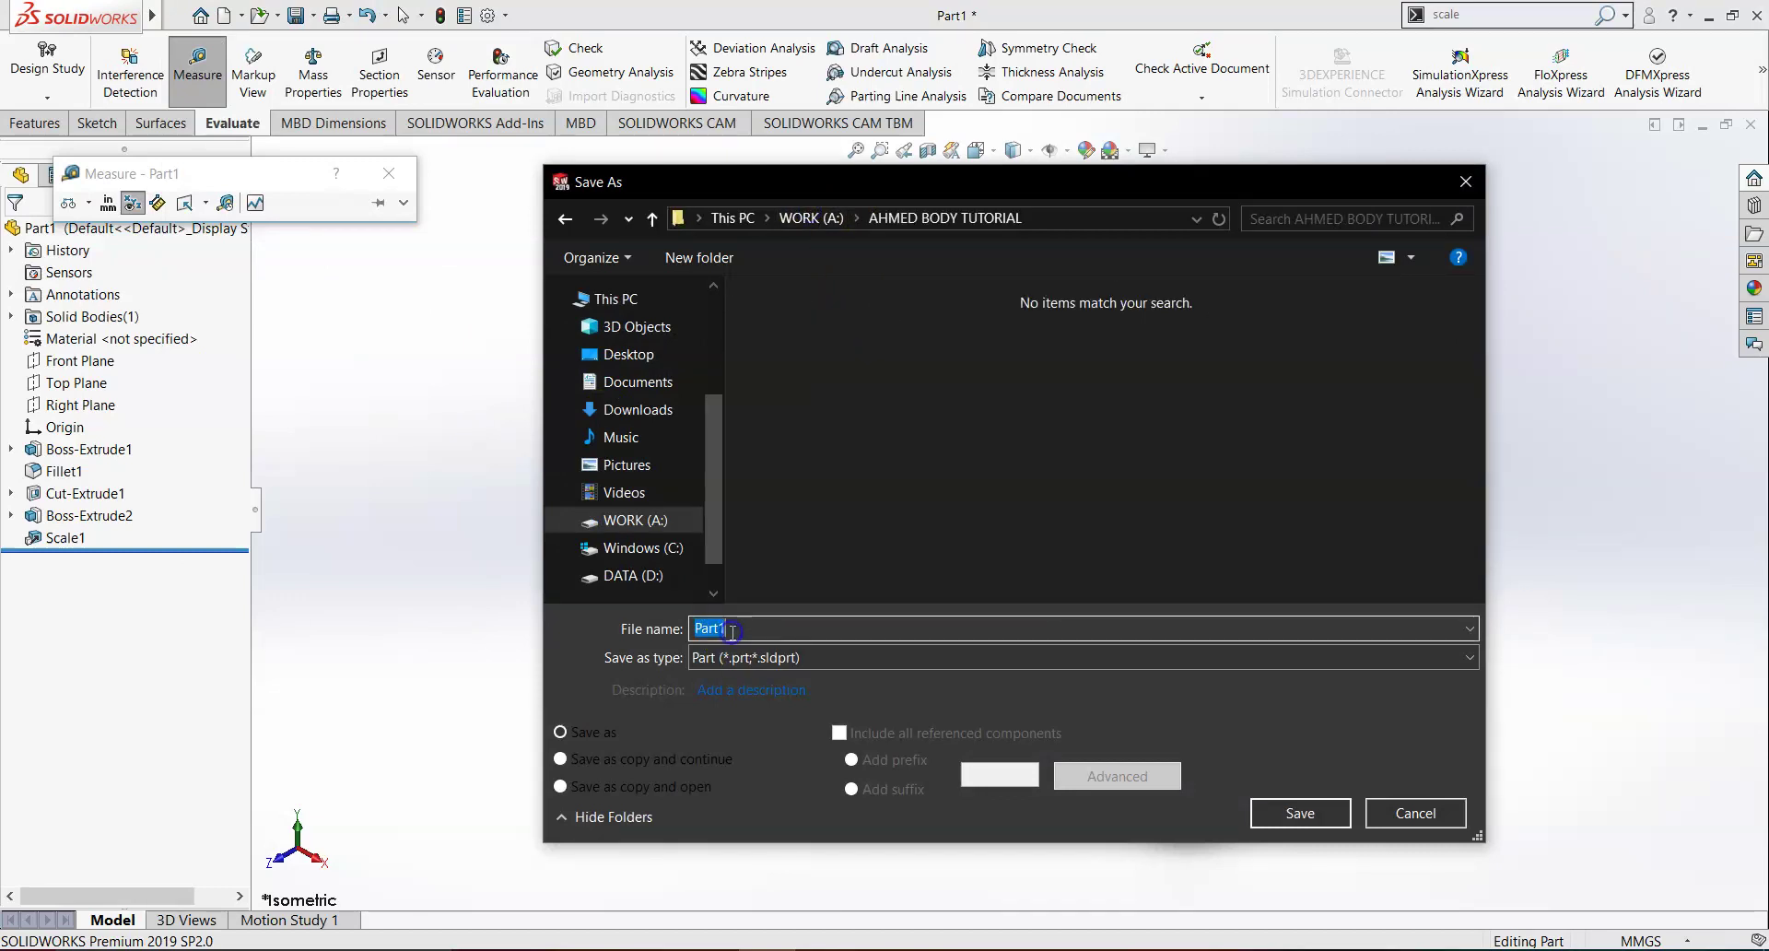
pyautogui.write('ahmeds body b')
pyautogui.press('BackSpace')
pyautogui.press('BackSpace')
pyautogui.press('BackSpace')
pyautogui.press('BackSpace')
pyautogui.press('BackSpace')
pyautogui.press('BackSpace')
pyautogui.press('BackSpace')
pyautogui.press('BackSpace')
pyautogui.press('BackSpace')
pyautogui.press('BackSpace')
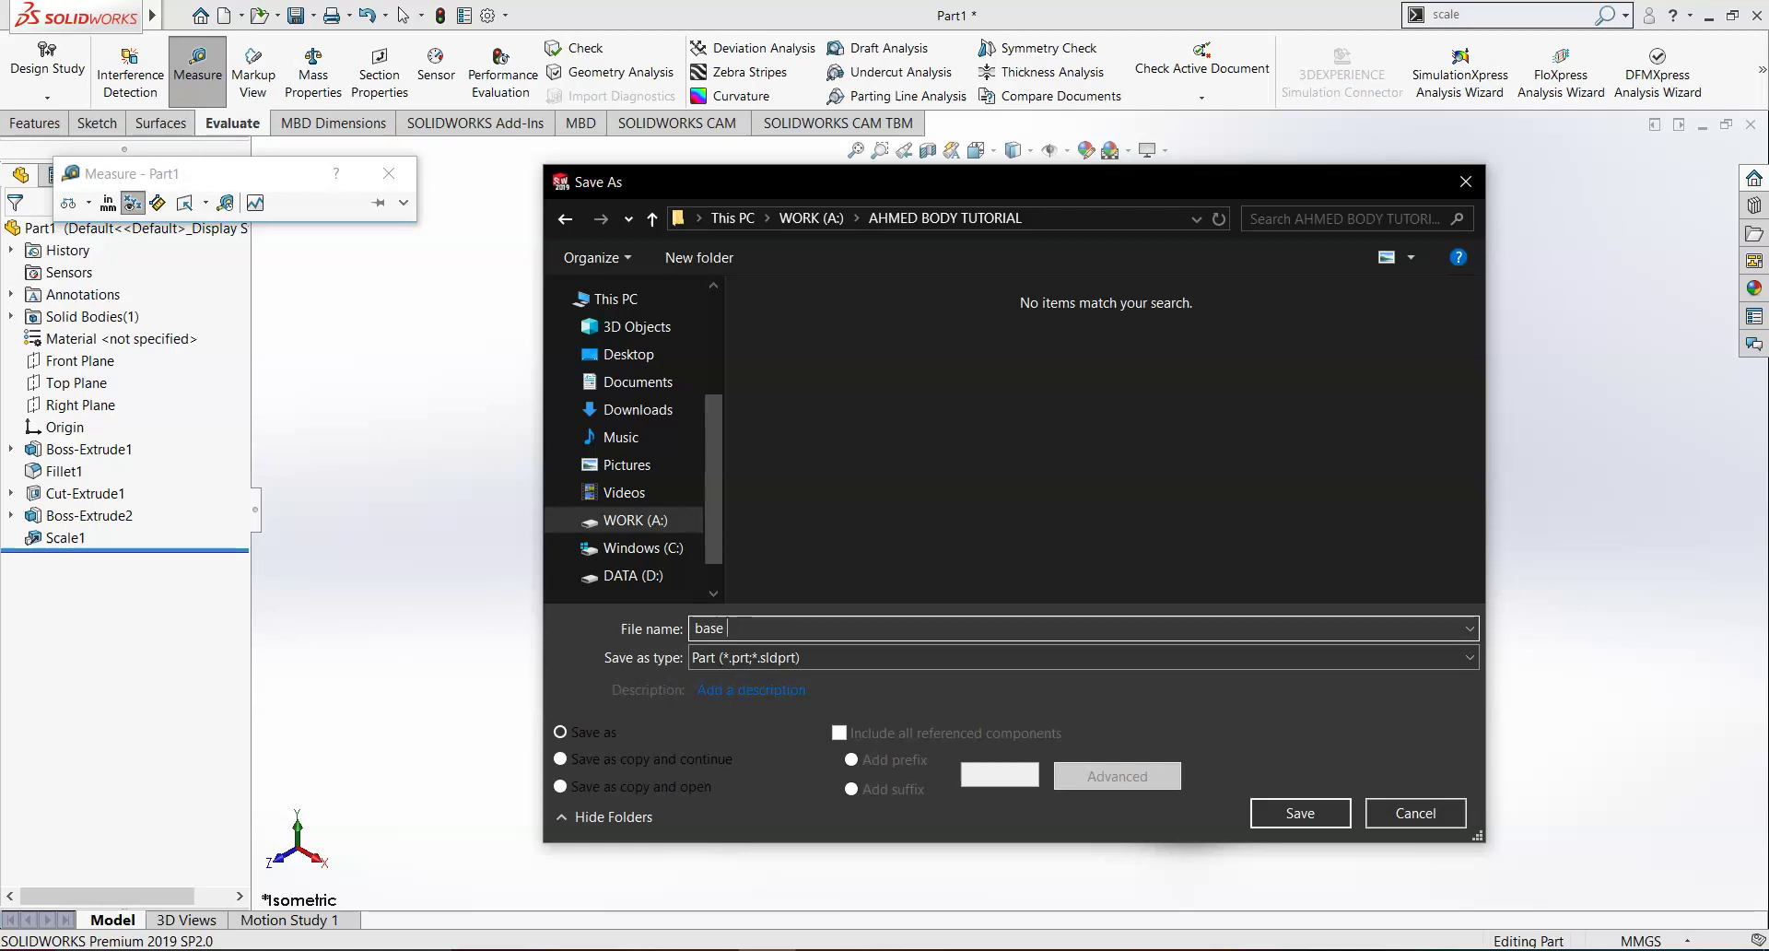
pyautogui.write('base')
pyautogui.press('Return')
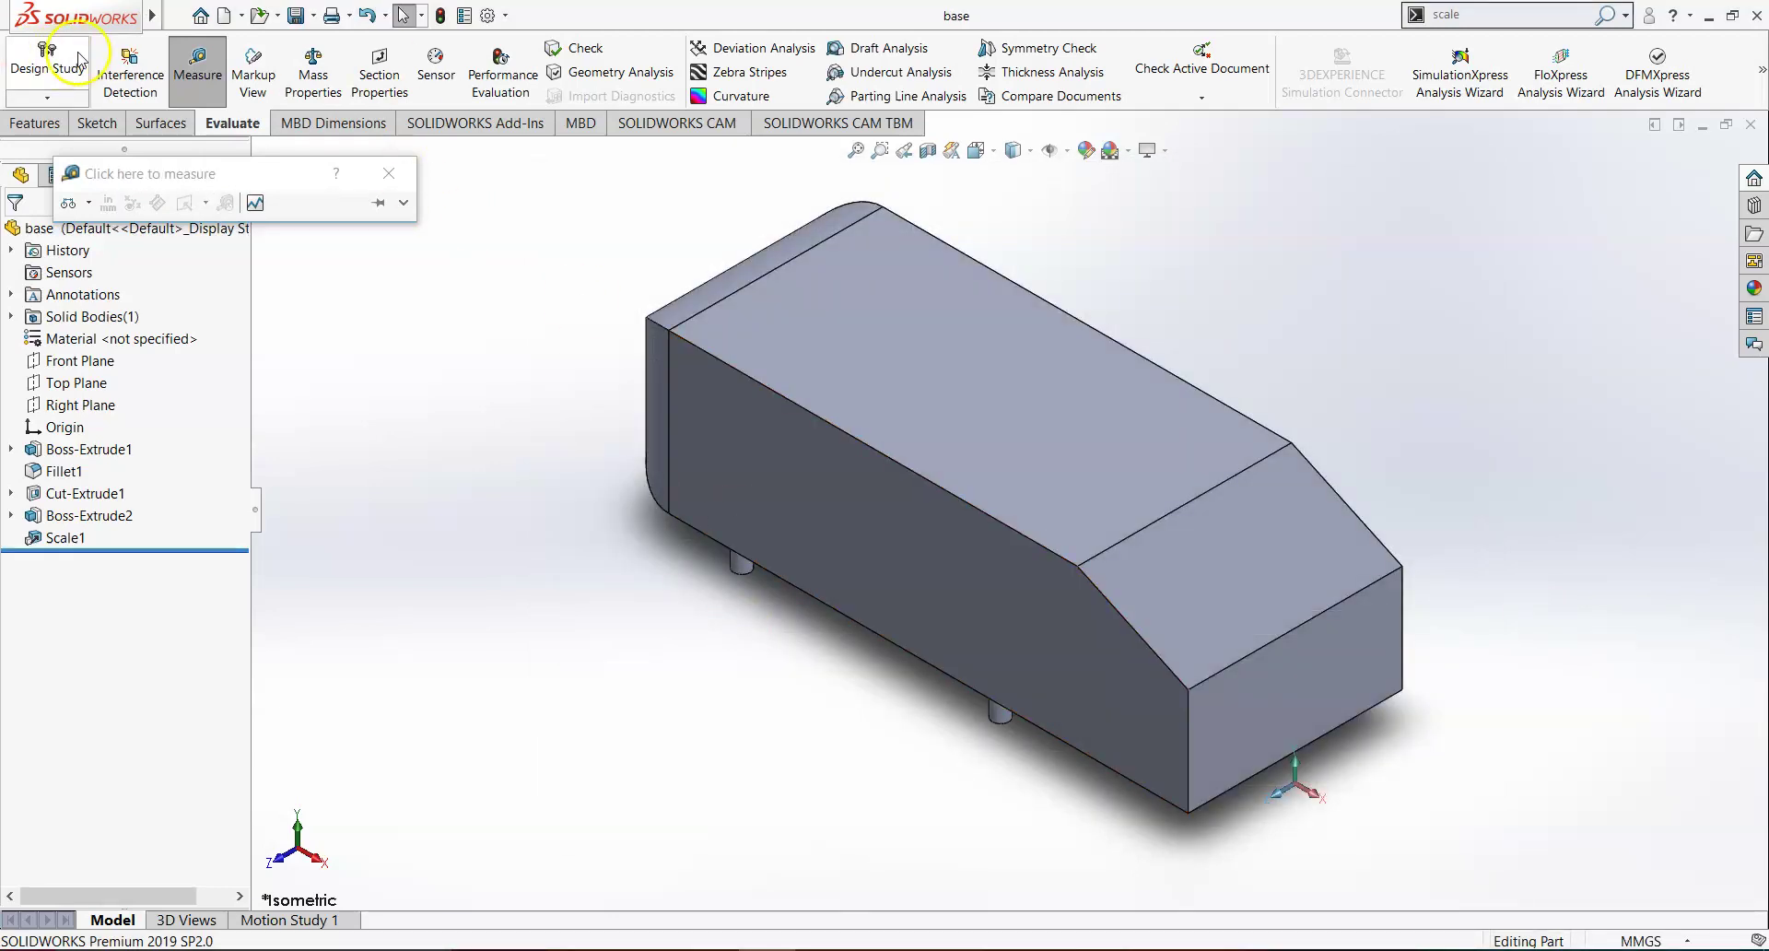
# Export a copy of the part as base in Parasolid (*.x_t) format to the AHMED BODY TUTORIAL folder.
pyautogui.click(177, 15)
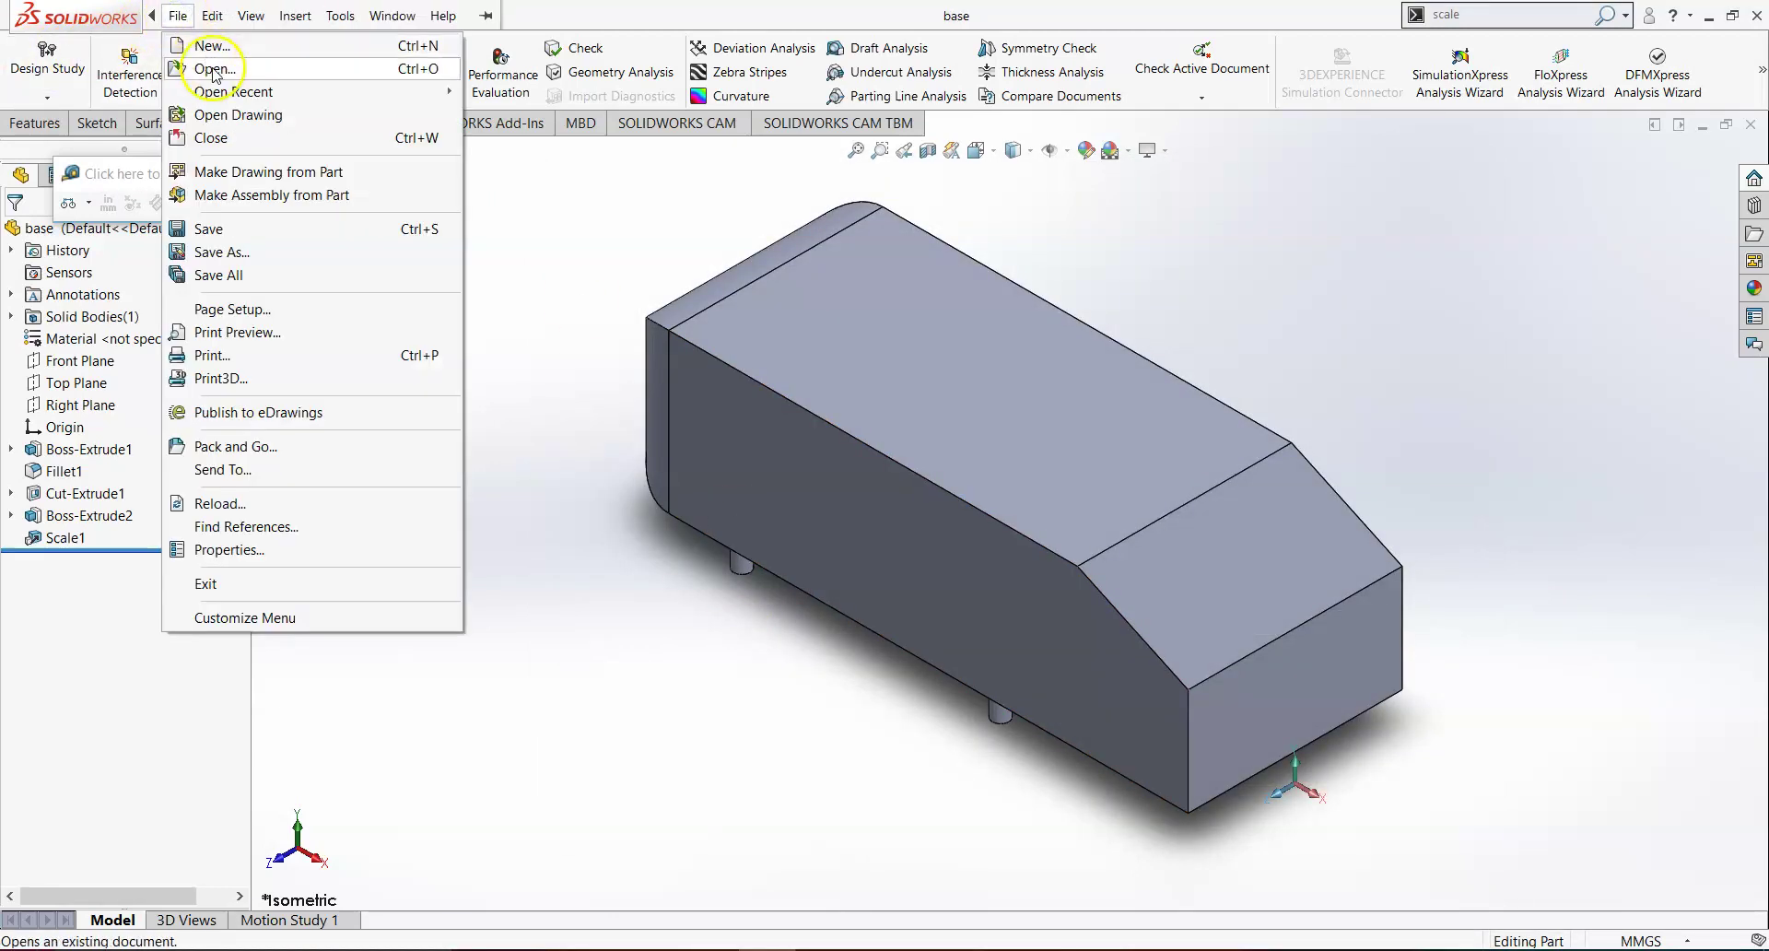
pyautogui.click(221, 251)
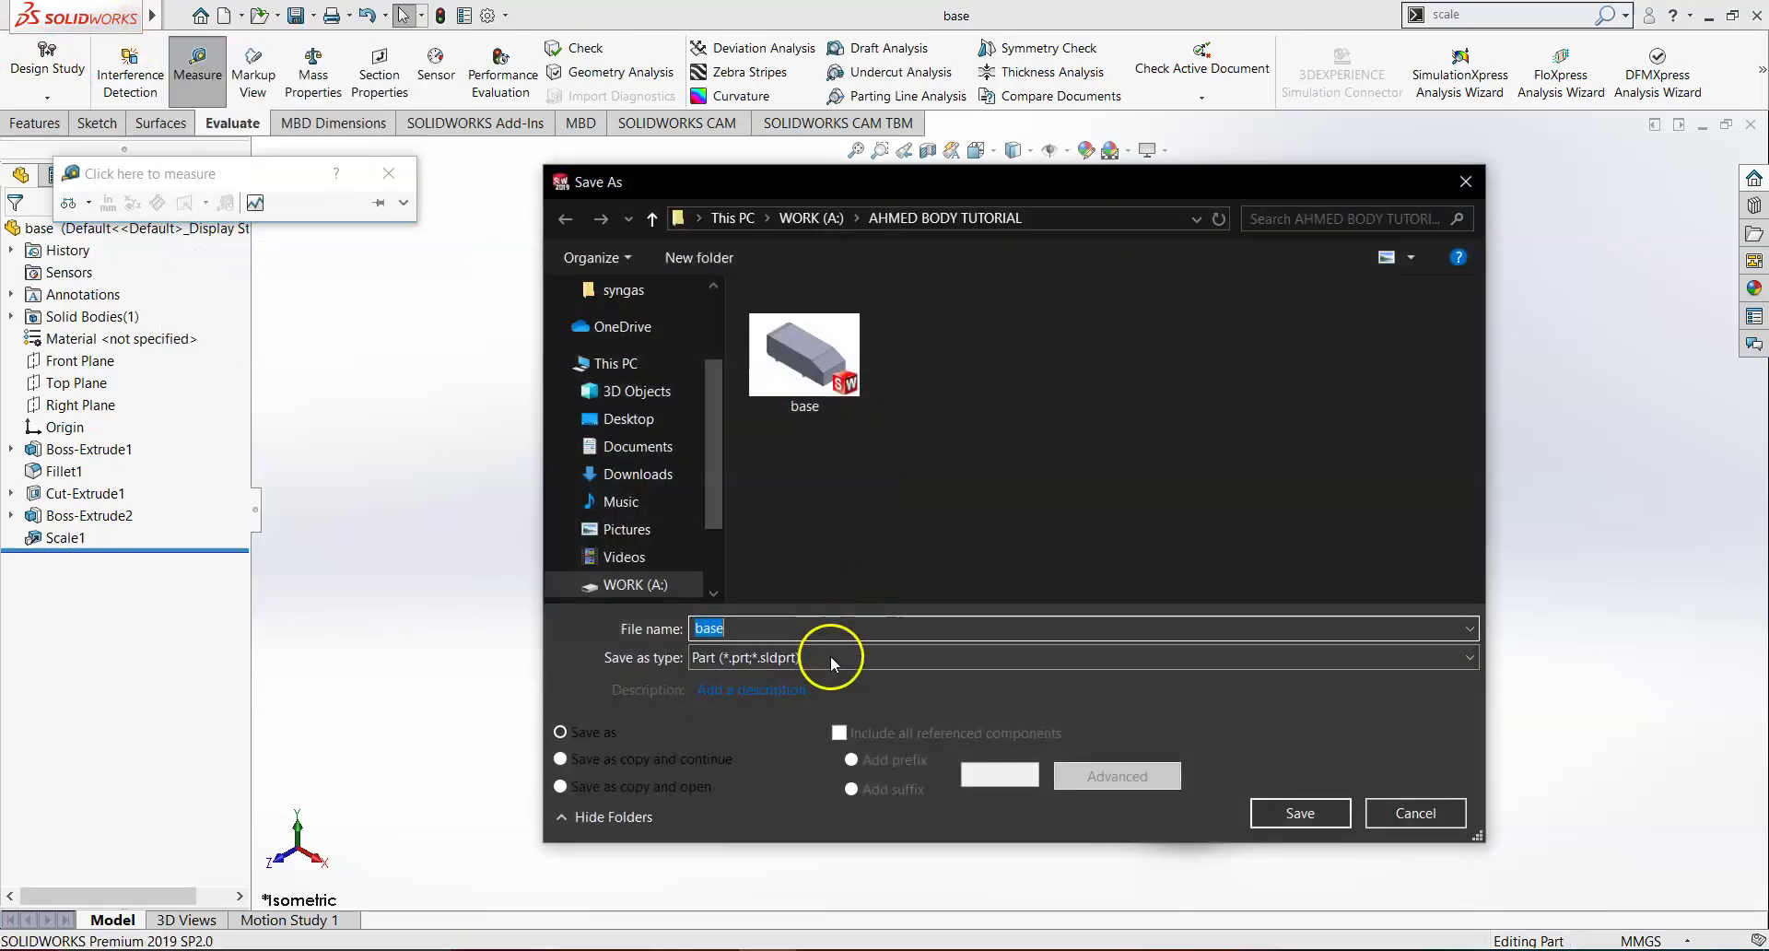
pyautogui.click(832, 658)
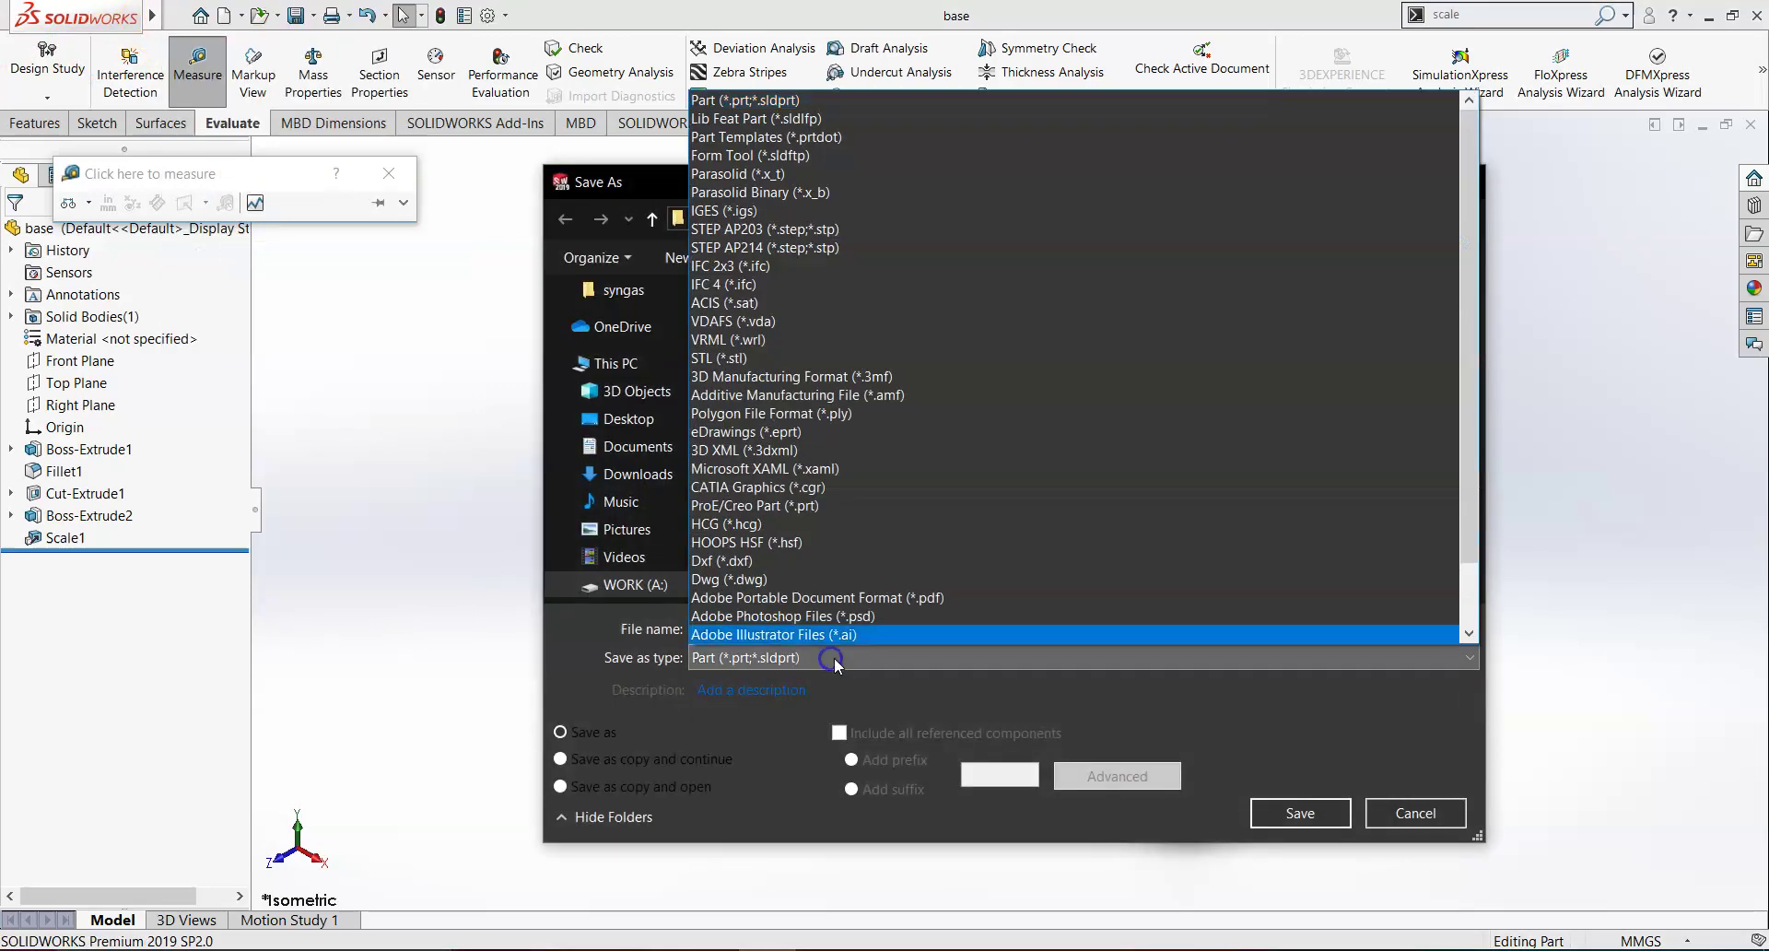
pyautogui.click(871, 171)
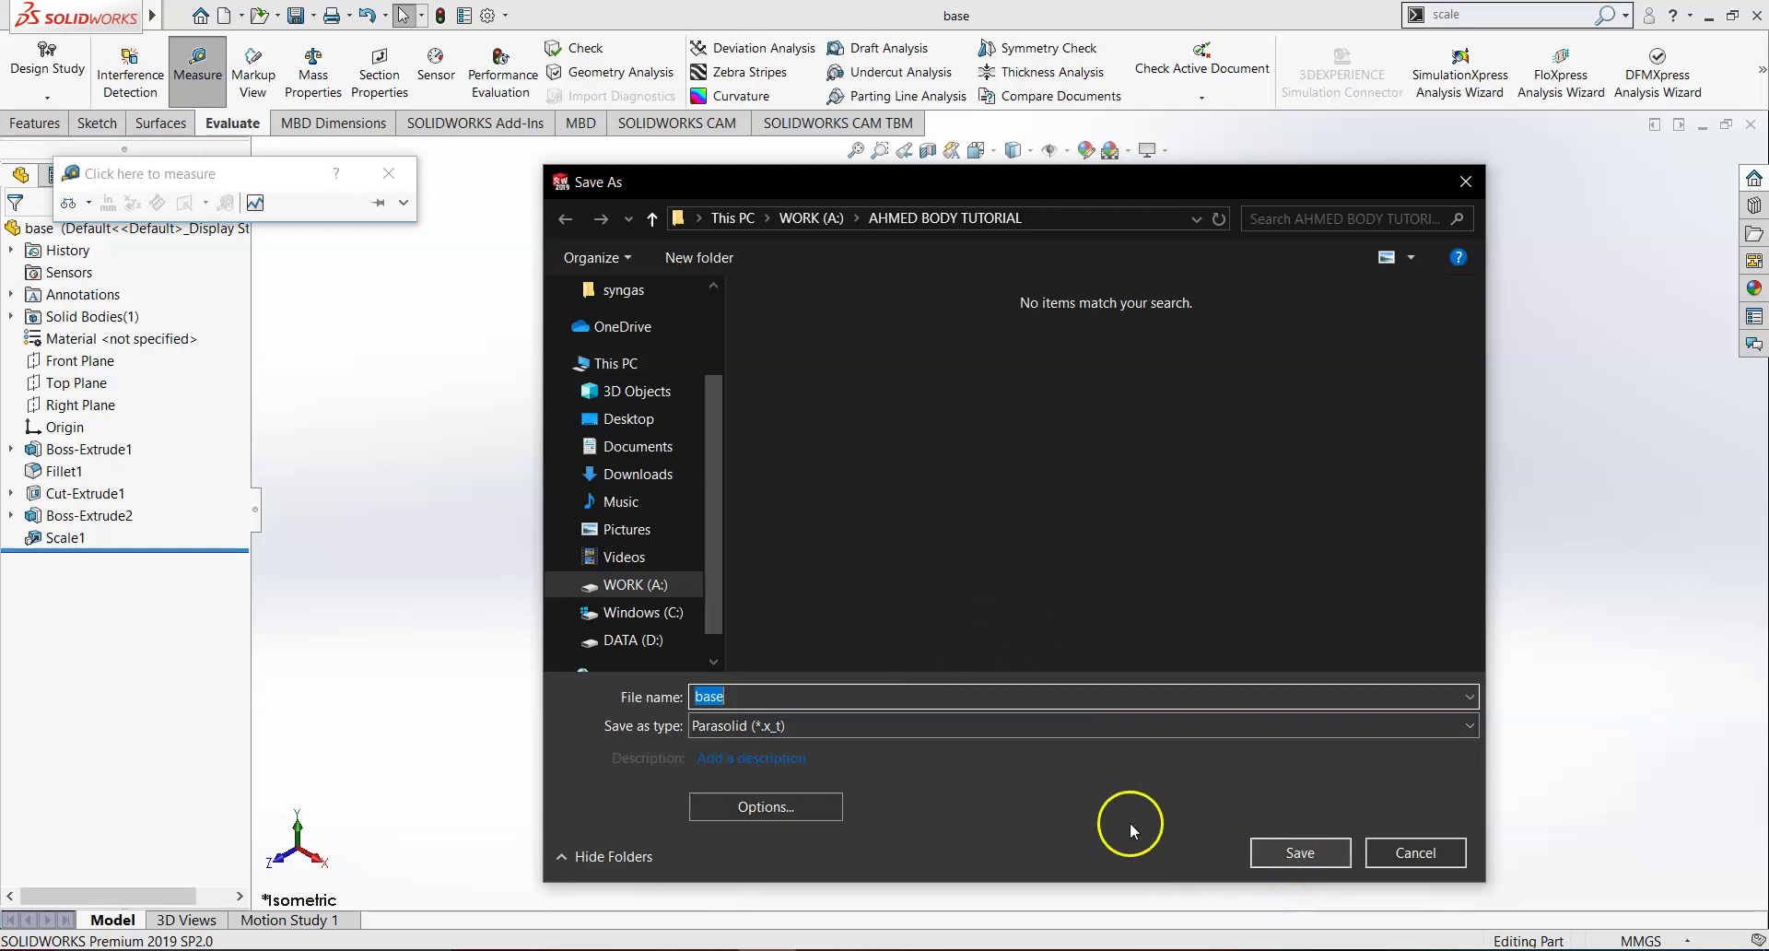
pyautogui.click(1313, 851)
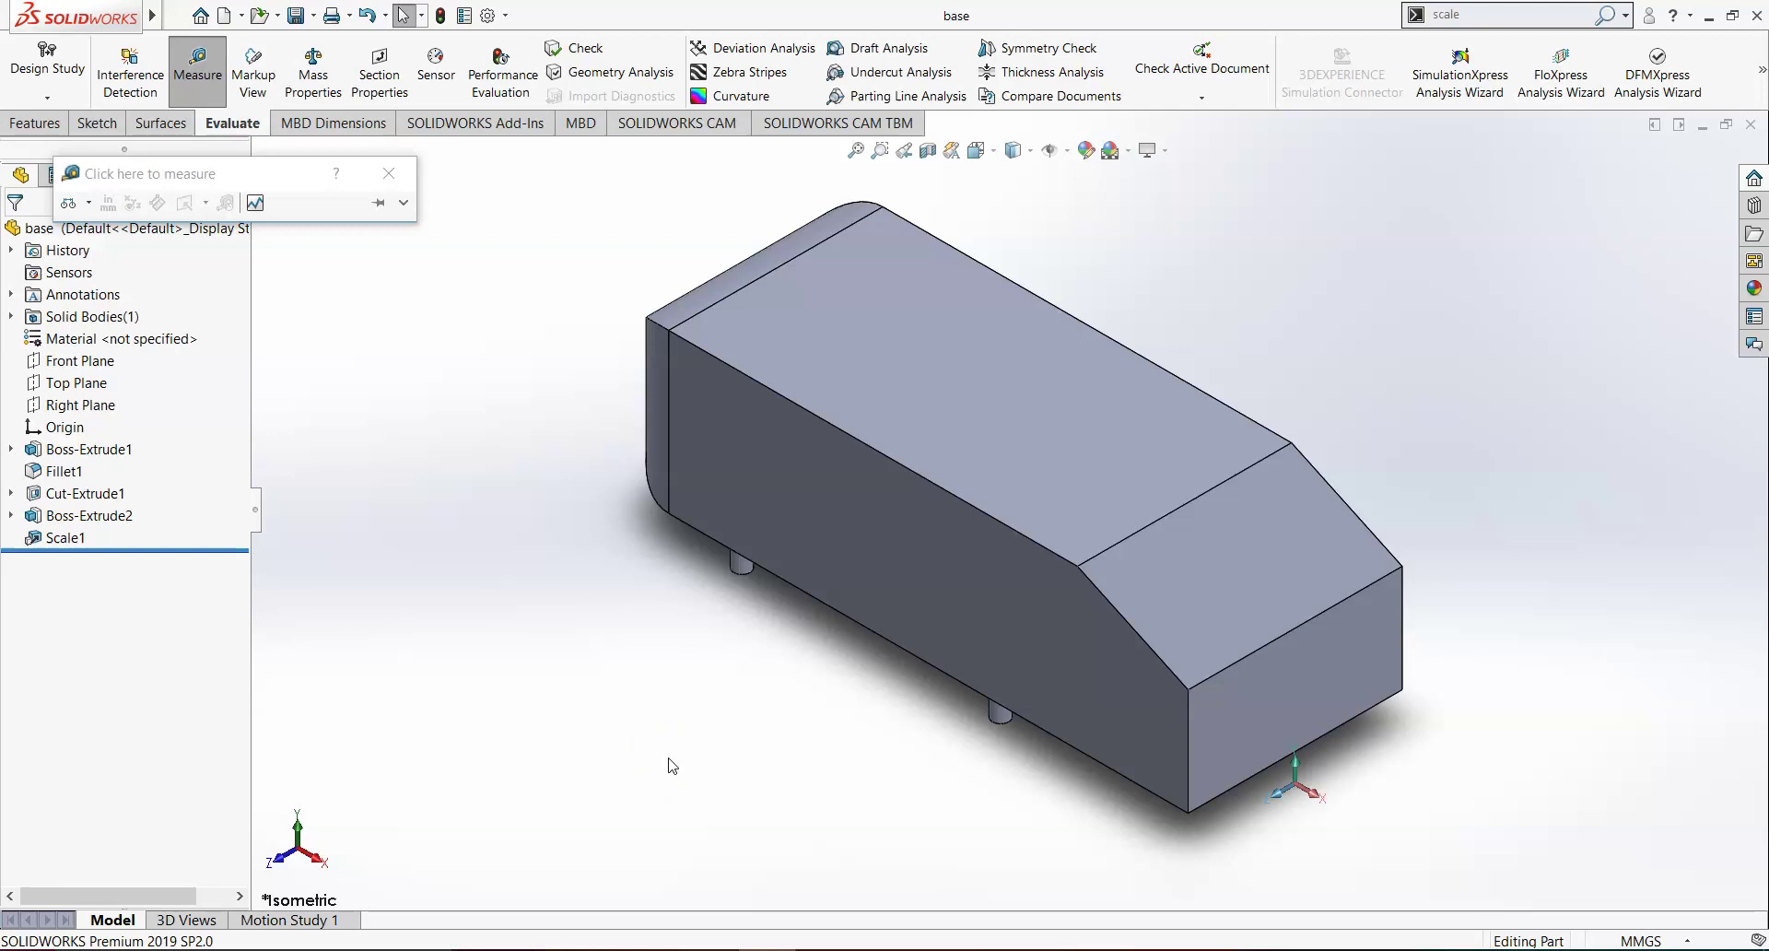
pyautogui.click(601, 751)
pyautogui.click(604, 750)
pyautogui.click(616, 745)
pyautogui.click(628, 744)
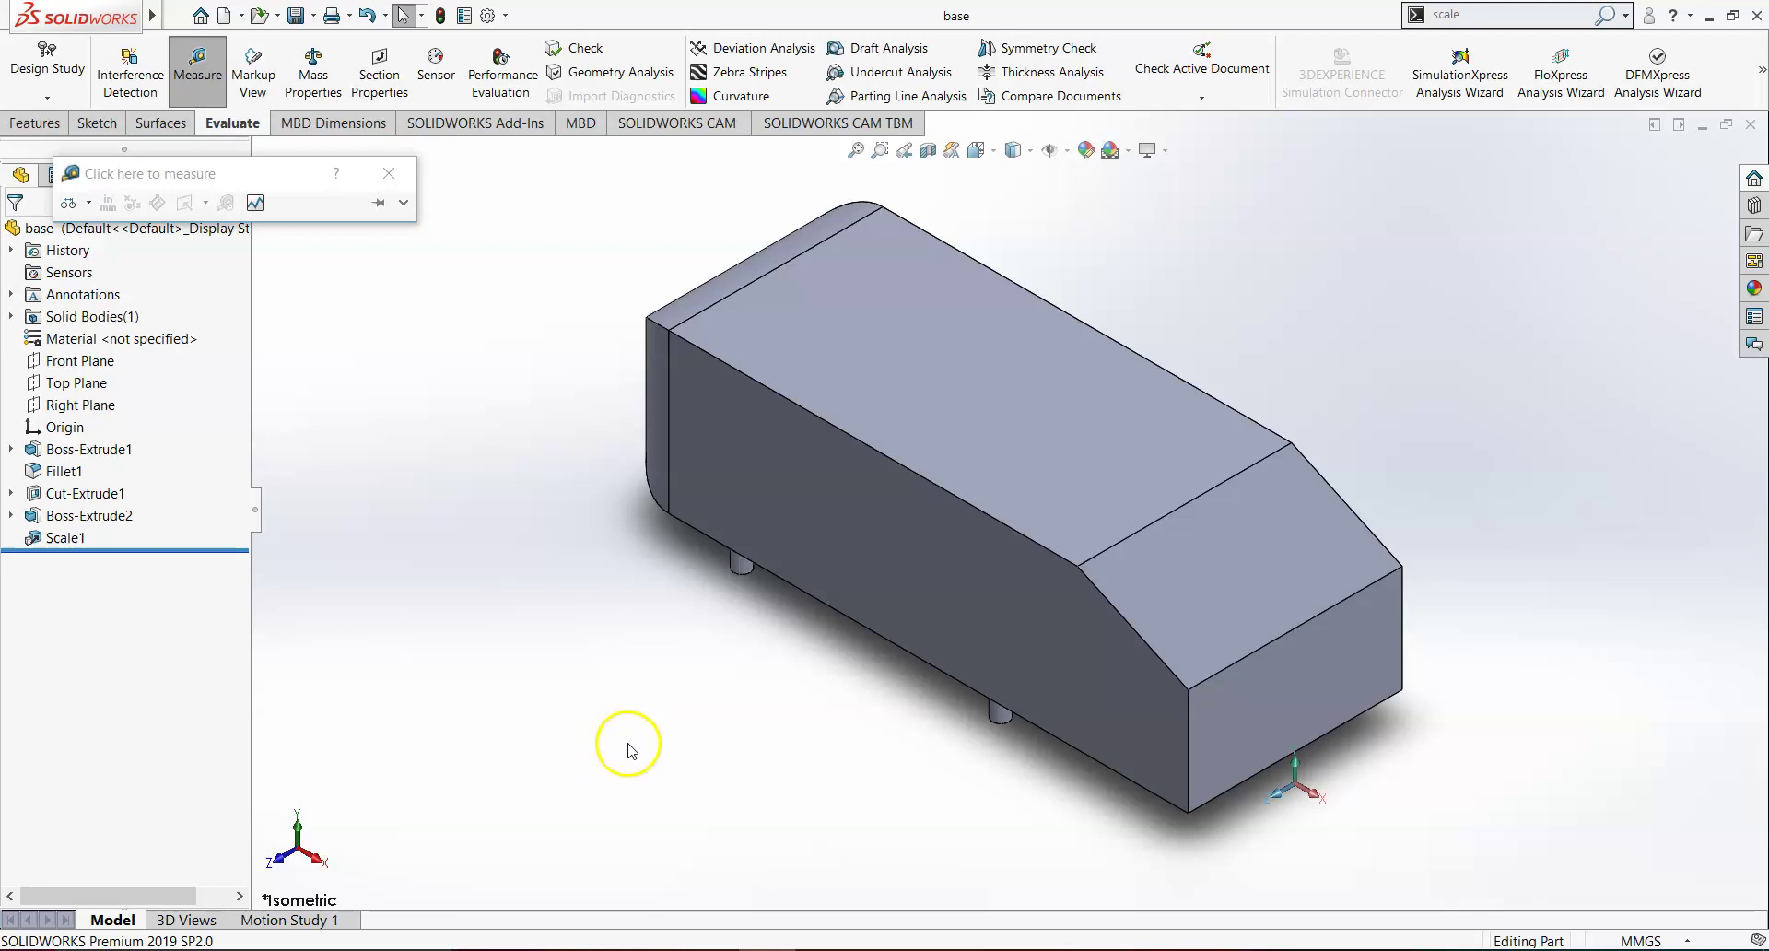